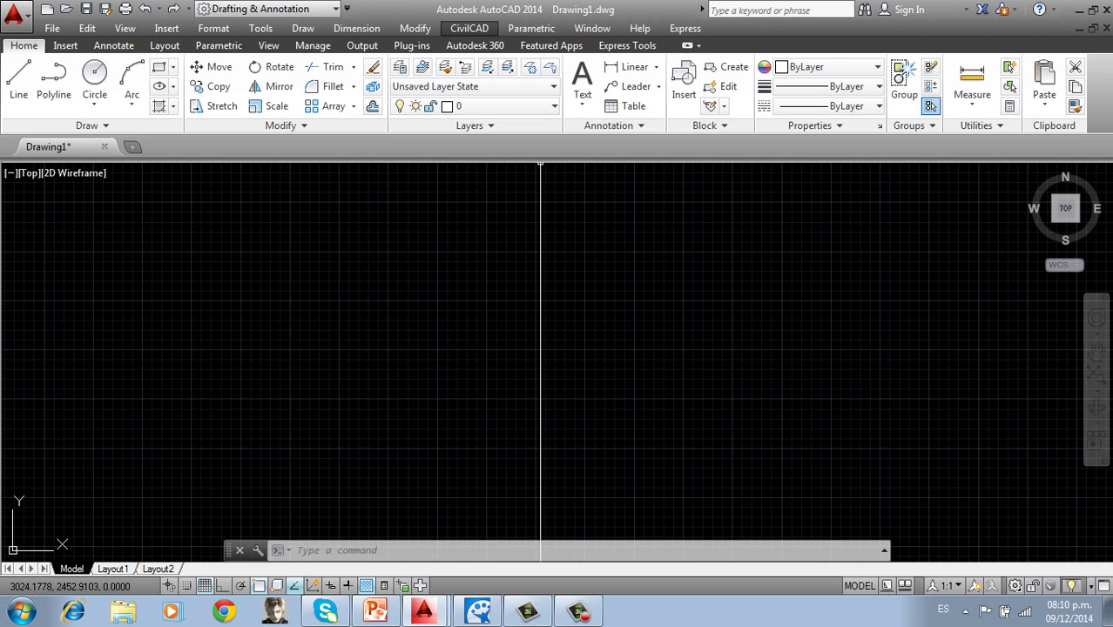
# Start a CivilCAD polygon using the Coordenadas method with manual data capture and Cerrar poligono enabled
pyautogui.click(470, 28)
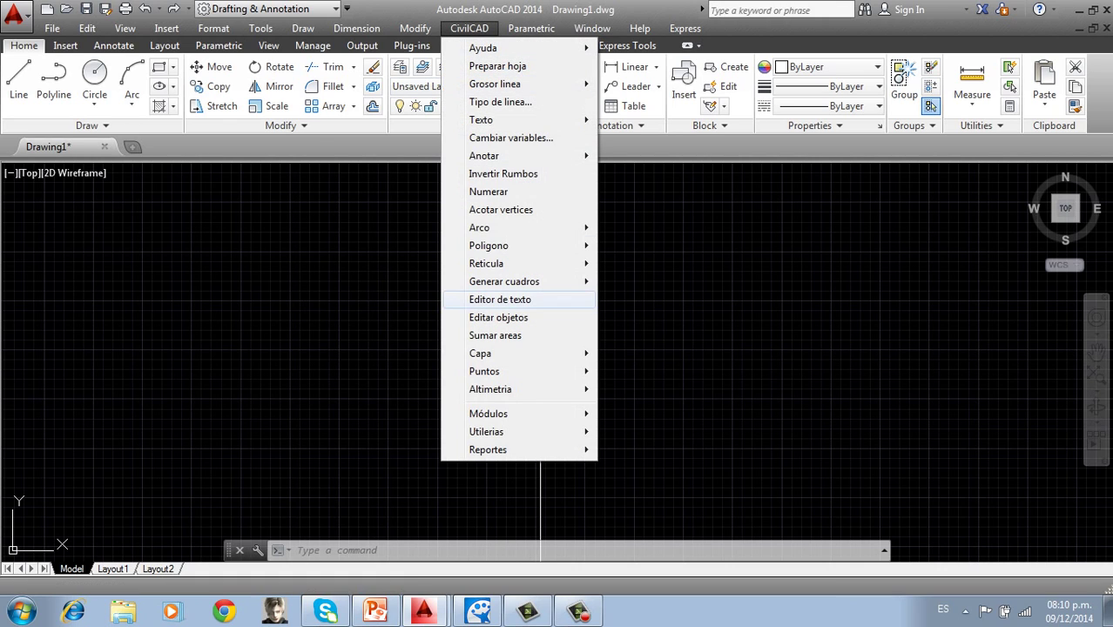
pyautogui.moveTo(522, 245)
pyautogui.click(640, 245)
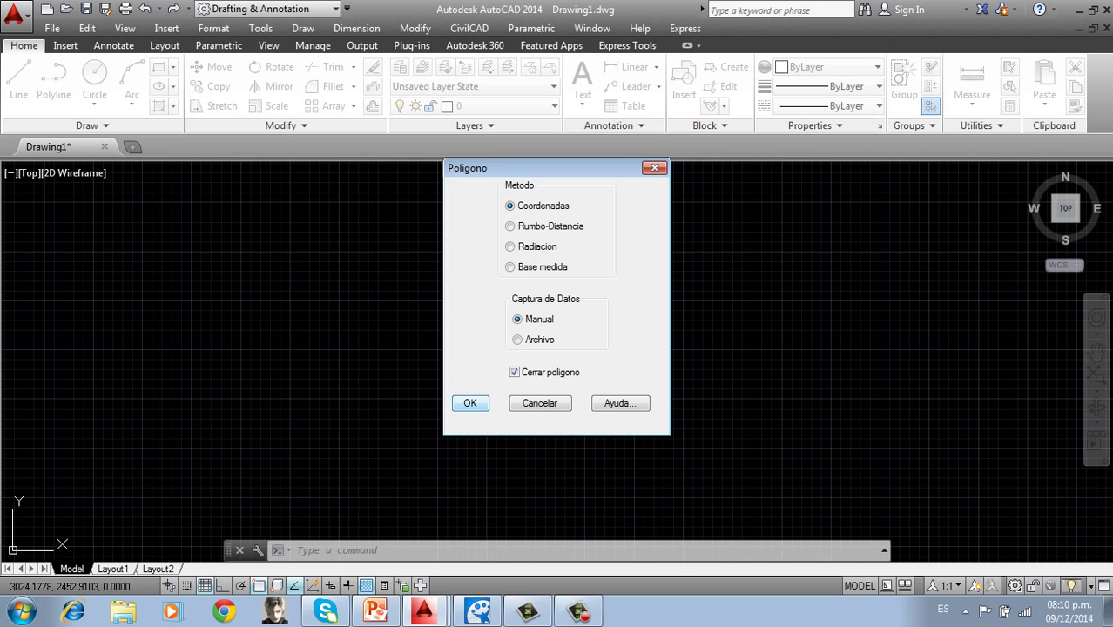
pyautogui.click(471, 403)
# Switch to PowerPoint, read the inflection point coordinates on slide 2, and return to the AutoCAD drawing awaiting input
pyautogui.click(376, 612)
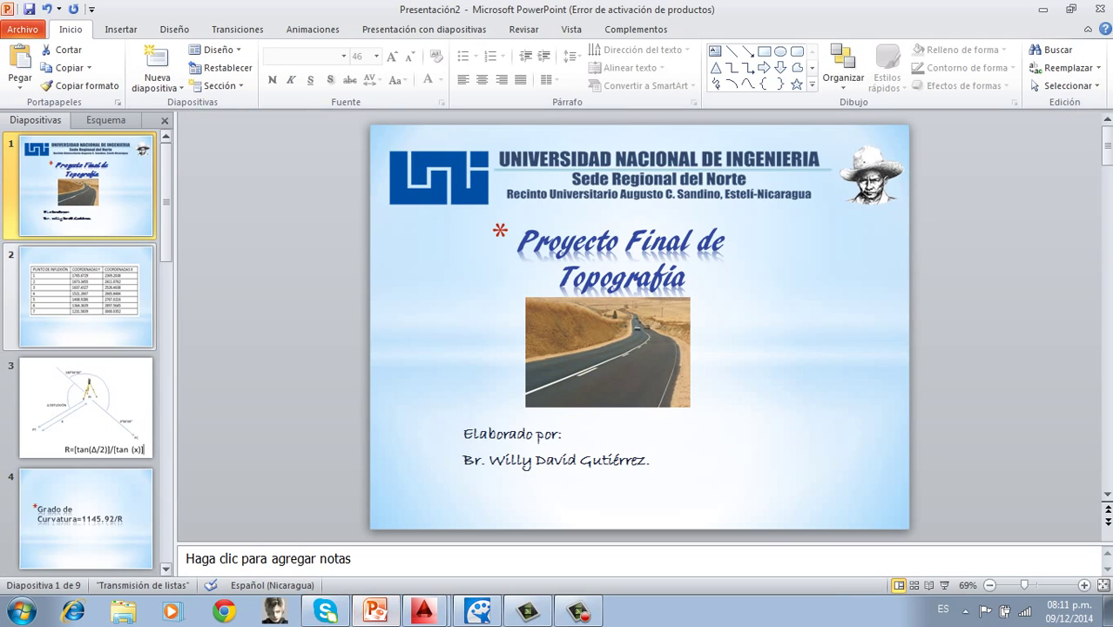
pyautogui.click(86, 296)
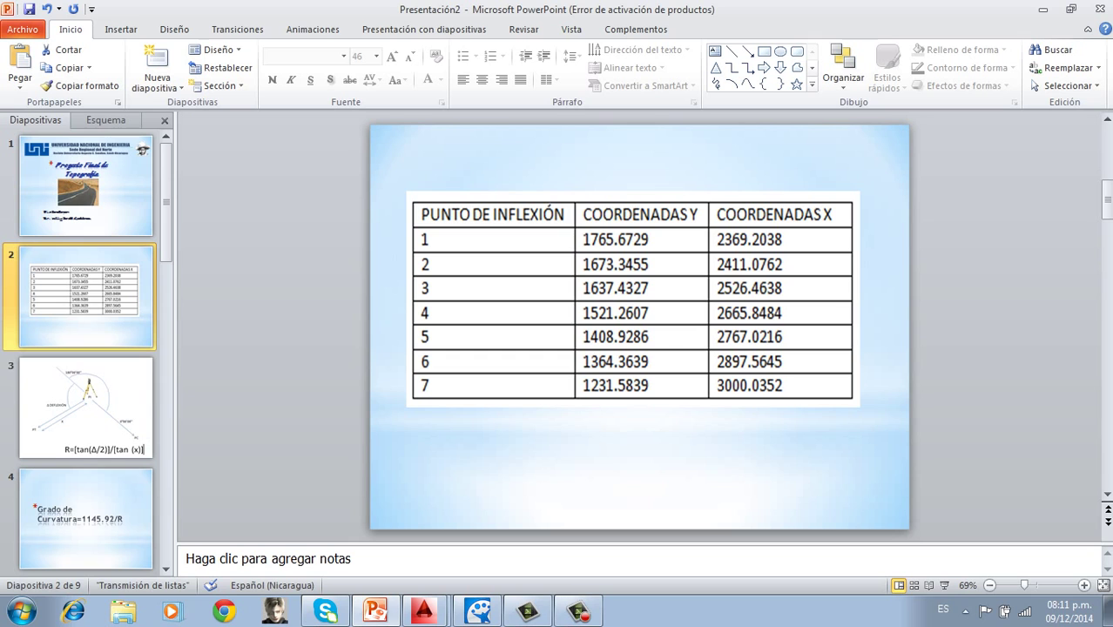
pyautogui.click(423, 612)
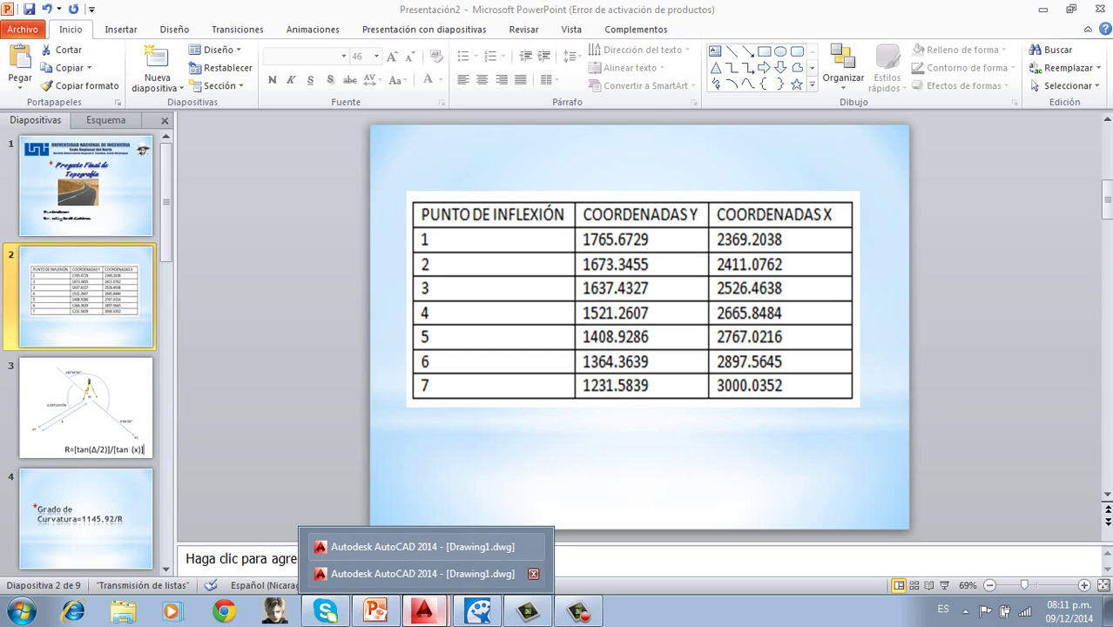
pyautogui.click(423, 546)
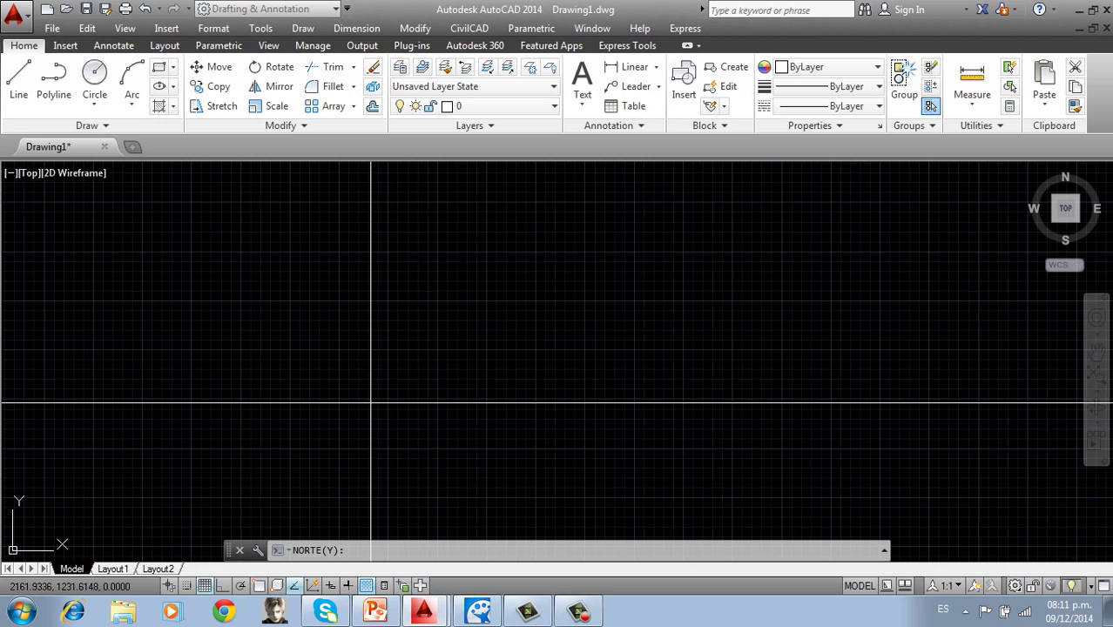
# Enter polygon vertex 1 at north (Y) 1765.6729 and east (X) 2369.2038
pyautogui.write('1')
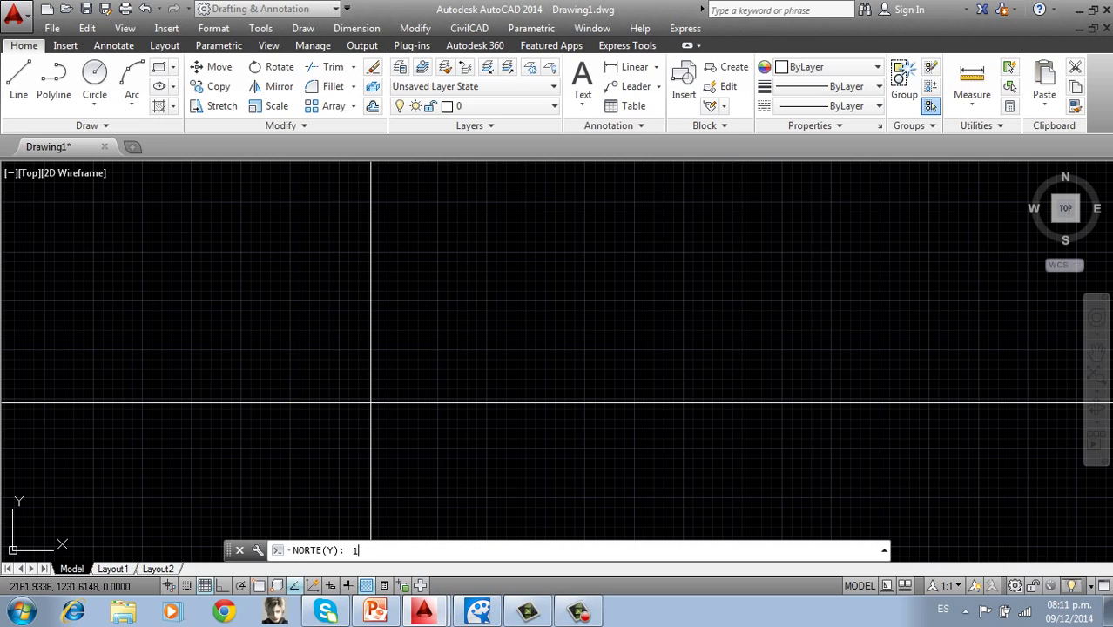
pyautogui.write('765')
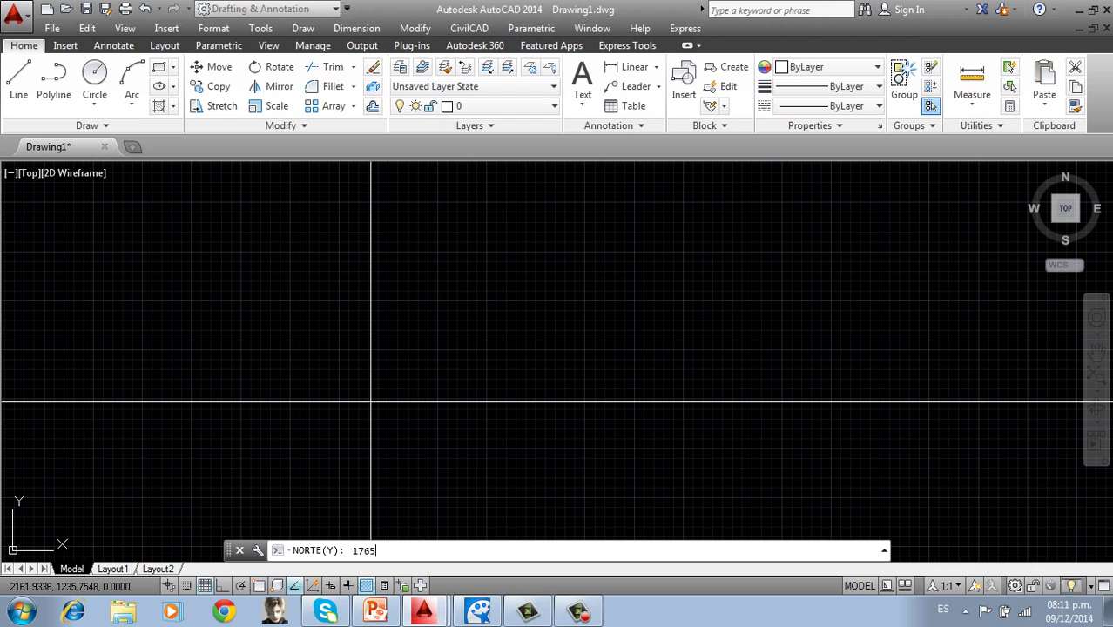
pyautogui.write('.6729')
pyautogui.press('Return')
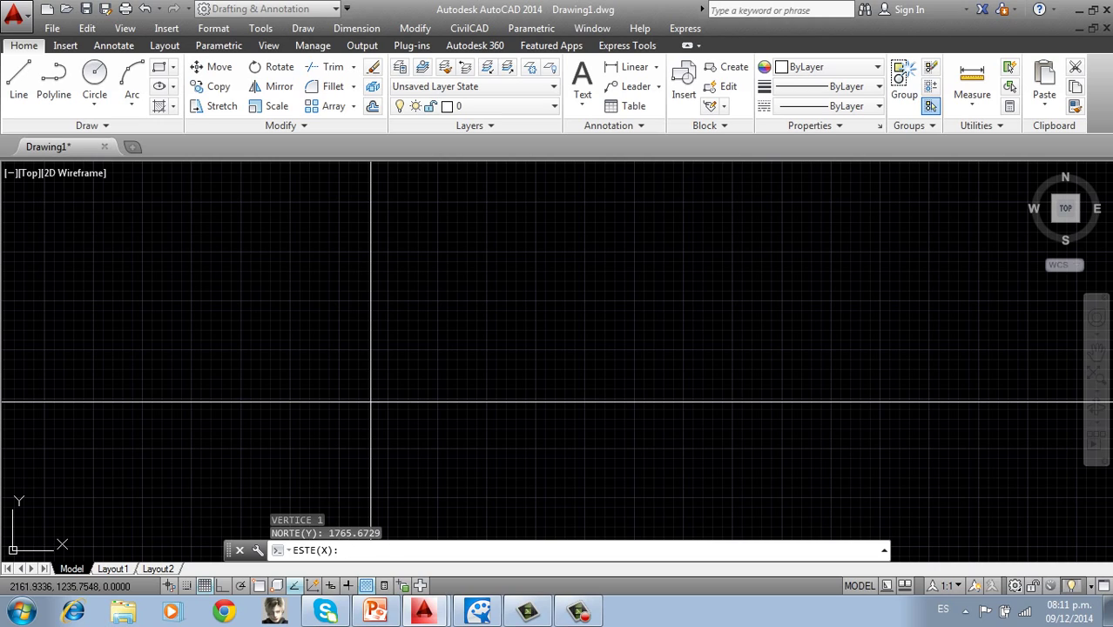
pyautogui.write('2369.2038')
pyautogui.press('Return')
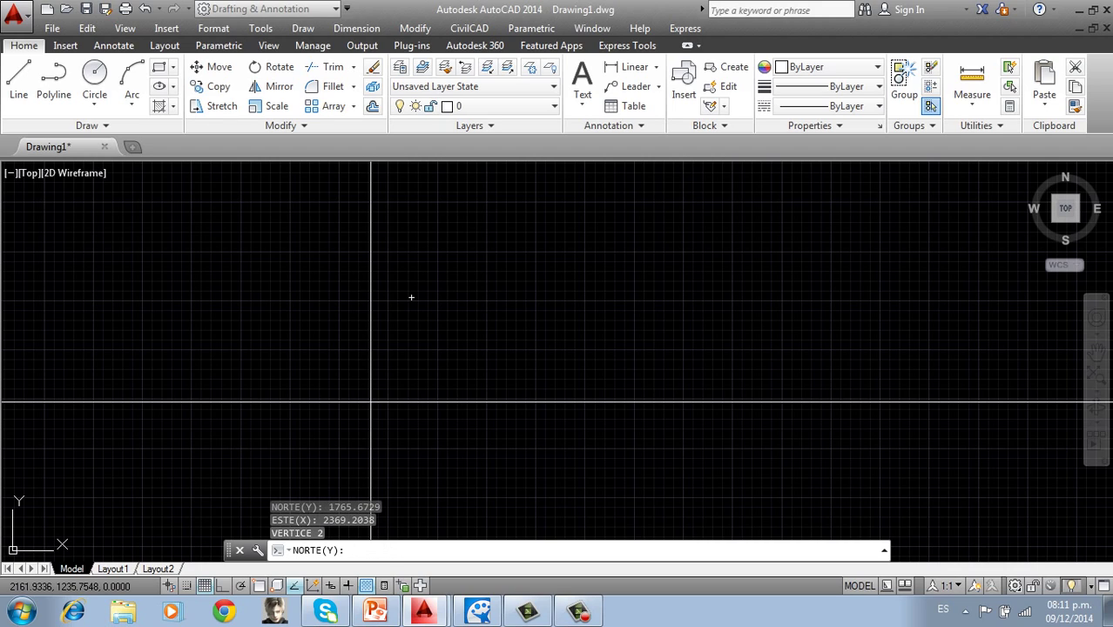
# Enter polygon vertex 2 at north (Y) 1673.3455 and east (X) 2411.0762
pyautogui.write('1673.3455')
pyautogui.press('Return')
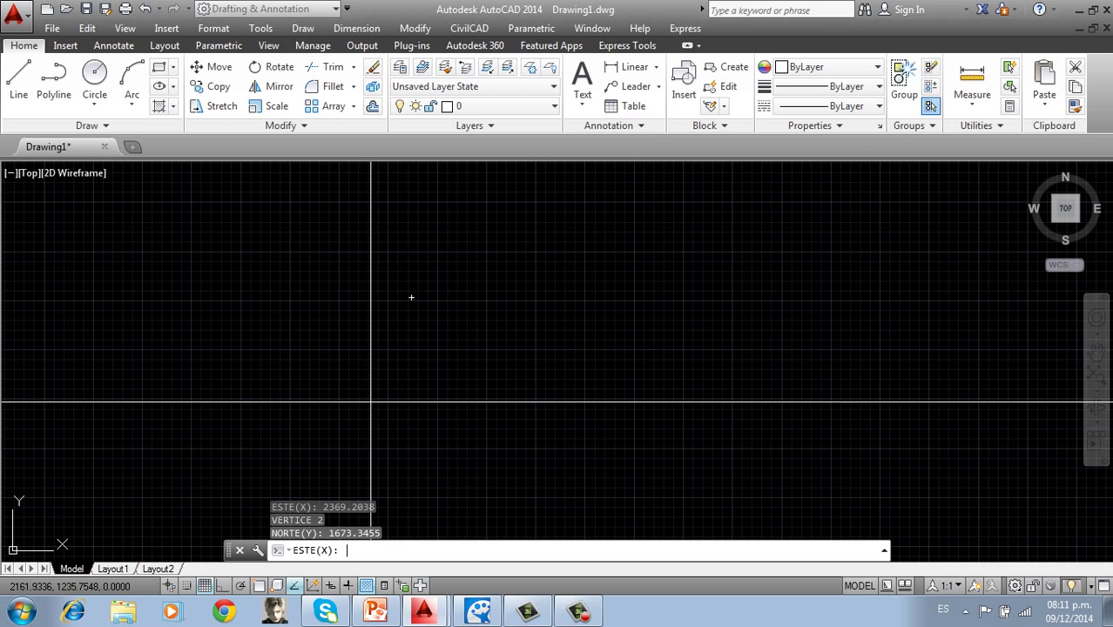
pyautogui.write('2411.0762')
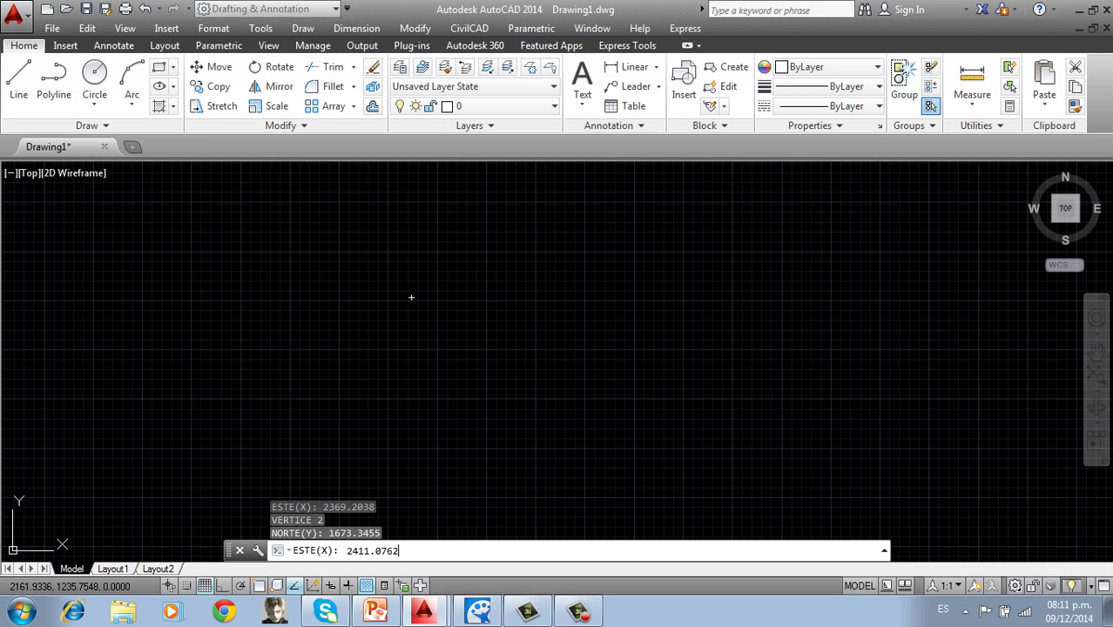
pyautogui.press('Return')
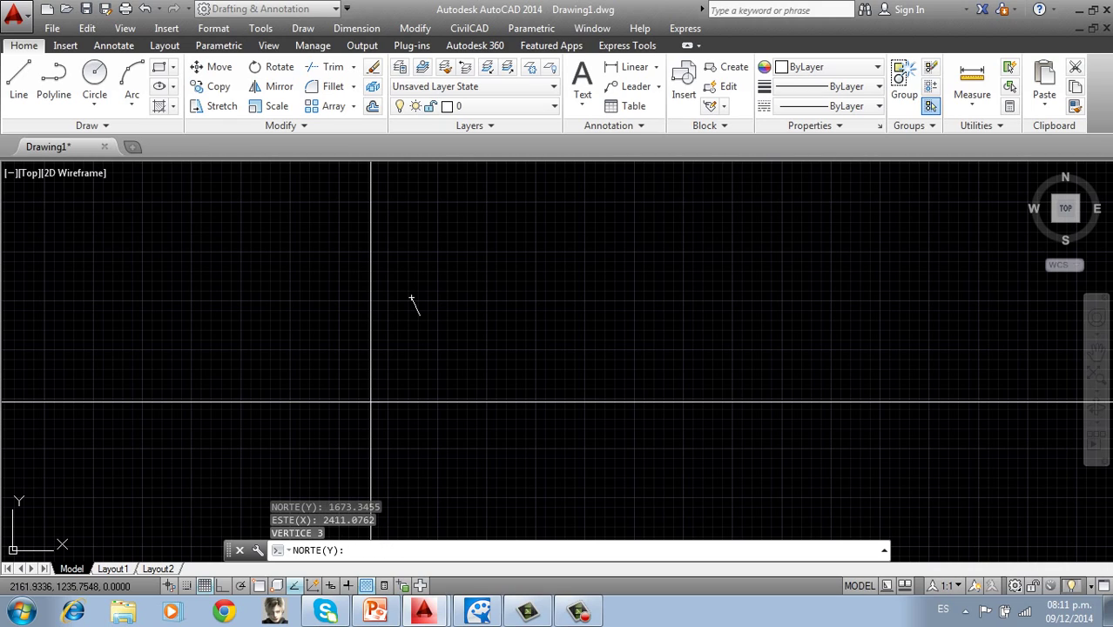
# Enter polygon vertex 3 at north (Y) 1637.4327 and east (X) 2526.4638, and end the polygon without closing it
pyautogui.write('1637.4327')
pyautogui.press('Return')
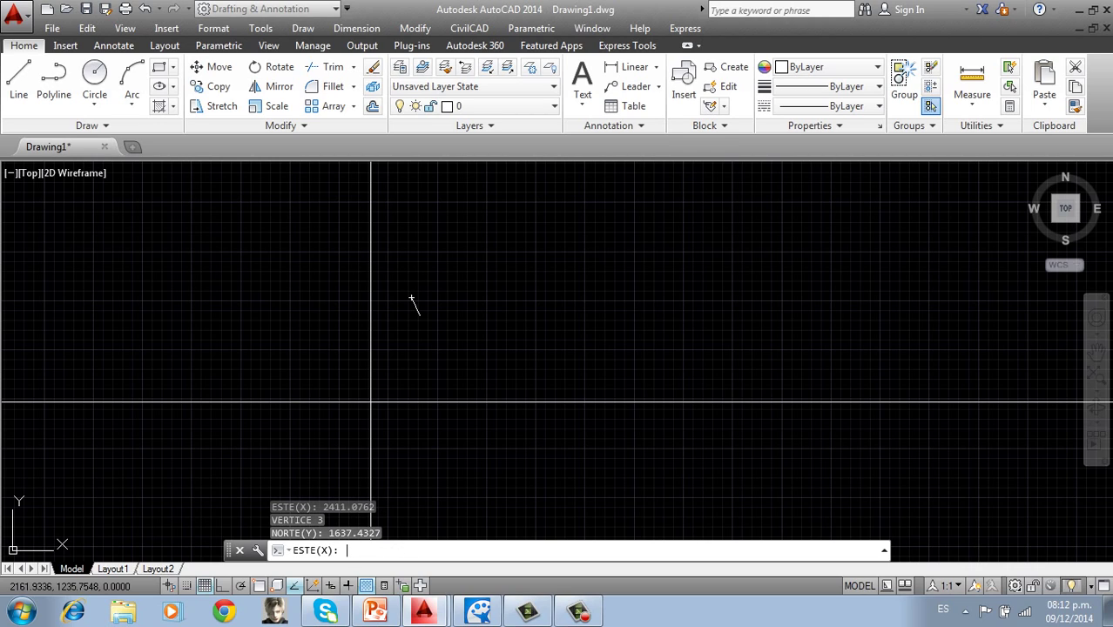
pyautogui.write('2526.4638')
pyautogui.press('Return')
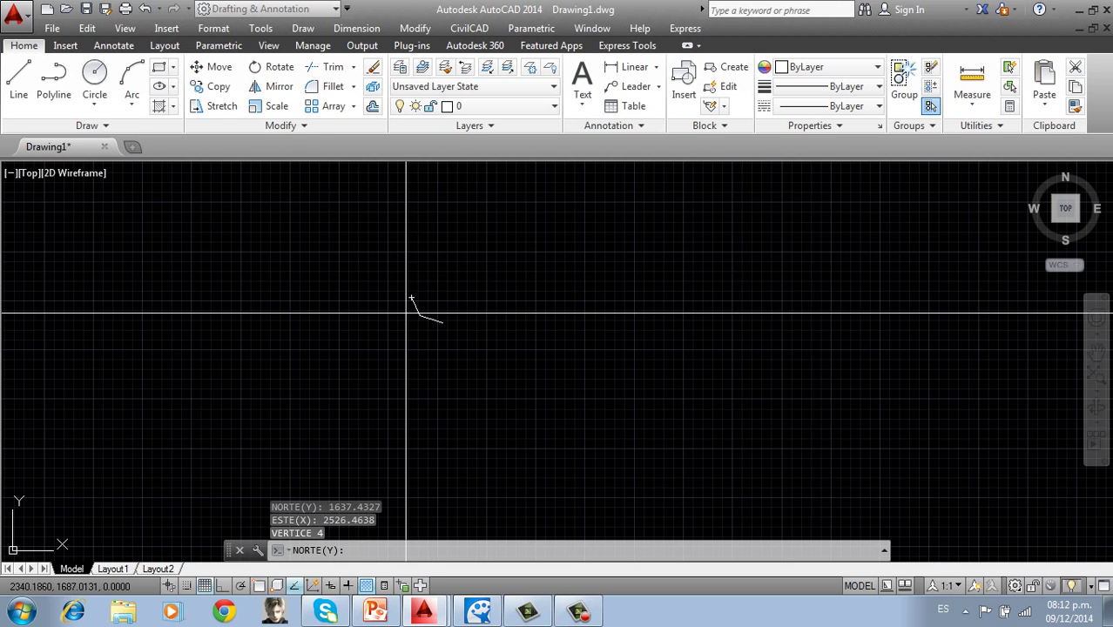
pyautogui.scroll(10, 406, 312)
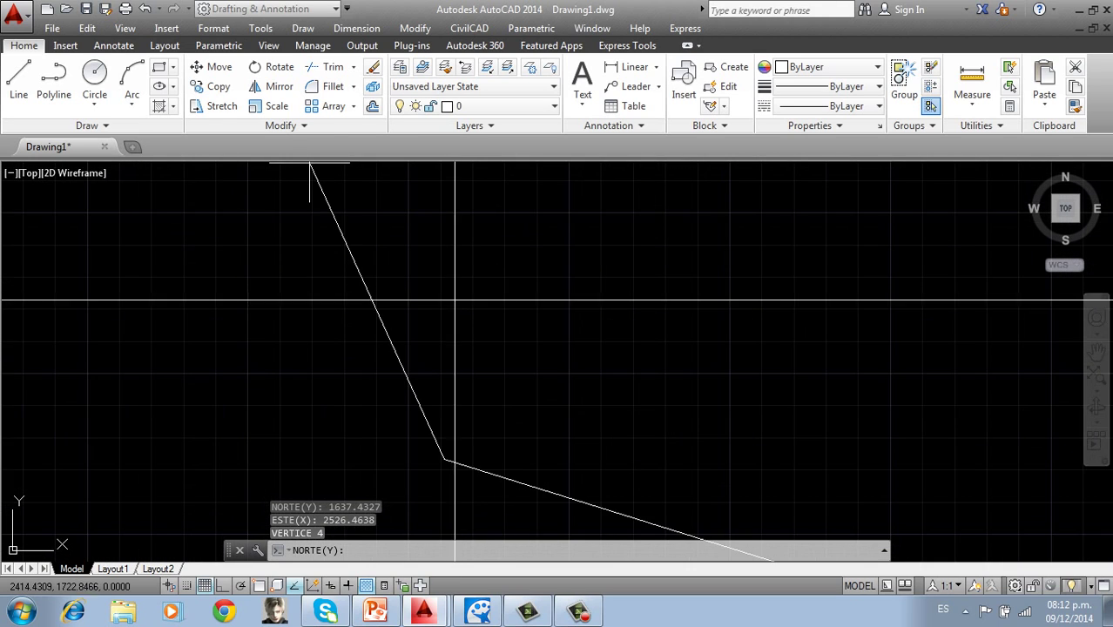
pyautogui.scroll(-4, 455, 301)
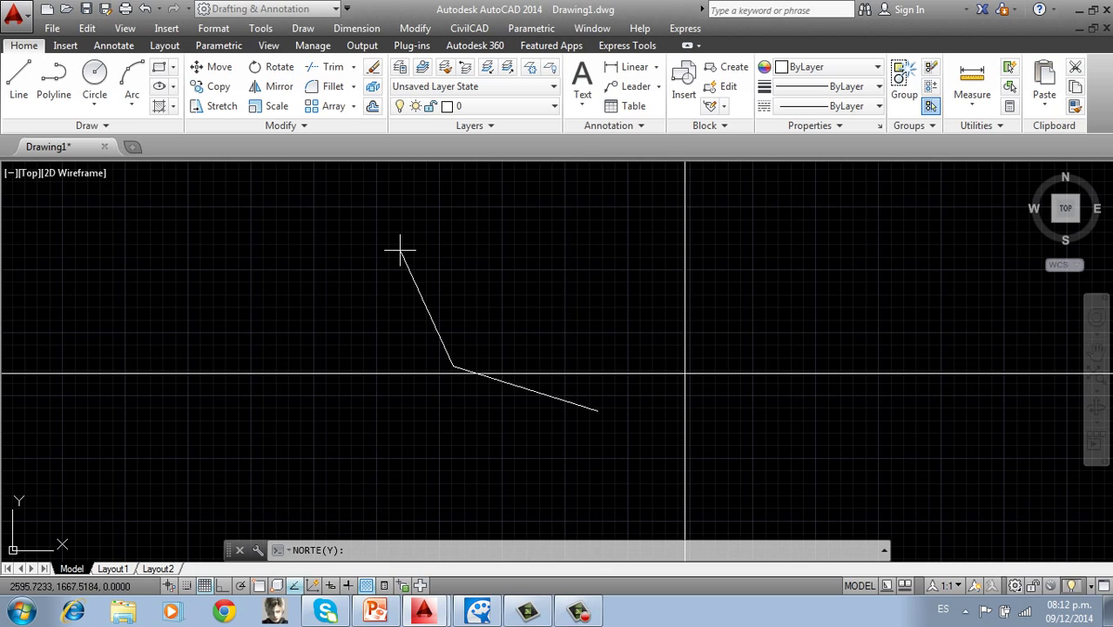
pyautogui.press('Escape')
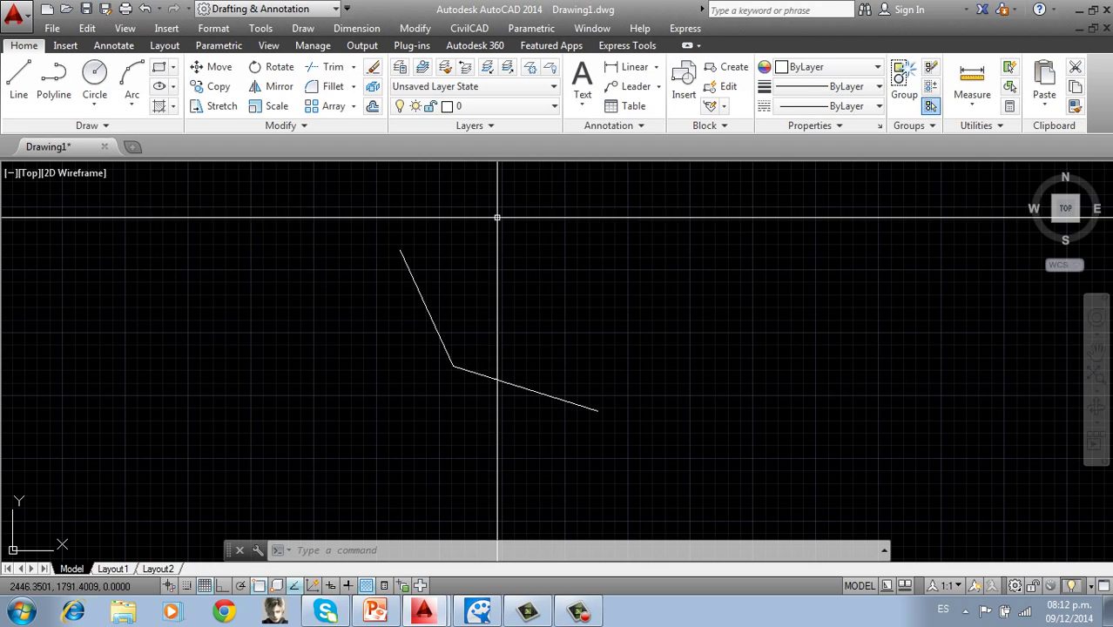
# Start a horizontal curve from CivilCAD's Carreteras SCT module at the polyline's middle vertex
pyautogui.click(469, 28)
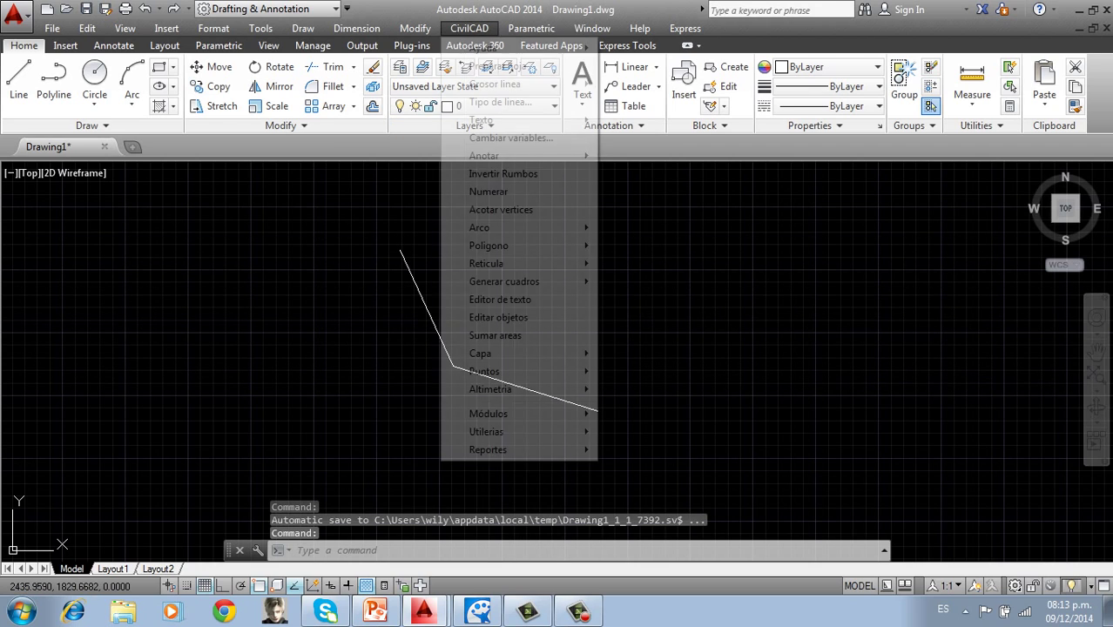
pyautogui.moveTo(486, 263)
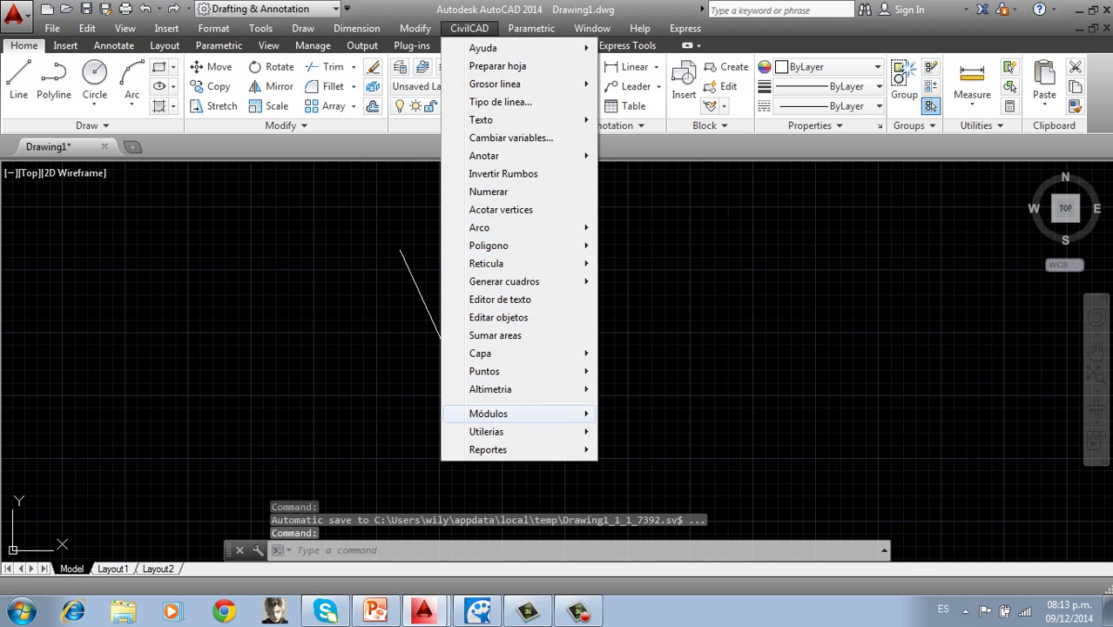
pyautogui.moveTo(487, 414)
pyautogui.moveTo(654, 468)
pyautogui.moveTo(875, 485)
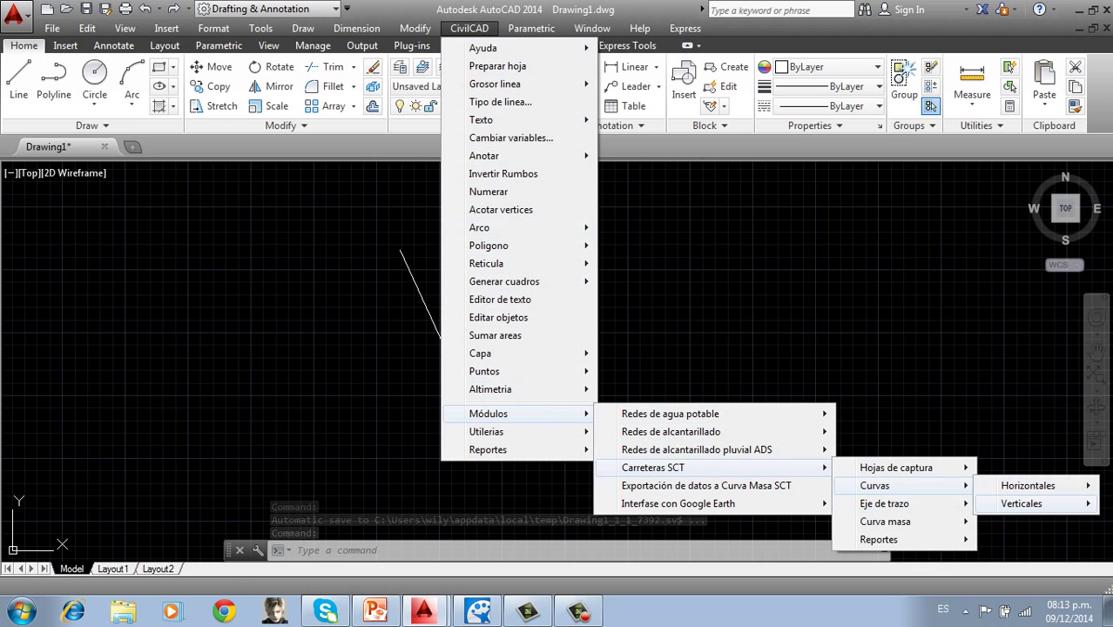
pyautogui.moveTo(1028, 485)
pyautogui.click(882, 485)
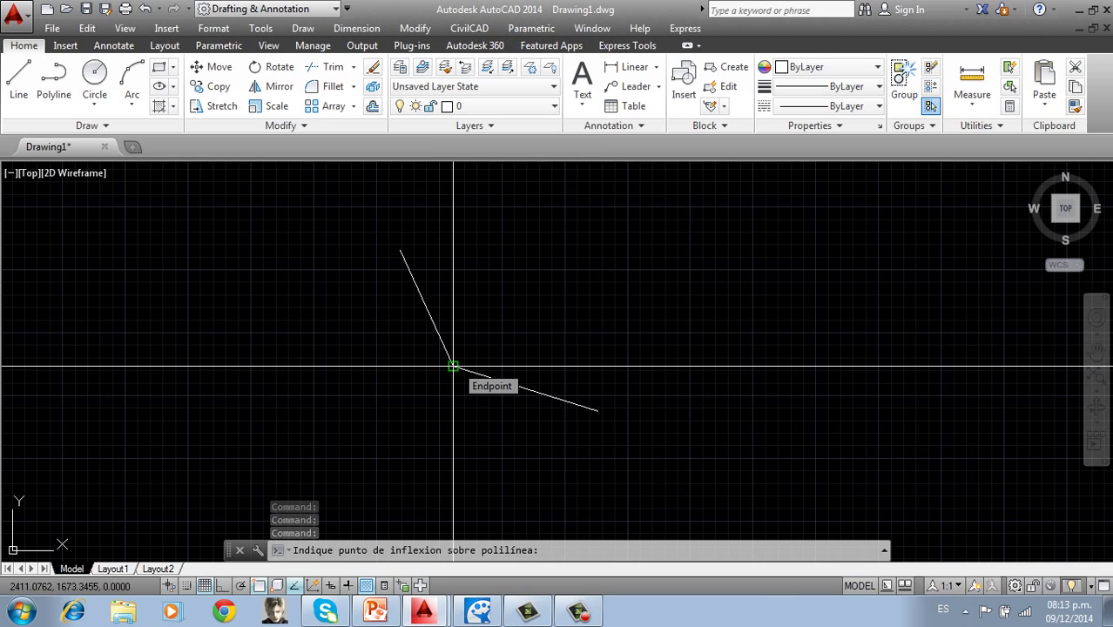
pyautogui.click(453, 366)
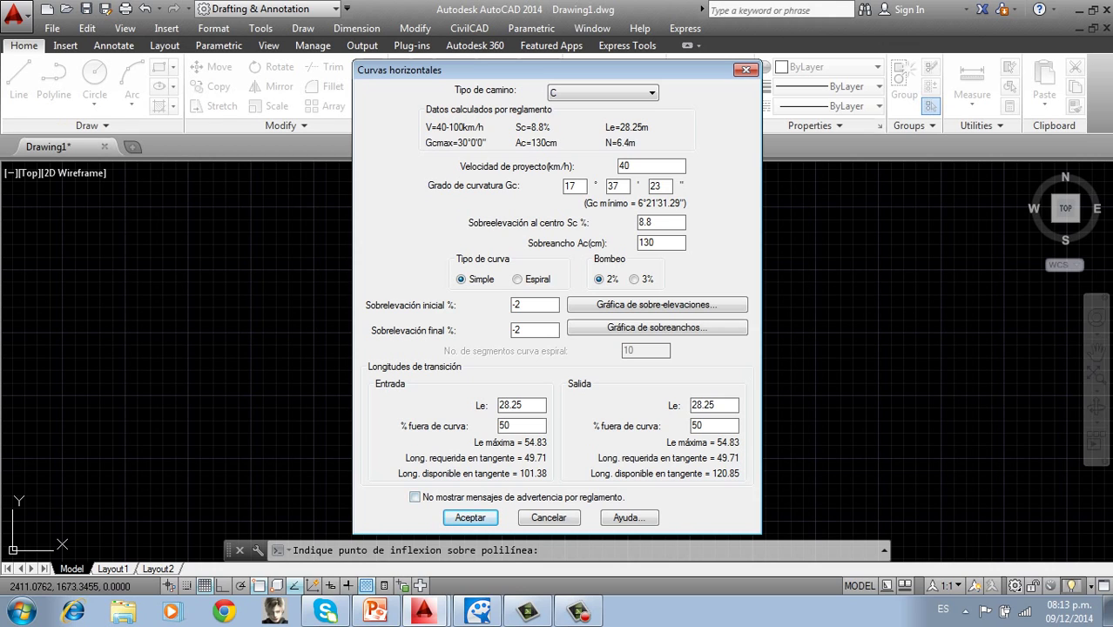
# Switch to PowerPoint and examine the deflection diagram and radius formula on slide 3
pyautogui.click(376, 612)
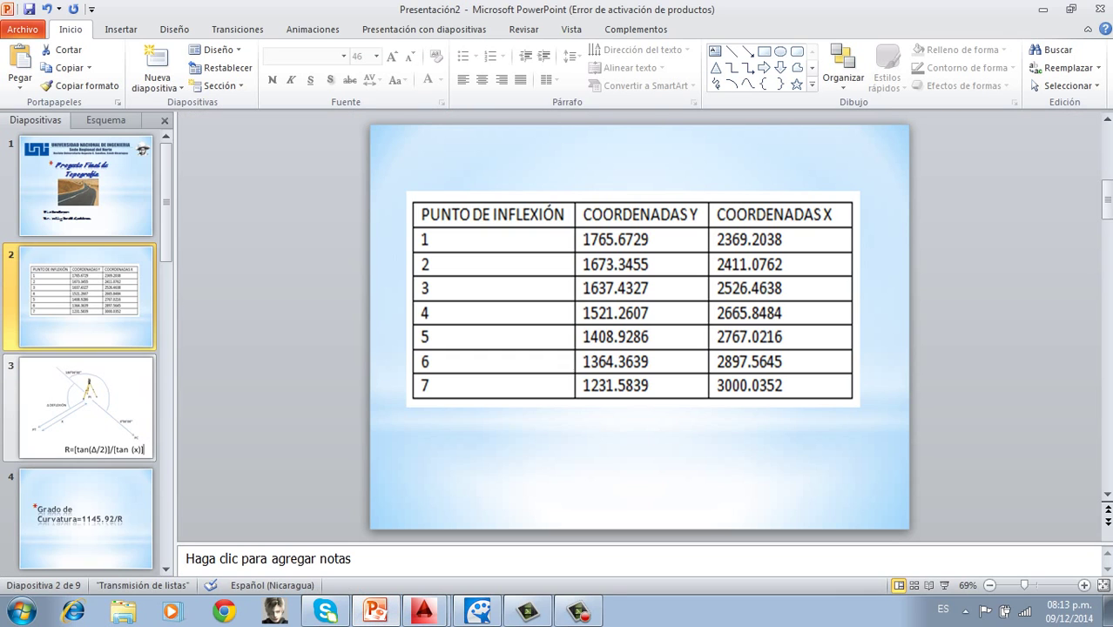
pyautogui.click(100, 408)
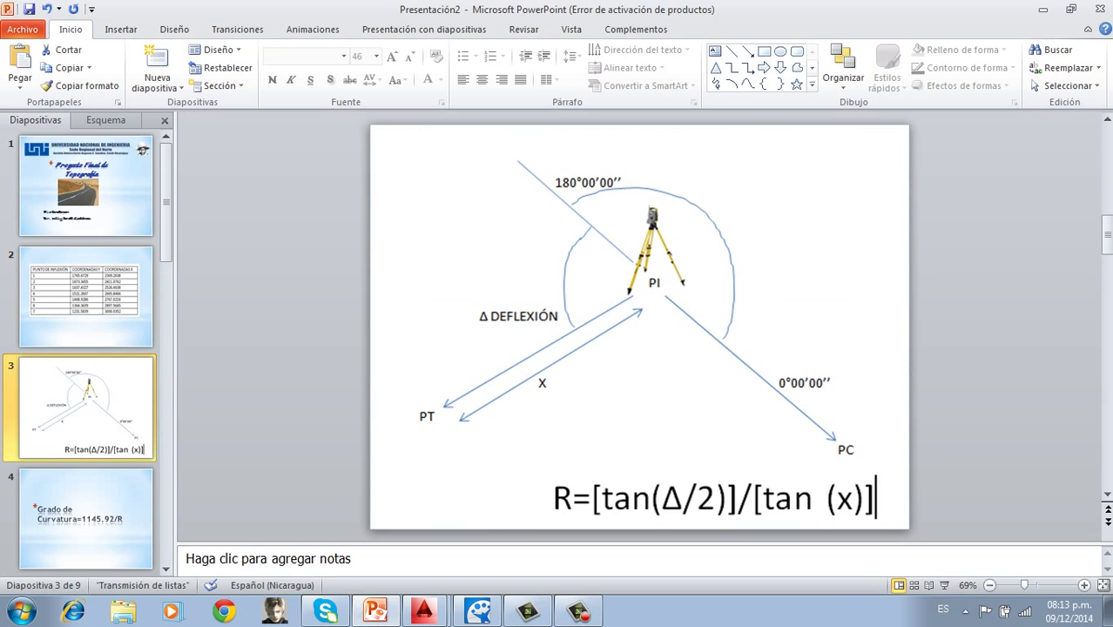
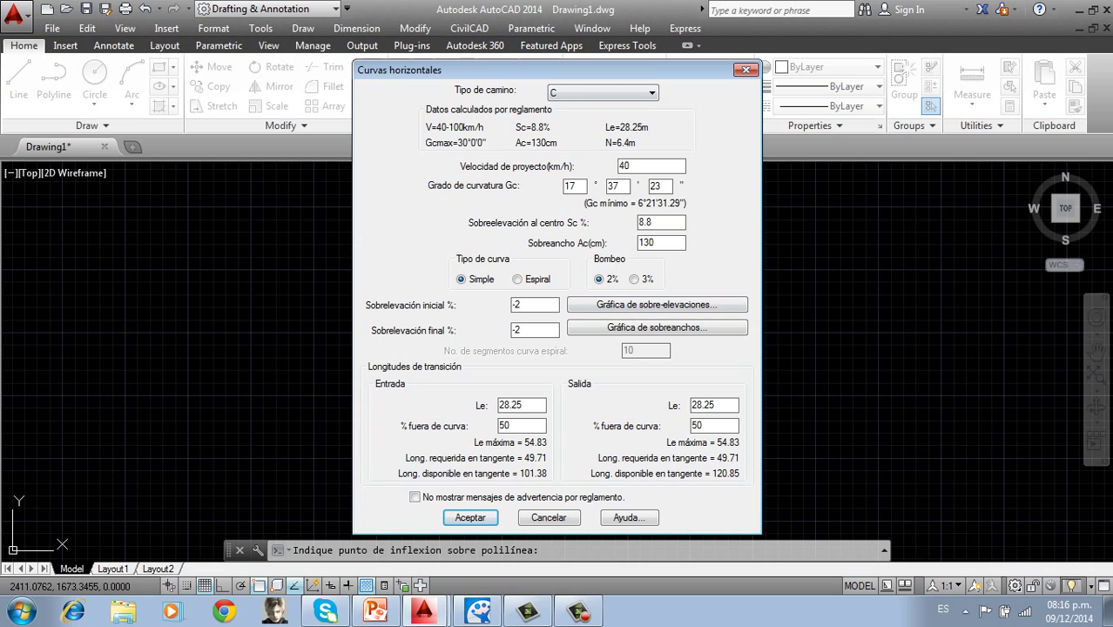
# Try 3 degrees for the horizontal curve's Grado de curvatura, and restore the degrees value to 17
pyautogui.press('Tab')
pyautogui.write('3')
pyautogui.click(618, 185)
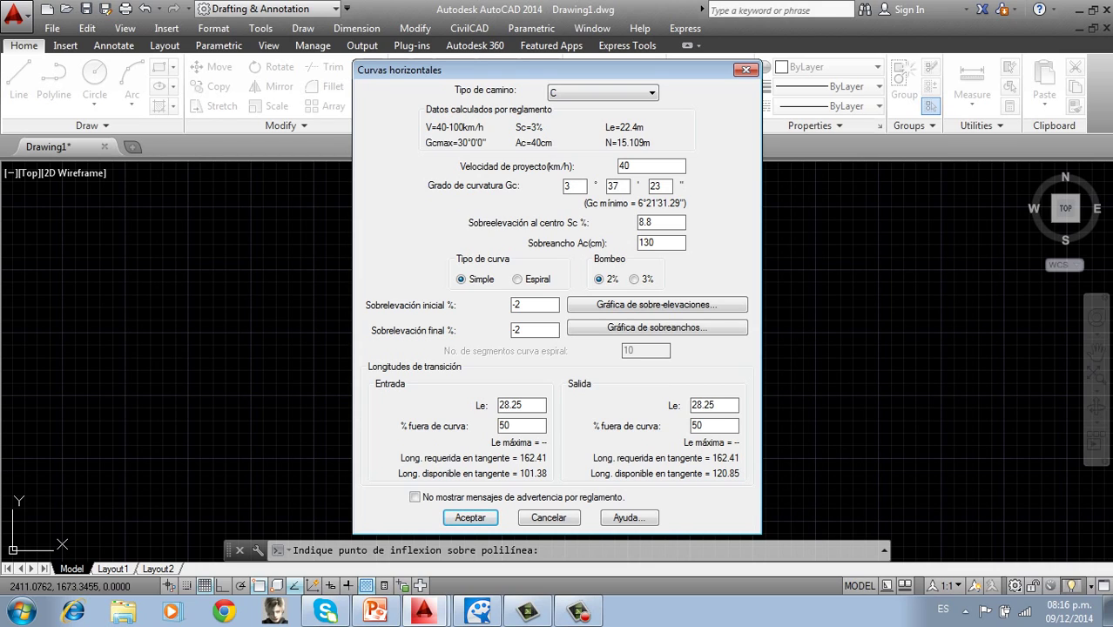
pyautogui.press('BackSpace')
pyautogui.write('17')
# Create the simple horizontal curve at the vertex with road type C, 40 km/h design speed and 17°37'23" degree of curvature
pyautogui.click(653, 222)
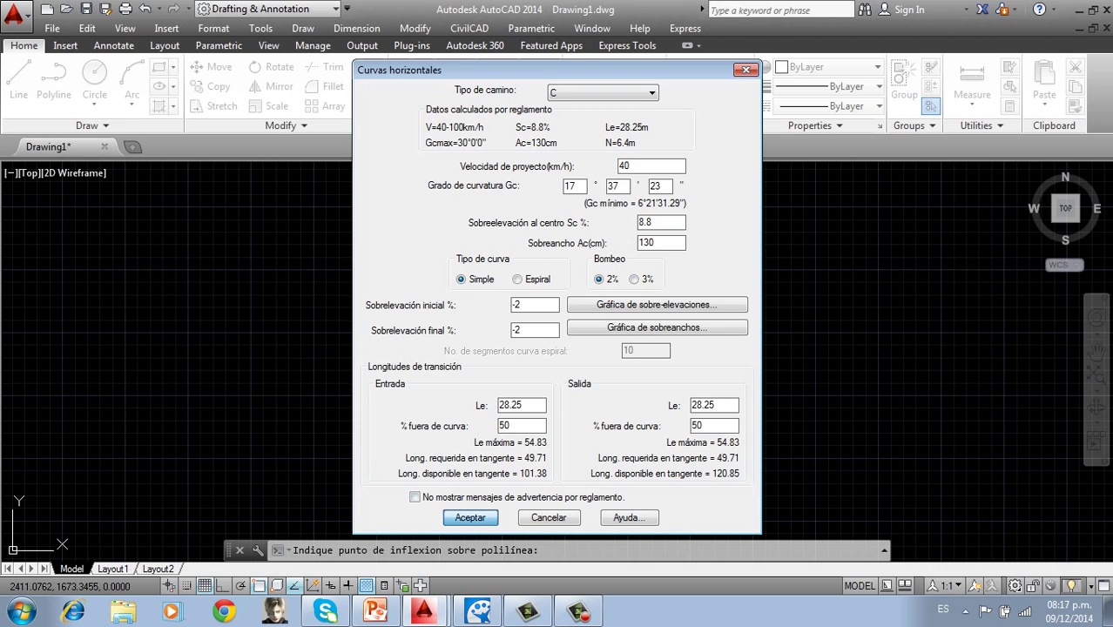
pyautogui.click(470, 517)
pyautogui.scroll(2, 477, 343)
pyautogui.scroll(-2, 464, 368)
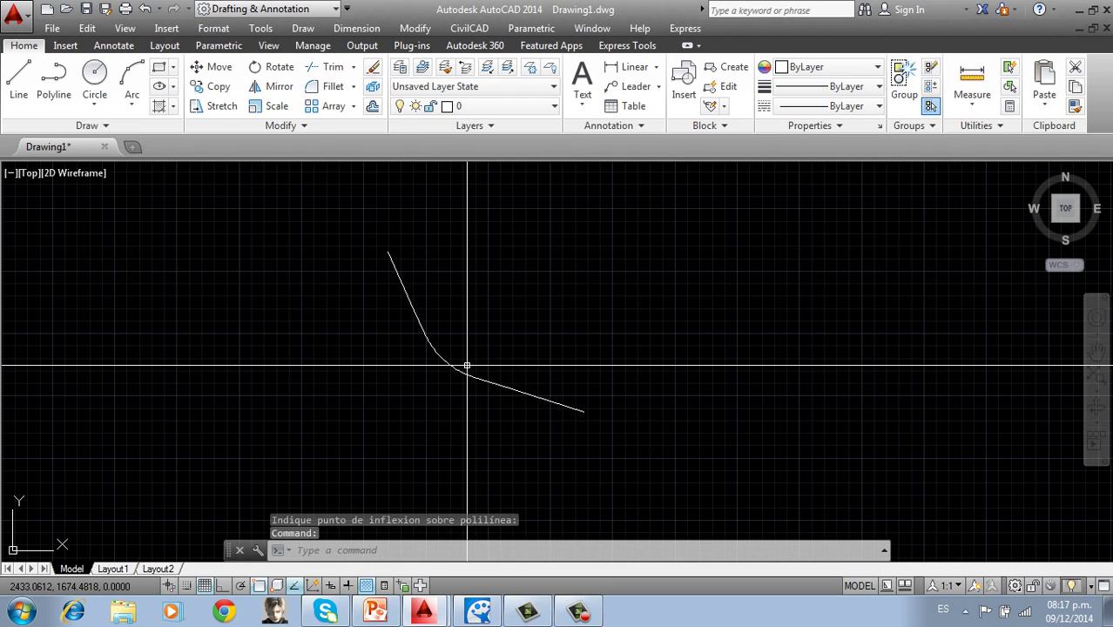
pyautogui.scroll(5, 455, 367)
pyautogui.scroll(-5, 435, 342)
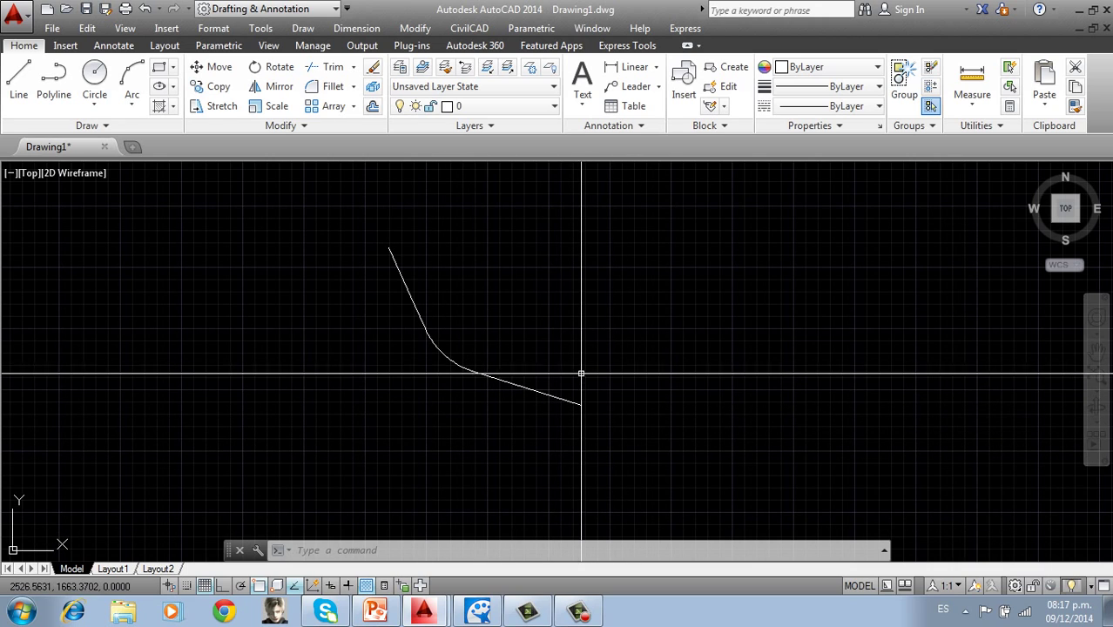
# Quit this AutoCAD session without saving Drawing1.dwg and switch to the other AutoCAD window containing the full road alignment
pyautogui.click(1103, 10)
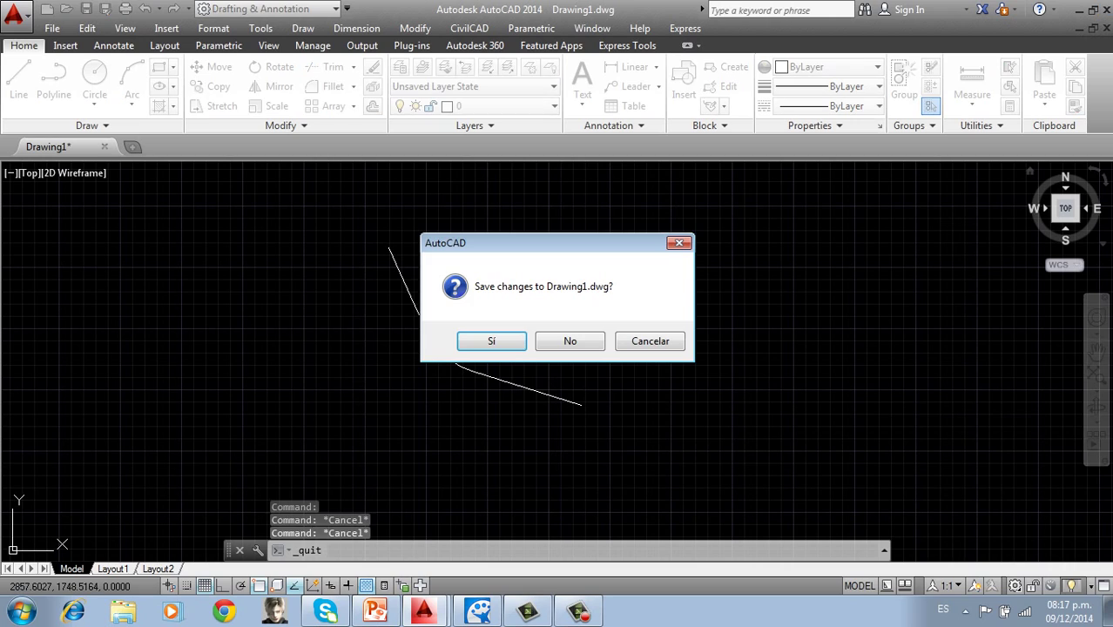
pyautogui.click(569, 341)
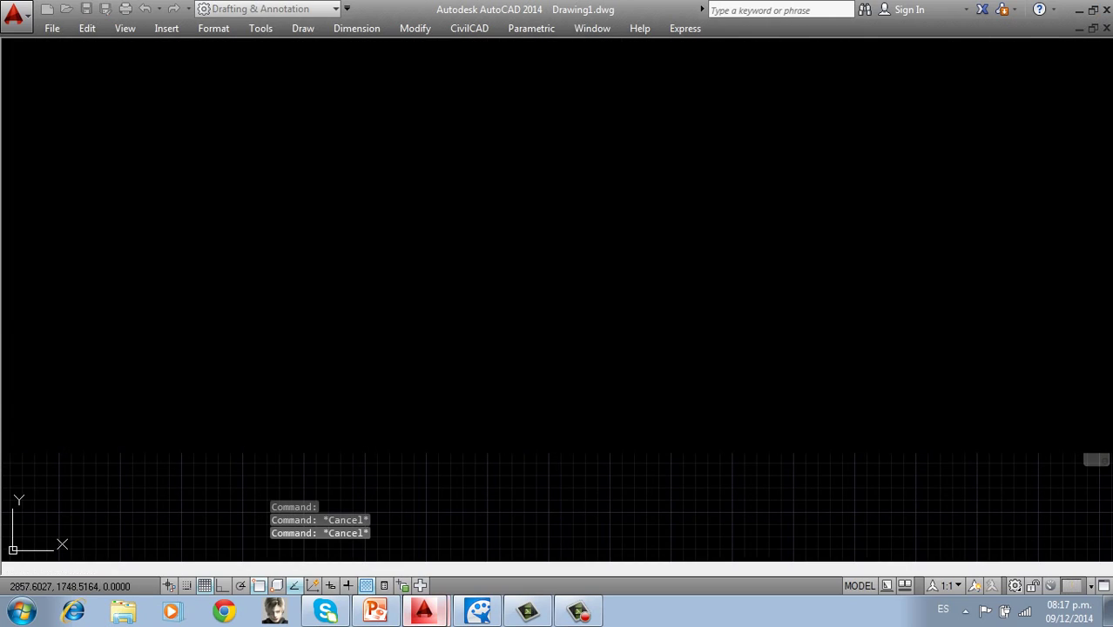
pyautogui.moveTo(423, 611)
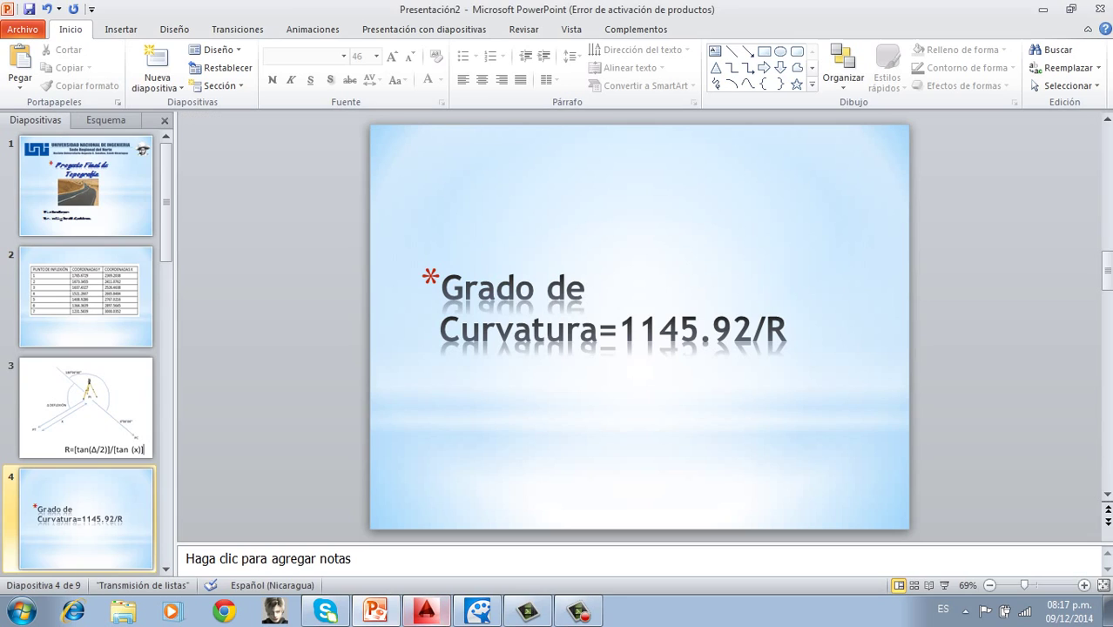
pyautogui.rightClick(424, 611)
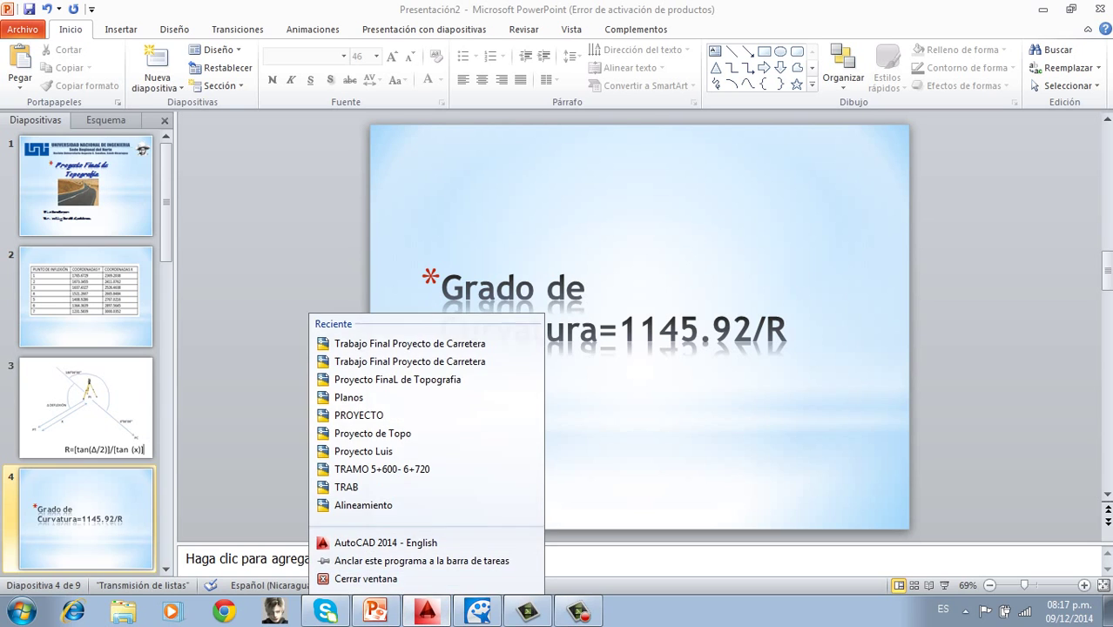
pyautogui.click(425, 610)
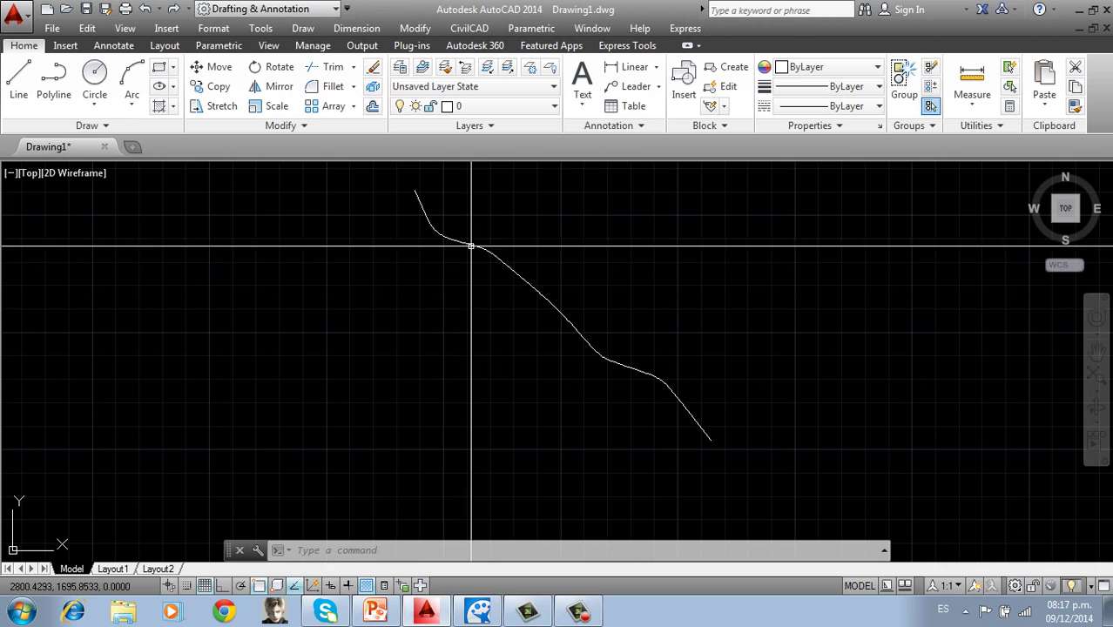
pyautogui.scroll(5, 451, 250)
pyautogui.scroll(-4, 452, 243)
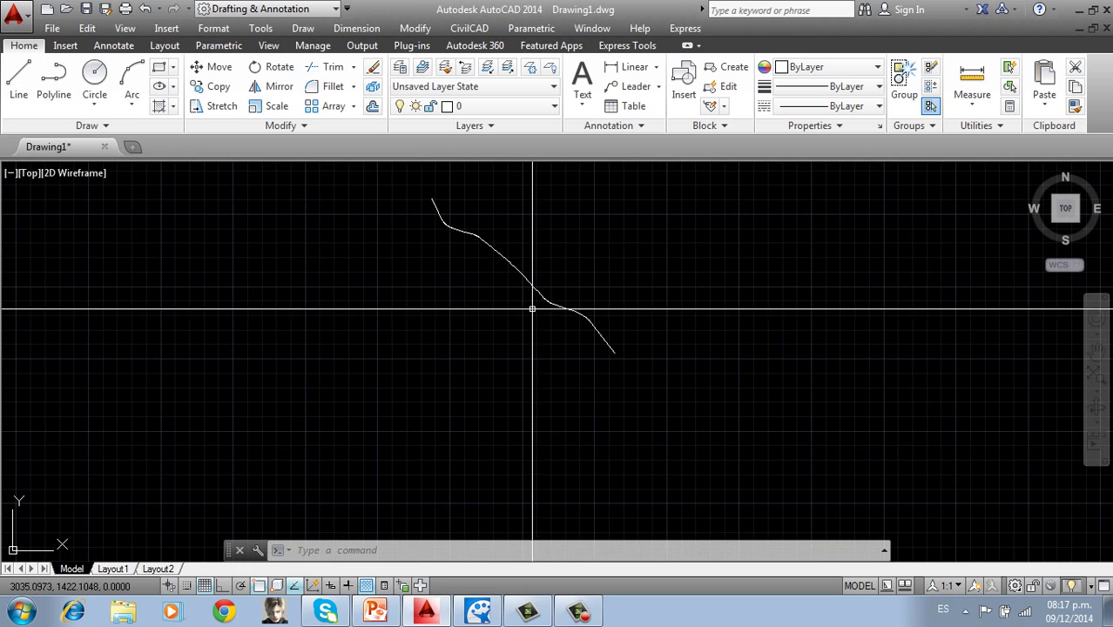
pyautogui.scroll(3, 539, 253)
pyautogui.scroll(-2, 539, 251)
pyautogui.scroll(-2, 531, 261)
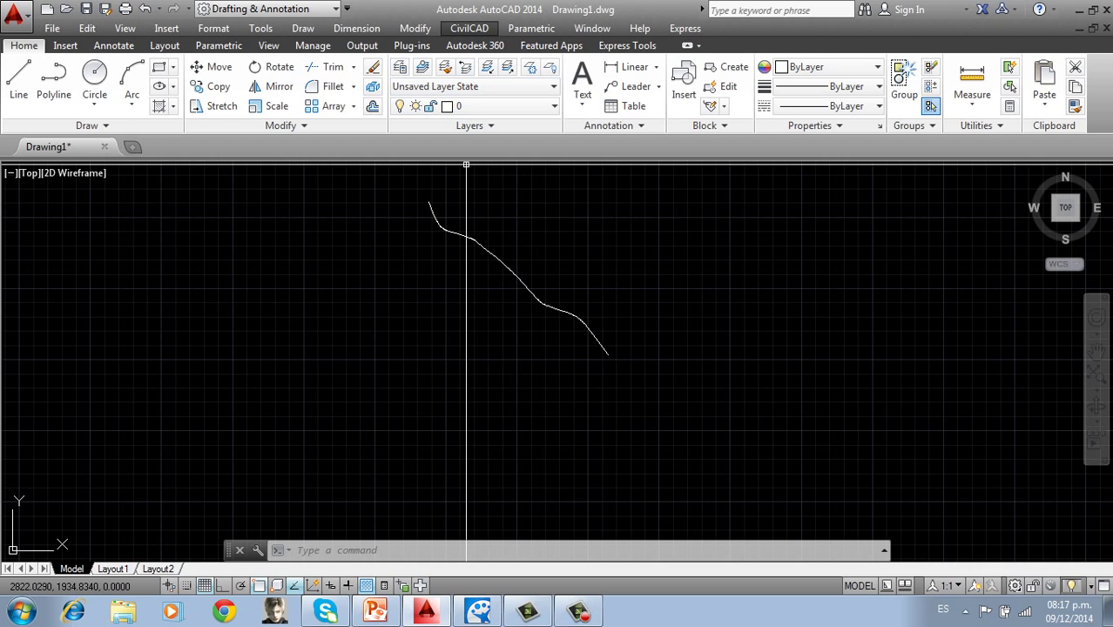
# Start marking stations (Marcar estaciones) on the road alignment as project axis, with 7+200 as the initial station
pyautogui.click(470, 27)
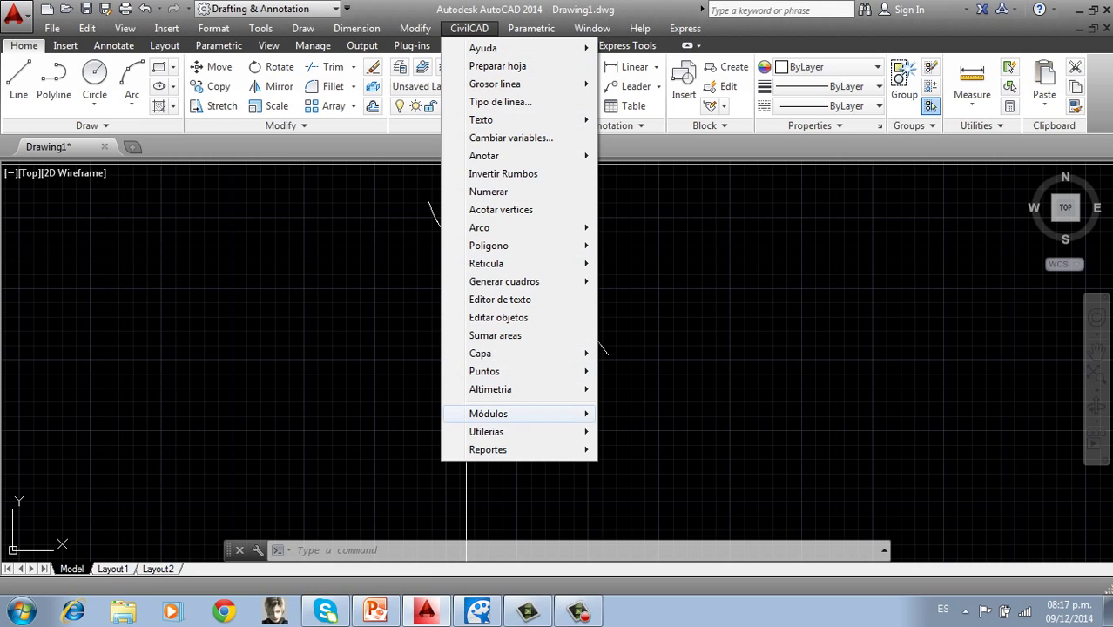
pyautogui.moveTo(523, 414)
pyautogui.moveTo(523, 389)
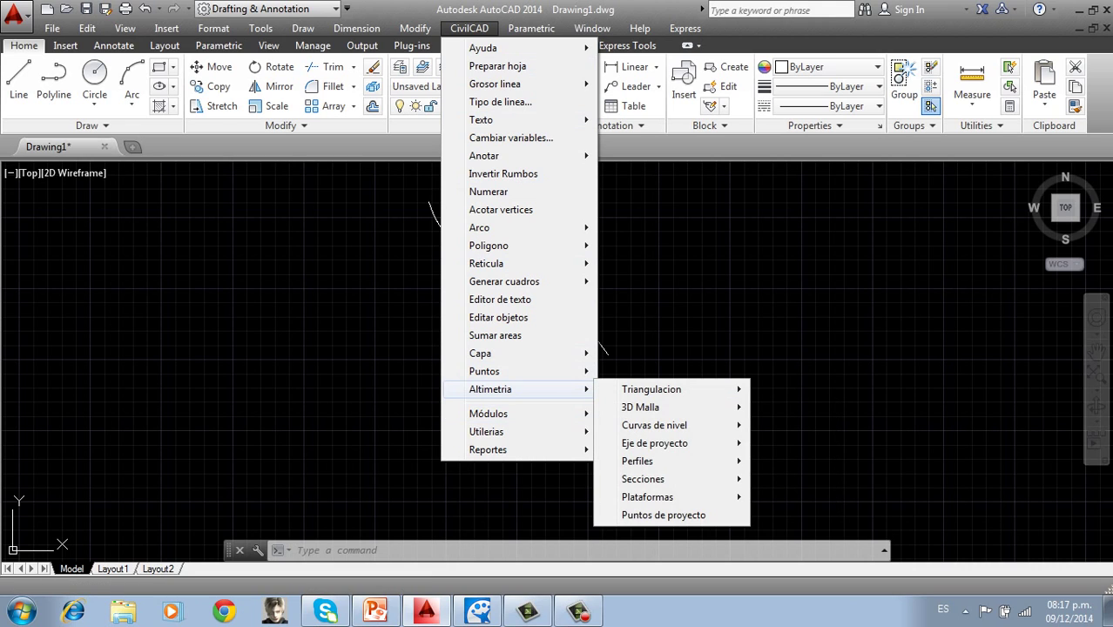
pyautogui.moveTo(662, 443)
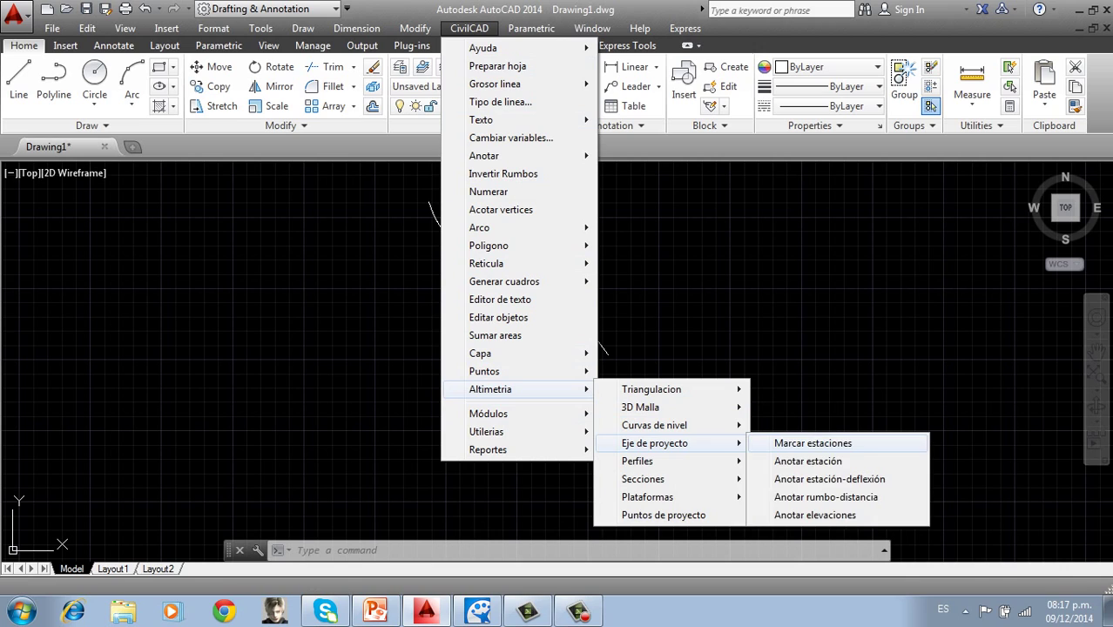
pyautogui.click(773, 444)
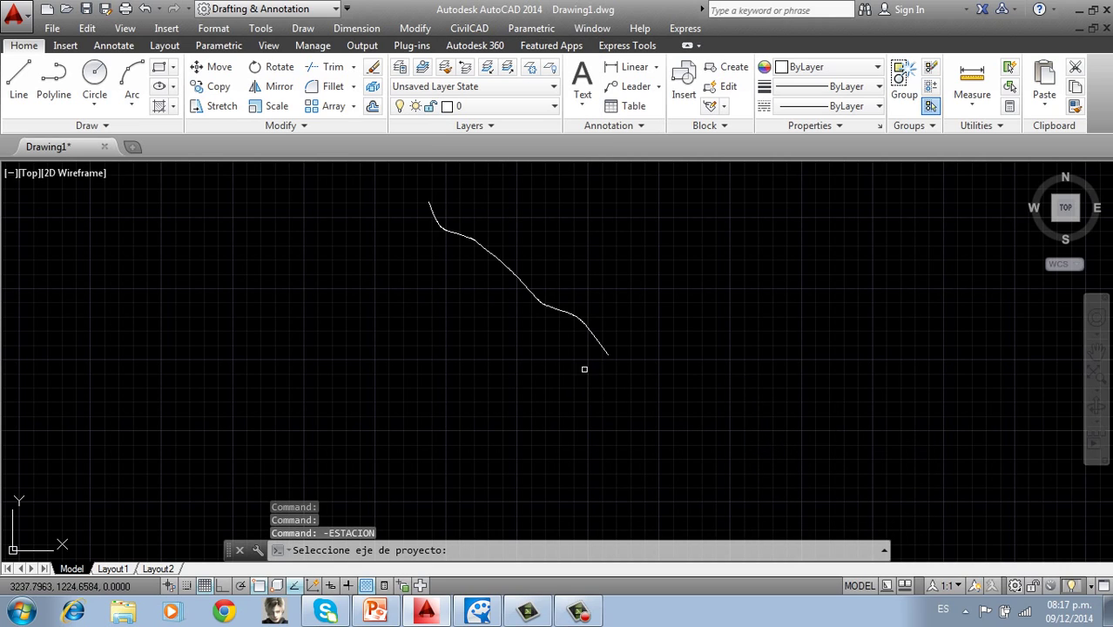
pyautogui.click(599, 342)
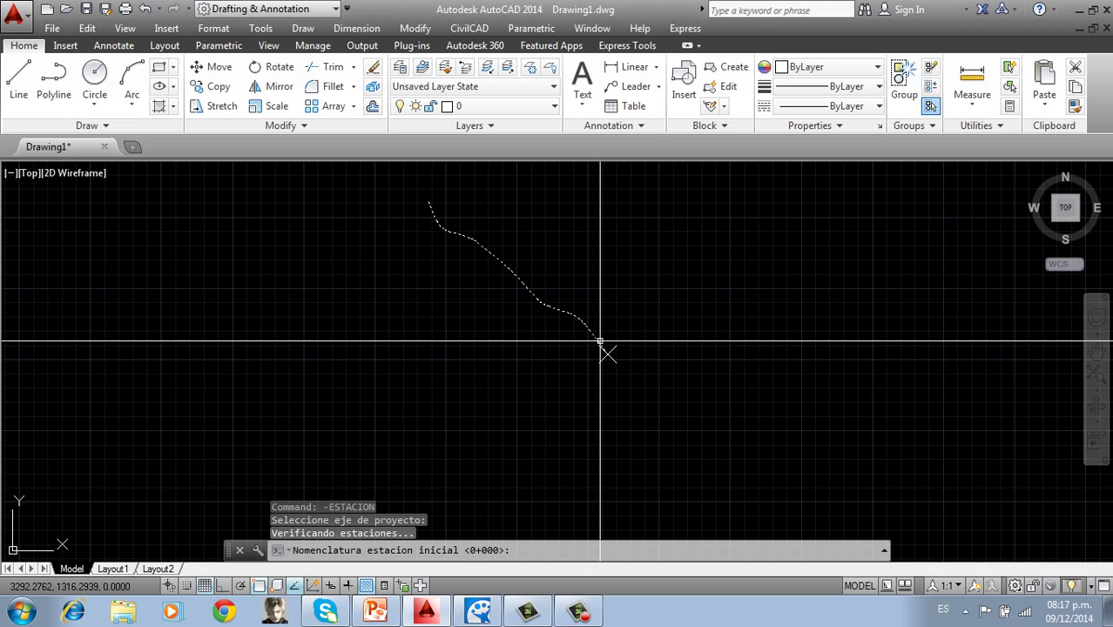
pyautogui.write('7+200')
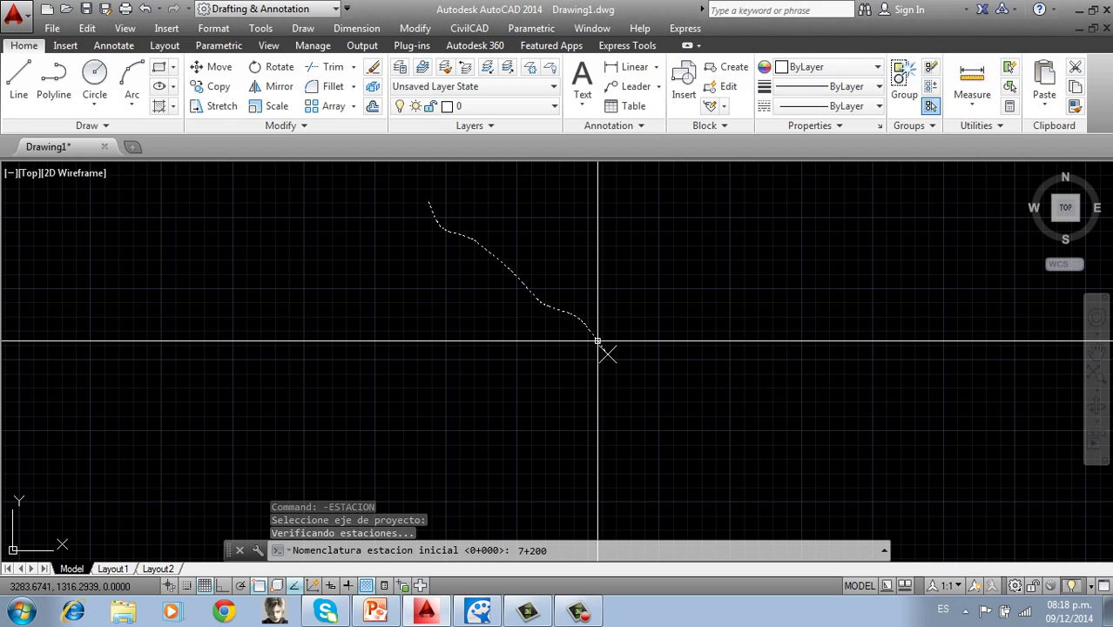
pyautogui.press('Return')
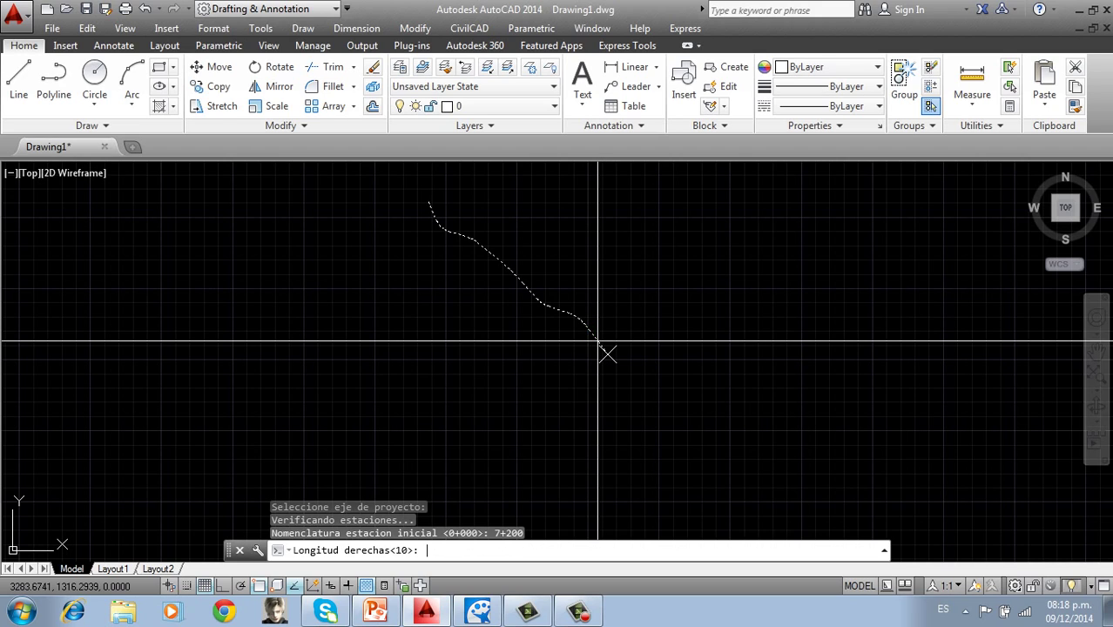
# Mark stations every 20 from 7+200.00 to 8+053.95 along the alignment, with right and left lengths of 1
pyautogui.write('1')
pyautogui.press('Return')
pyautogui.press('Return')
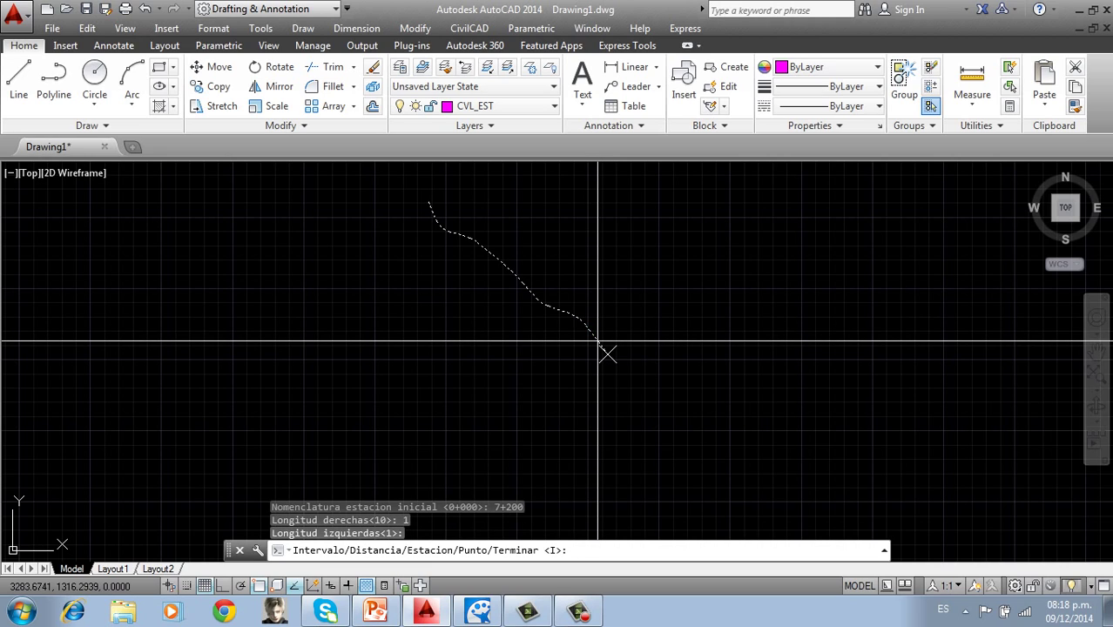
pyautogui.press('Return')
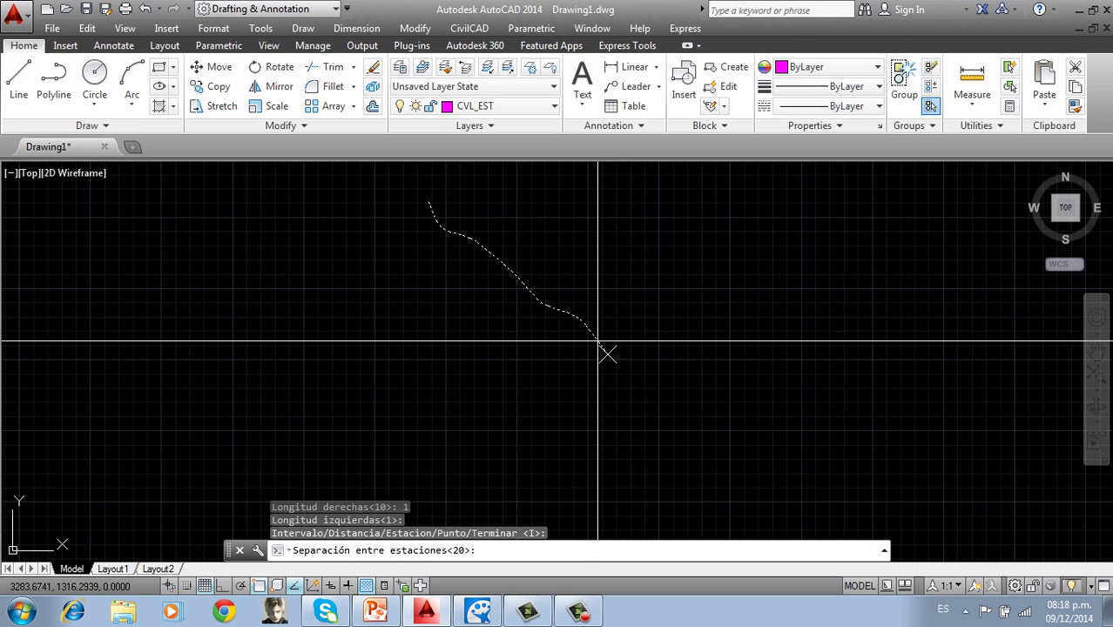
pyautogui.press('Return')
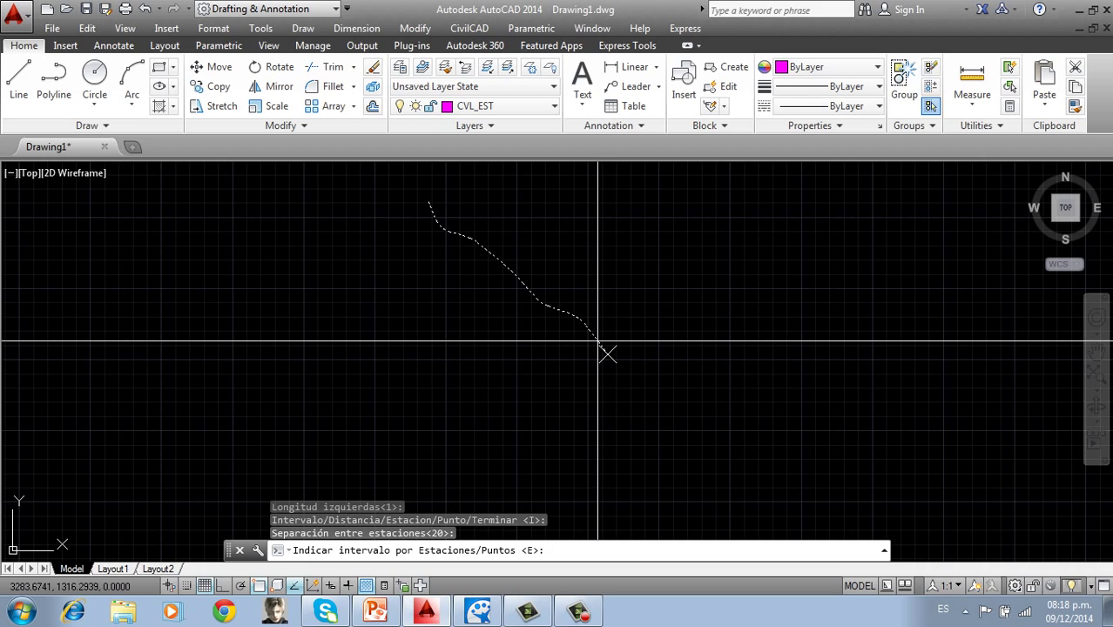
pyautogui.press('Return')
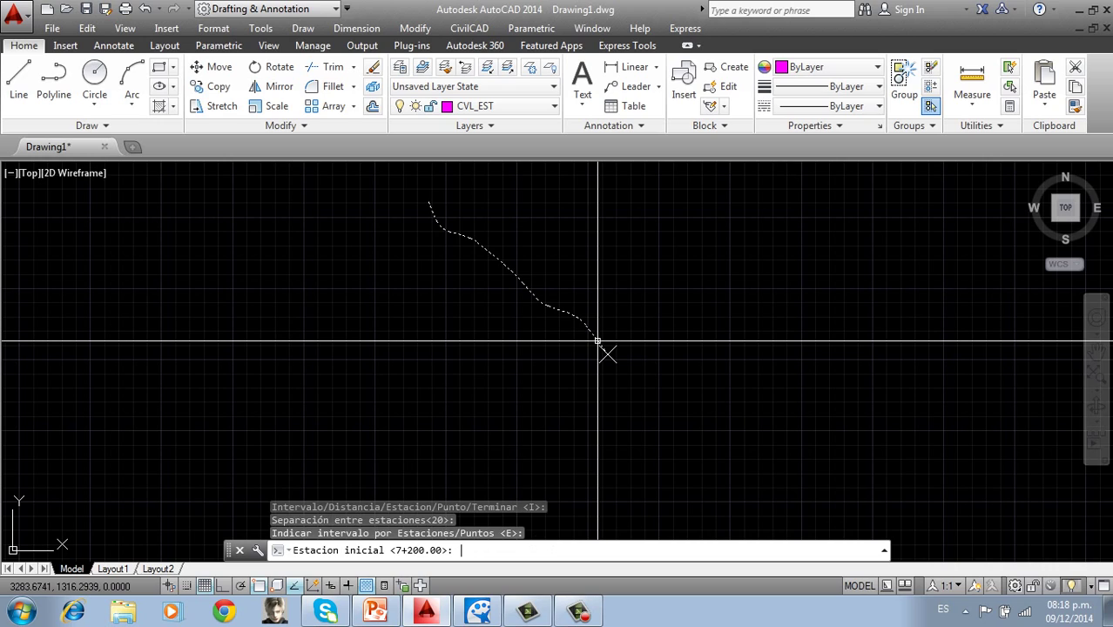
pyautogui.press('Return')
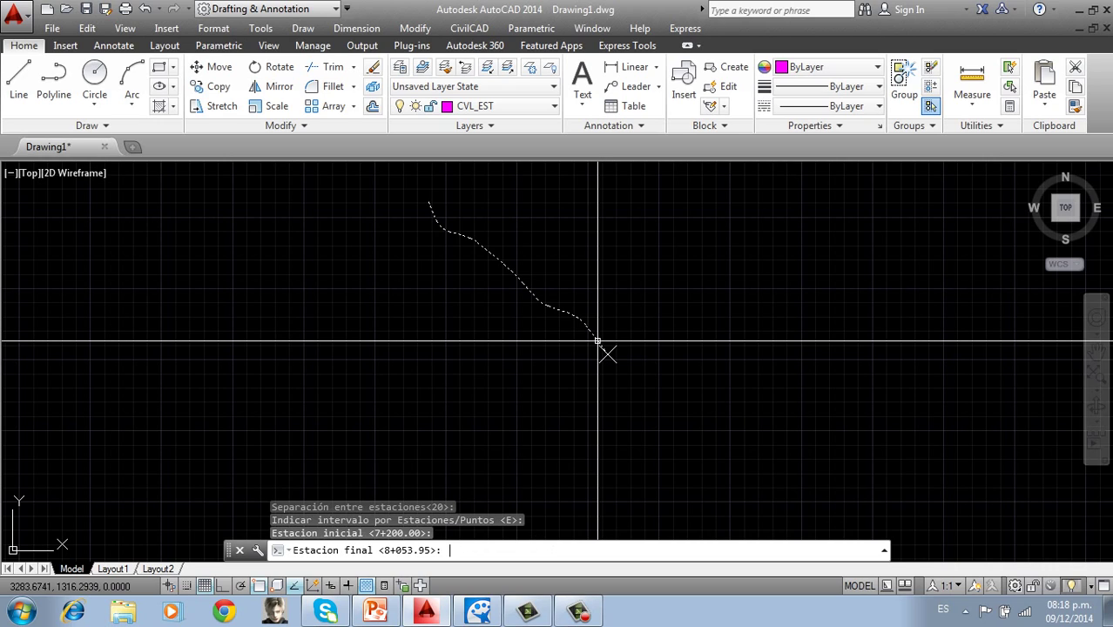
pyautogui.press('Return')
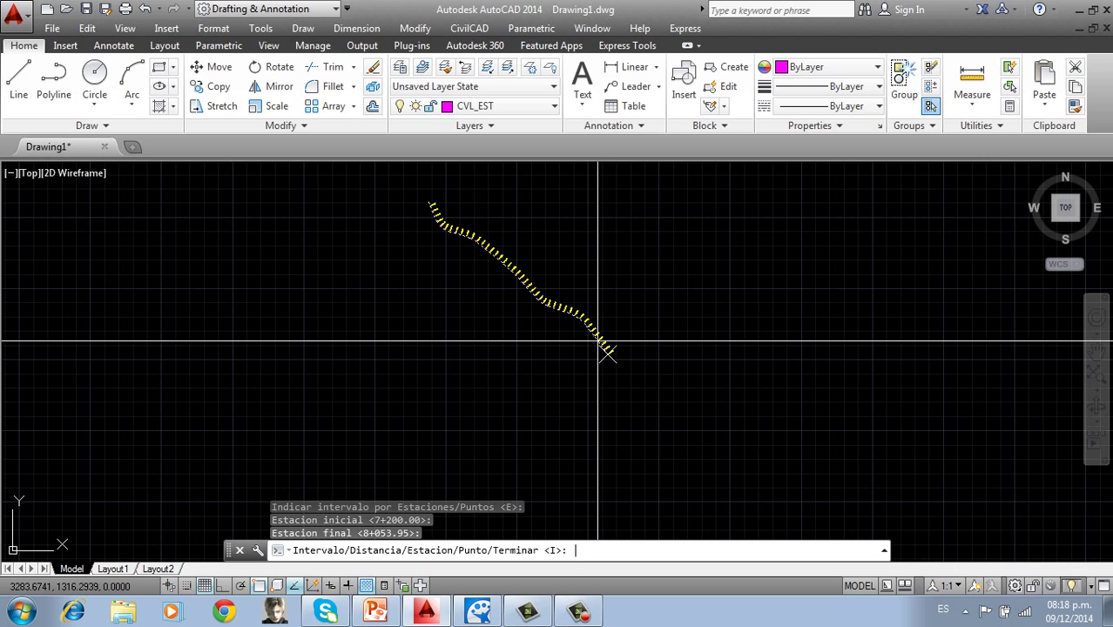
pyautogui.press('Escape')
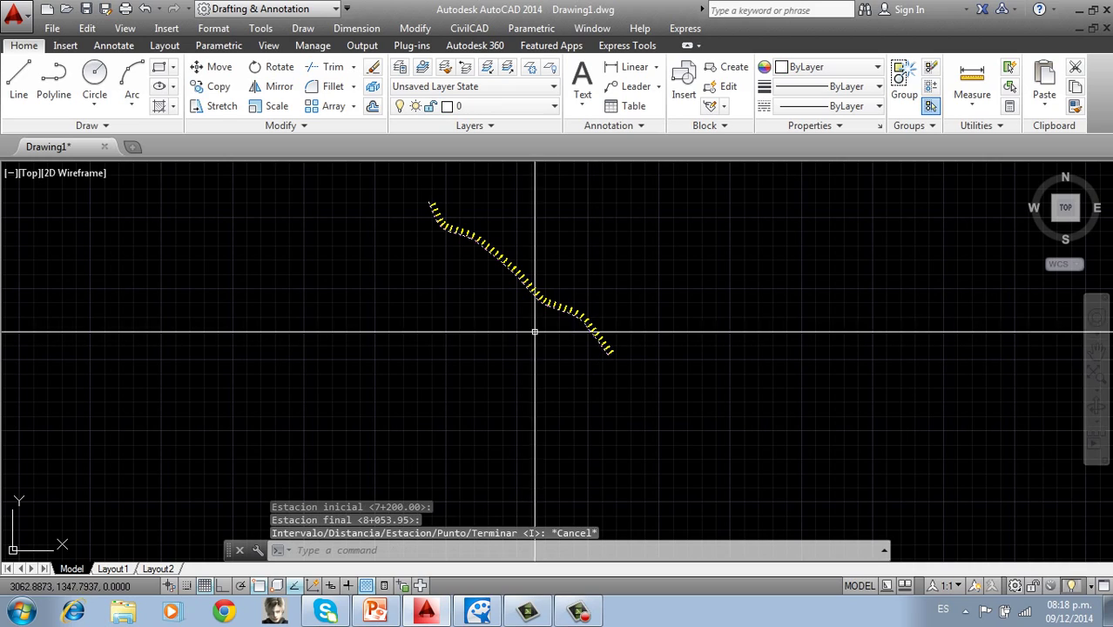
# Examine the station marks and labels along the alignment
pyautogui.scroll(5, 540, 326)
pyautogui.scroll(-3, 736, 392)
pyautogui.scroll(5, 642, 425)
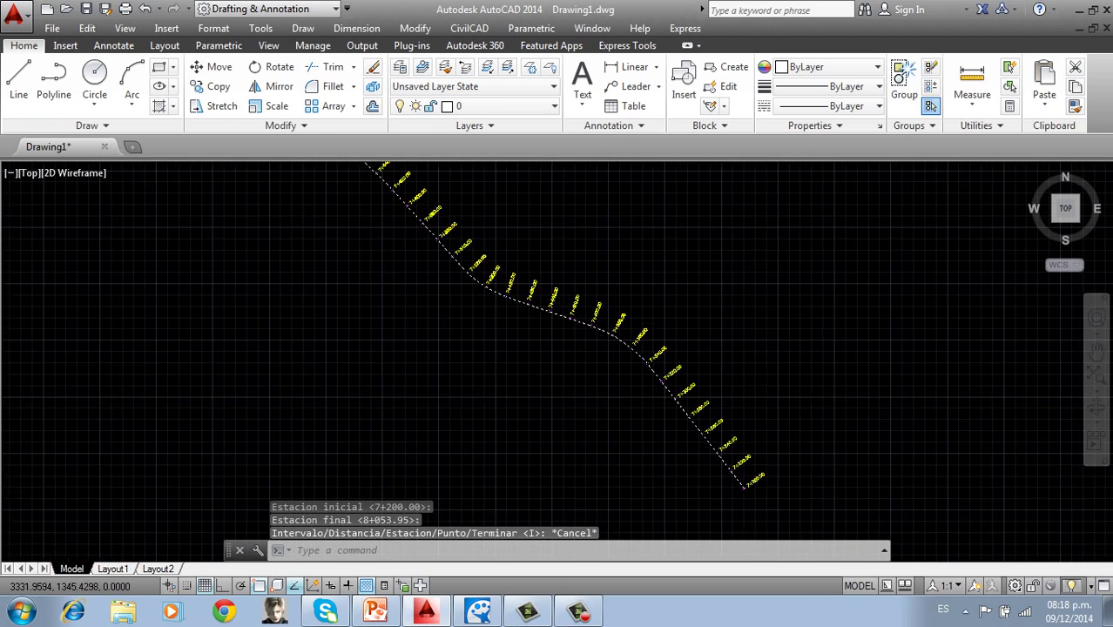
pyautogui.scroll(-2, 642, 425)
pyautogui.scroll(-3, 662, 431)
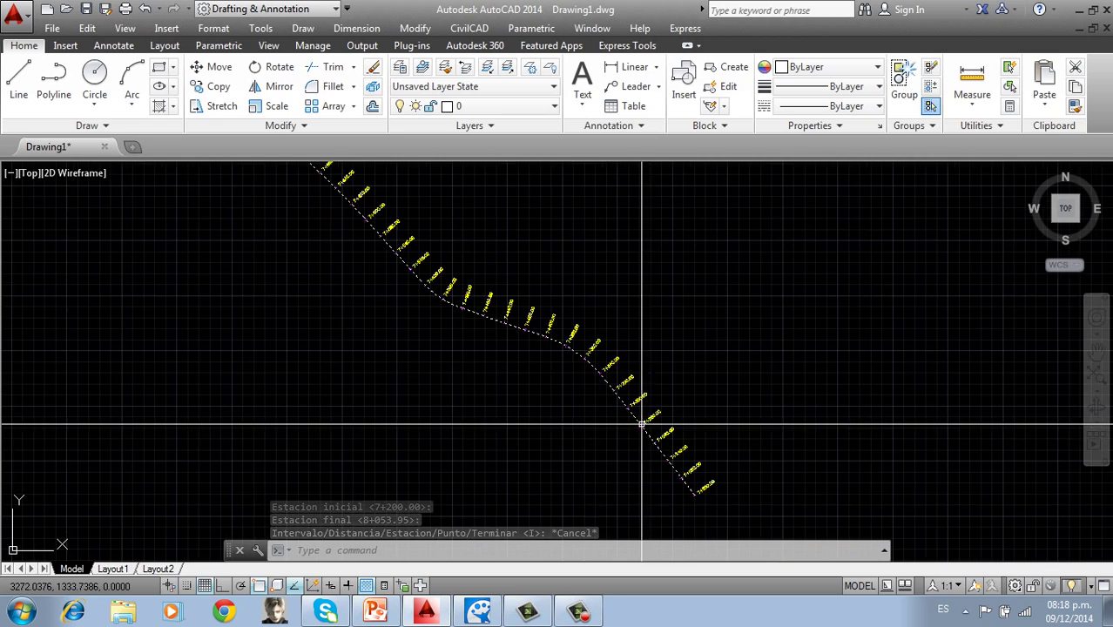
pyautogui.scroll(4, 688, 435)
pyautogui.scroll(-4, 684, 439)
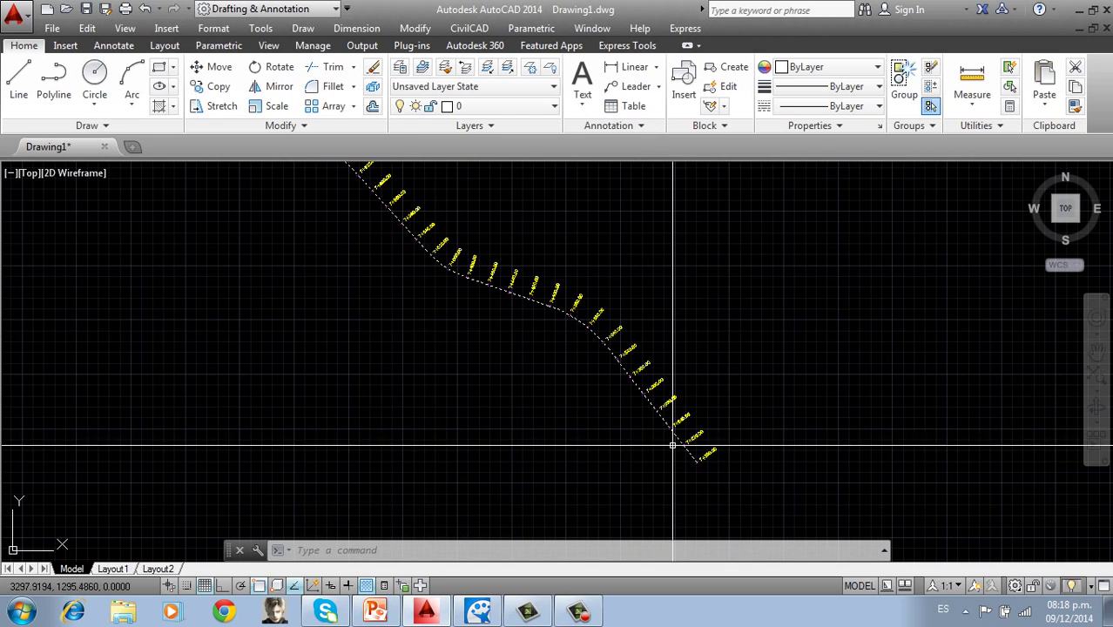
pyautogui.click(1095, 349)
pyautogui.moveTo(679, 383); pyautogui.dragTo(592, 478, button='middle')
pyautogui.press('Escape')
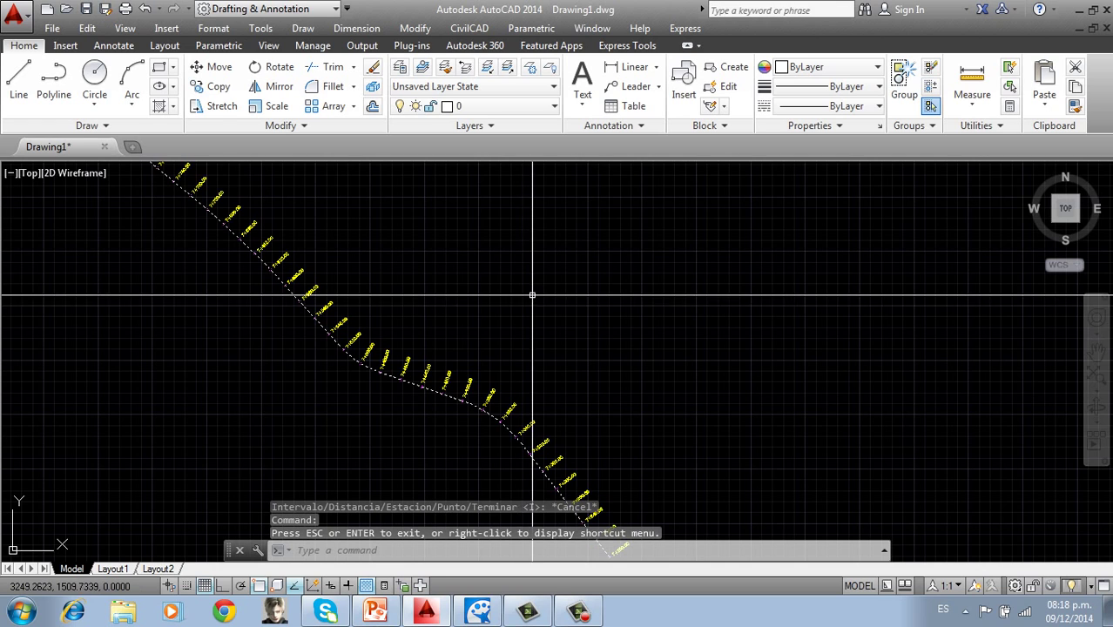
# Open CivilCAD's import settings for terrain points (Puntos de terreno)
pyautogui.click(469, 28)
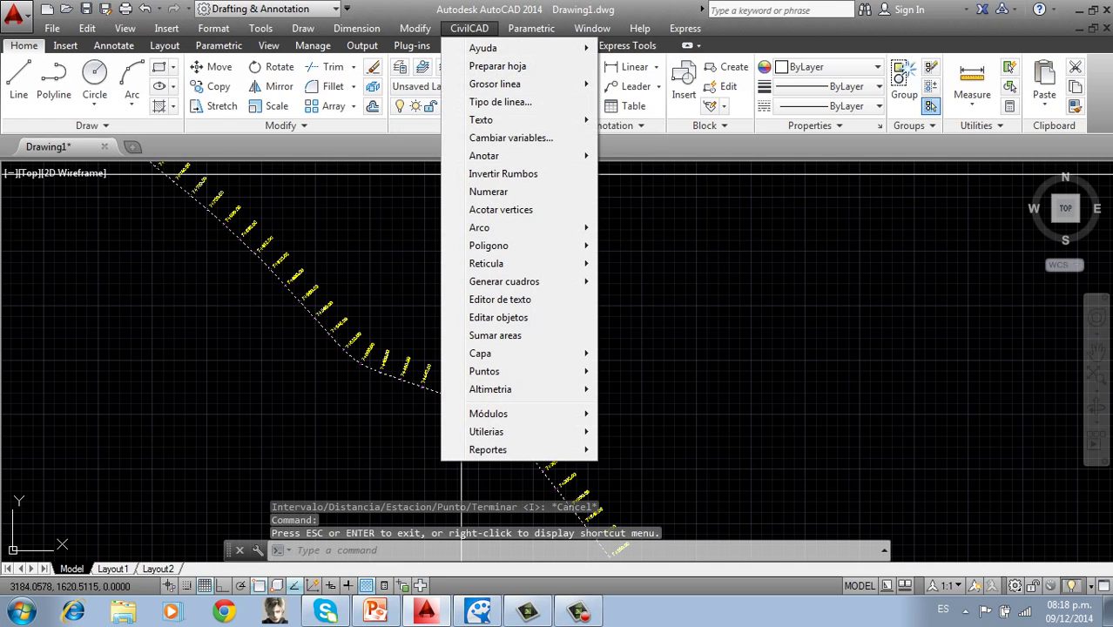
pyautogui.moveTo(514, 371)
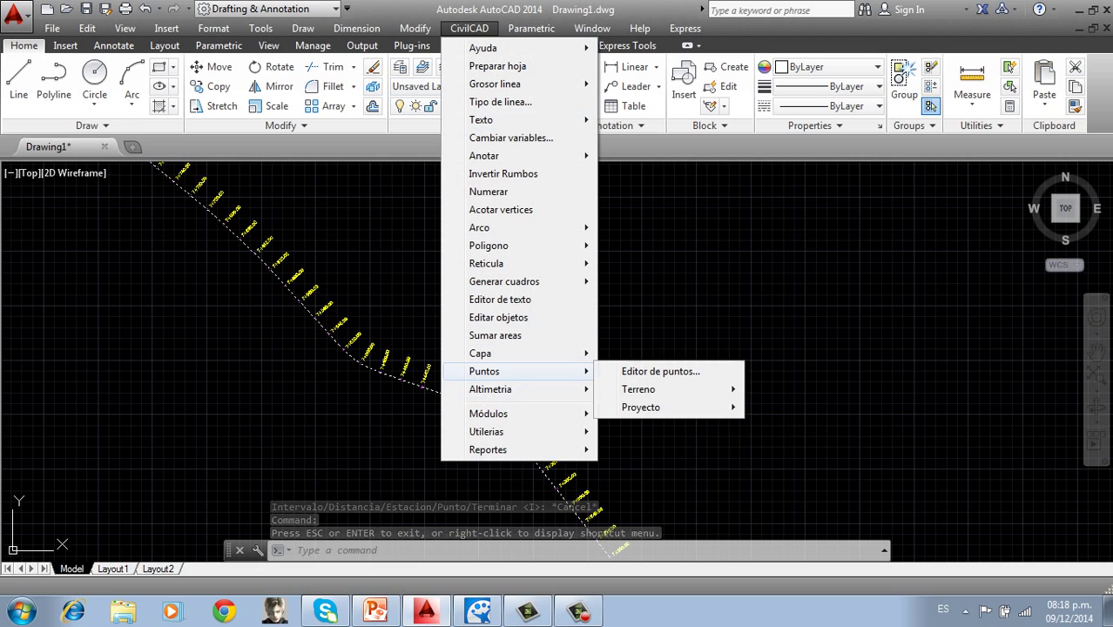
pyautogui.moveTo(638, 389)
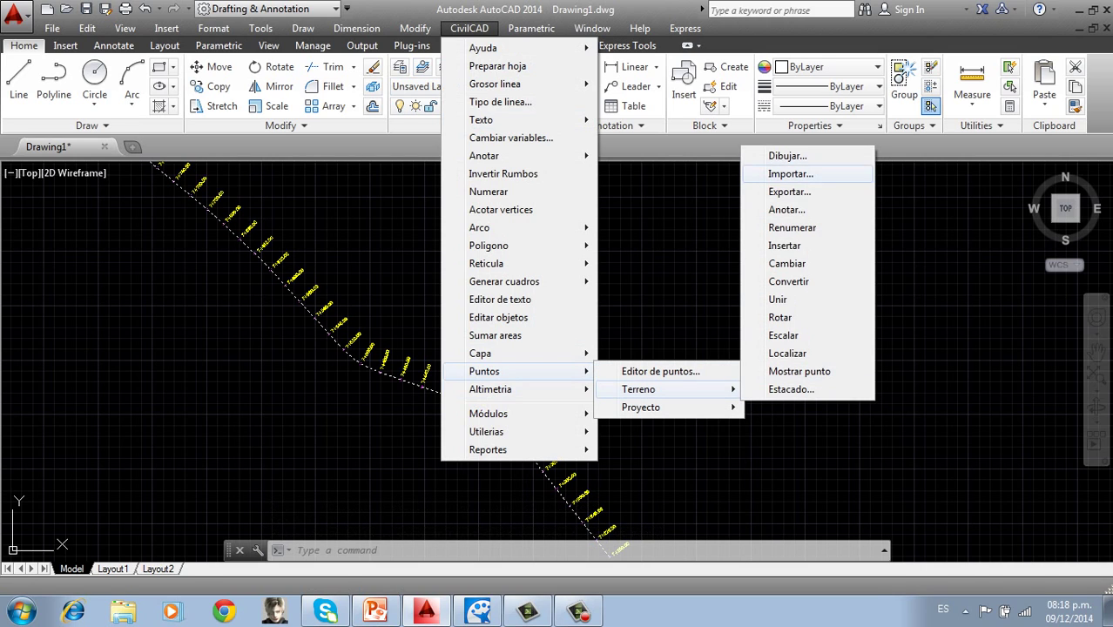
pyautogui.click(790, 173)
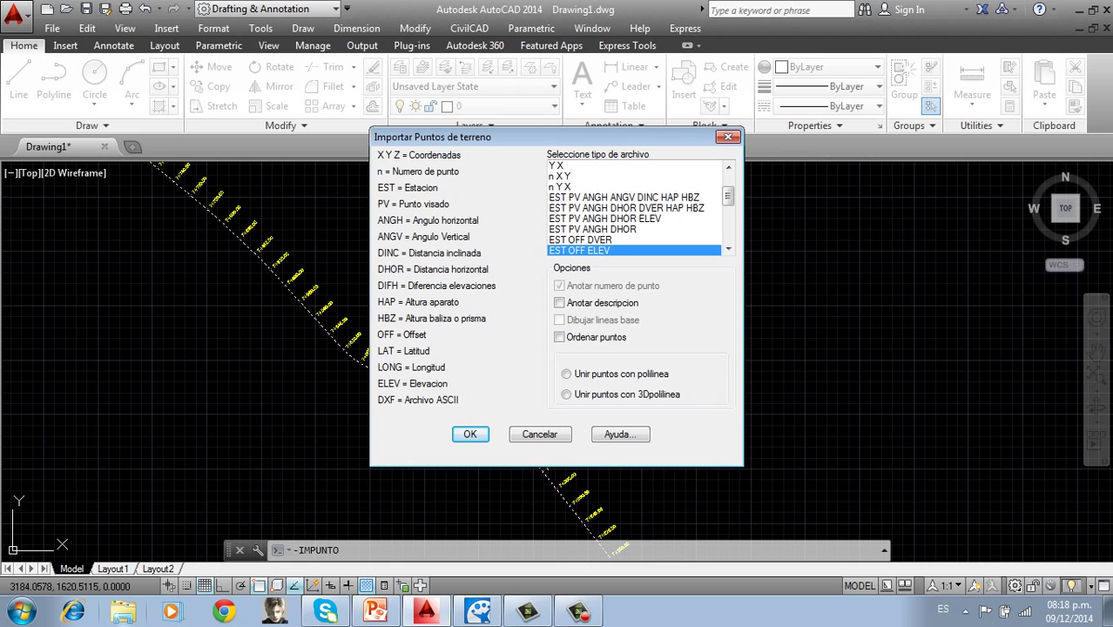
# Open the Datos de Secciones text file from the Escritorio folder, examine its station, offset and elevation layout, and close it
pyautogui.click(123, 612)
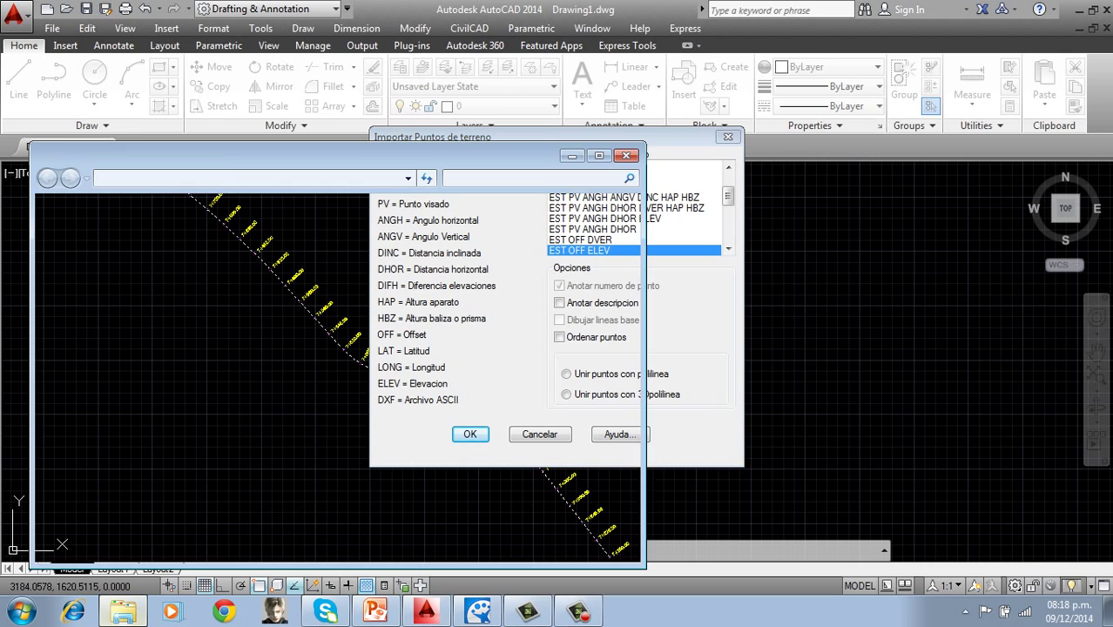
pyautogui.click(96, 269)
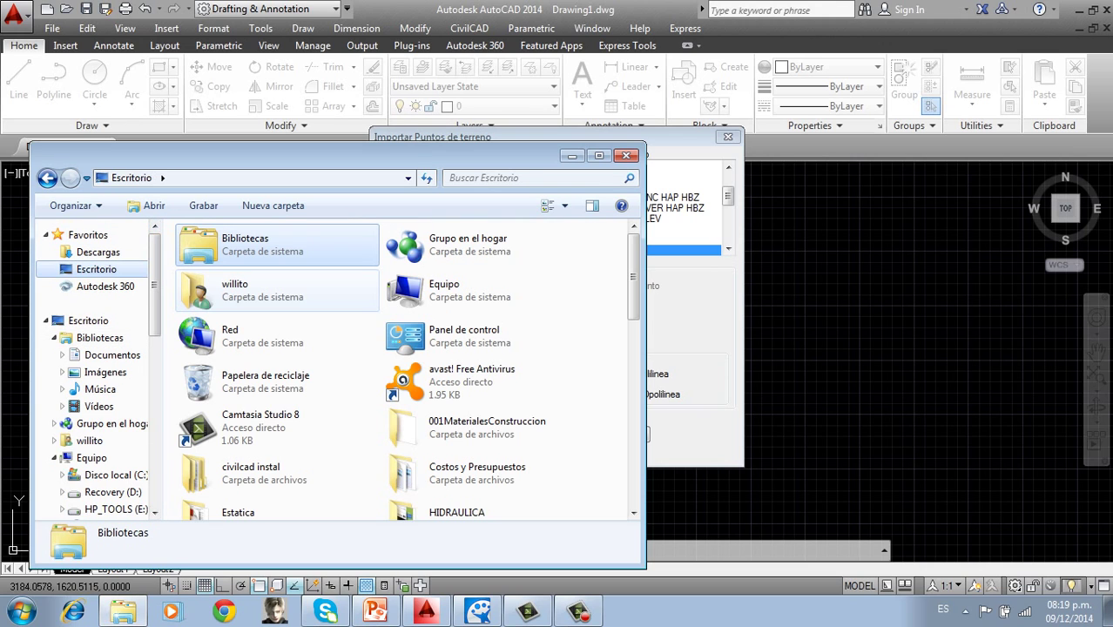
pyautogui.press('Down')
pyautogui.press('d')
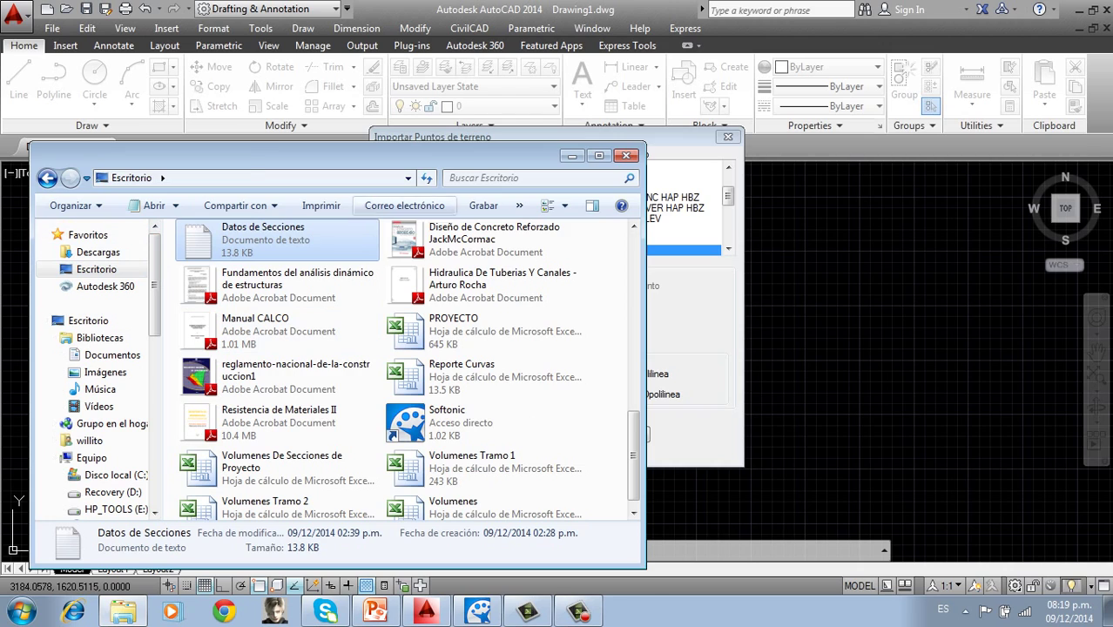
pyautogui.doubleClick(277, 239)
pyautogui.click(191, 155)
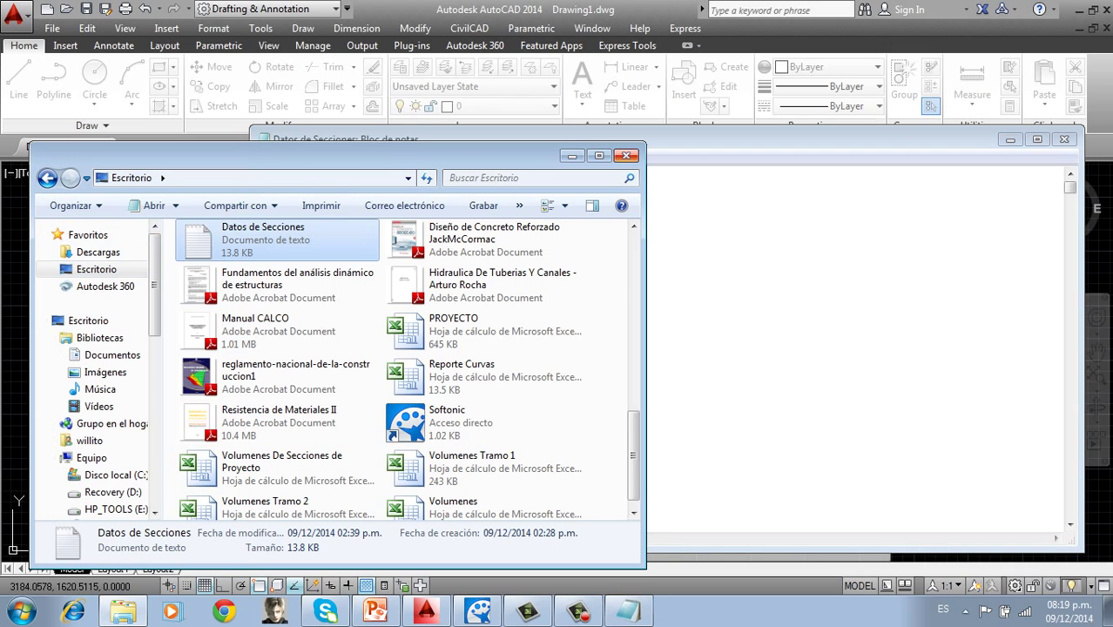
pyautogui.click(626, 155)
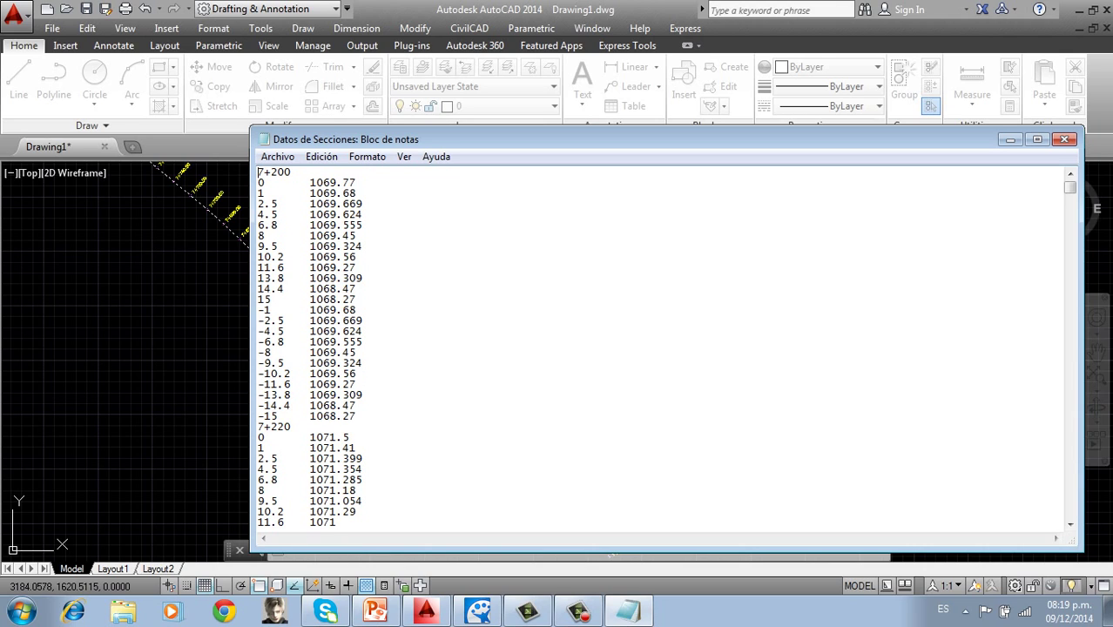
pyautogui.hotkey('alt', 'F4')
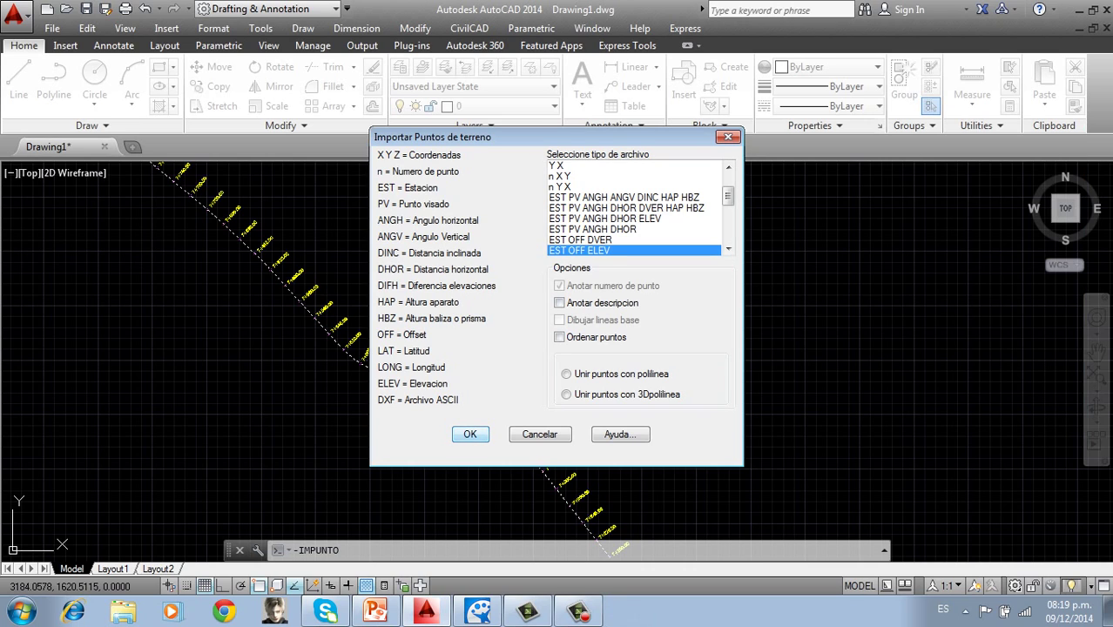
# Choose the Datos de Secciones text file from the Escritorio folder for the EST OFF ELEV terrain point import
pyautogui.press('Return')
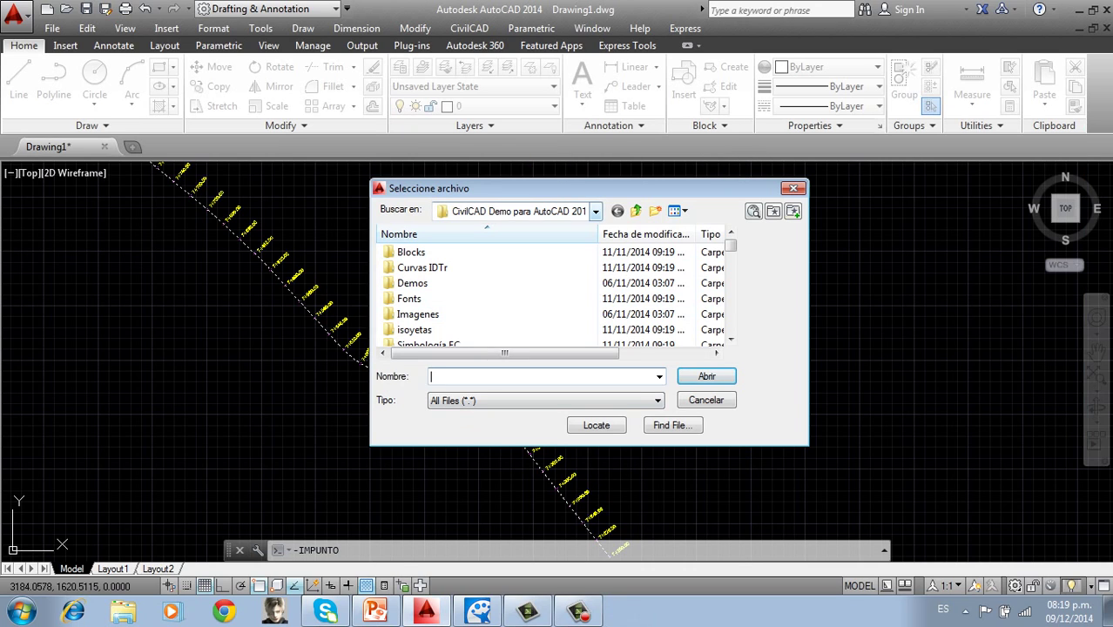
pyautogui.click(595, 212)
pyautogui.click(468, 242)
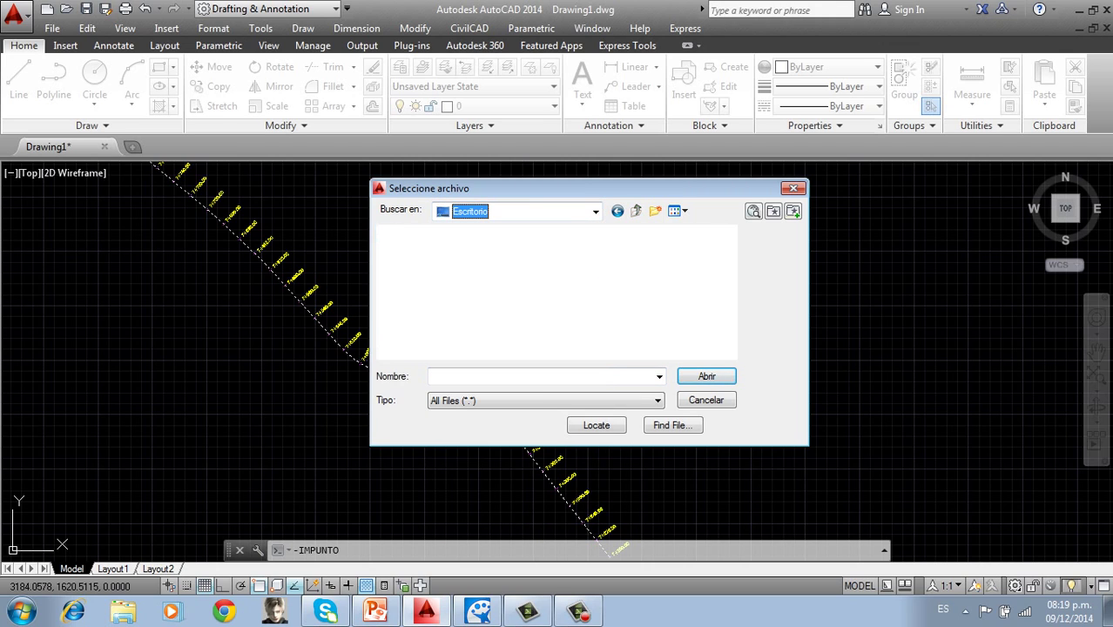
pyautogui.scroll(-5, 469, 297)
pyautogui.click(468, 246)
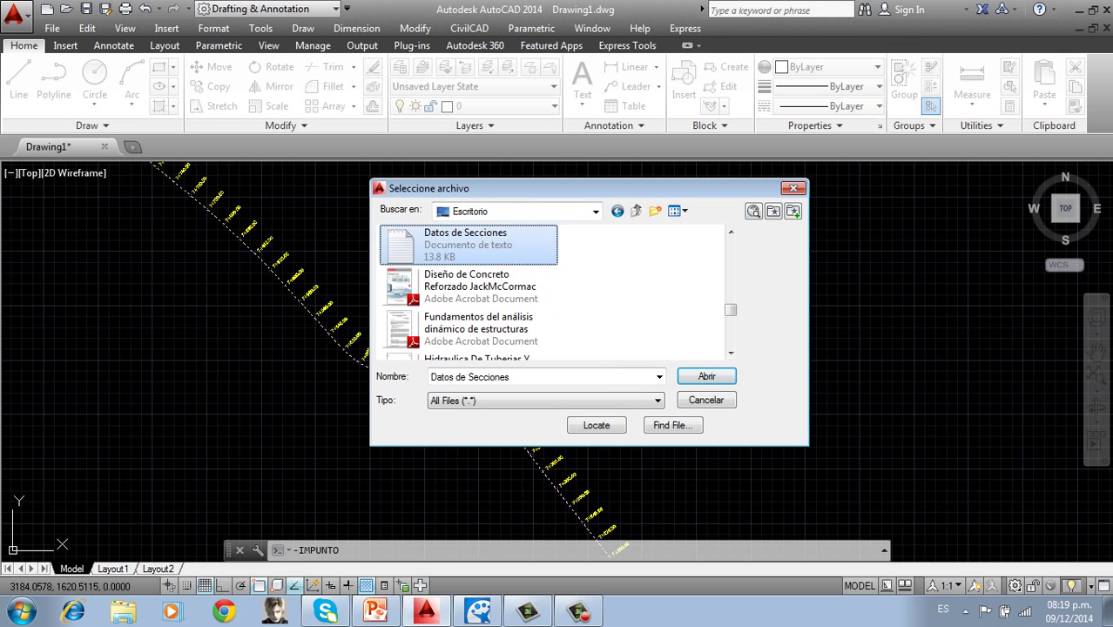
pyautogui.click(706, 376)
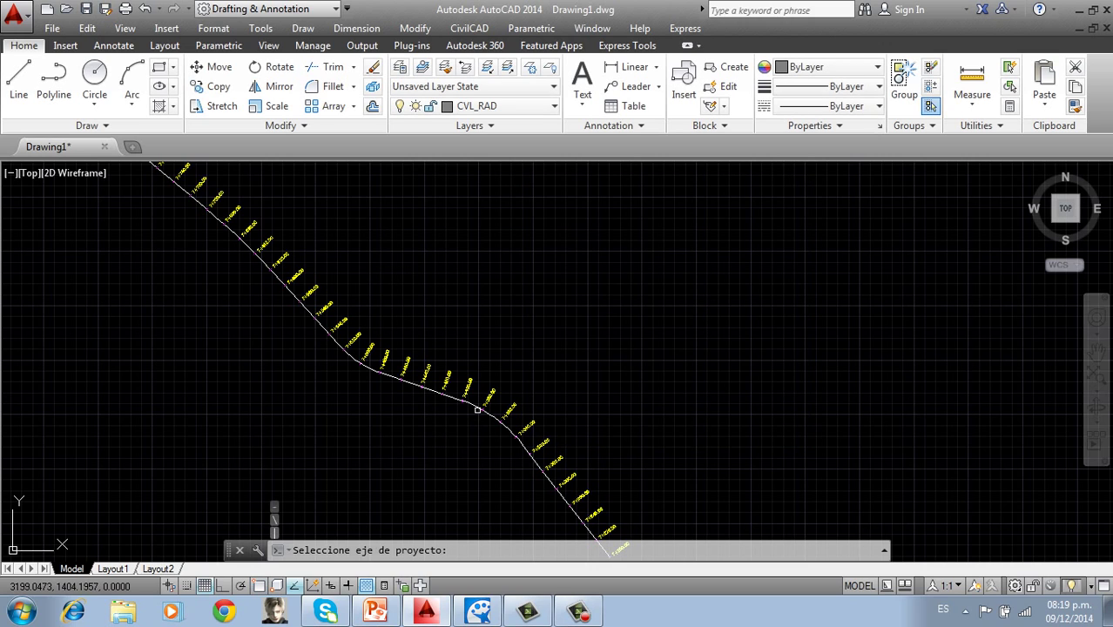
# Import the terrain points along the alignment from initial station 7+200.00 with triangulation, continuing despite the unprocessed stations
pyautogui.click(478, 409)
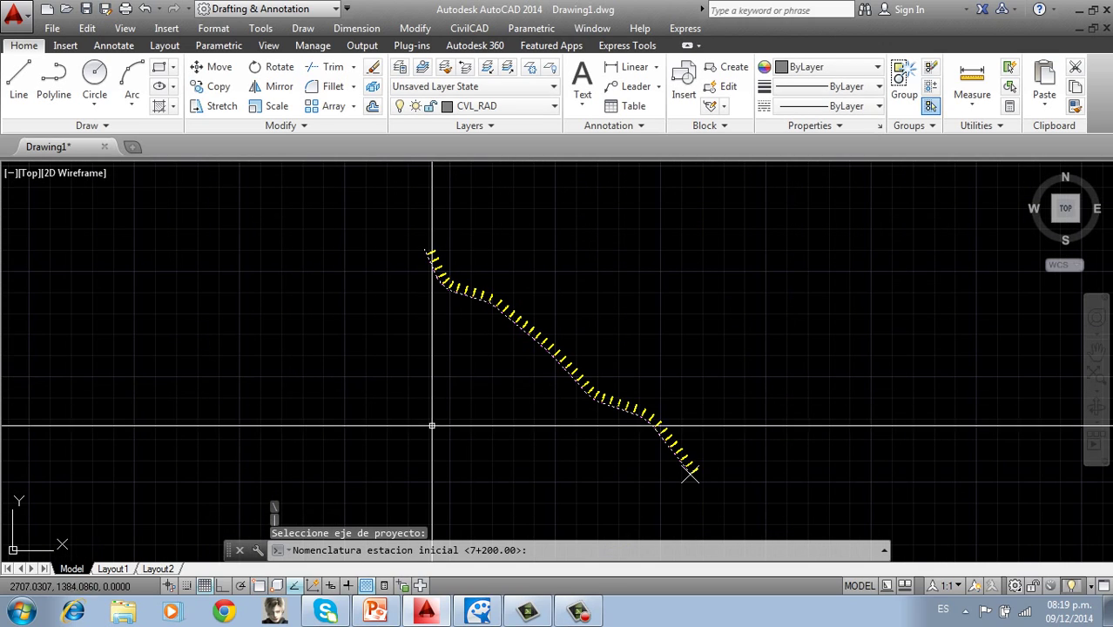
pyautogui.press('Return')
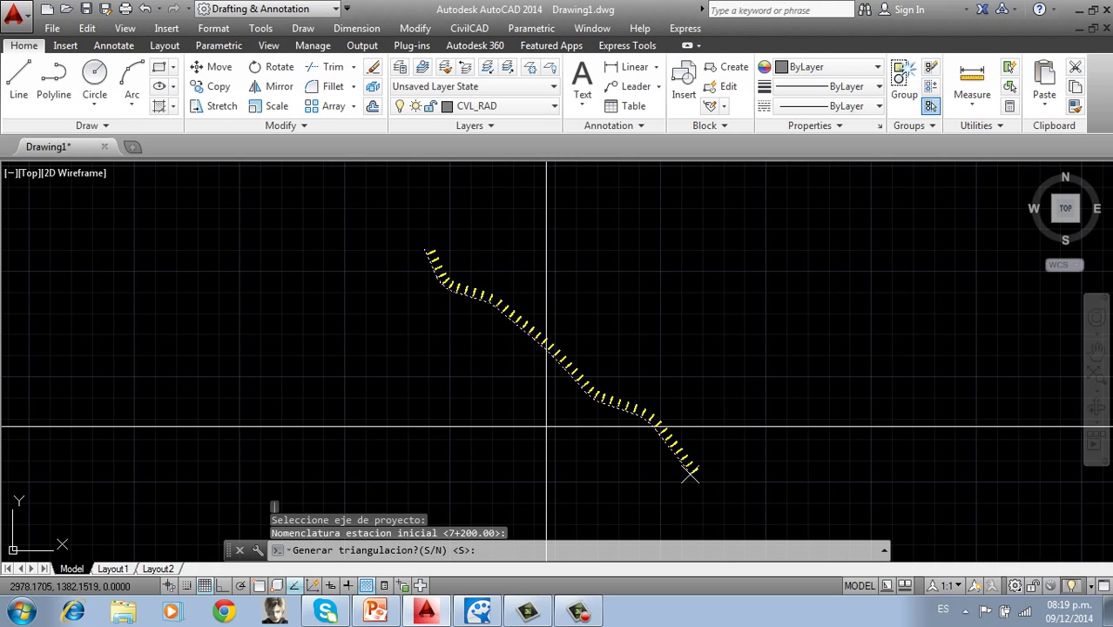
pyautogui.write('s')
pyautogui.press('Return')
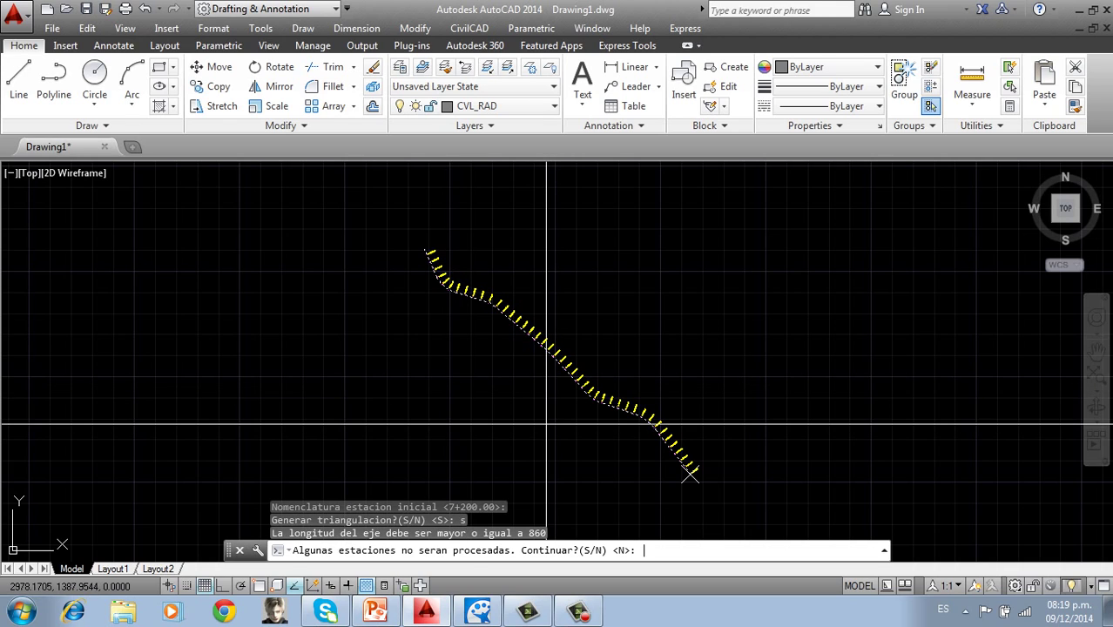
pyautogui.write('s')
pyautogui.press('Return')
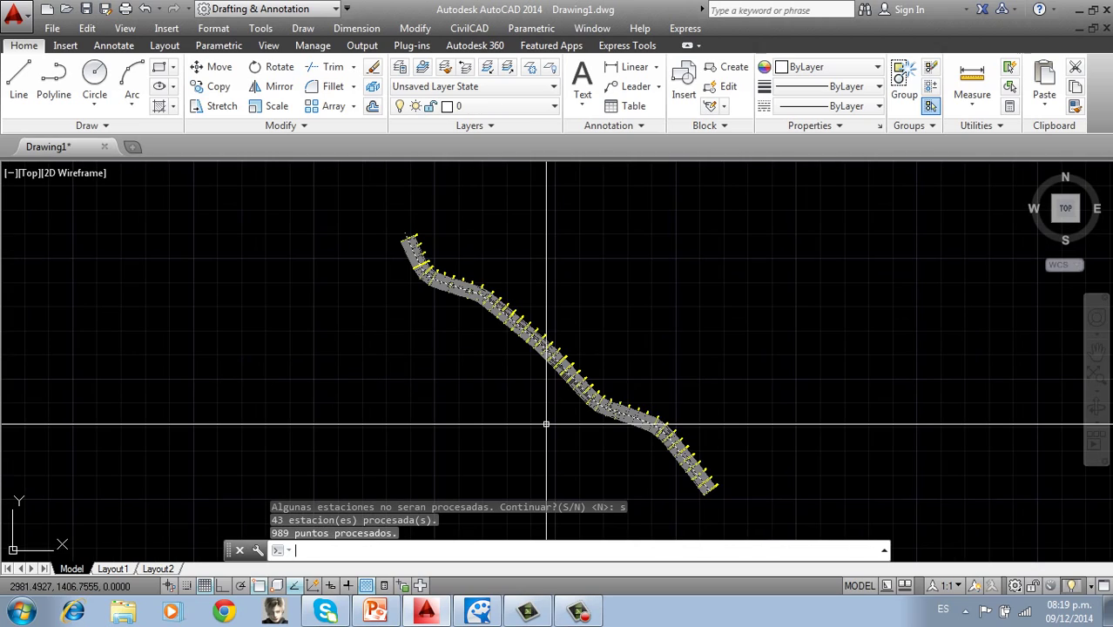
pyautogui.scroll(4, 558, 409)
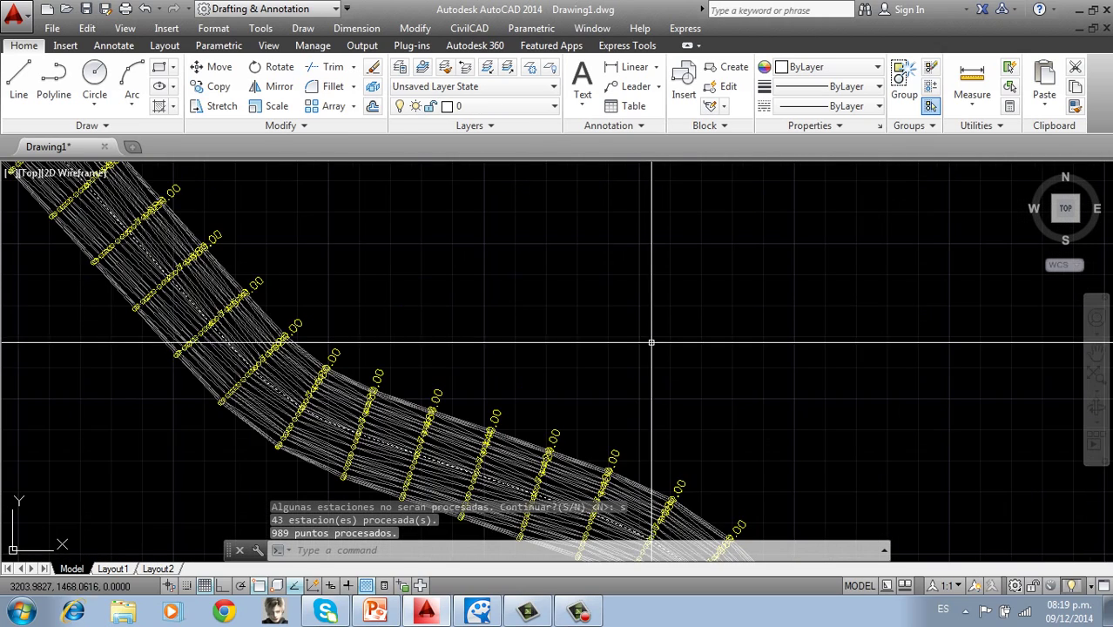
pyautogui.scroll(-2, 653, 337)
pyautogui.scroll(-2, 649, 334)
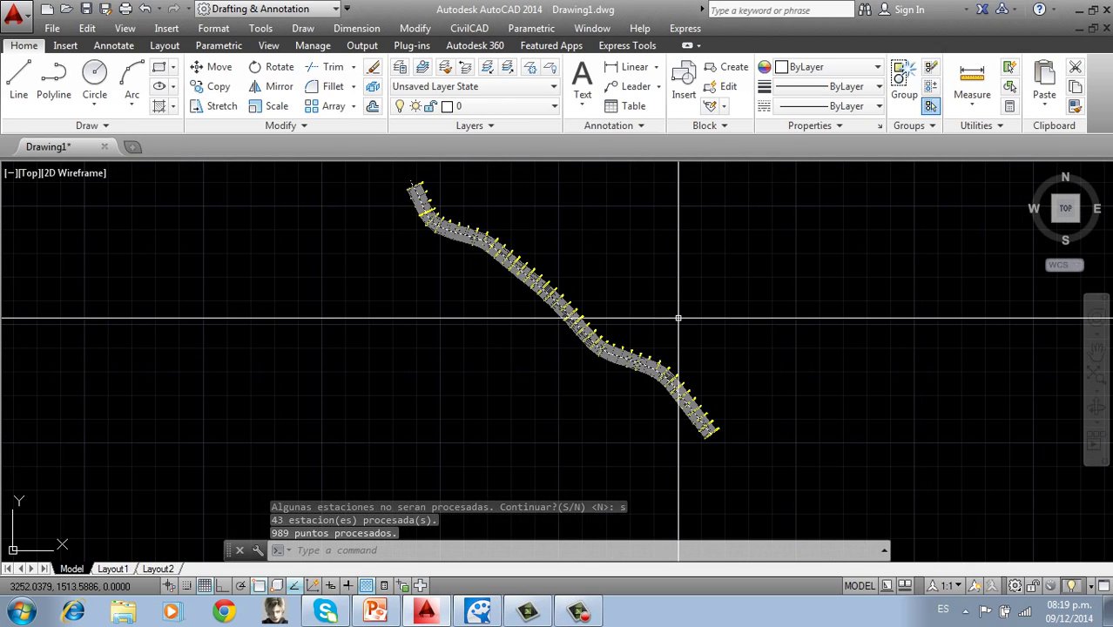
# Undo the terrain point import and its triangulation, leaving only the alignment with its station marks
pyautogui.hotkey('ctrl', 'z')
pyautogui.hotkey('ctrl', 'z')
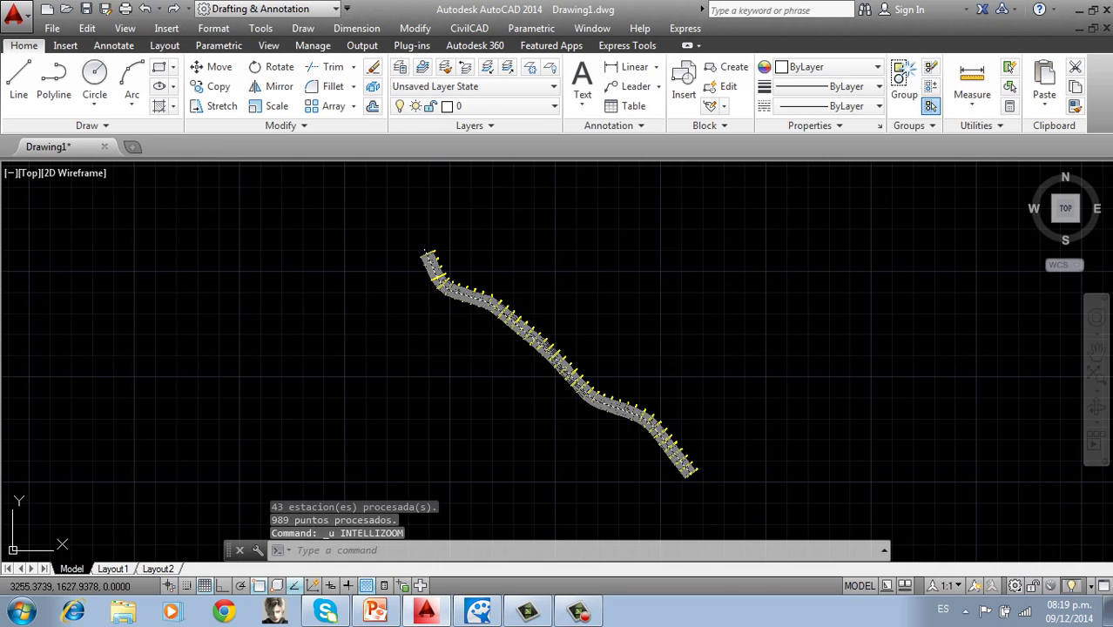
pyautogui.hotkey('ctrl', 'z')
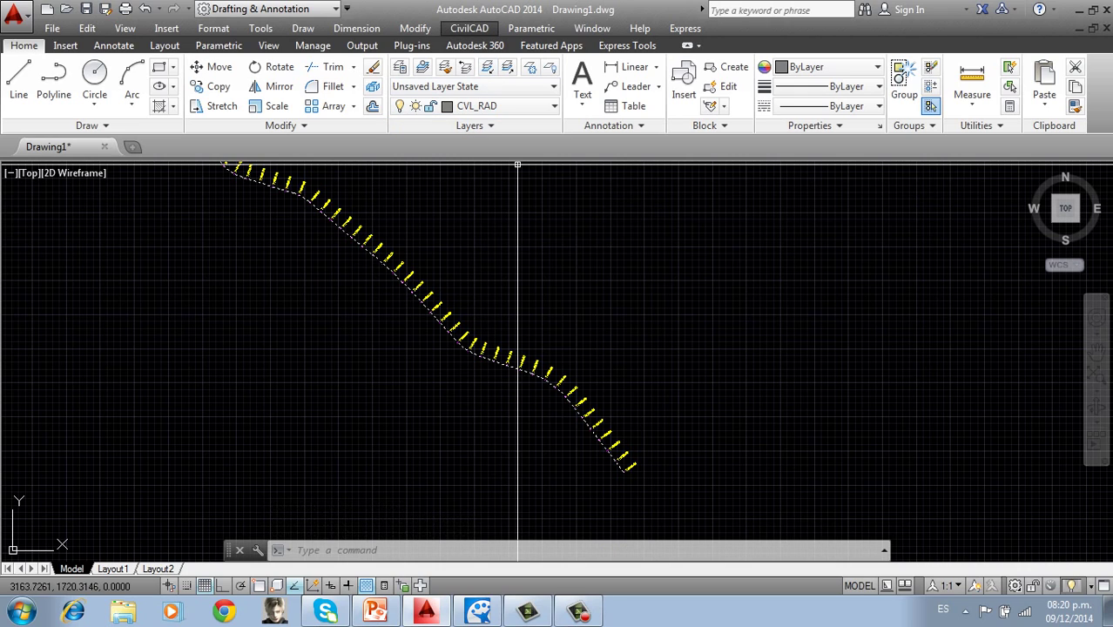
# Set up CivilCAD's section import for Terreno sections by Elevacion, with 1:100 scales, a 1 m grid and 5 sections per column
pyautogui.click(470, 28)
pyautogui.moveTo(518, 390)
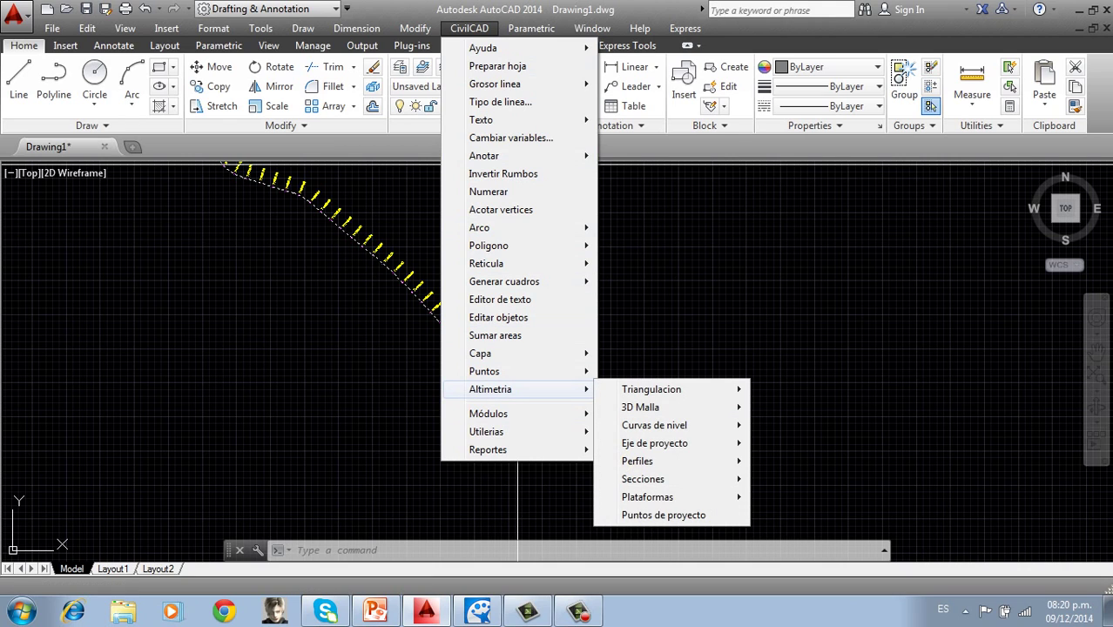
pyautogui.moveTo(662, 479)
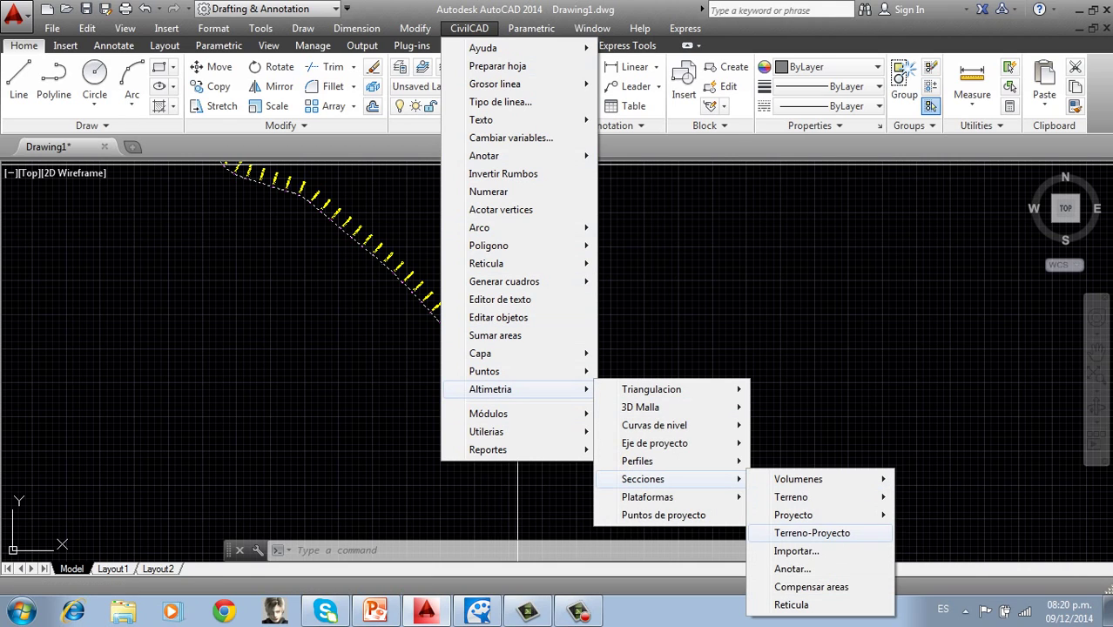
pyautogui.click(796, 551)
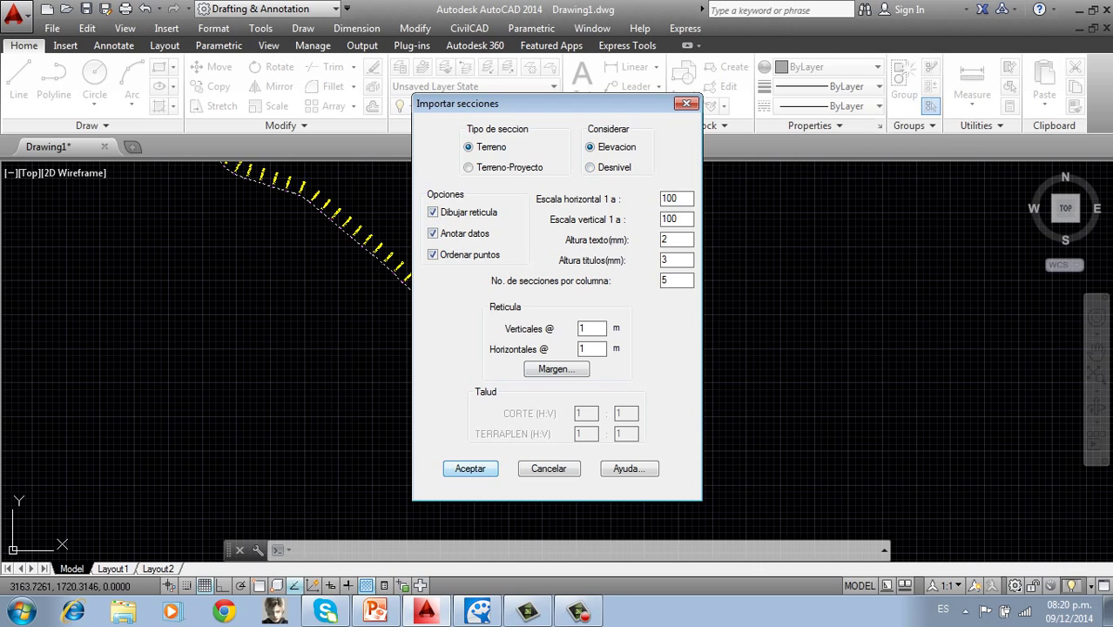
pyautogui.click(471, 468)
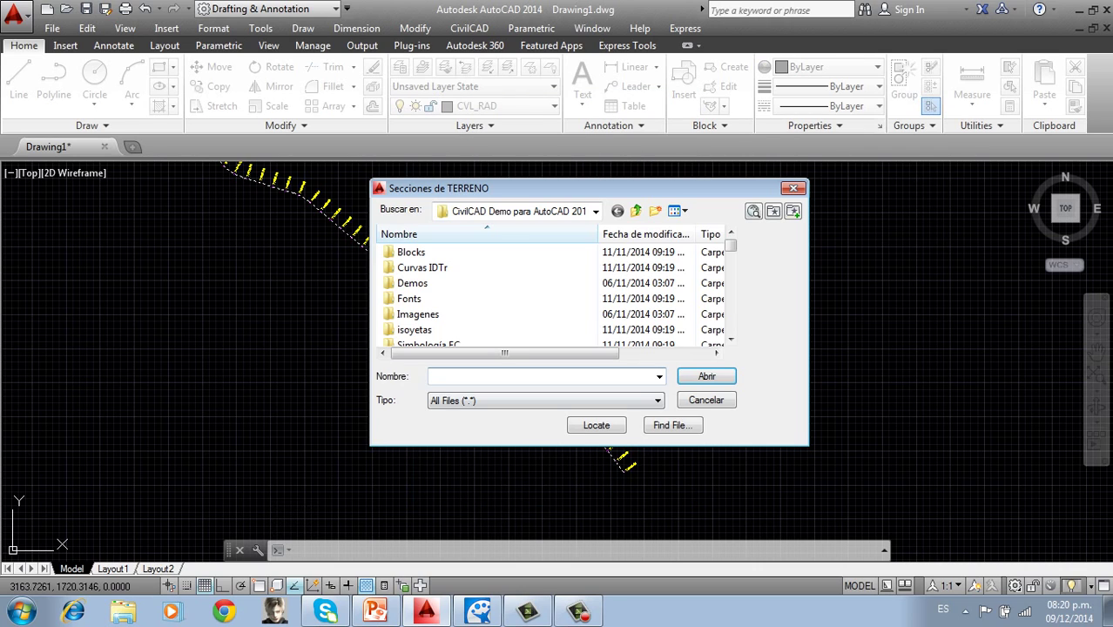
# Load the Datos de Secciones file from the Escritorio folder and insert the terrain sections beside the alignment, up and to its right
pyautogui.click(596, 211)
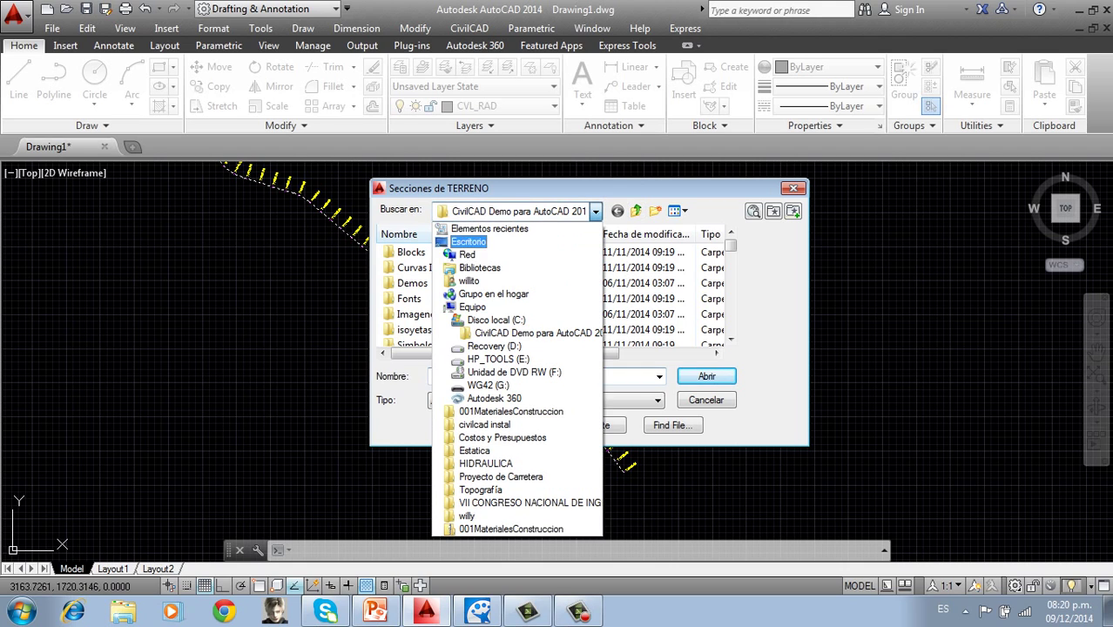
pyautogui.click(469, 243)
pyautogui.scroll(-7, 471, 253)
pyautogui.click(469, 247)
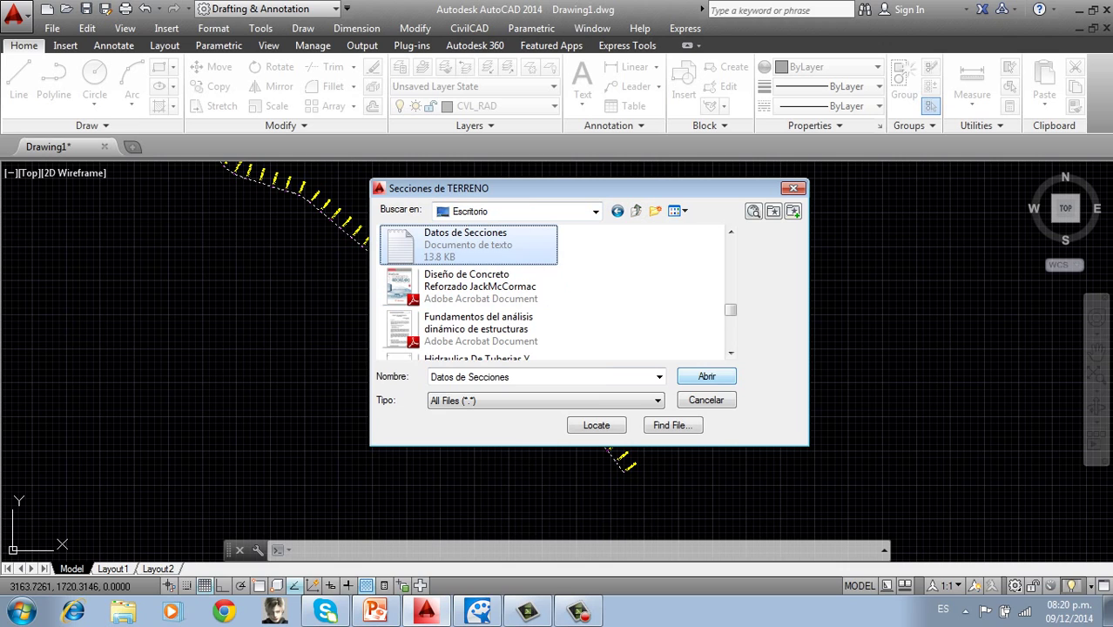
pyautogui.press('Return')
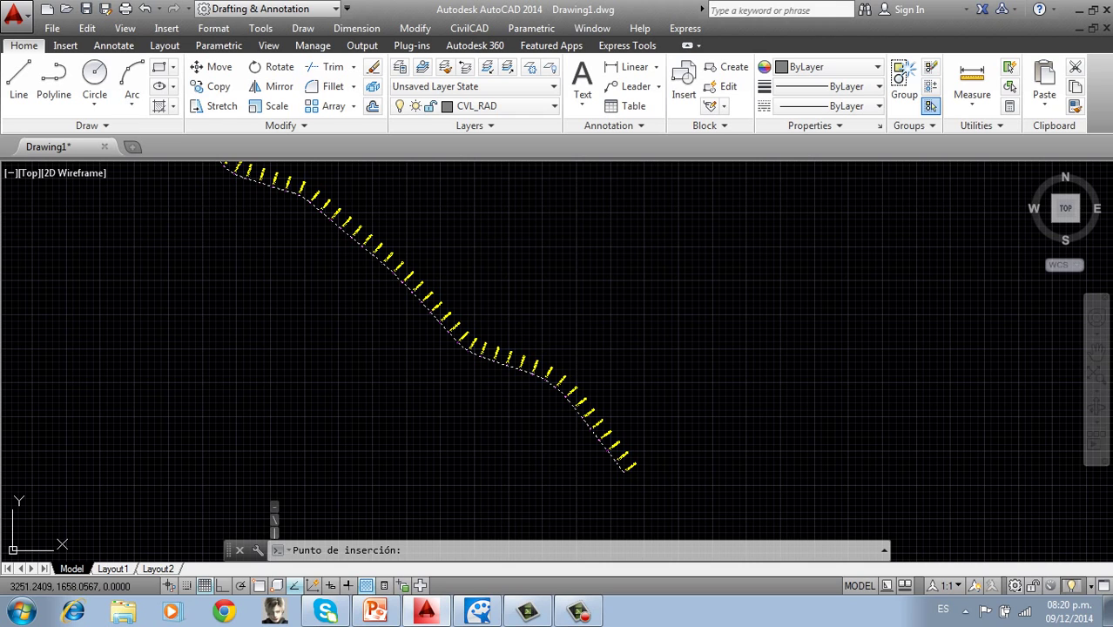
pyautogui.scroll(4, 697, 201)
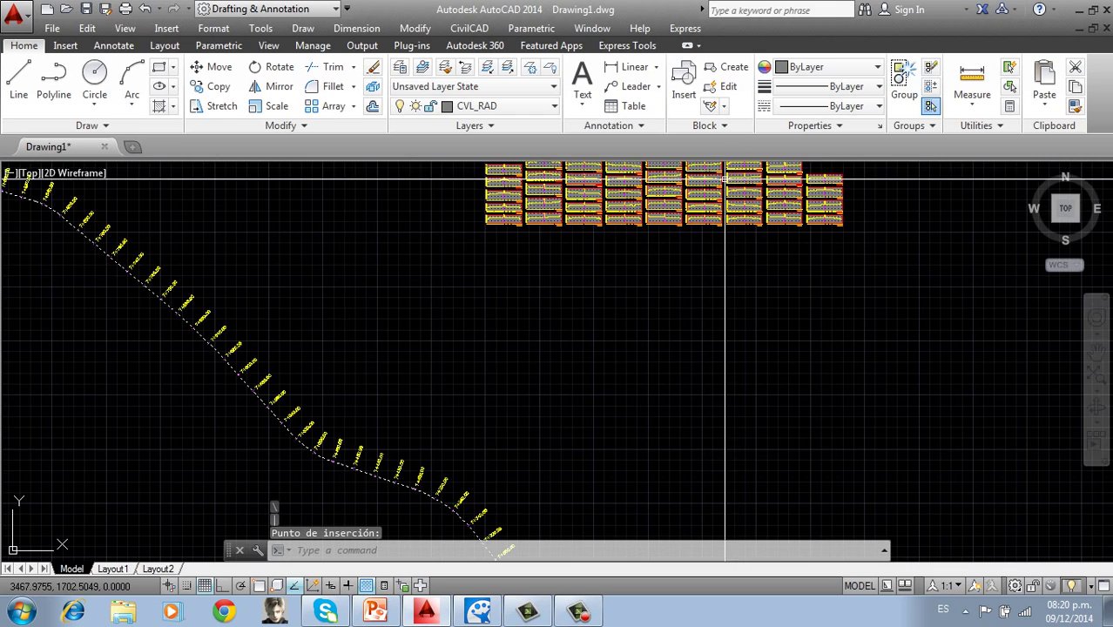
# Examine the imported terrain cross-sections and their arrangement in columns
pyautogui.scroll(5, 658, 209)
pyautogui.moveTo(662, 349); pyautogui.dragTo(669, 389, button='middle')
pyautogui.moveTo(679, 309); pyautogui.dragTo(676, 298, button='middle')
pyautogui.scroll(-5, 676, 299)
pyautogui.scroll(3, 804, 281)
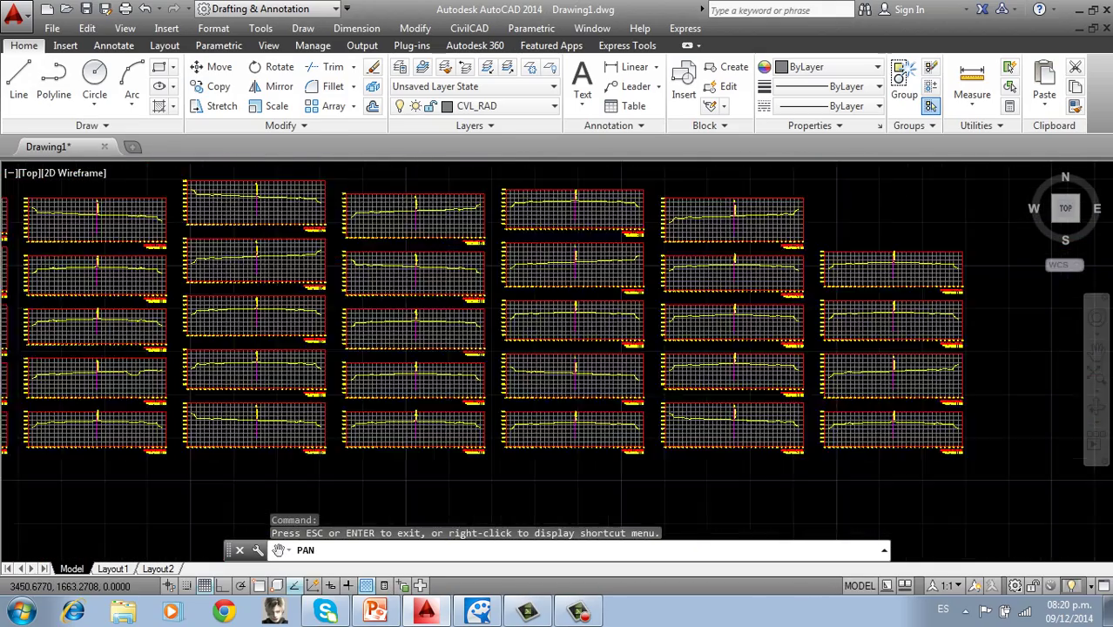
pyautogui.scroll(-4, 802, 277)
pyautogui.scroll(-2, 593, 344)
pyautogui.press('Escape')
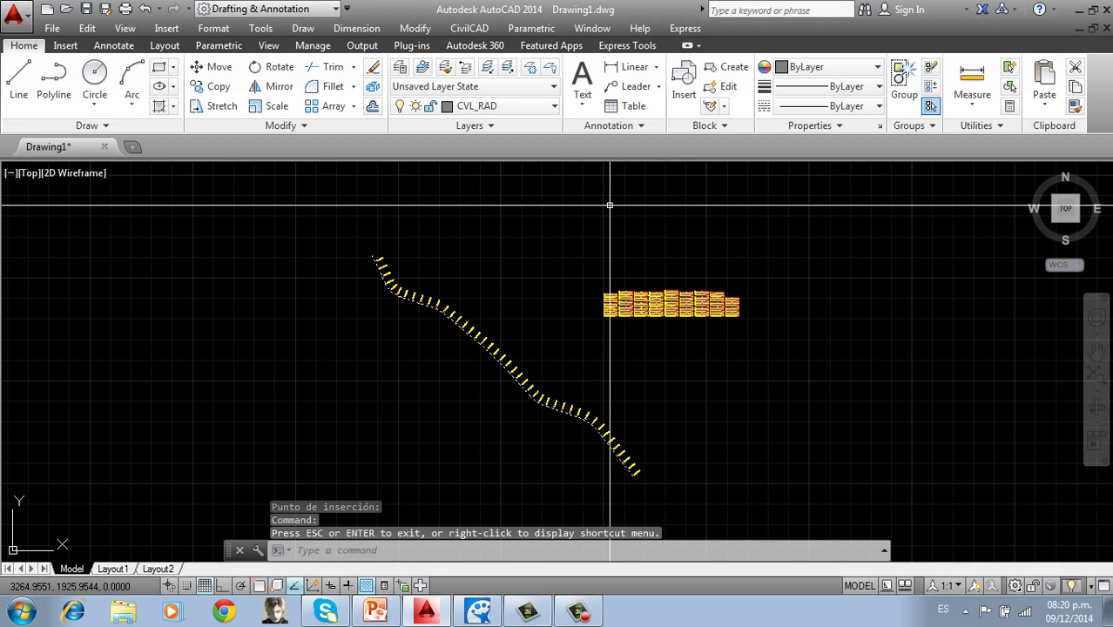
# Draw the terrain points from all imported terrain sections along the project alignment, generating the triangulation
pyautogui.click(469, 28)
pyautogui.moveTo(490, 389)
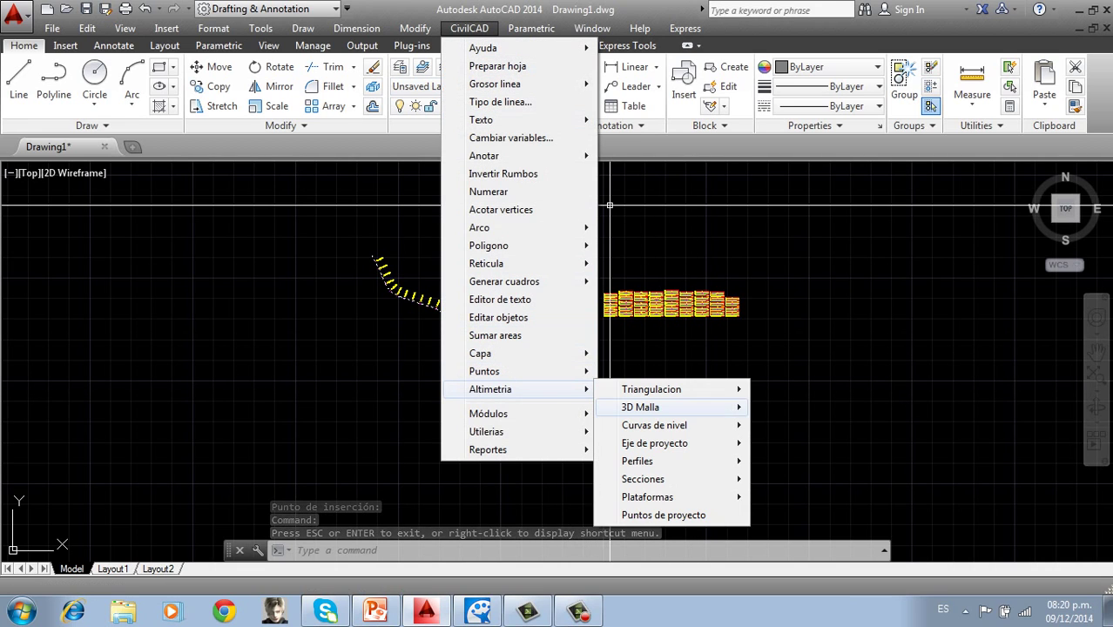
pyautogui.moveTo(643, 479)
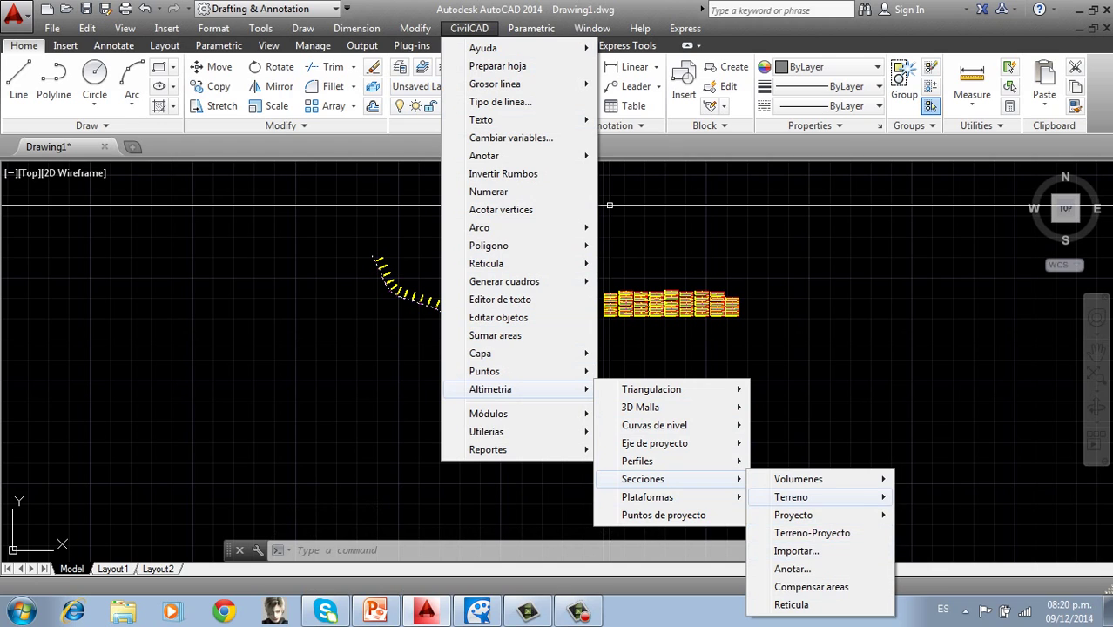
pyautogui.moveTo(791, 497)
pyautogui.moveTo(934, 550)
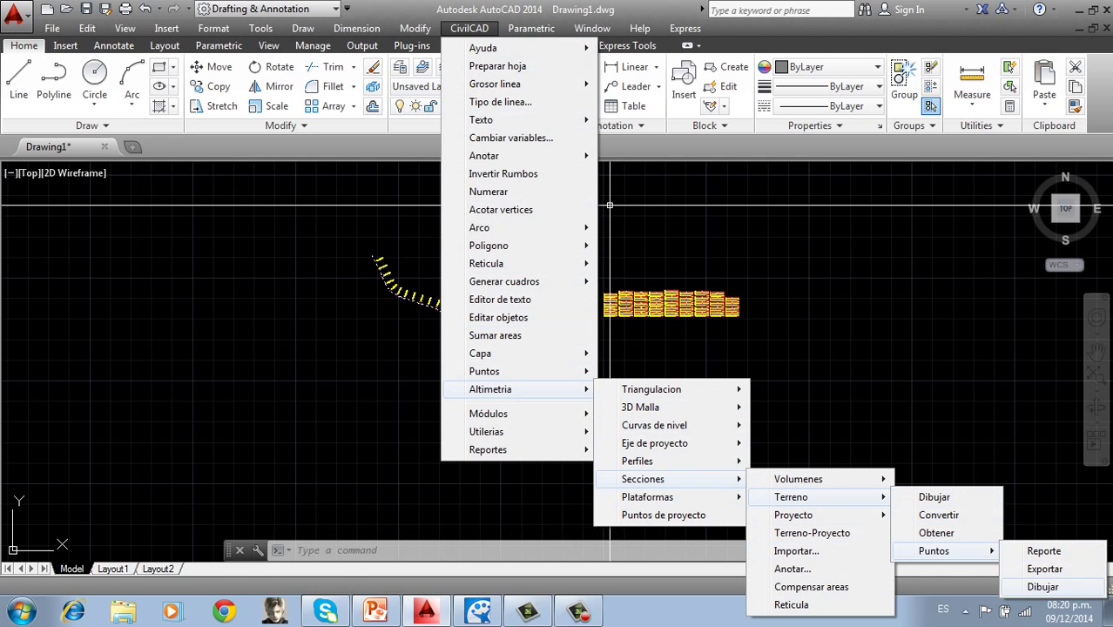
pyautogui.click(1042, 587)
pyautogui.scroll(3, 542, 396)
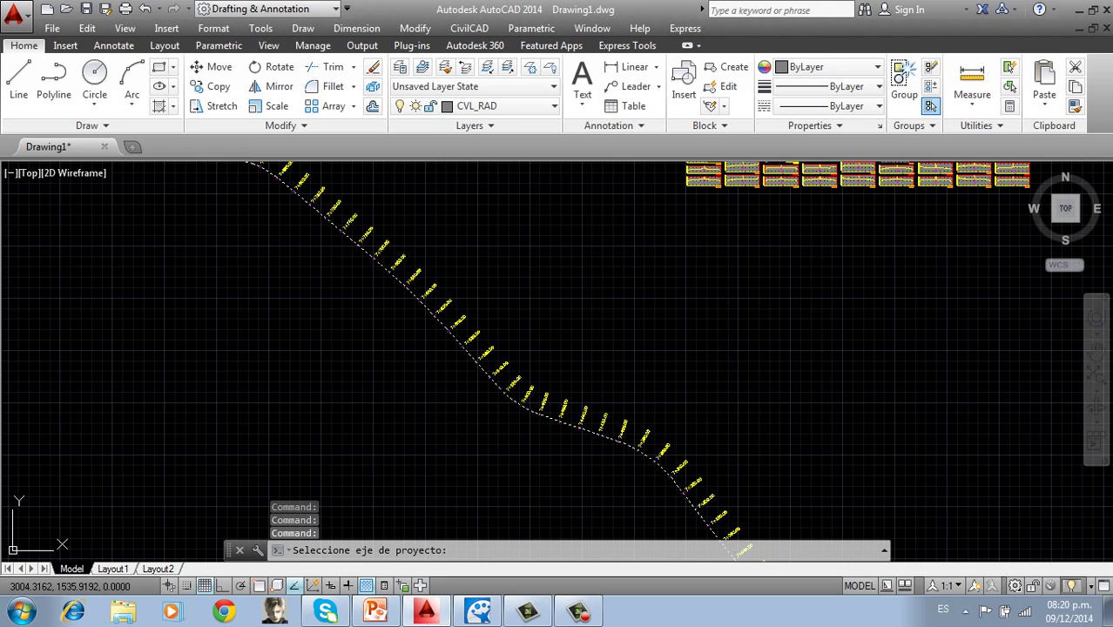
pyautogui.click(535, 409)
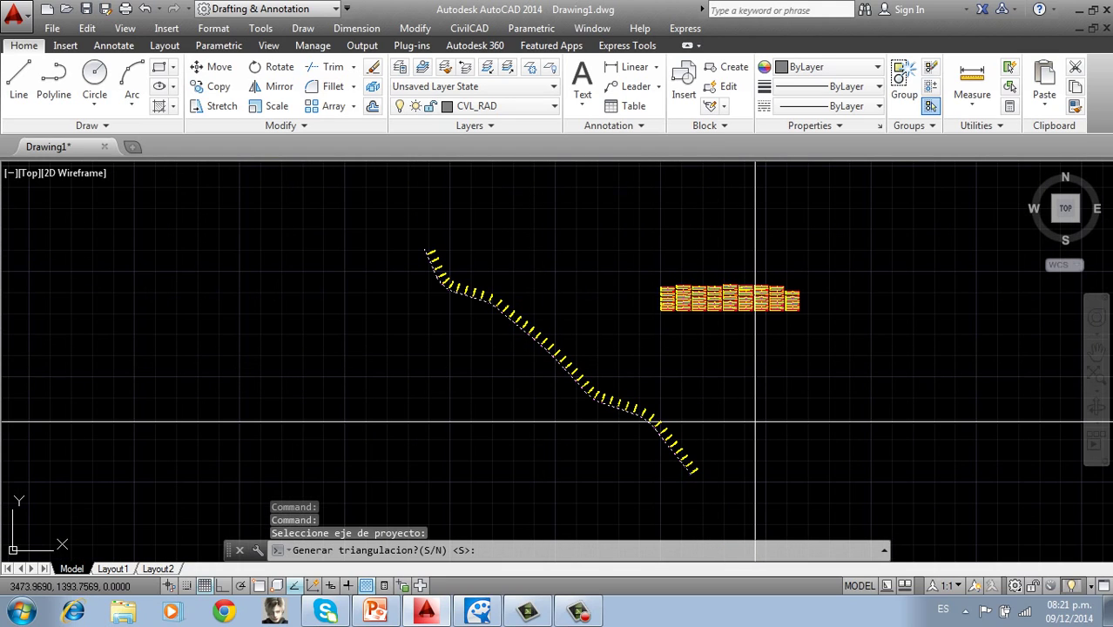
pyautogui.press('Return')
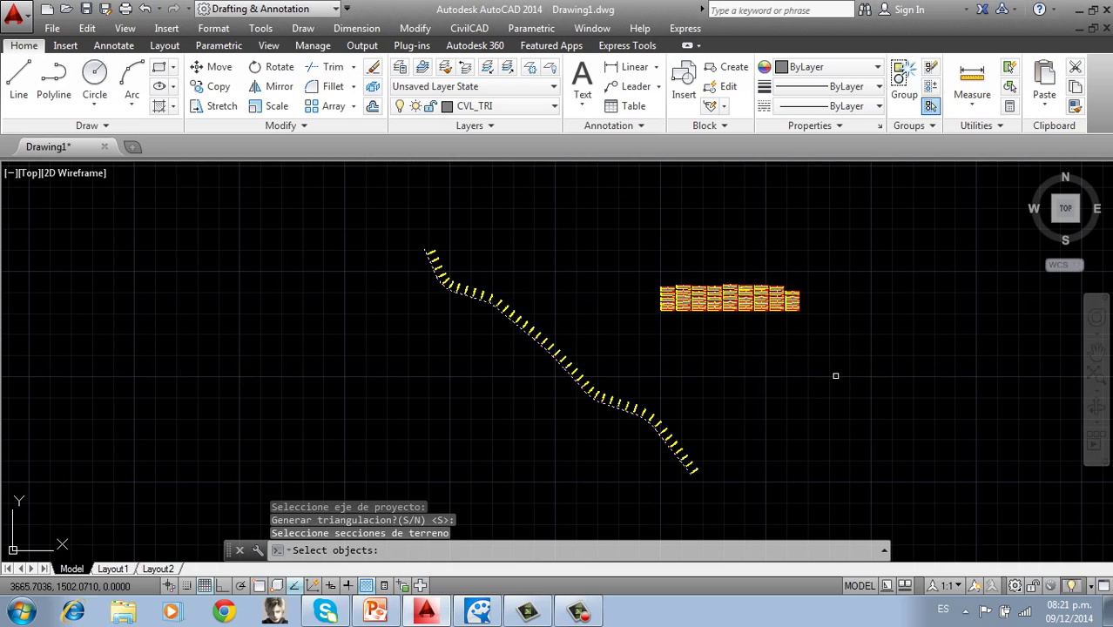
pyautogui.click(629, 266)
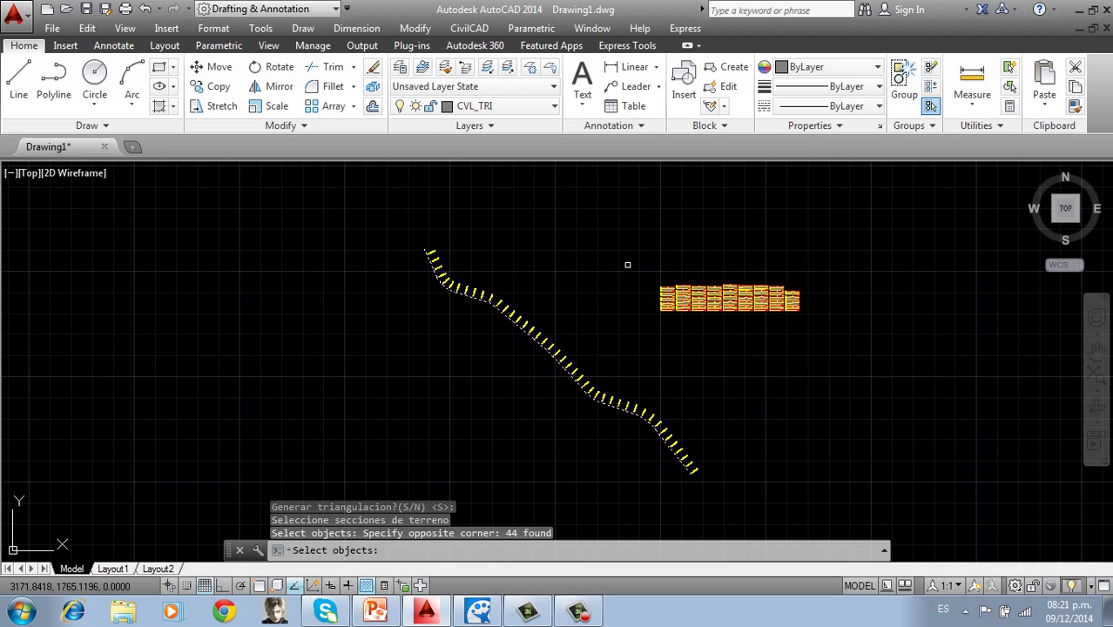
pyautogui.press('Return')
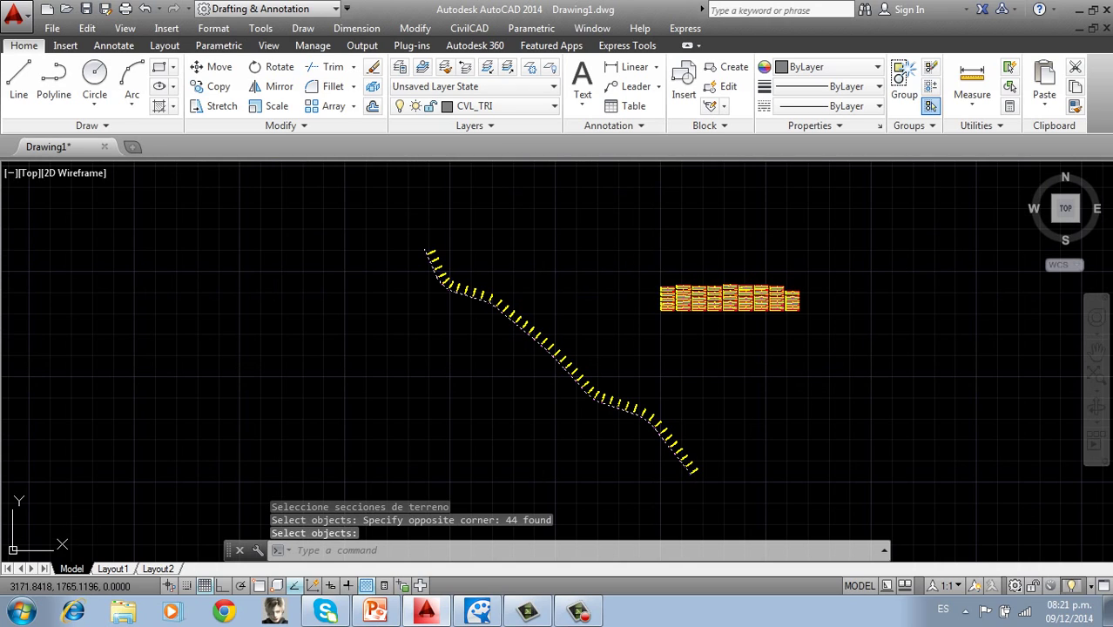
# Set up CivilCAD terrain contours with thin curves every 1.0 m in color 172 and thick curves every 5.0 m in color 10
pyautogui.scroll(5, 649, 383)
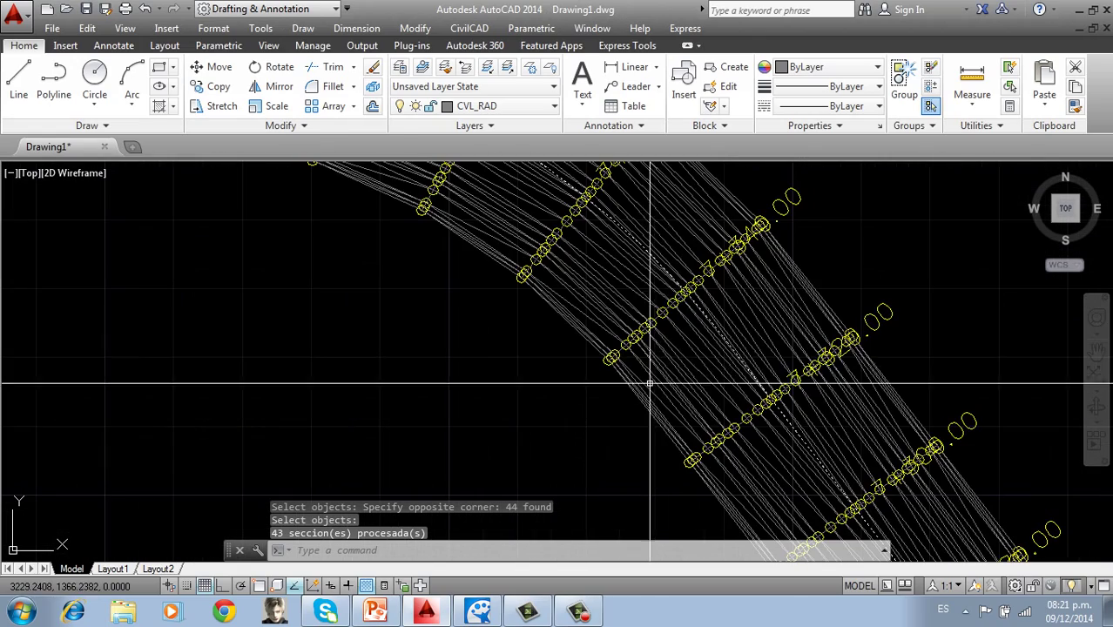
pyautogui.scroll(-6, 724, 315)
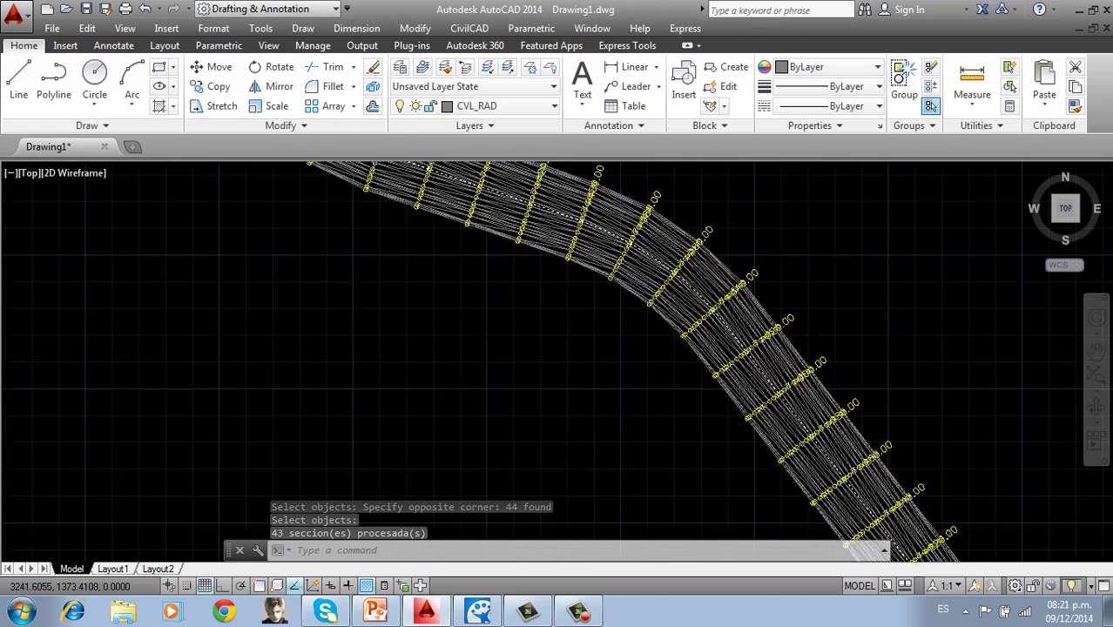
pyautogui.scroll(-5, 746, 323)
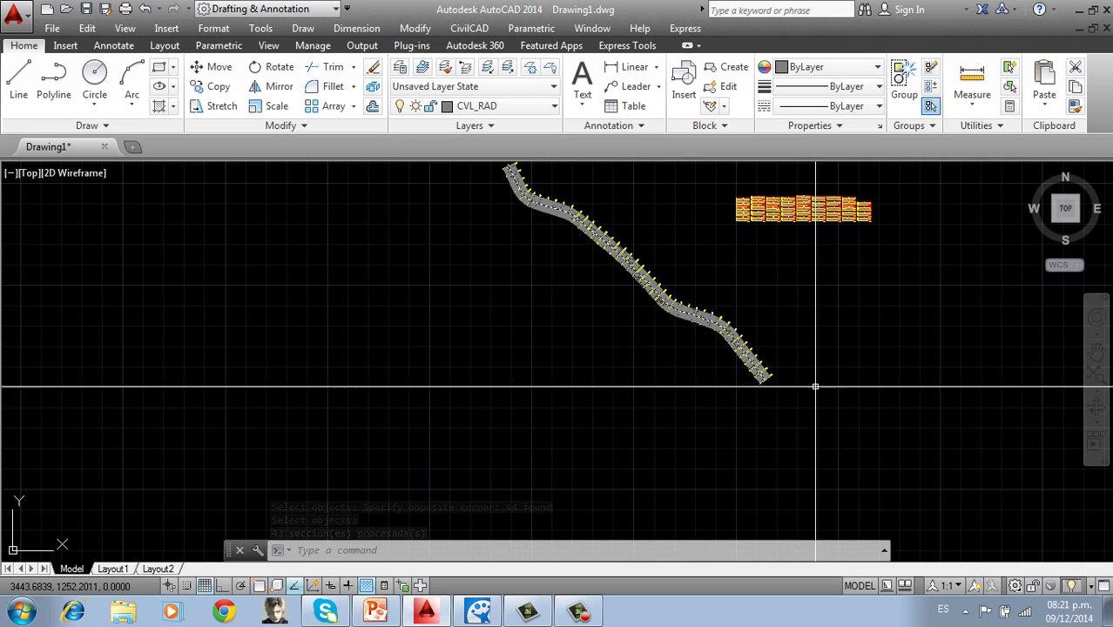
pyautogui.click(469, 28)
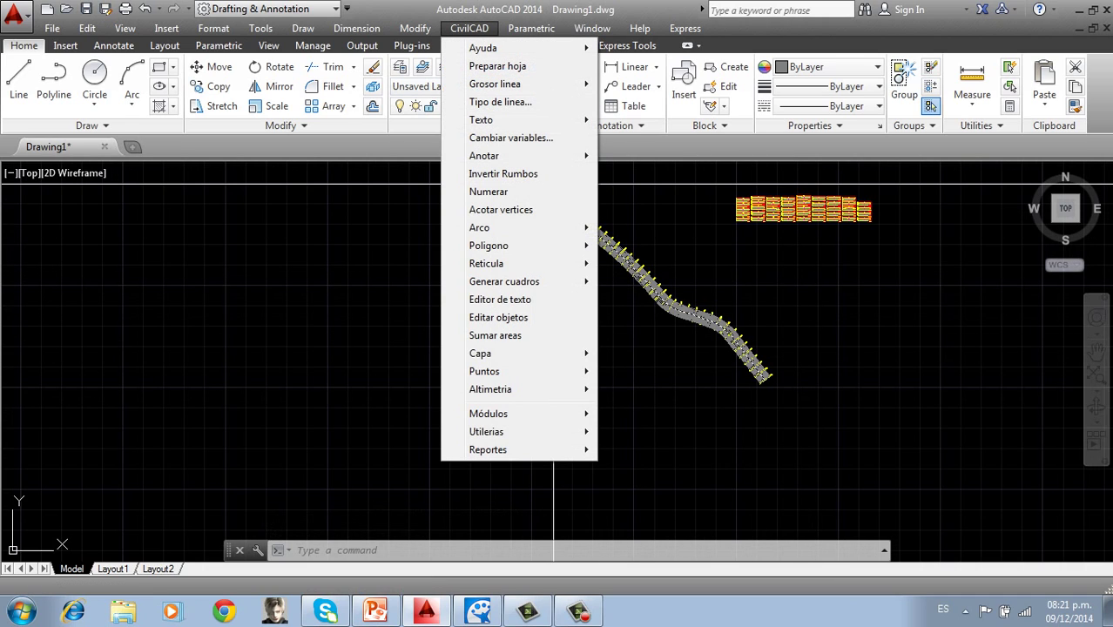
pyautogui.moveTo(523, 390)
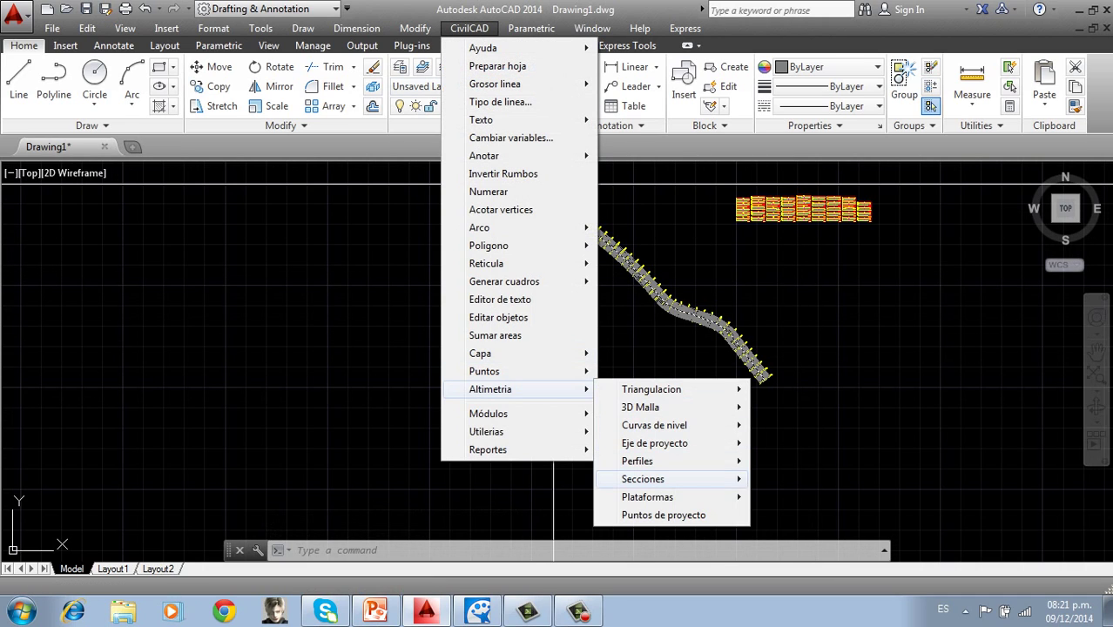
pyautogui.moveTo(654, 425)
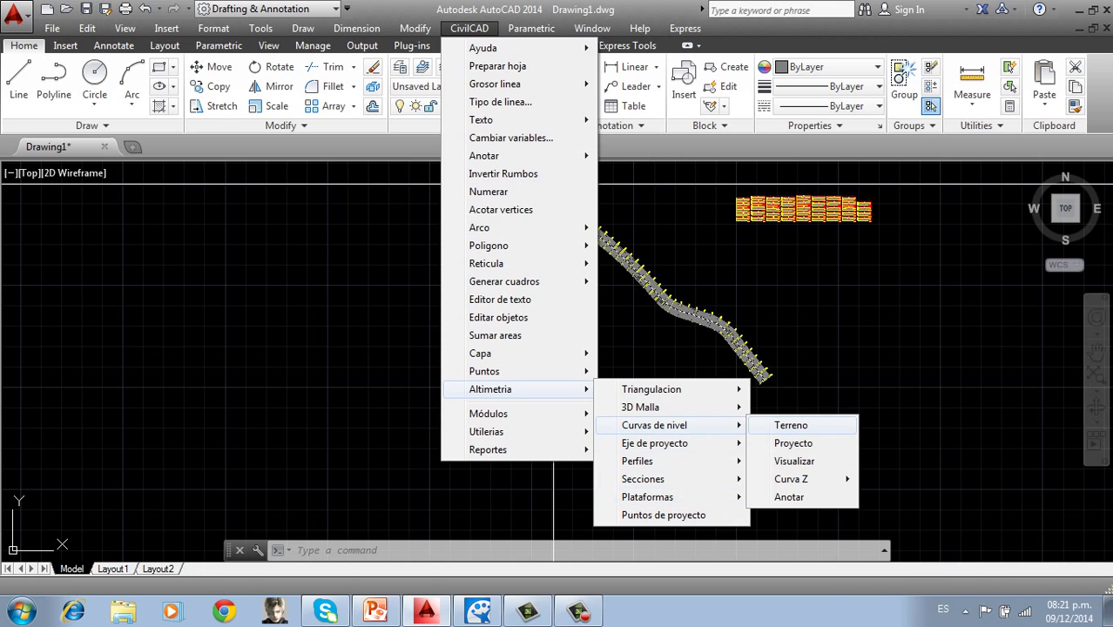
pyautogui.click(791, 425)
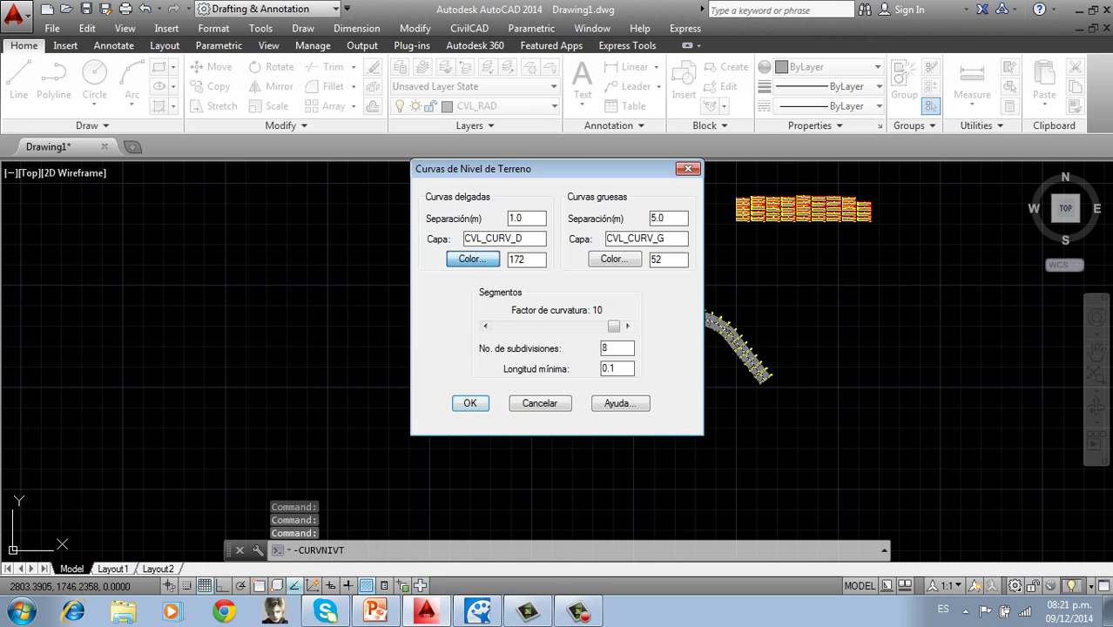
pyautogui.click(473, 258)
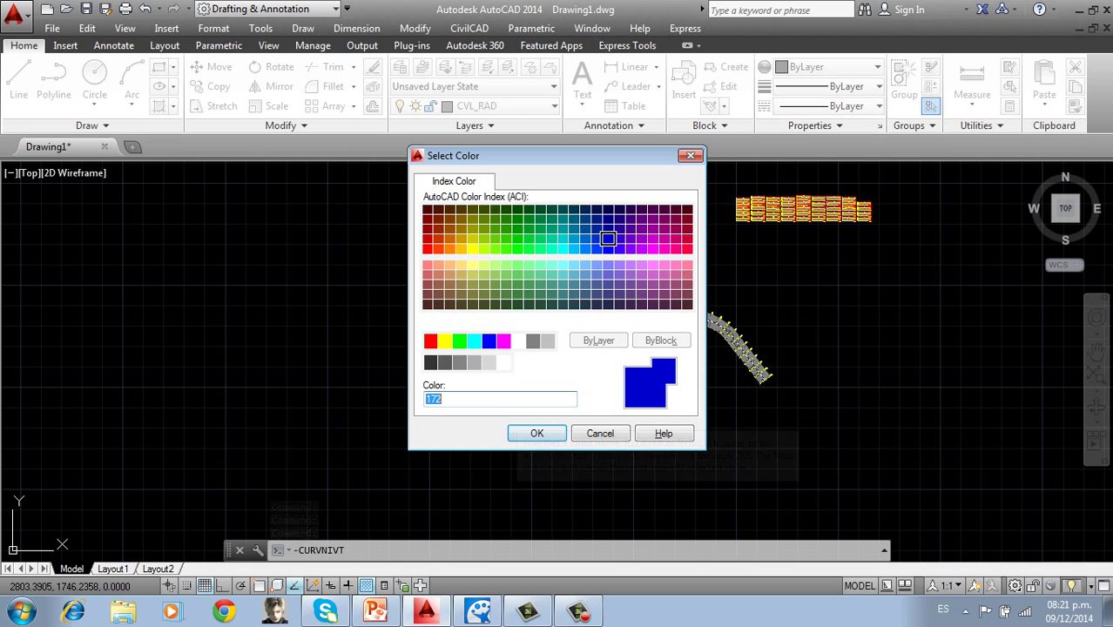
pyautogui.press('Return')
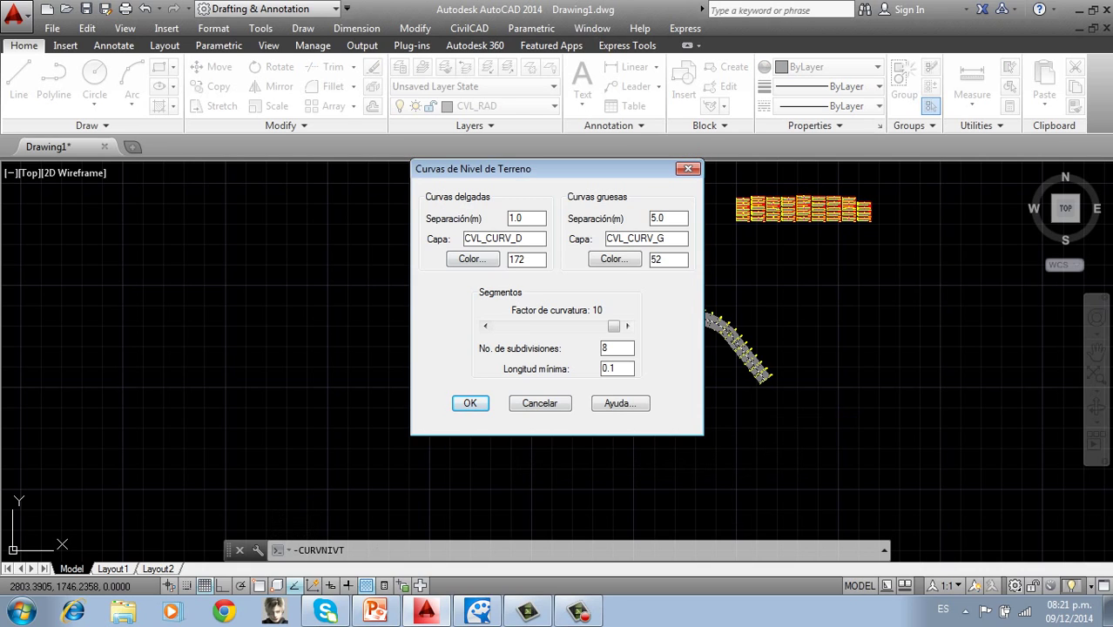
pyautogui.click(615, 259)
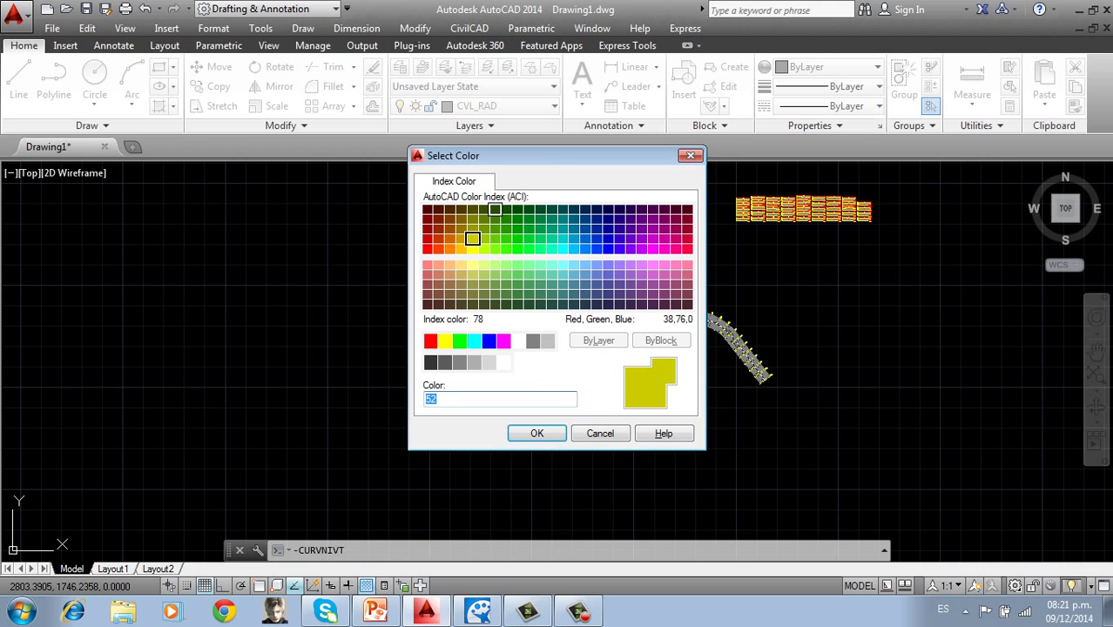
pyautogui.click(427, 248)
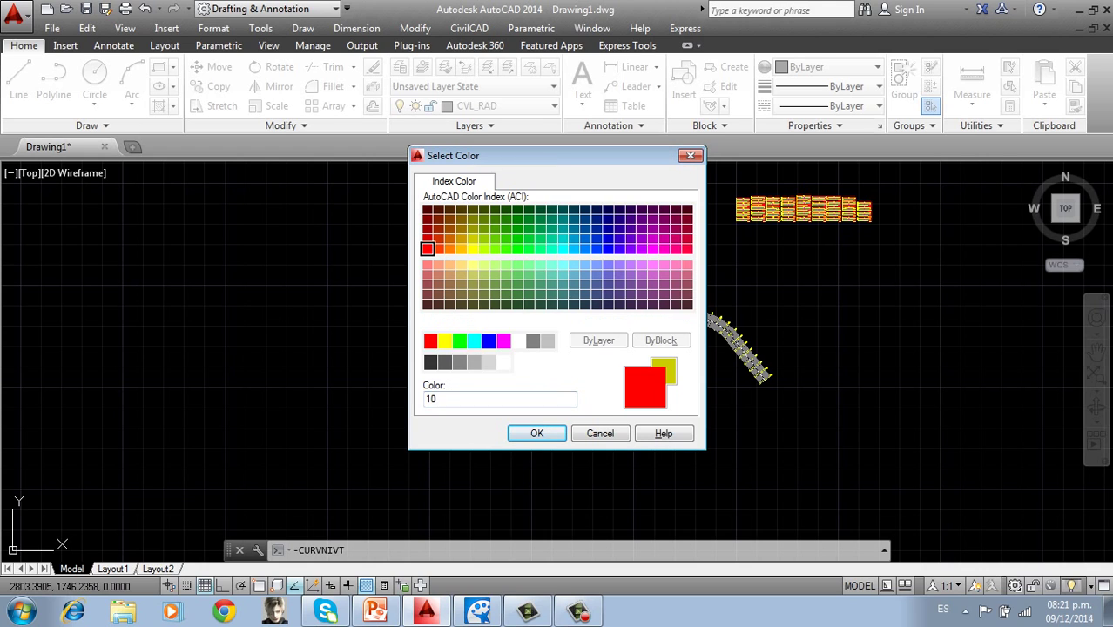
pyautogui.press('Return')
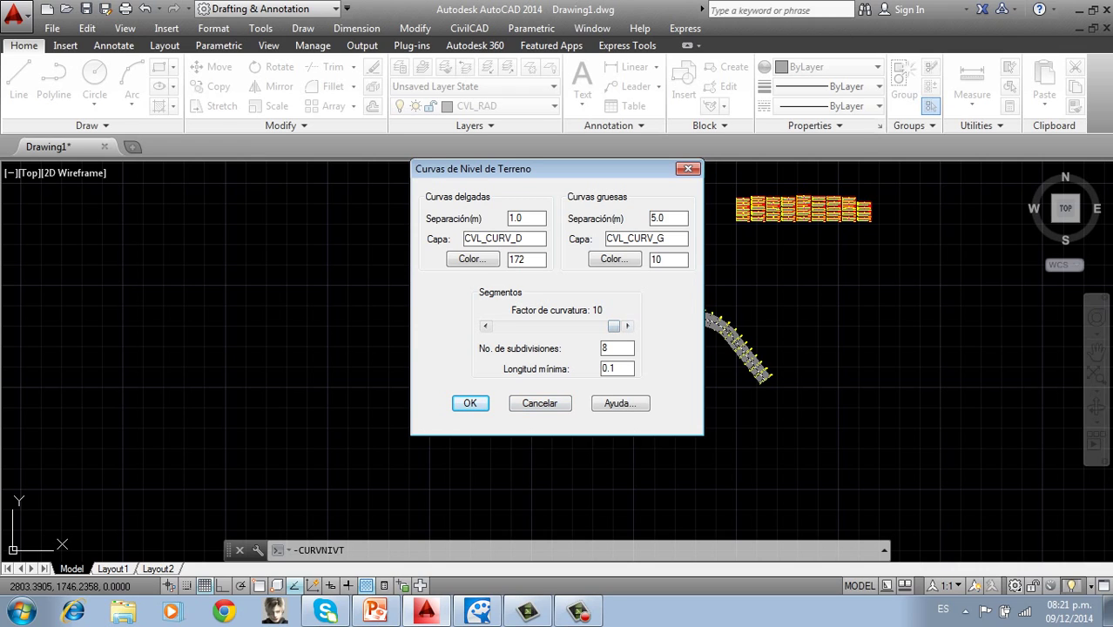
pyautogui.press('Return')
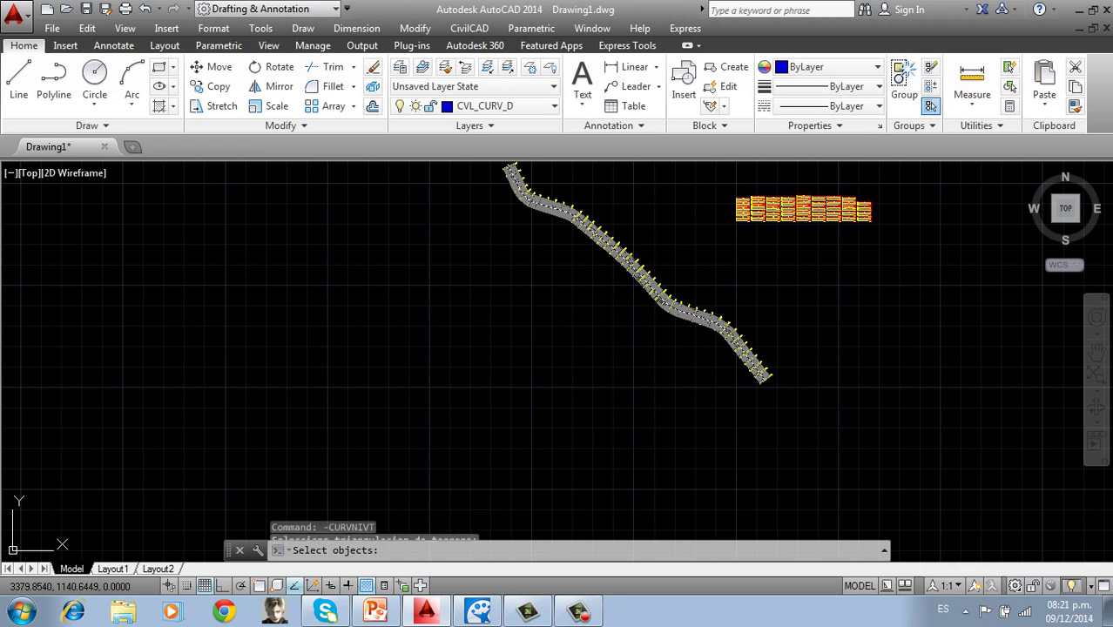
# Generate the terrain contours from the triangulation along the entire road alignment
pyautogui.click(799, 411)
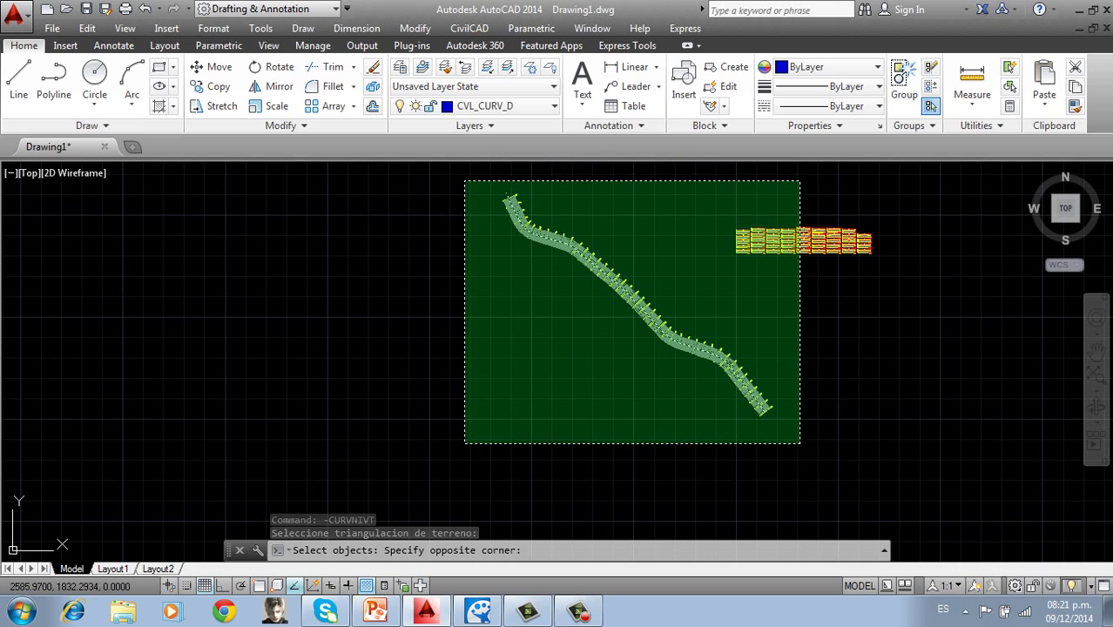
pyautogui.click(464, 182)
pyautogui.scroll(8, 761, 312)
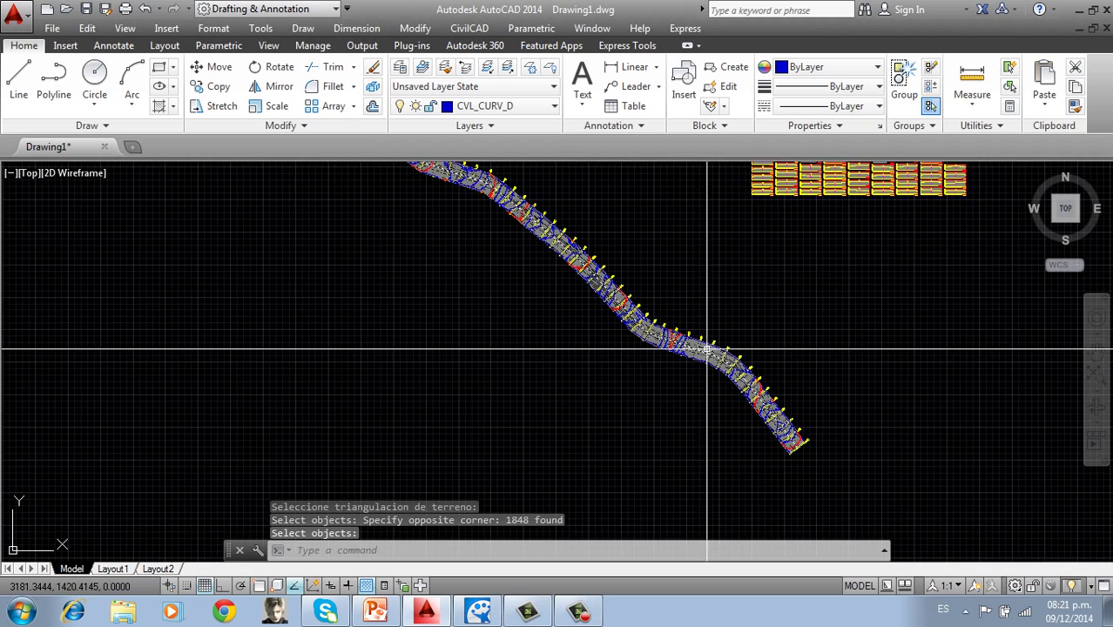
pyautogui.press('Return')
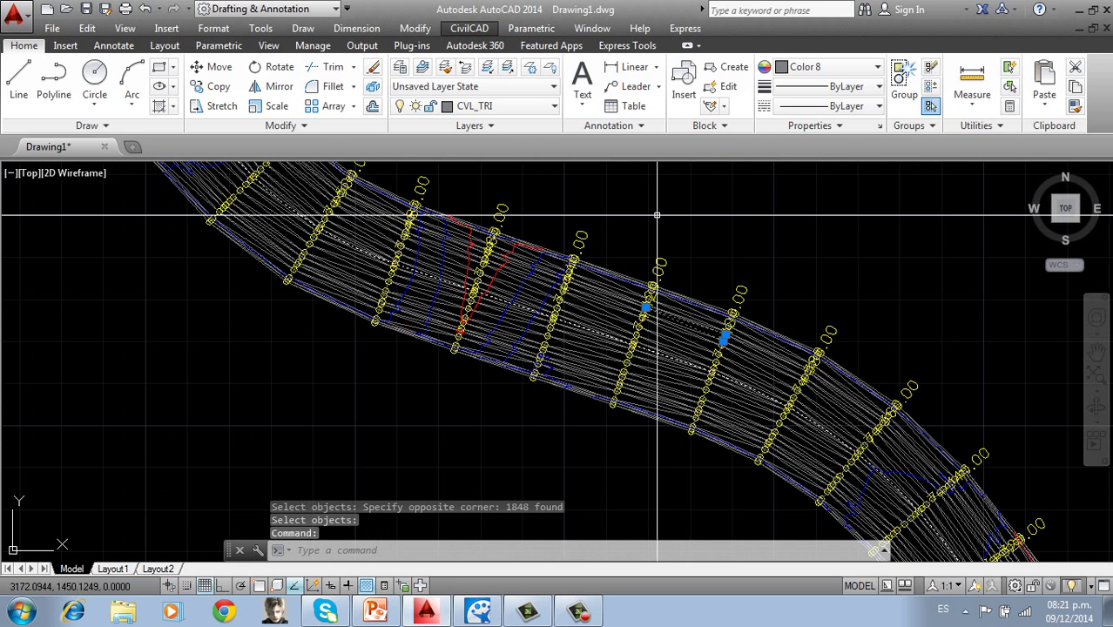
# Turn off the terrain triangulation layer using the selected triangle, leaving the contours and section points on
pyautogui.click(469, 28)
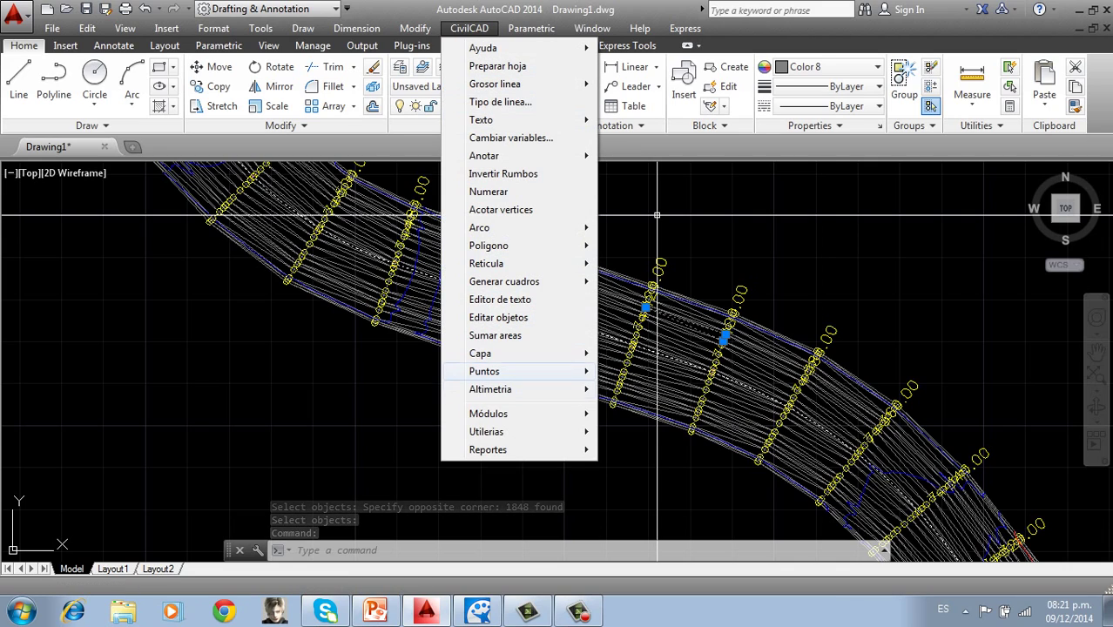
pyautogui.moveTo(520, 354)
pyautogui.click(639, 371)
# Configure contour annotation with a 1.5 mm text height, metres, 3 decimals and thin curves included
pyautogui.scroll(-10, 686, 342)
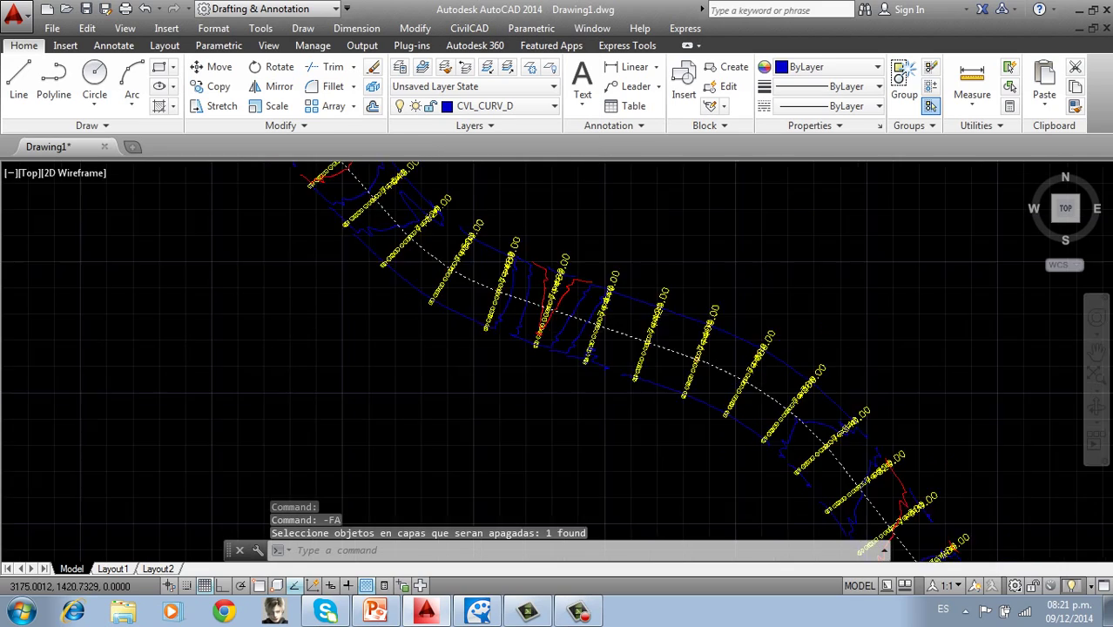
pyautogui.scroll(10, 722, 374)
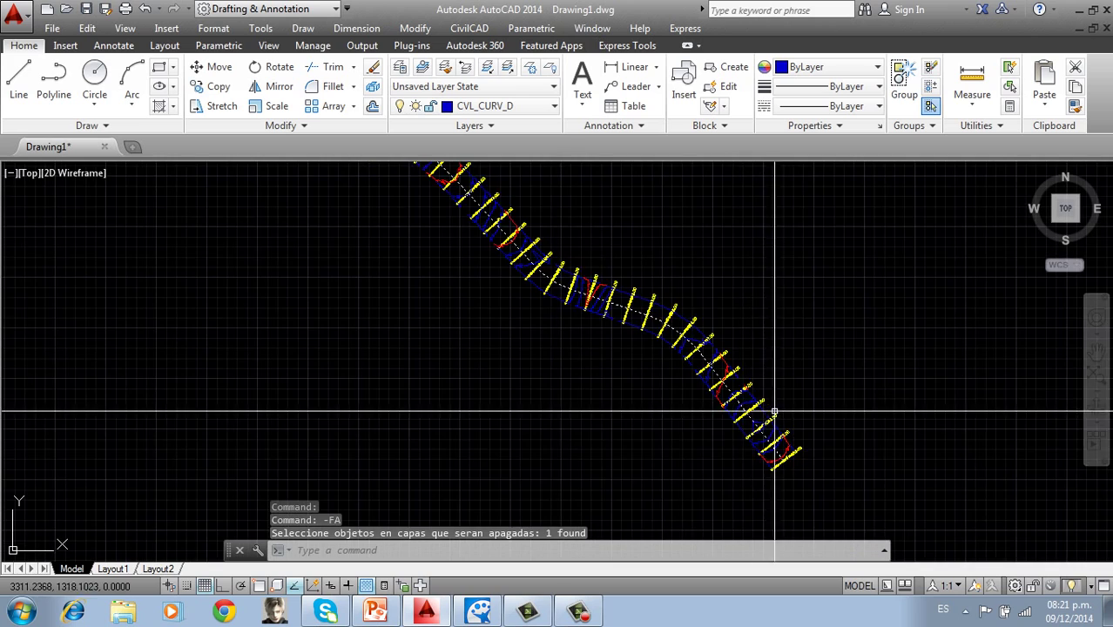
pyautogui.scroll(3, 749, 348)
pyautogui.scroll(-3, 736, 253)
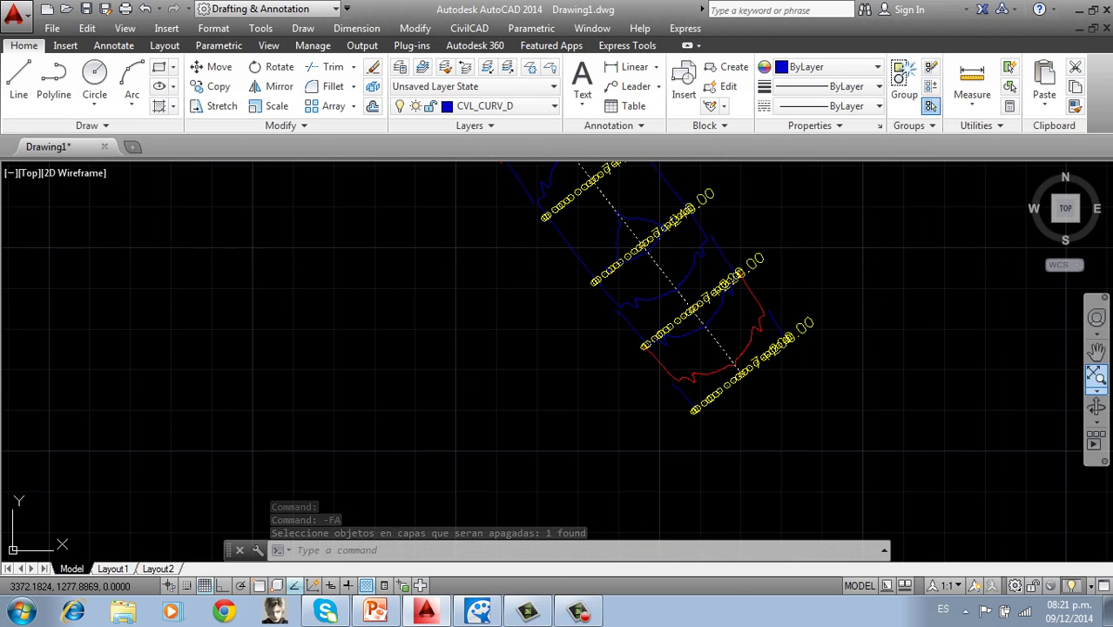
pyautogui.moveTo(688, 221)
pyautogui.mouseDown(button='middle')
pyautogui.moveTo(727, 379)
pyautogui.moveTo(758, 348)
pyautogui.mouseUp(button='middle')
pyautogui.click(469, 28)
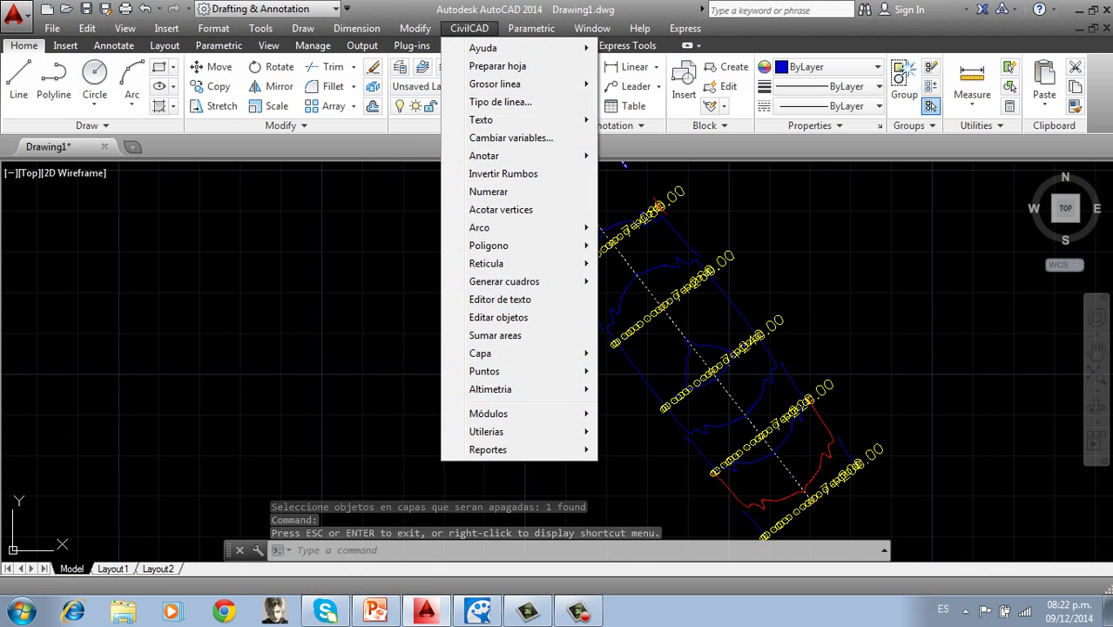
pyautogui.moveTo(522, 389)
pyautogui.moveTo(654, 425)
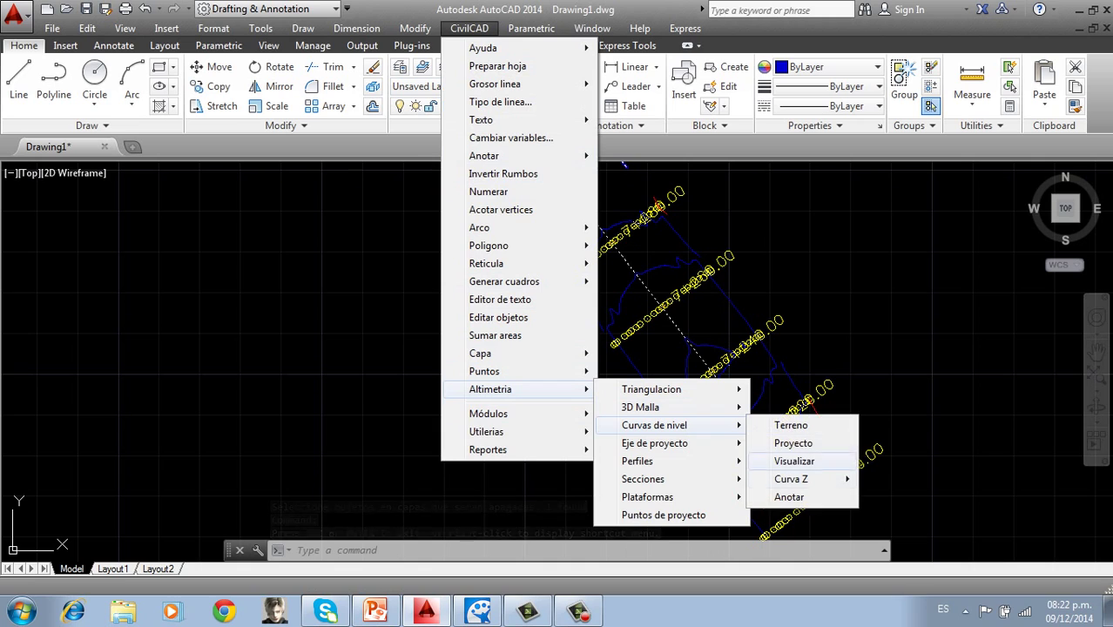
pyautogui.click(789, 496)
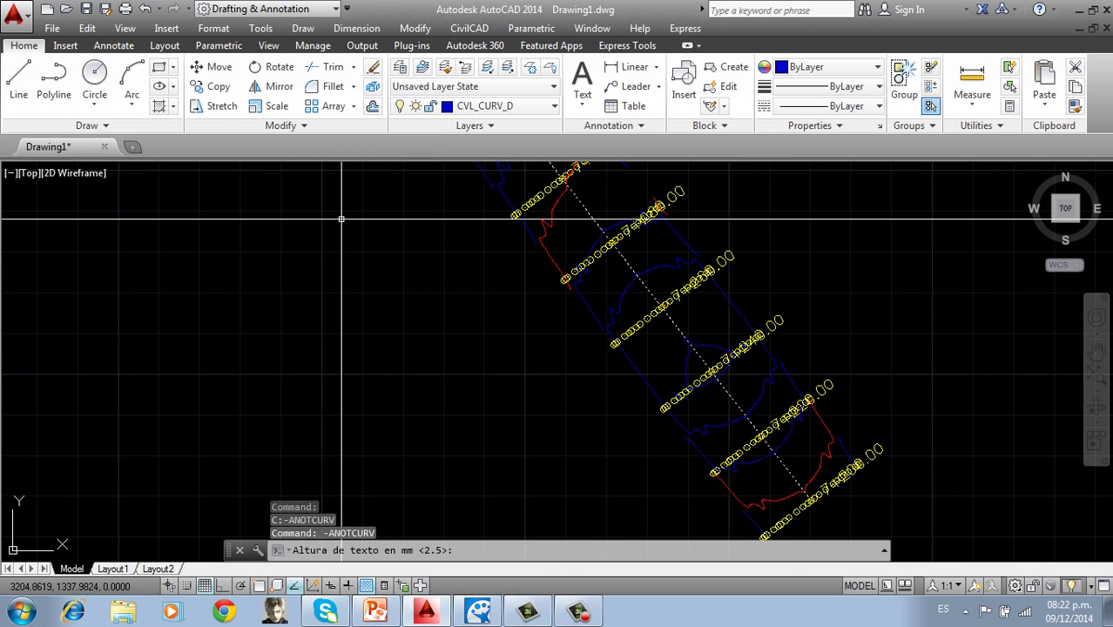
pyautogui.write('1.5')
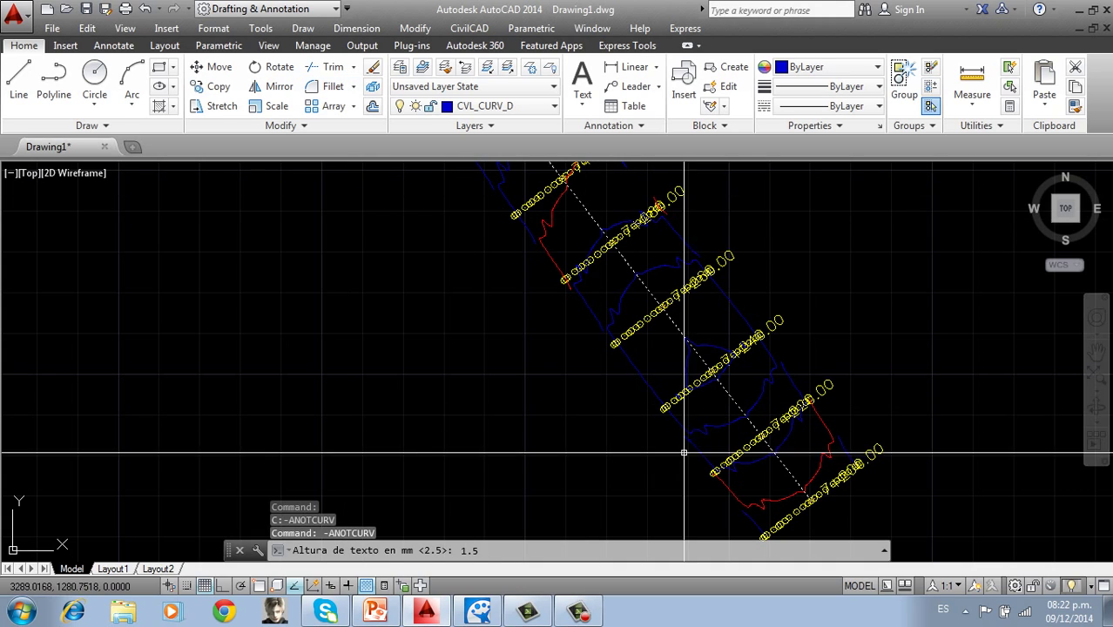
pyautogui.press('Return')
pyautogui.press('Return')
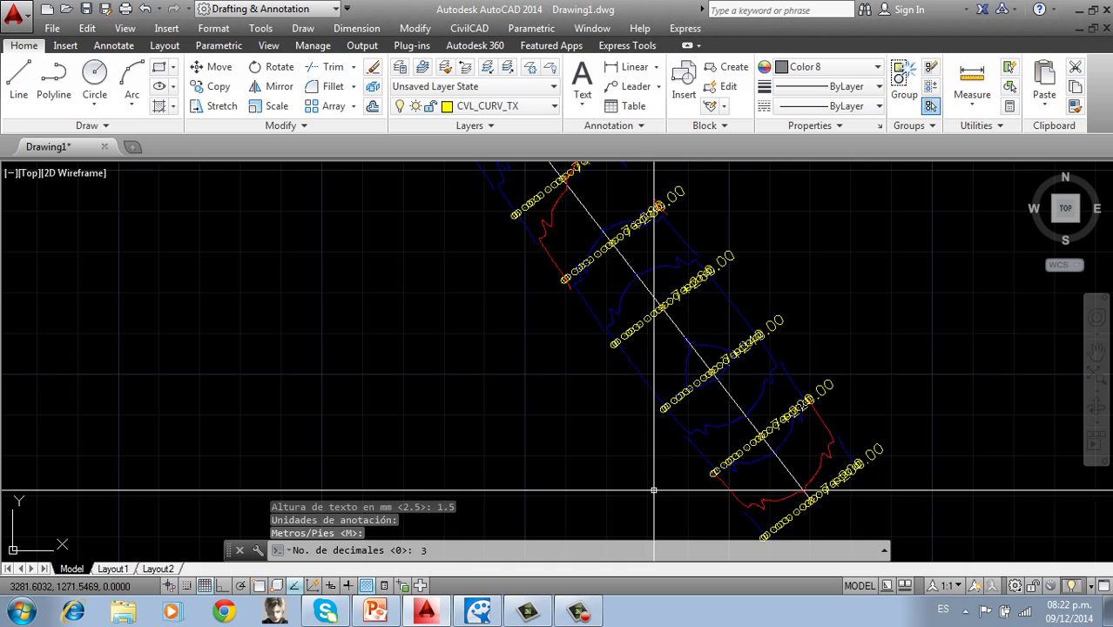
pyautogui.write('3')
pyautogui.press('Return')
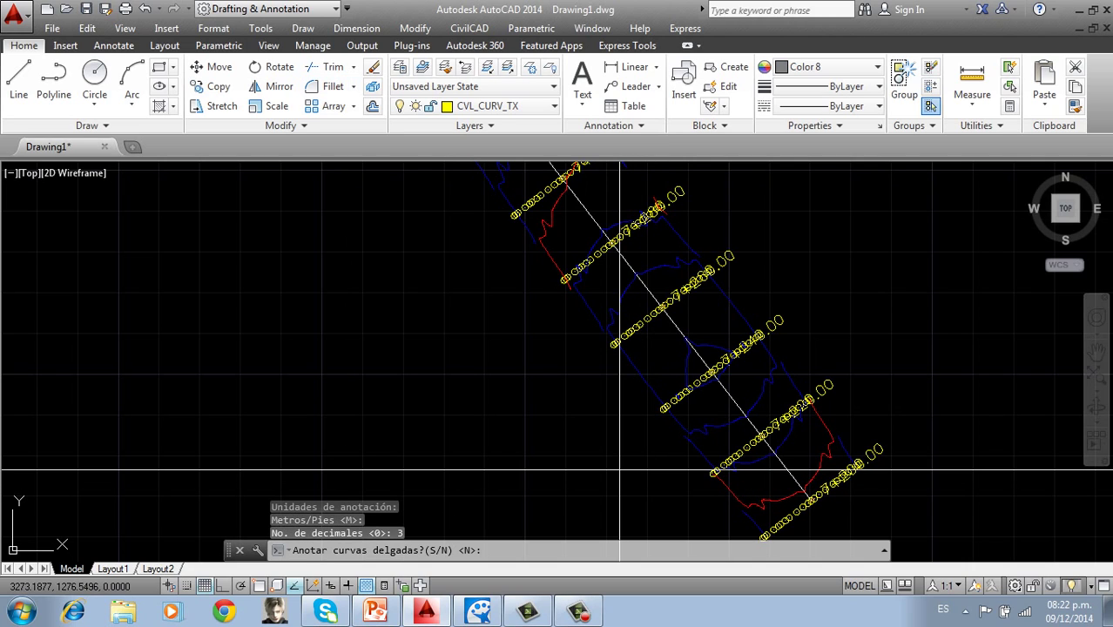
pyautogui.write('S')
pyautogui.press('Return')
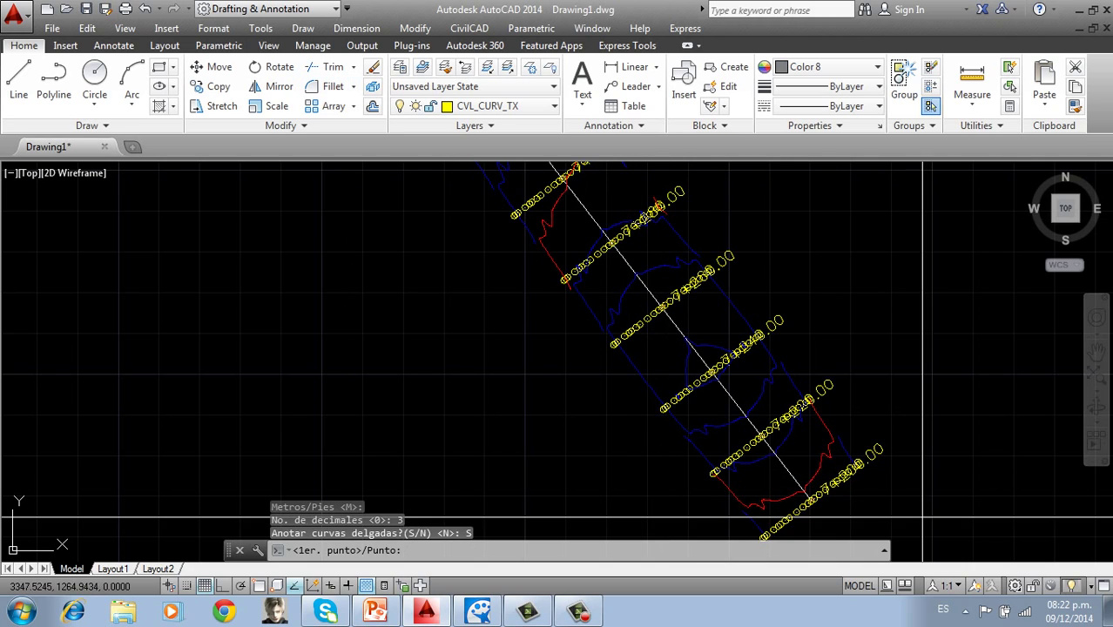
# Label the contours at the alignment's lower end along two crossing lines, one on each side of the axis
pyautogui.click(851, 496)
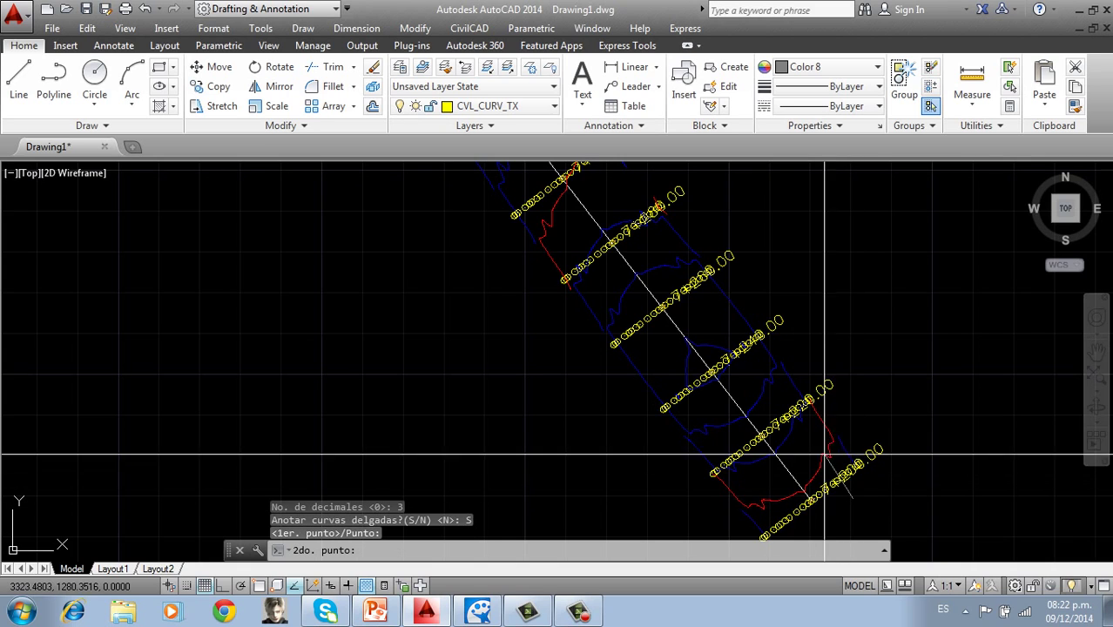
pyautogui.click(624, 225)
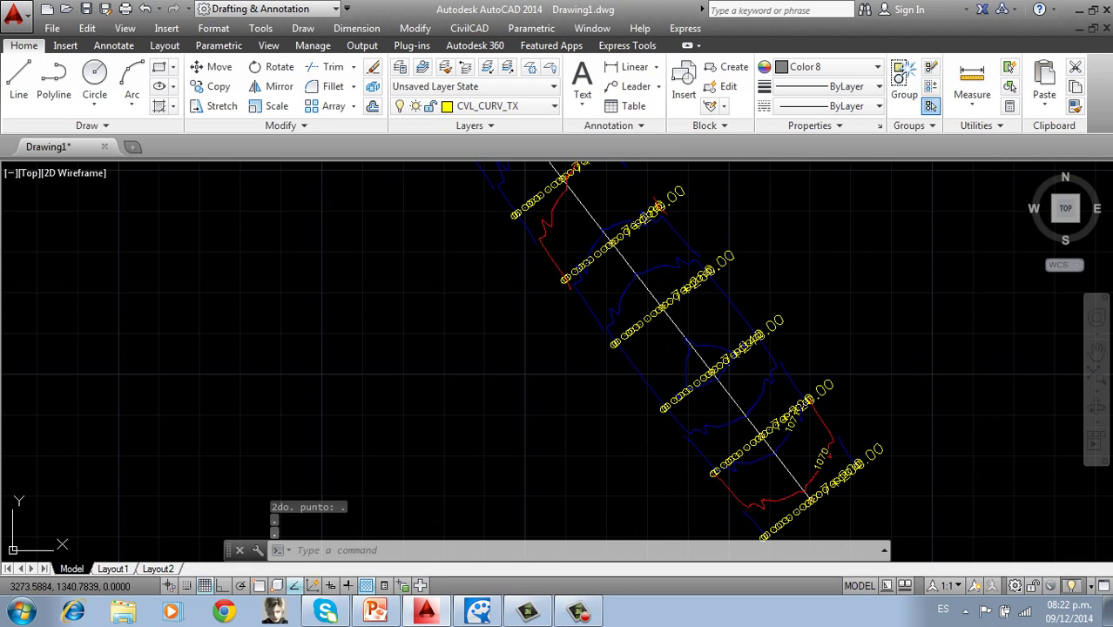
pyautogui.click(802, 533)
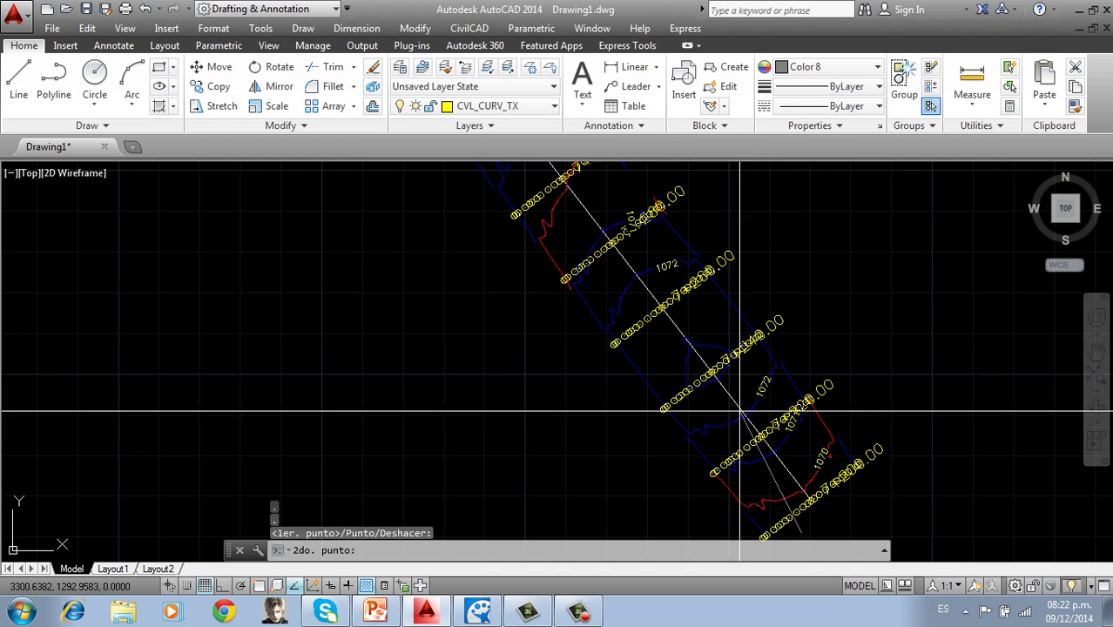
pyautogui.click(549, 209)
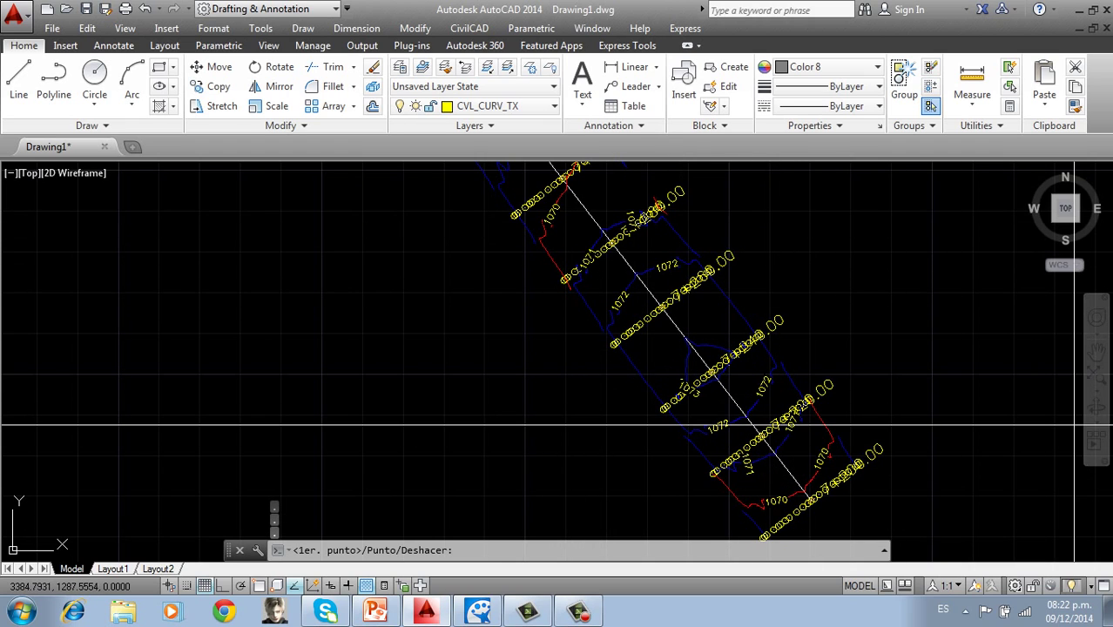
# Label the contours on both sides of the axis along the next stretch up the alignment, toward the curve
pyautogui.click(1096, 352)
pyautogui.moveTo(627, 262); pyautogui.dragTo(925, 521)
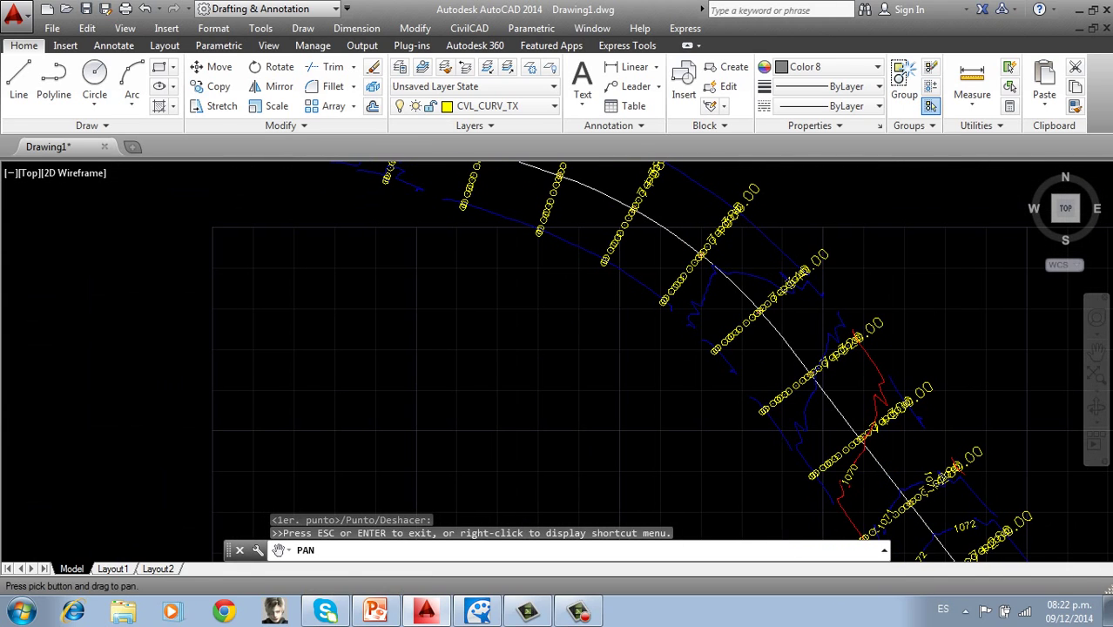
pyautogui.press('Escape')
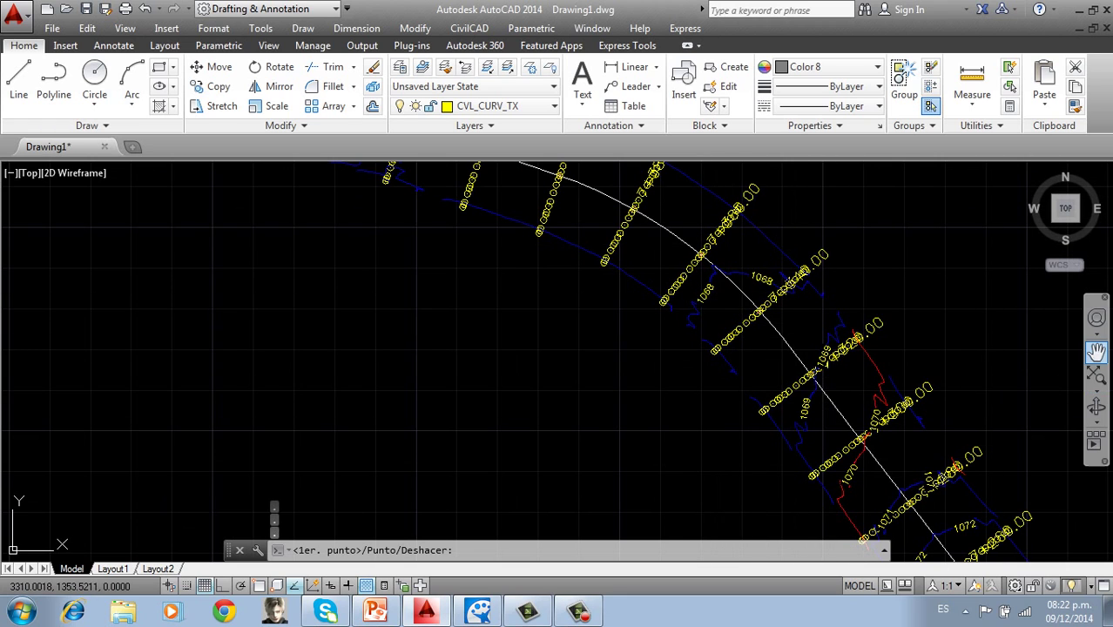
pyautogui.click(1097, 351)
pyautogui.moveTo(788, 414)
pyautogui.mouseDown()
pyautogui.moveTo(627, 414)
pyautogui.moveTo(554, 359)
pyautogui.moveTo(527, 292)
pyautogui.mouseUp()
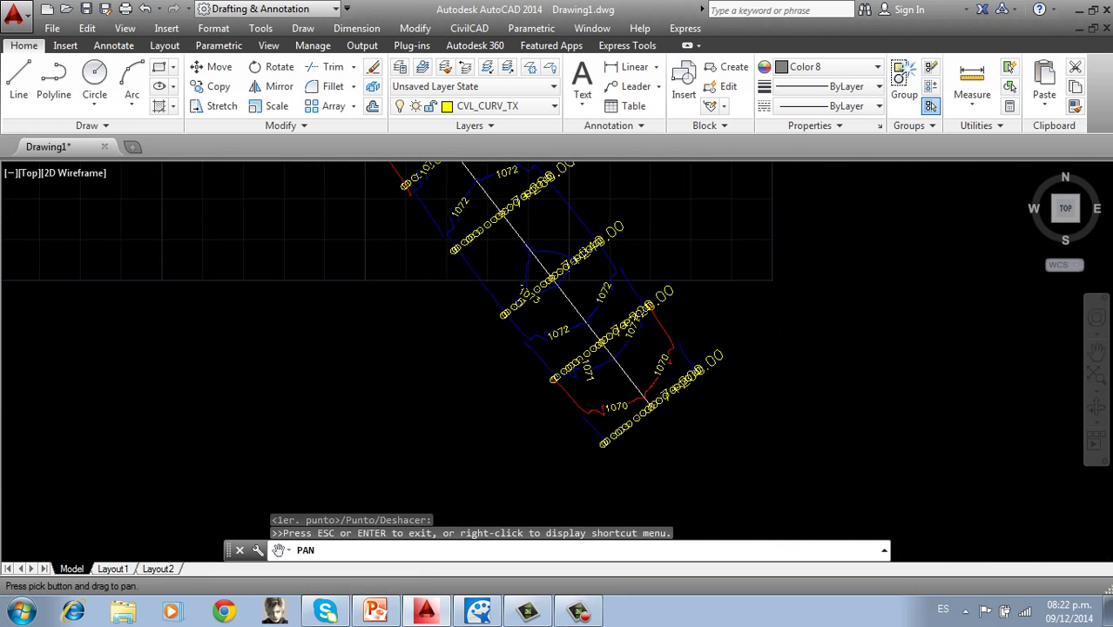
pyautogui.press('Escape')
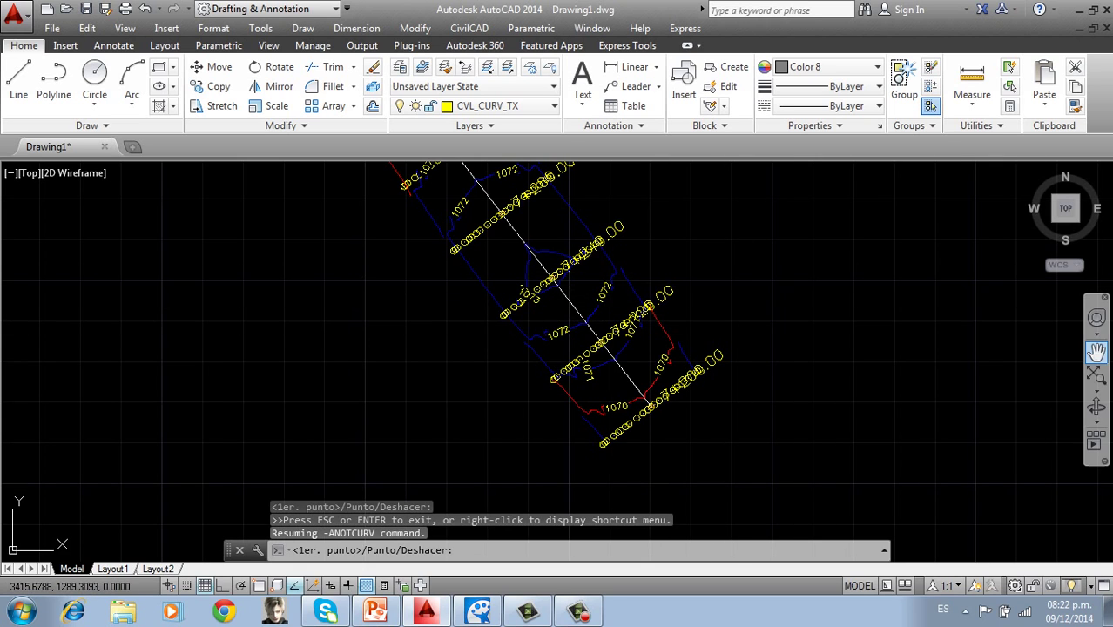
# Start drawing the terrain profile using the axis option and select the alignment's centreline as the project axis
pyautogui.click(1096, 351)
pyautogui.moveTo(871, 348)
pyautogui.mouseDown()
pyautogui.moveTo(553, 319)
pyautogui.moveTo(547, 381)
pyautogui.mouseUp()
pyautogui.scroll(-6, 567, 313)
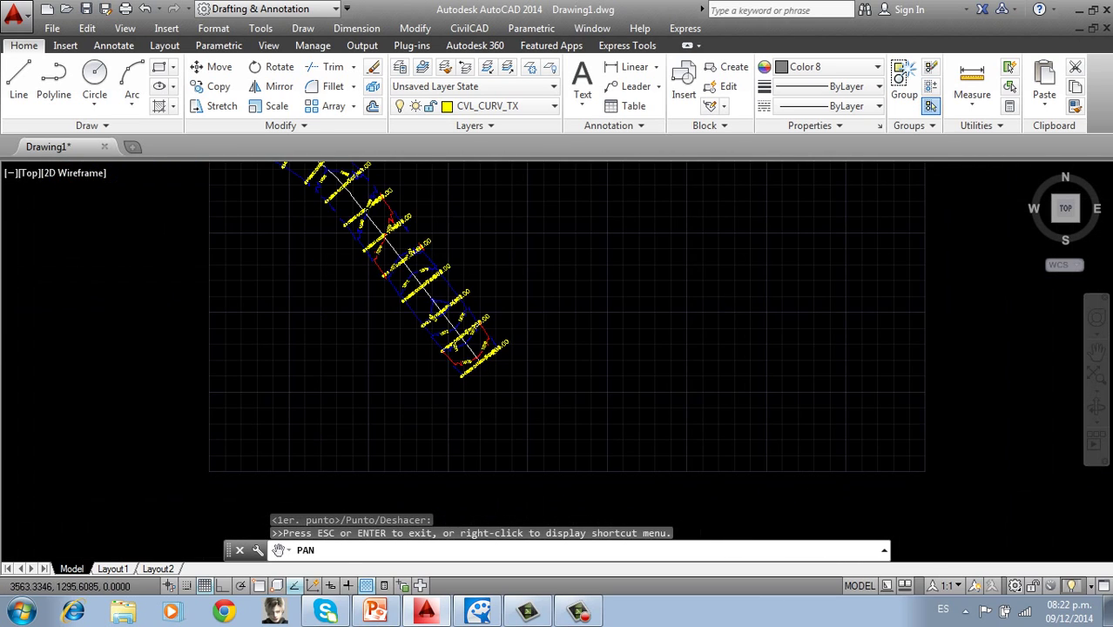
pyautogui.moveTo(562, 309); pyautogui.dragTo(544, 376)
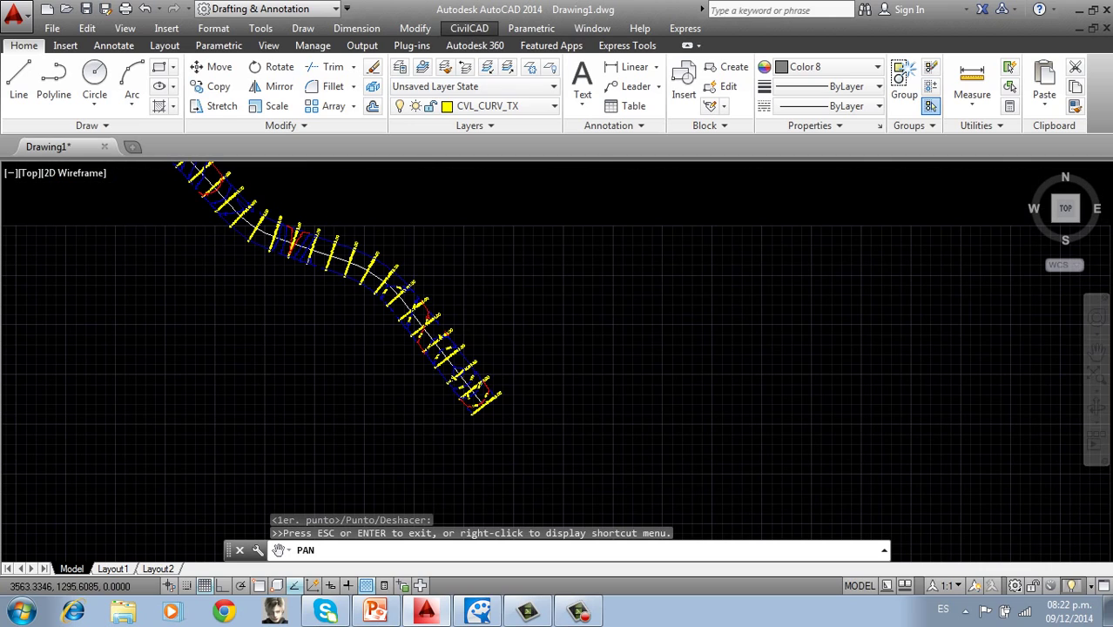
pyautogui.click(469, 28)
pyautogui.moveTo(490, 390)
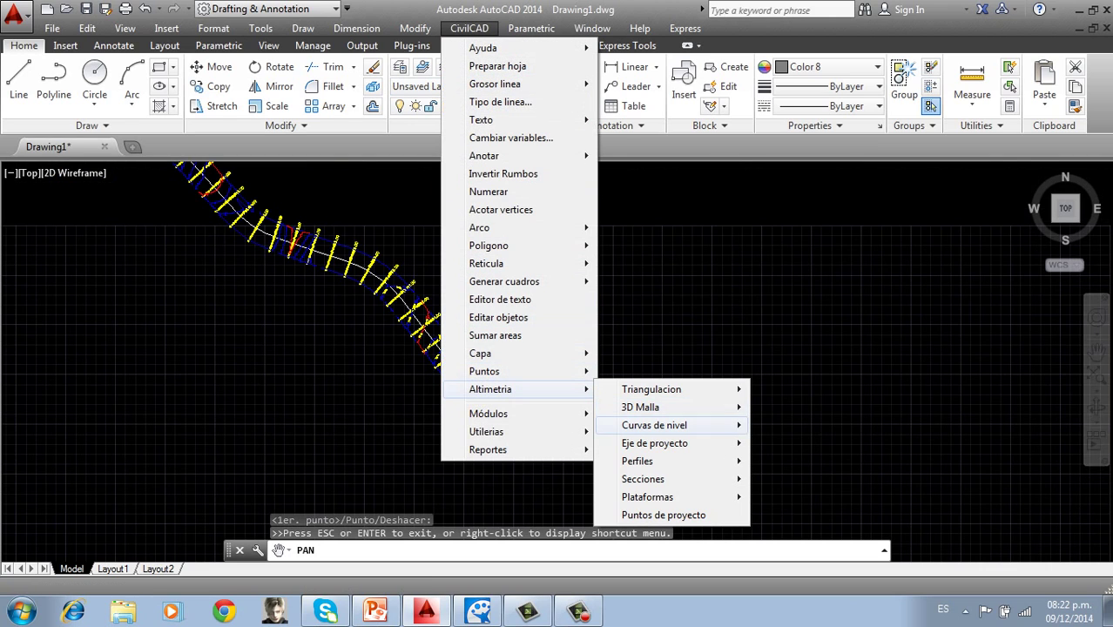
pyautogui.moveTo(637, 461)
pyautogui.moveTo(791, 479)
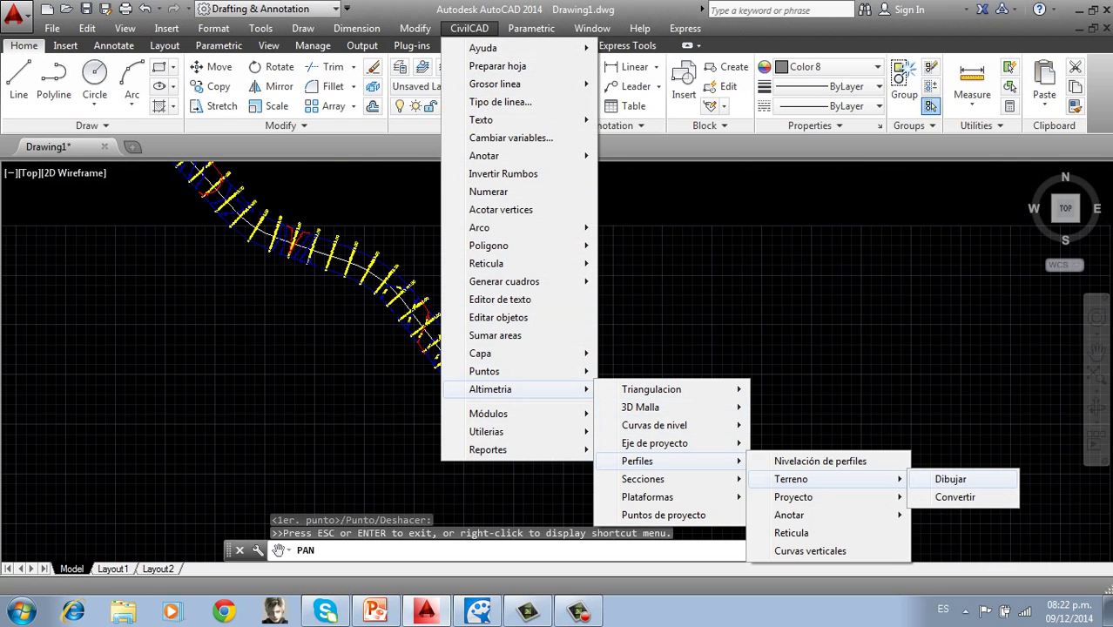
pyautogui.click(955, 497)
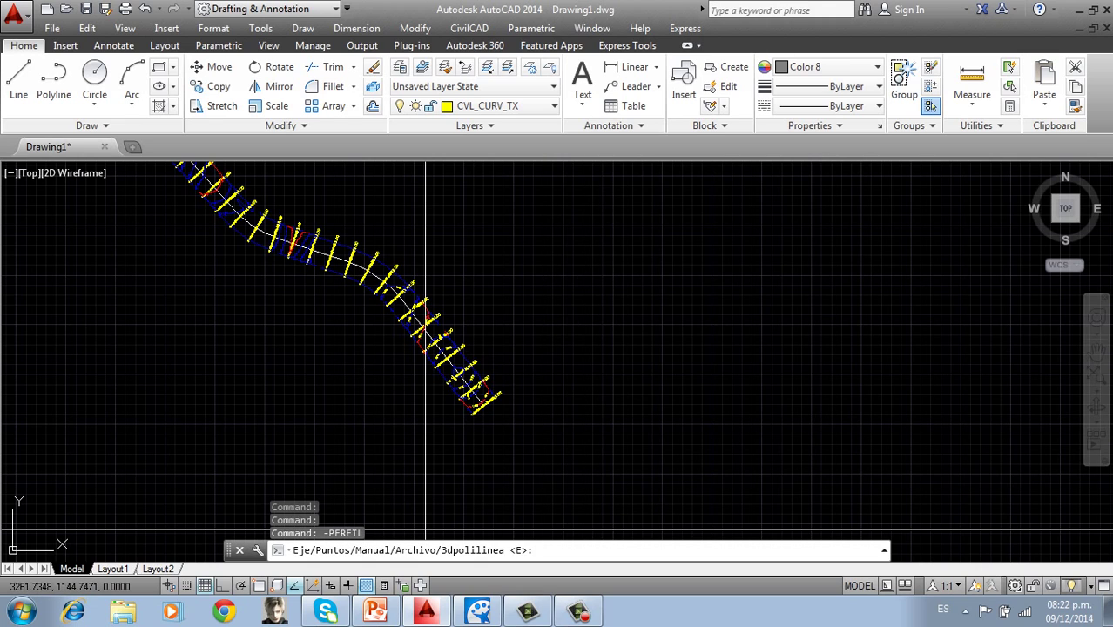
pyautogui.press('Return')
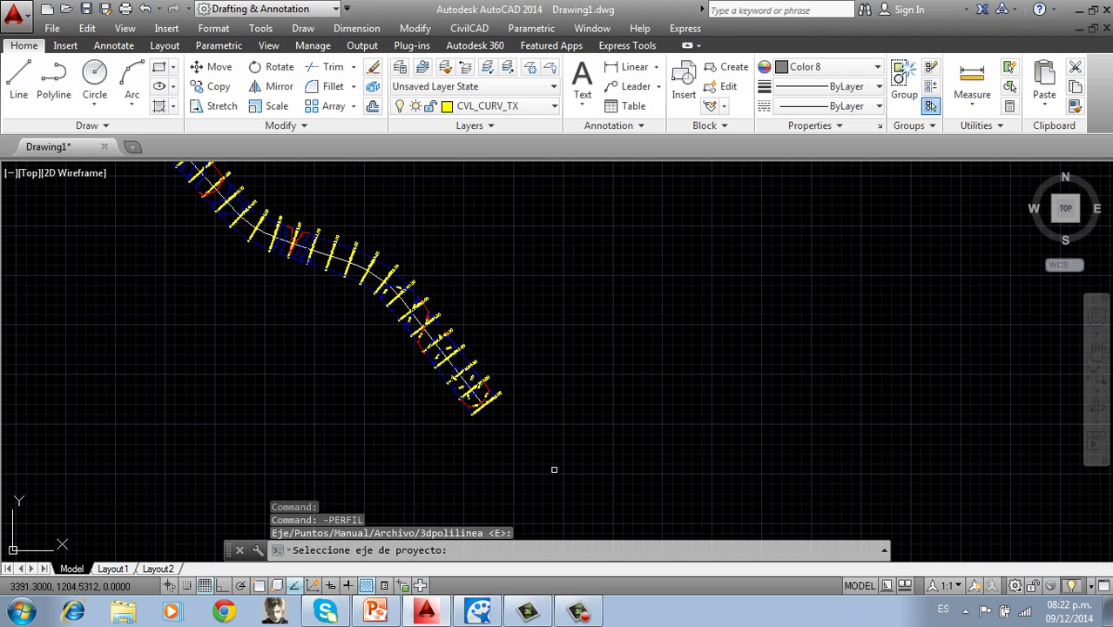
pyautogui.scroll(4, 462, 374)
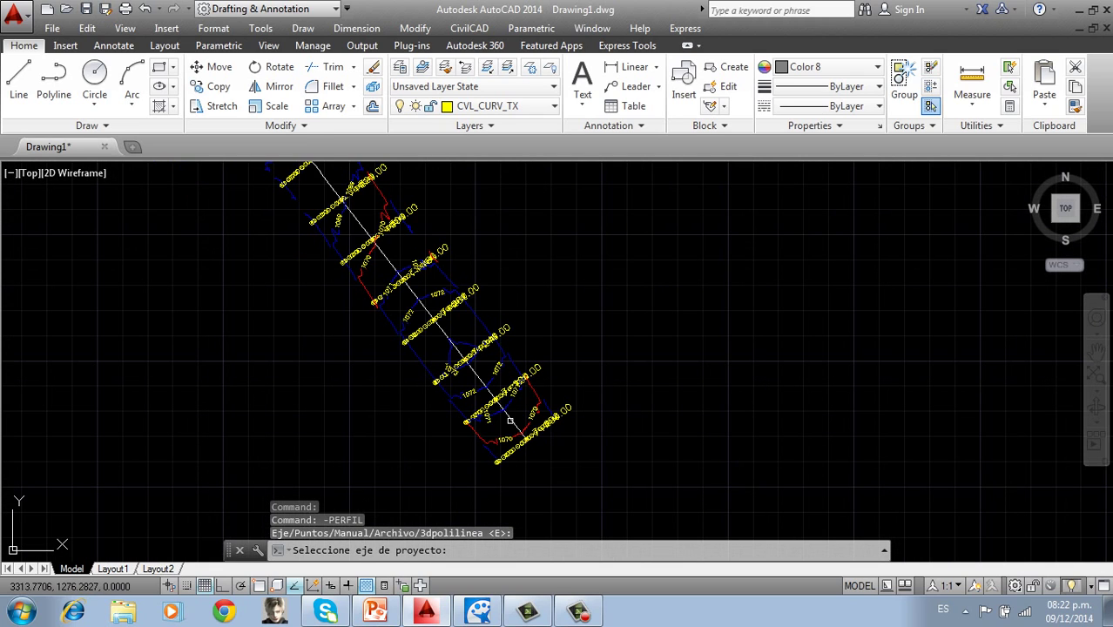
pyautogui.scroll(3, 512, 421)
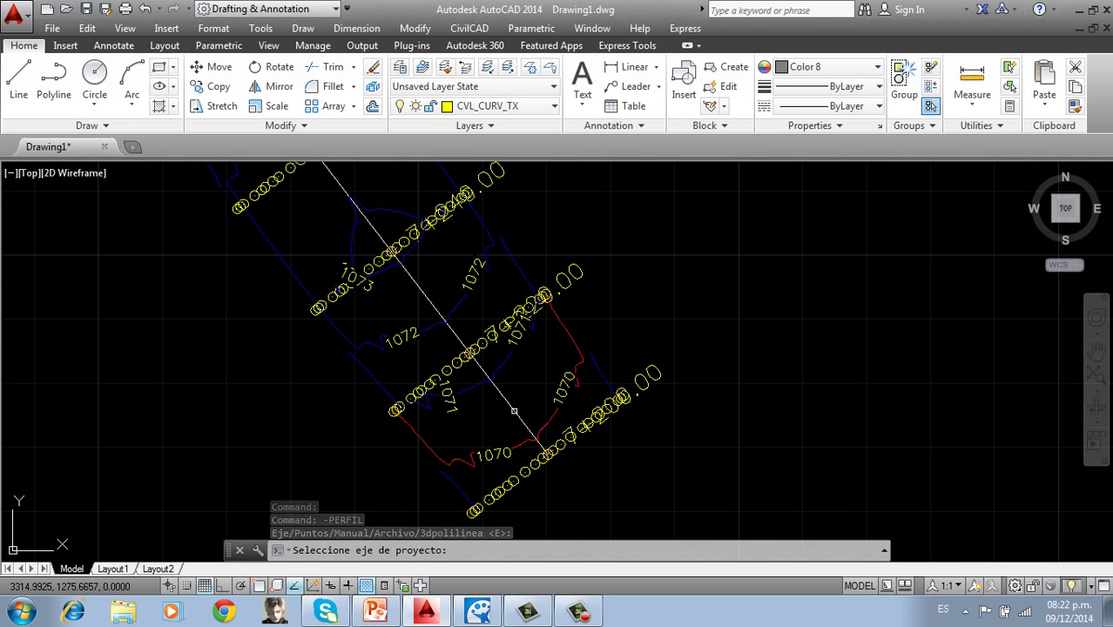
pyautogui.scroll(-10, 775, 435)
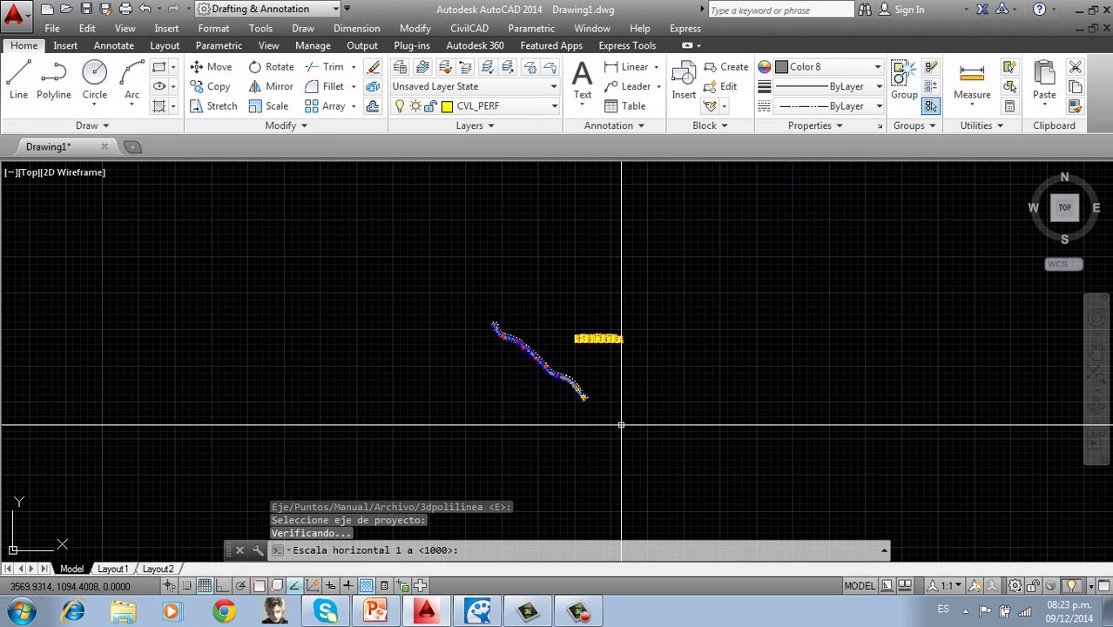
# Set the profile scales to 1:1000 horizontal and 1:500 vertical, and place the profile beside the alignment's lower end
pyautogui.press('Return')
pyautogui.write('500')
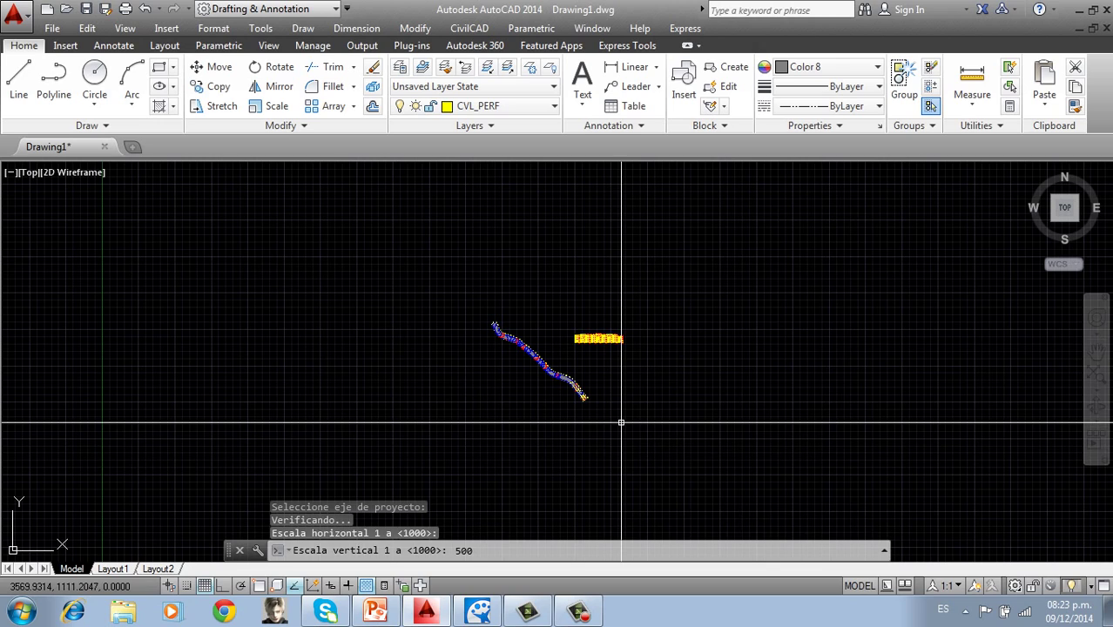
pyautogui.press('Return')
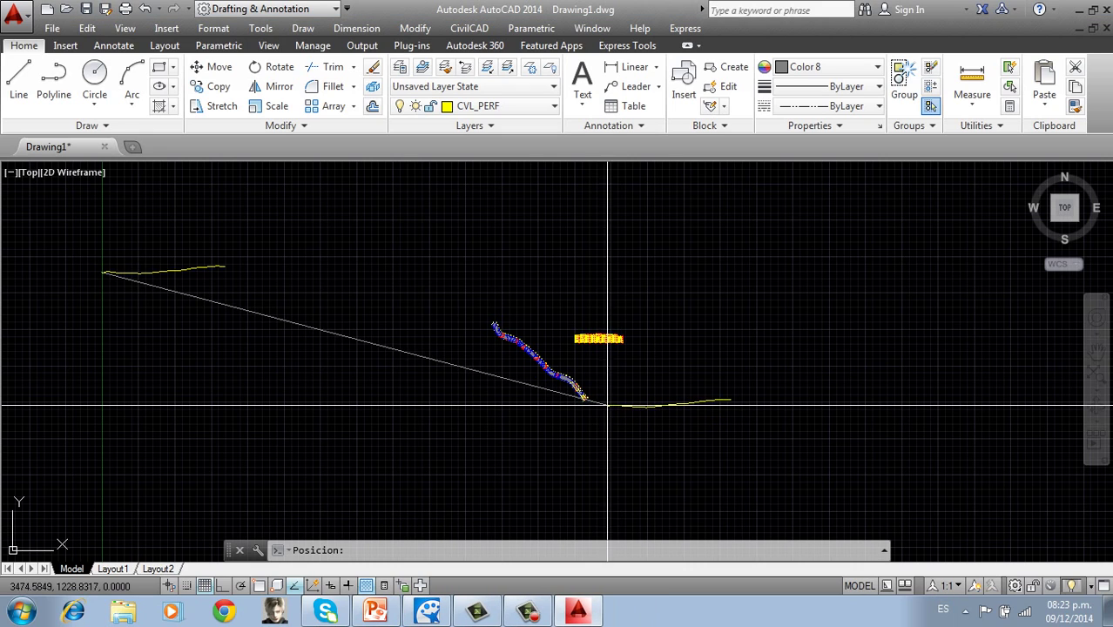
pyautogui.click(607, 405)
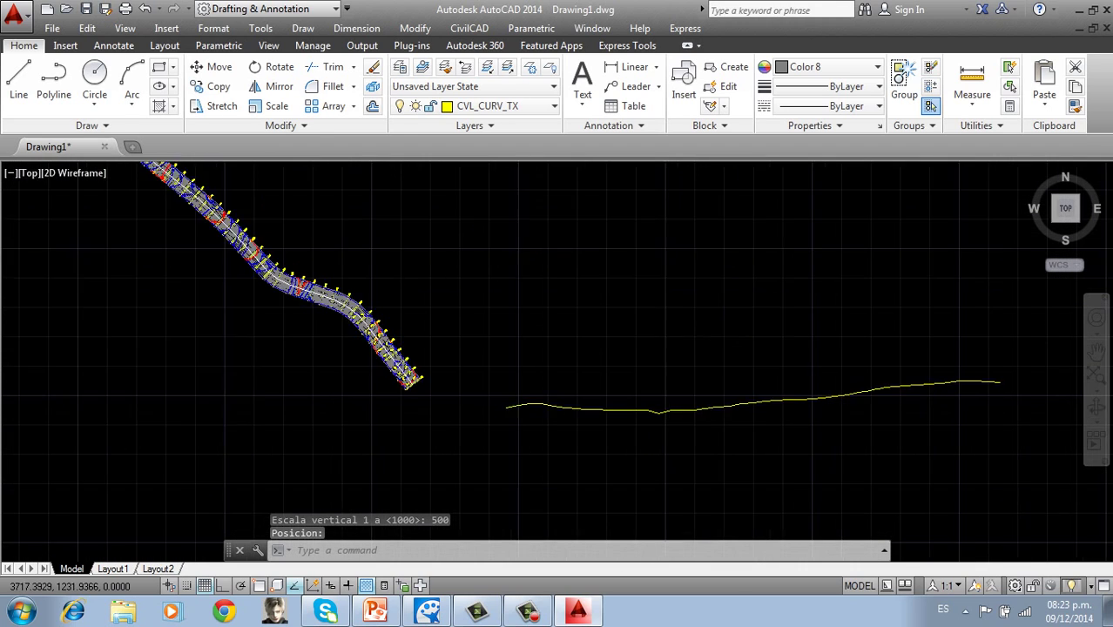
# Enable the Endpoint object snap and start the project grade polyline at the terrain profile's starting endpoint
pyautogui.scroll(2, 651, 413)
pyautogui.click(1095, 350)
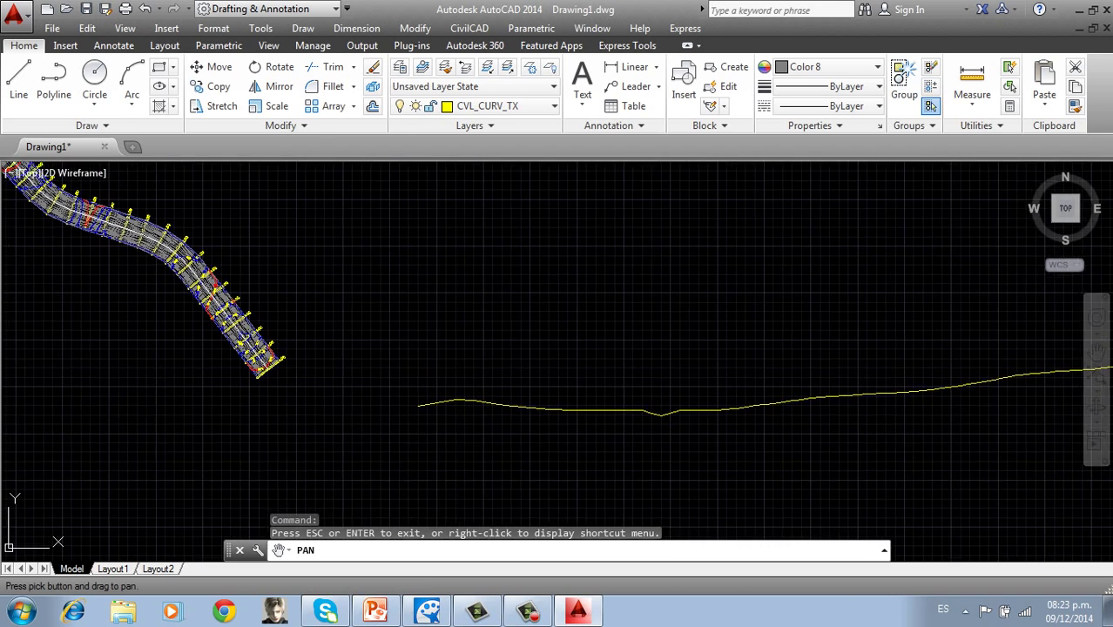
pyautogui.moveTo(594, 459); pyautogui.dragTo(257, 383)
pyautogui.press('Escape')
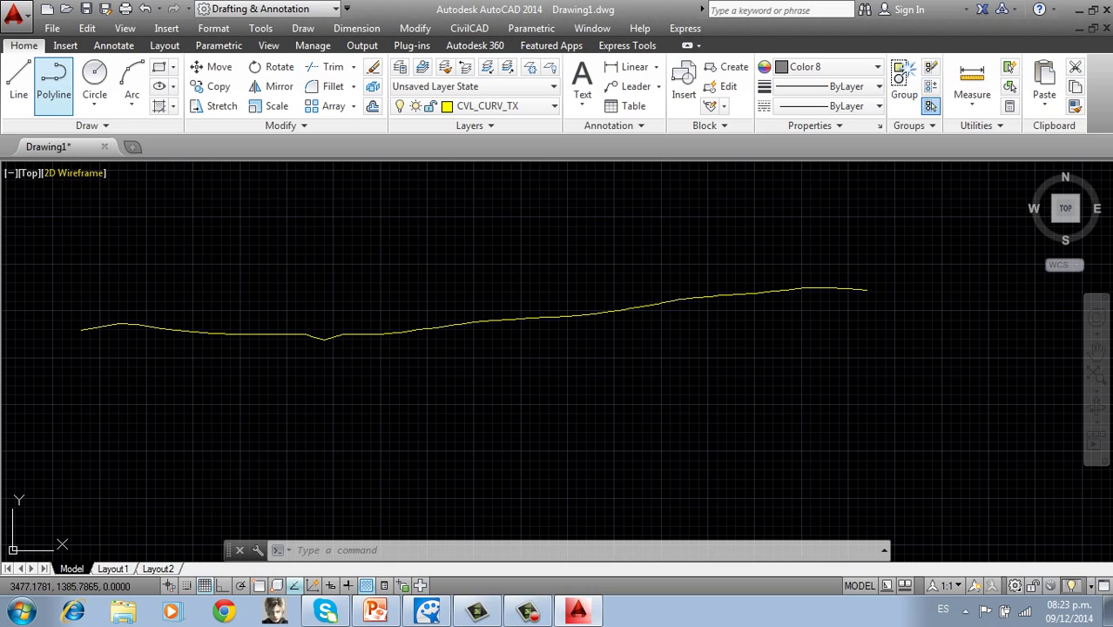
pyautogui.click(53, 78)
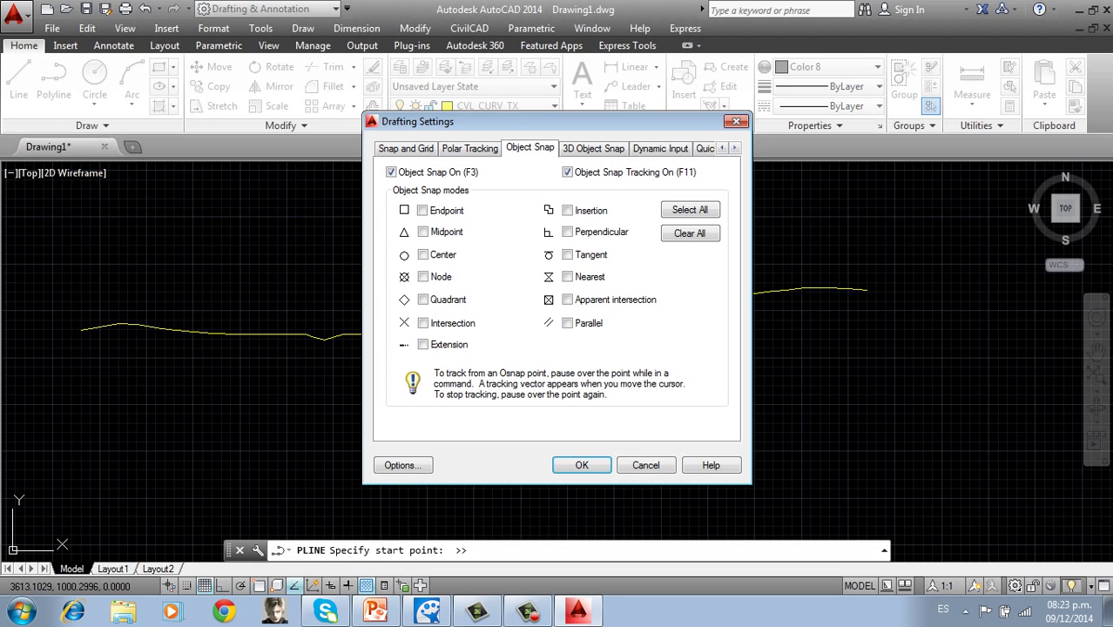
pyautogui.click(422, 211)
pyautogui.click(582, 465)
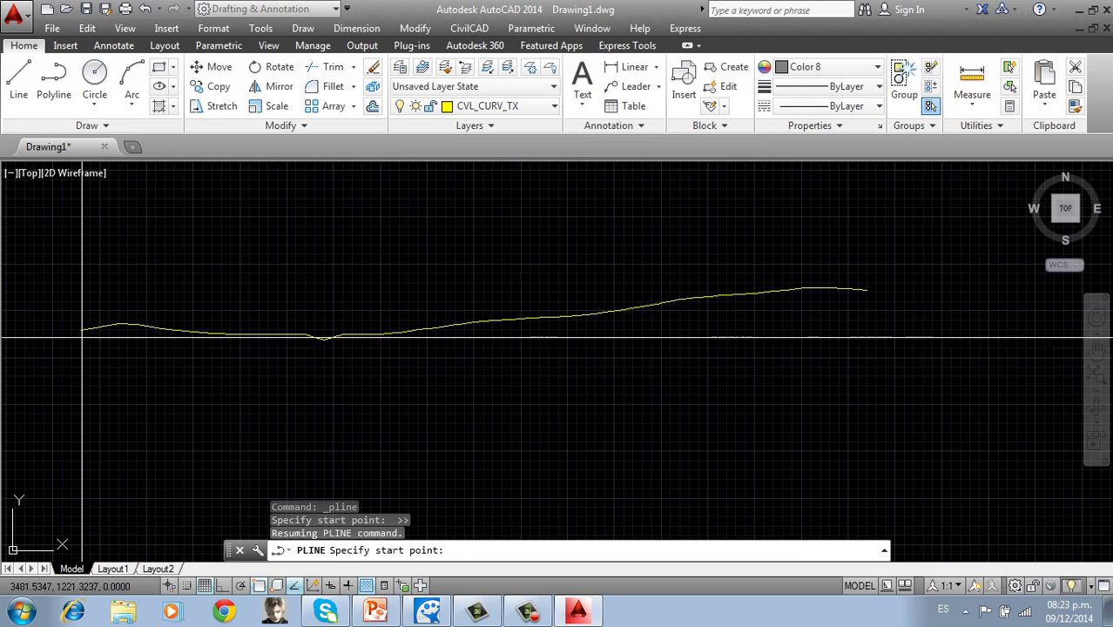
pyautogui.click(81, 330)
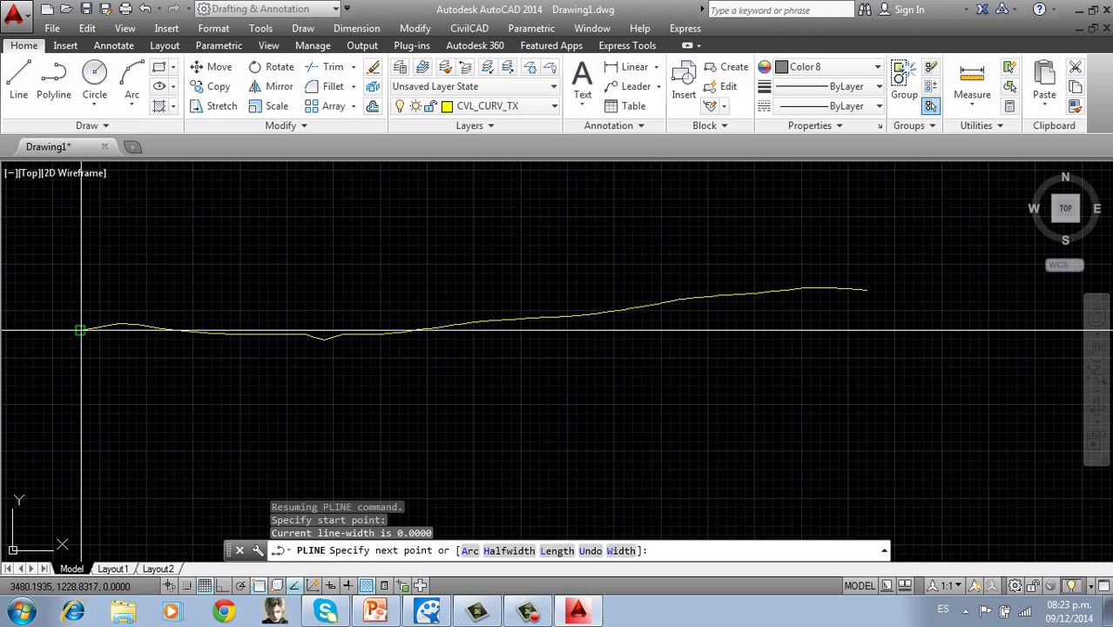
# Complete the grade polyline through two unsnapped vertices, one past the profile's dip and one near its upper rise, ending at the profile's far endpoint
pyautogui.press('F3')
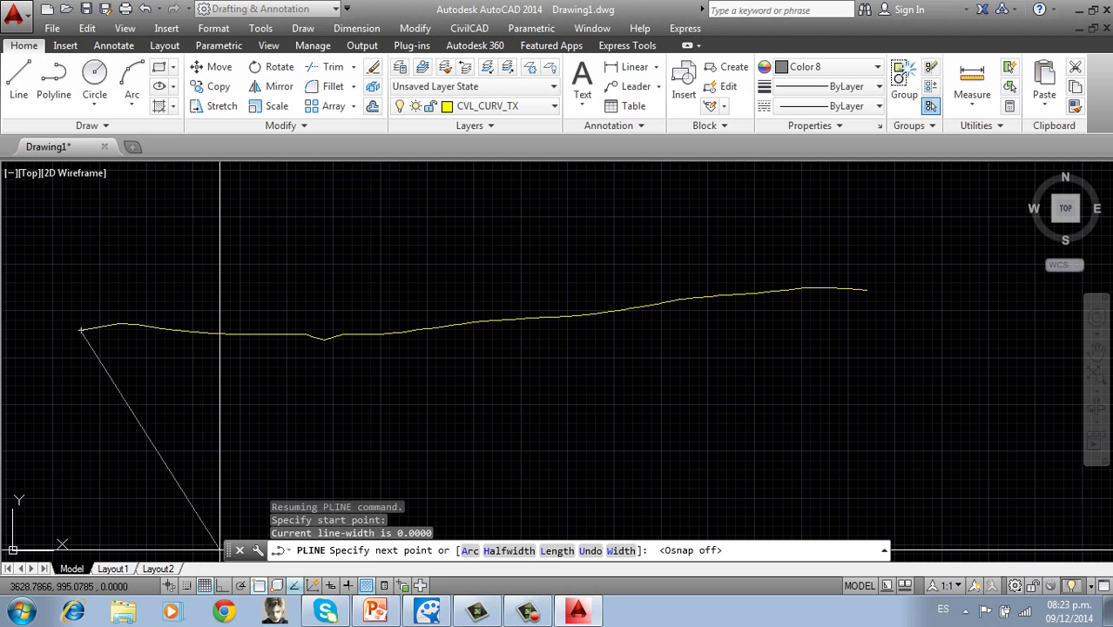
pyautogui.press('F11')
pyautogui.press('F11')
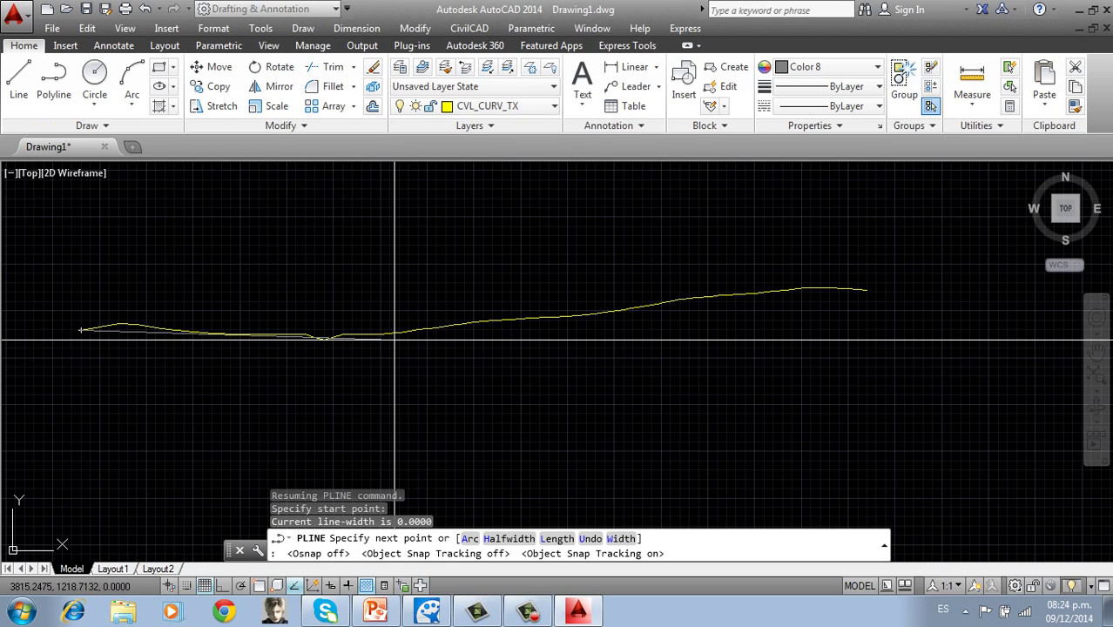
pyautogui.click(395, 339)
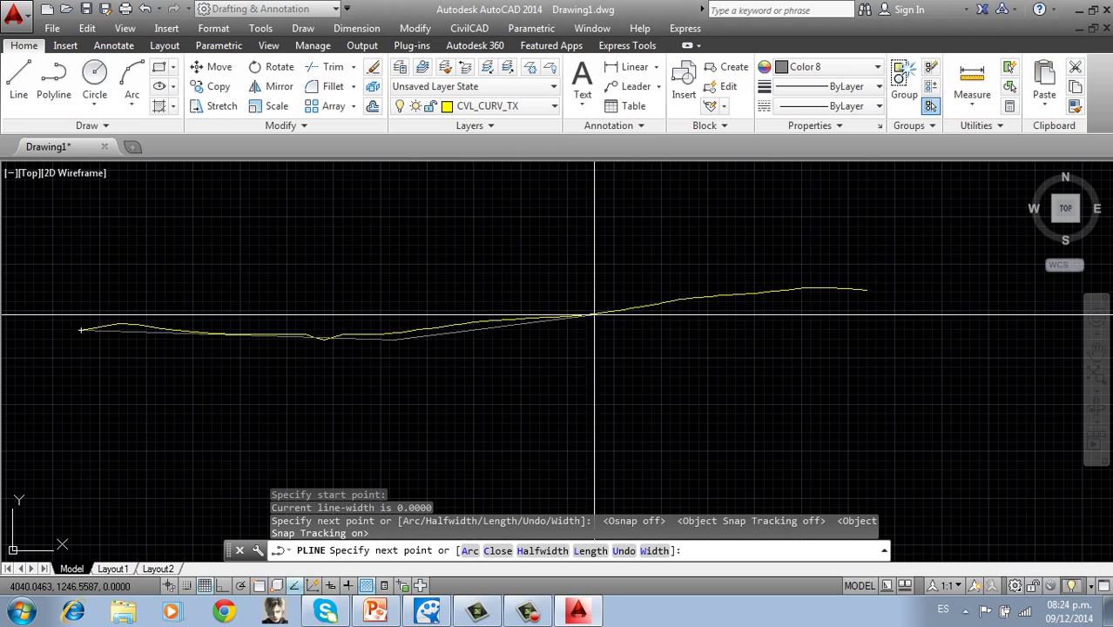
pyautogui.click(684, 298)
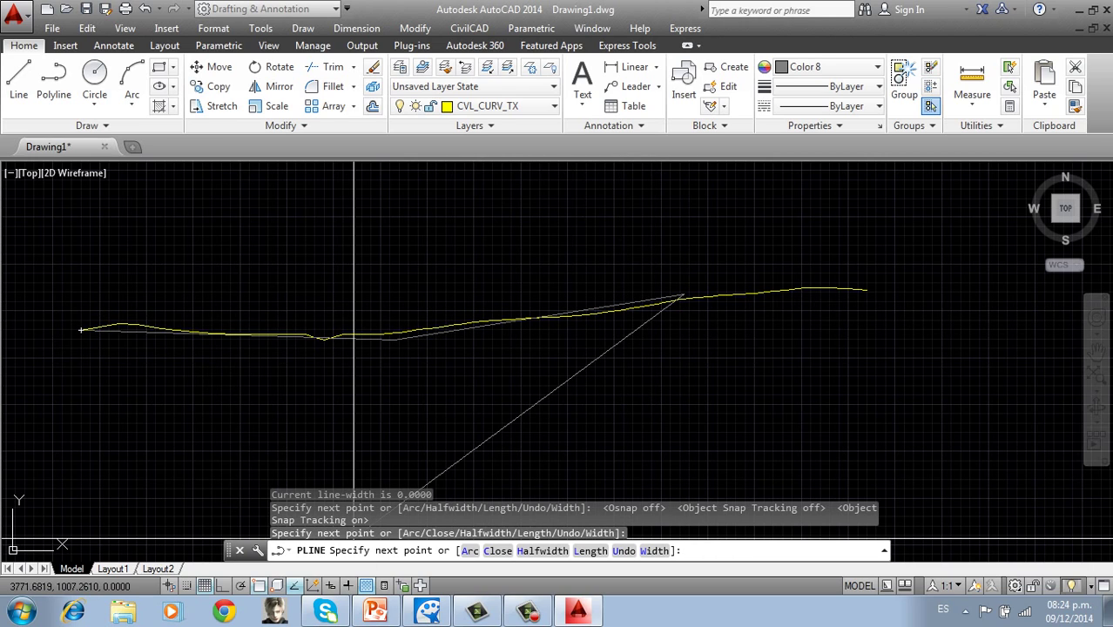
pyautogui.press('F3')
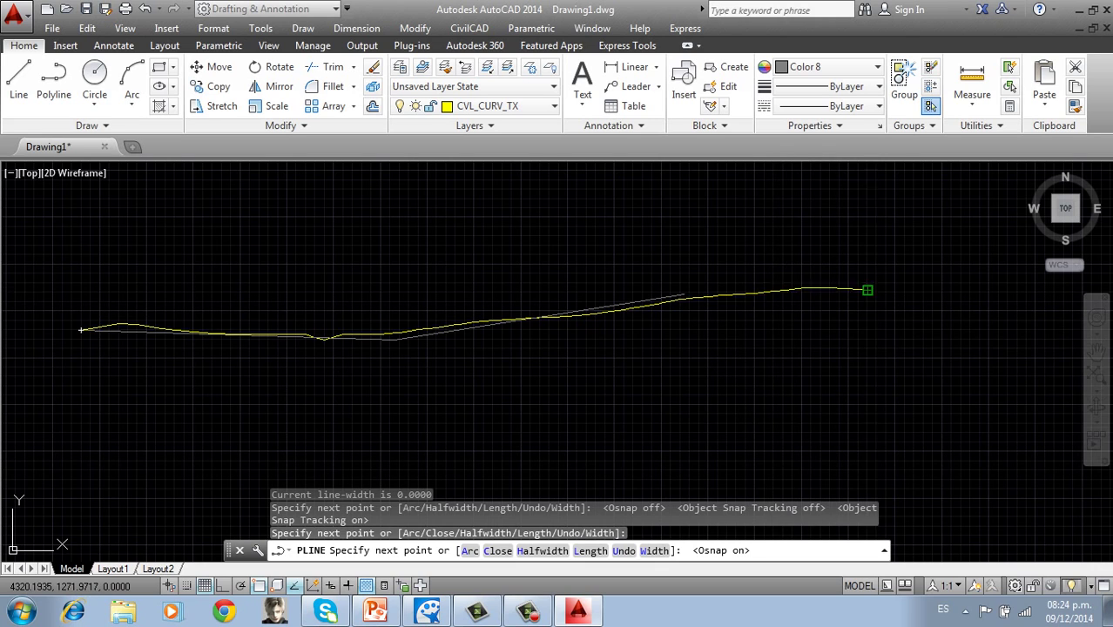
pyautogui.click(866, 290)
pyautogui.press('Escape')
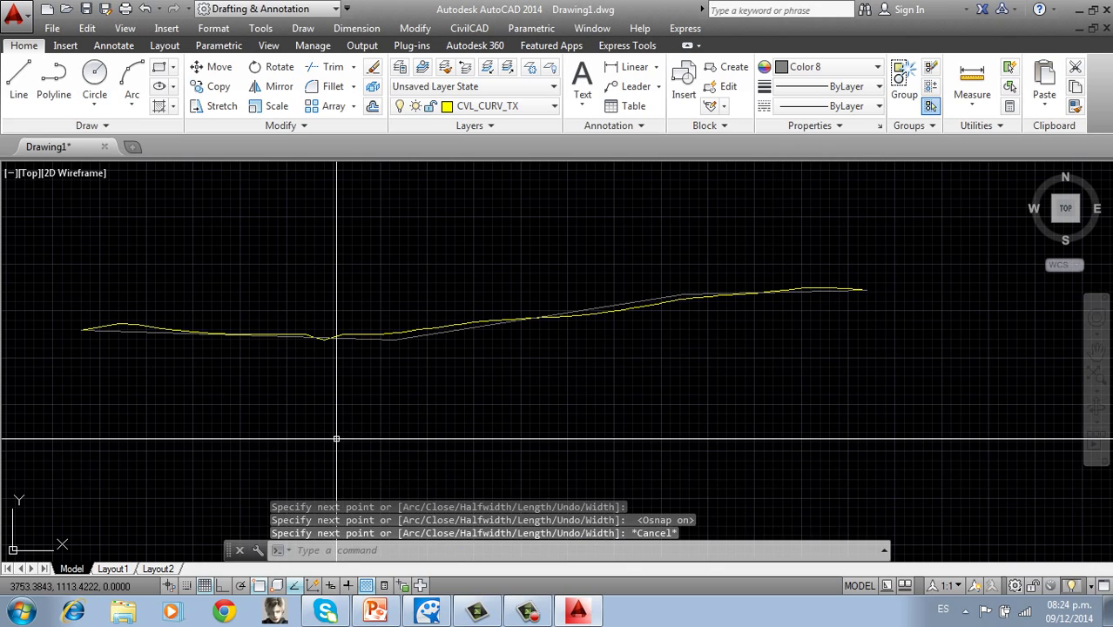
pyautogui.press('F3')
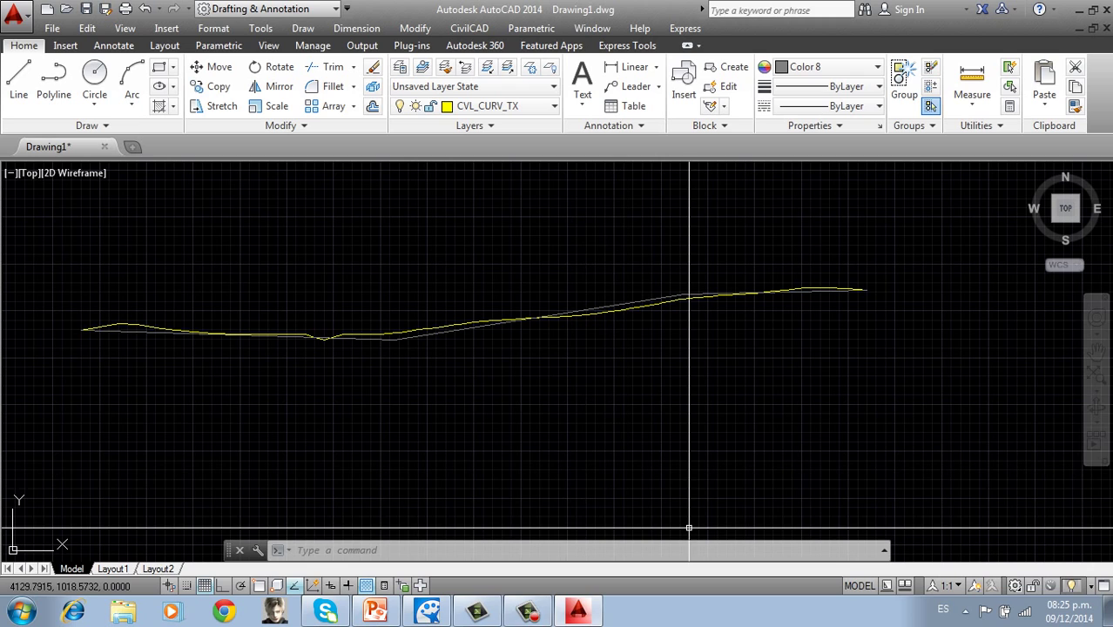
# Switch to PowerPoint, consult the vertical-curve K factor table on slide 6, and return to AutoCAD
pyautogui.click(376, 612)
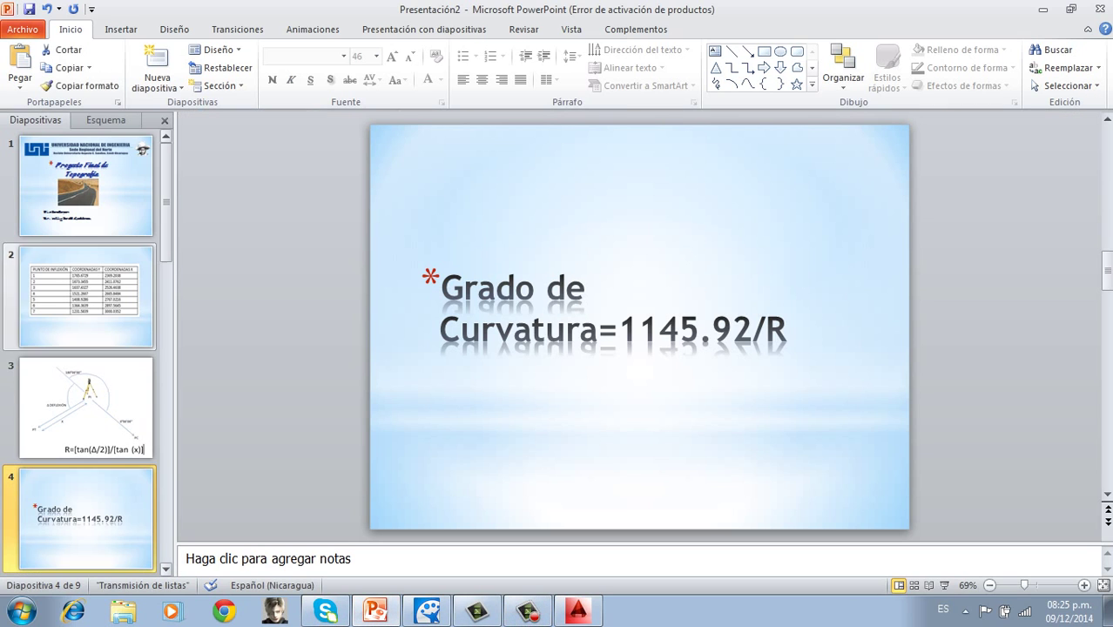
pyautogui.scroll(-2, 87, 349)
pyautogui.click(86, 518)
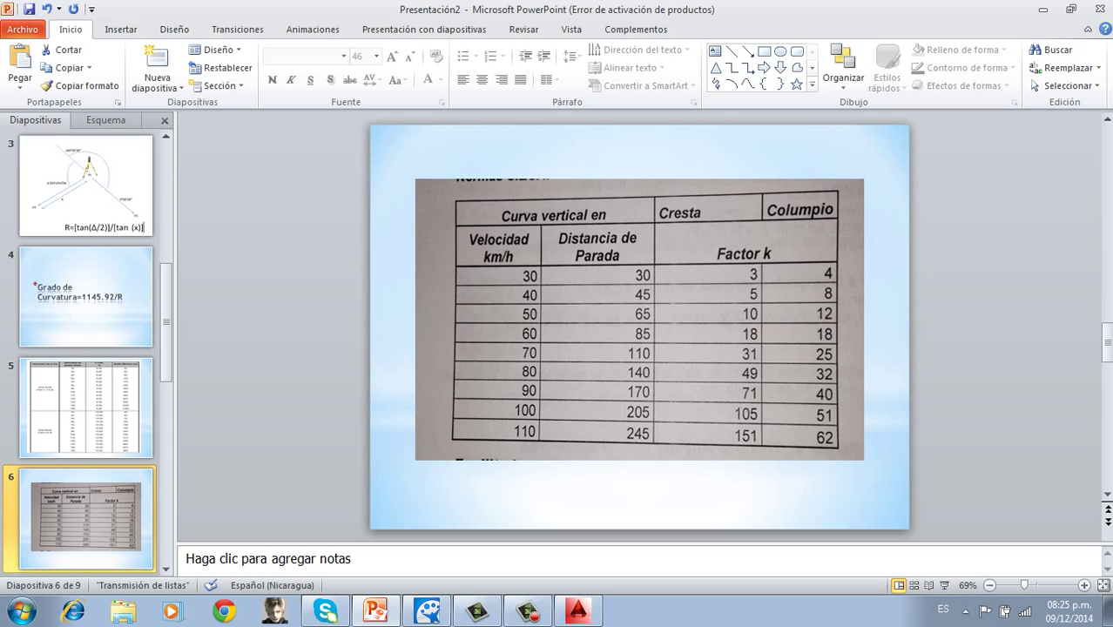
pyautogui.click(562, 616)
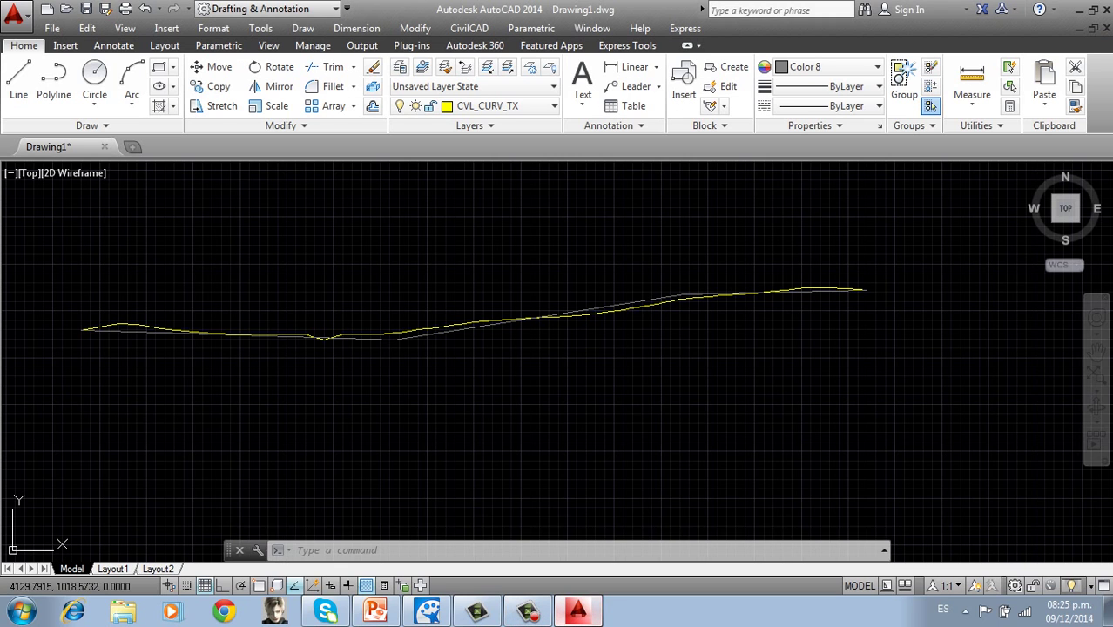
# Draw an SCT road vertical curve at the grade line's upper inflection point, using 40 km/h, K parameter 8 and a 50 m horizontal length
pyautogui.click(468, 28)
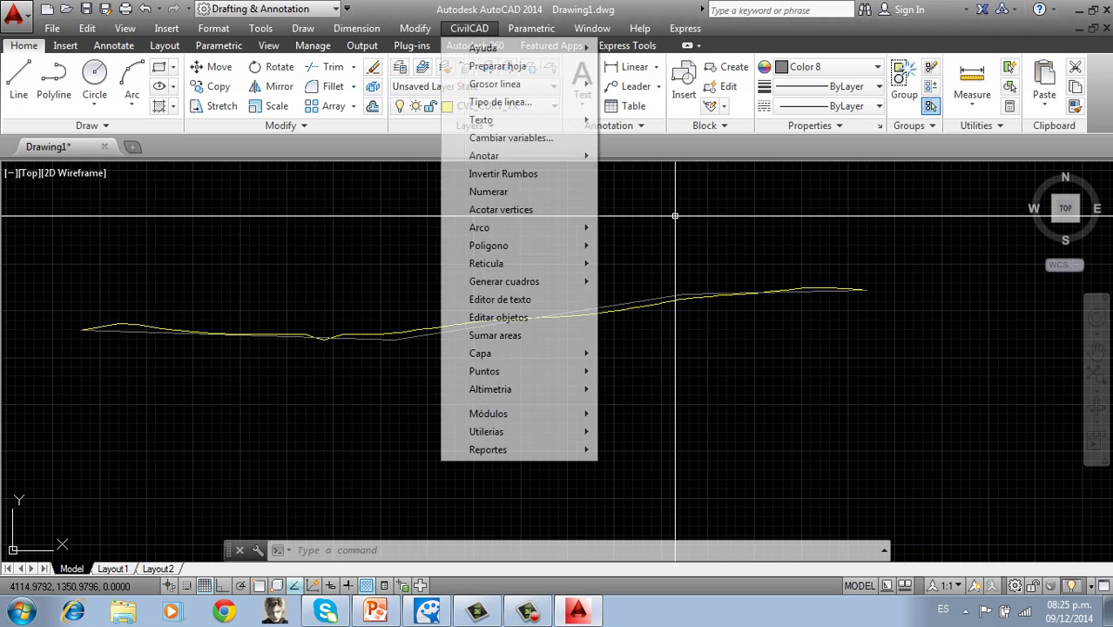
pyautogui.moveTo(488, 414)
pyautogui.moveTo(653, 468)
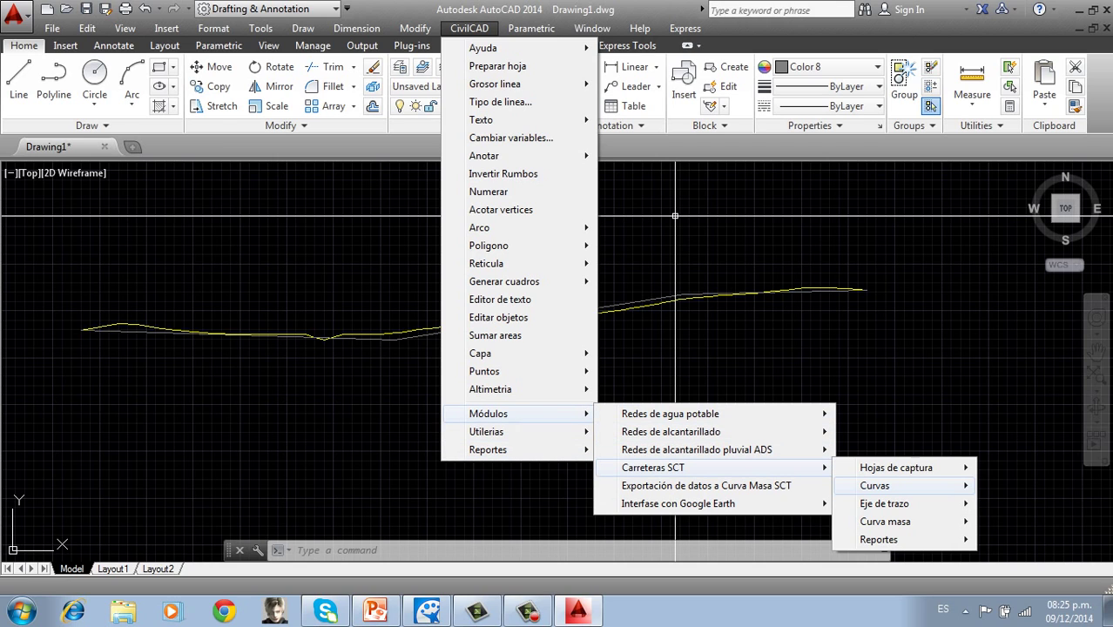
pyautogui.moveTo(875, 485)
pyautogui.moveTo(1022, 504)
pyautogui.click(928, 503)
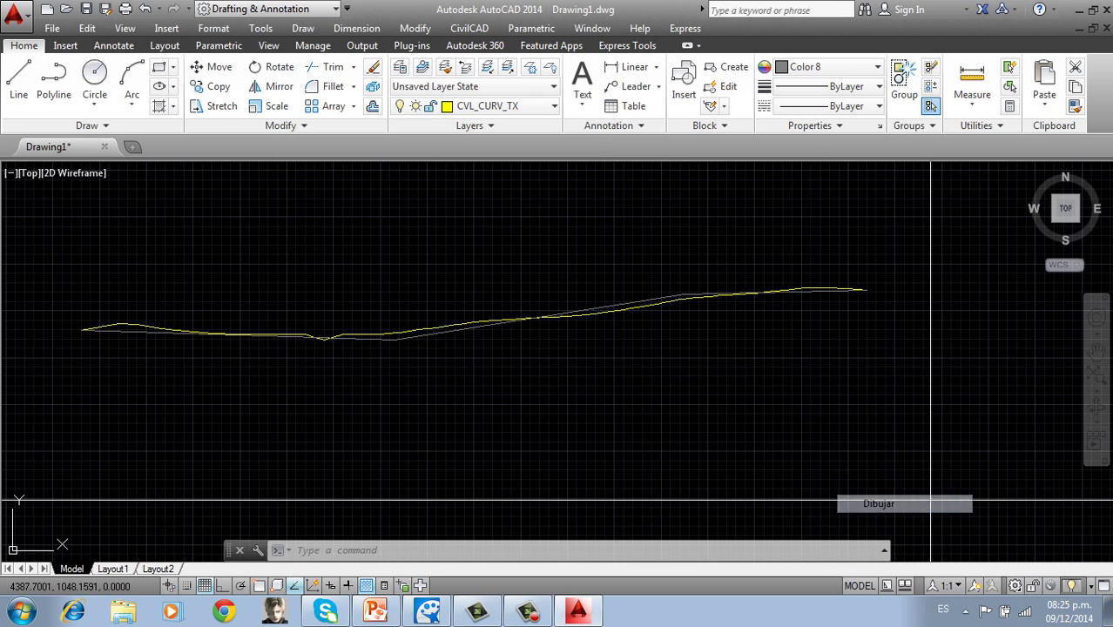
pyautogui.click(684, 296)
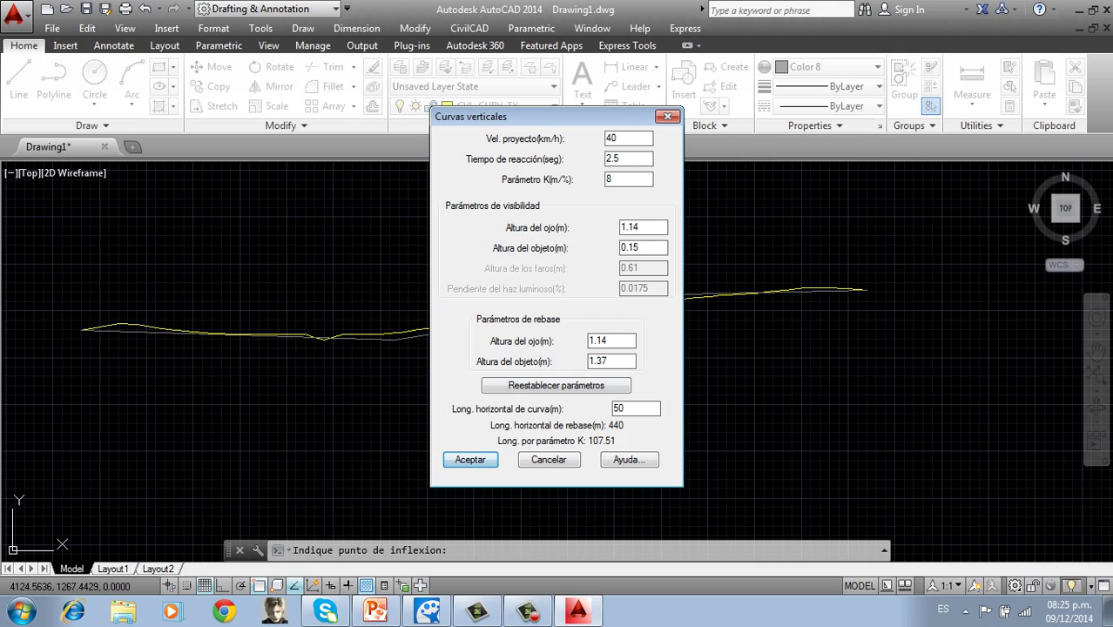
pyautogui.click(474, 459)
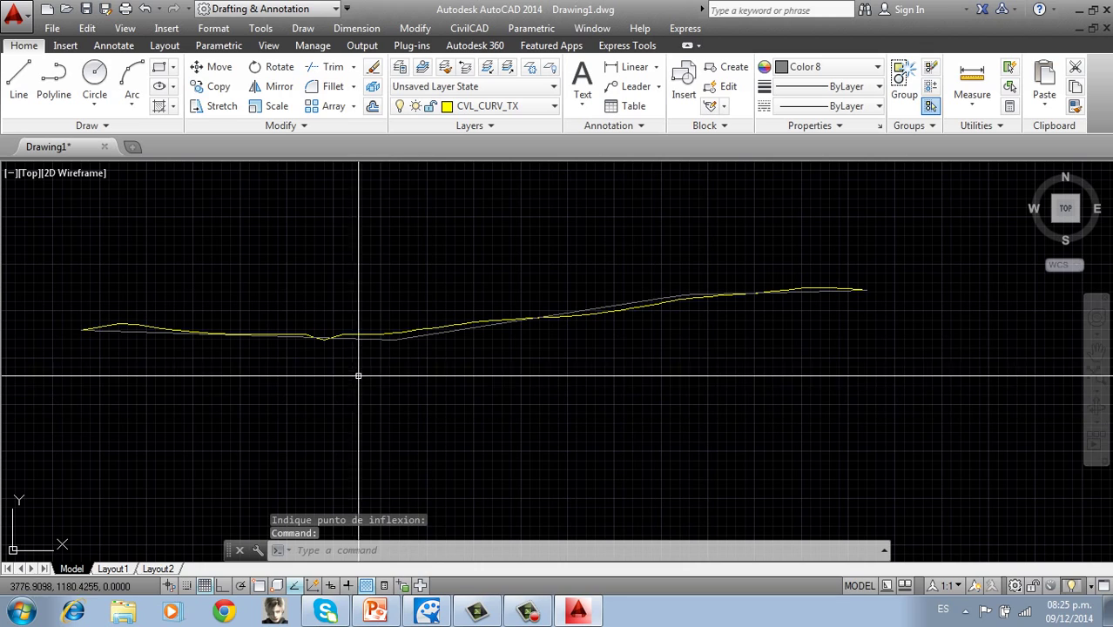
# Draw a vertical curve at the grade line's lower inflection point, using 40 km/h and K parameter 5
pyautogui.press('Return')
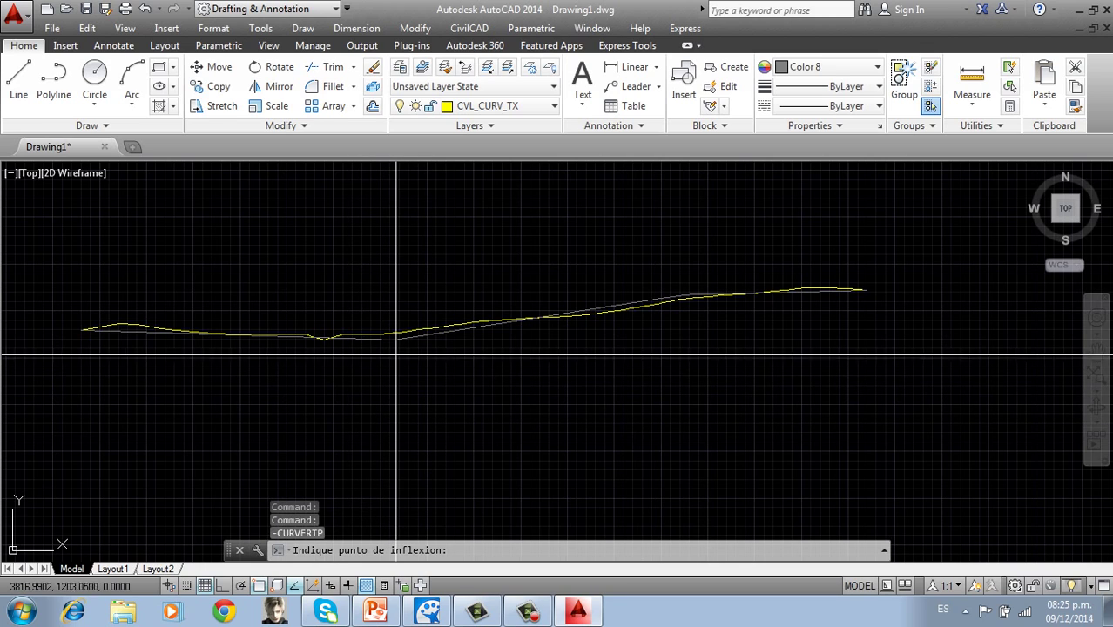
pyautogui.click(397, 337)
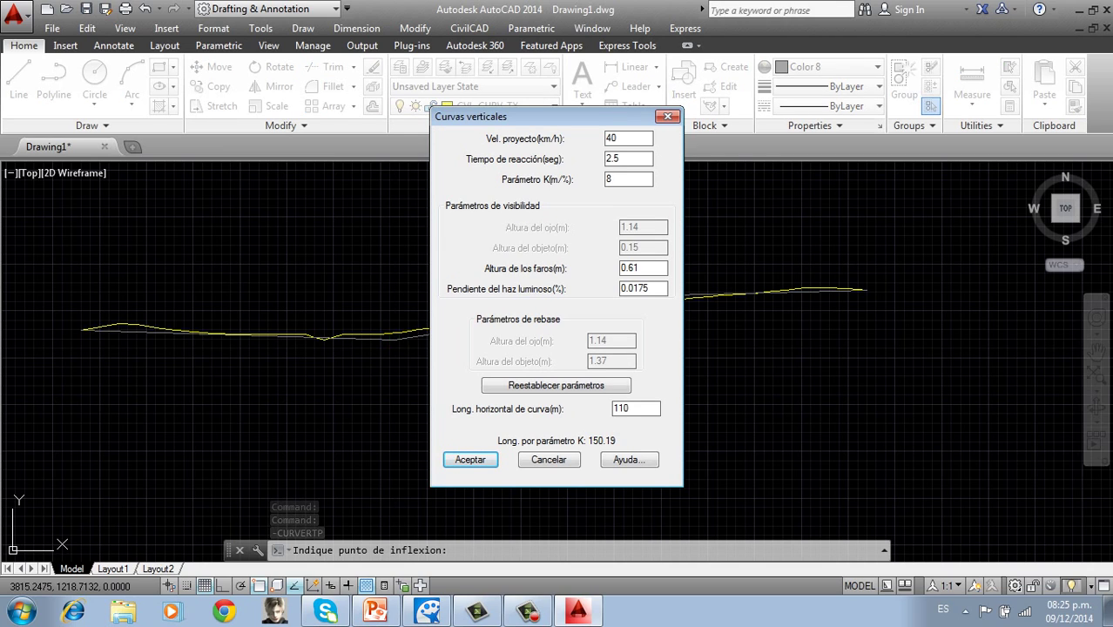
pyautogui.doubleClick(628, 178)
pyautogui.write('5')
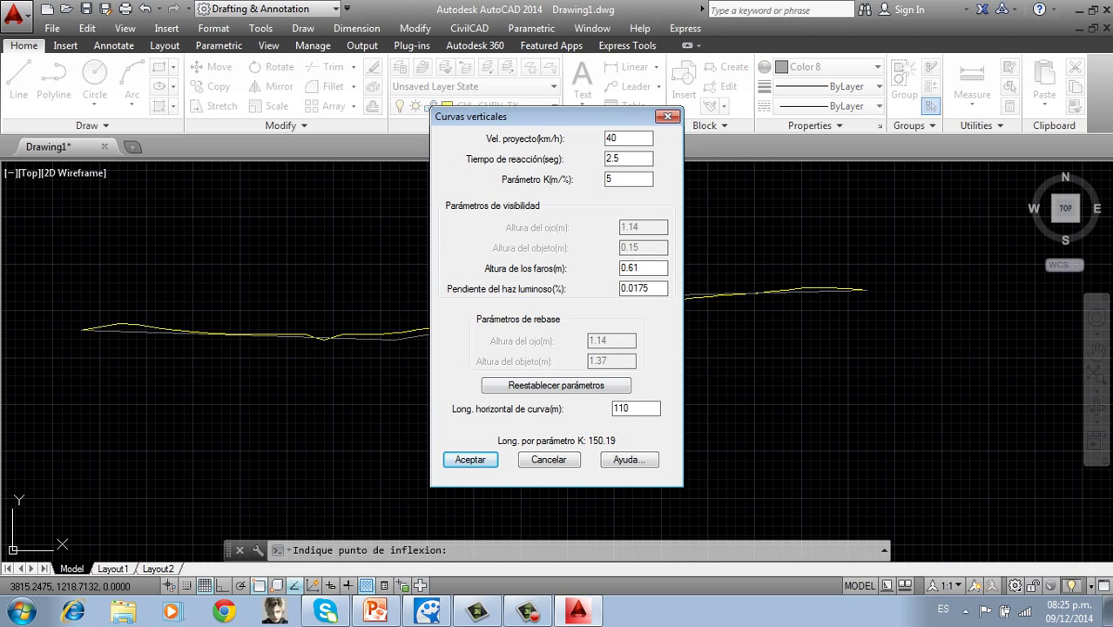
pyautogui.press('Return')
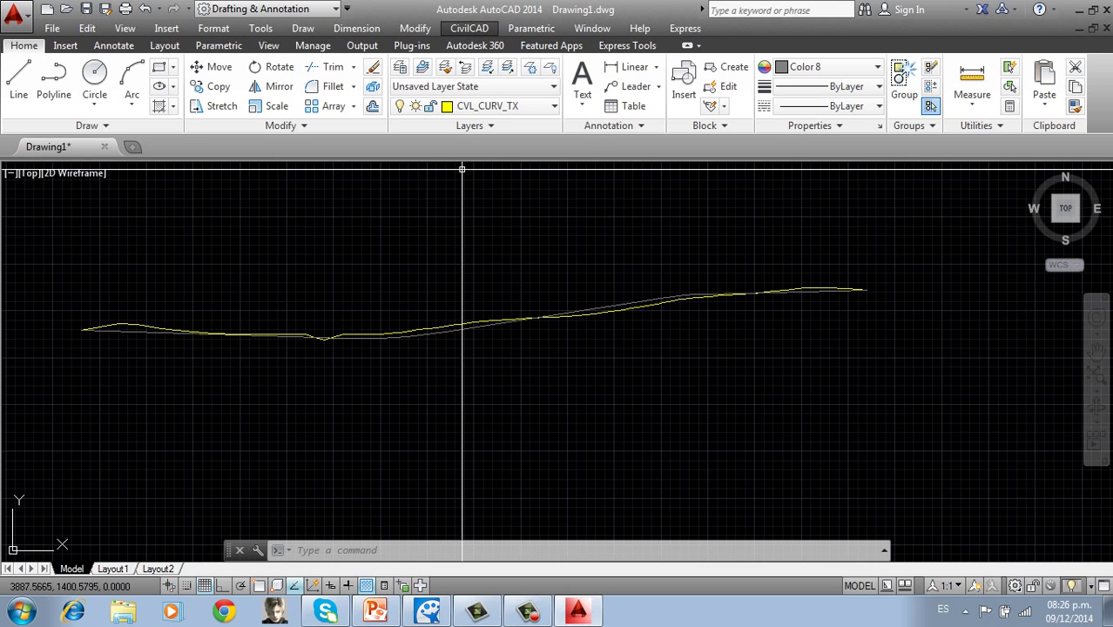
# Convert the grade polyline with its vertical curves into the project profile, referenced to the terrain profile
pyautogui.click(469, 28)
pyautogui.moveTo(522, 389)
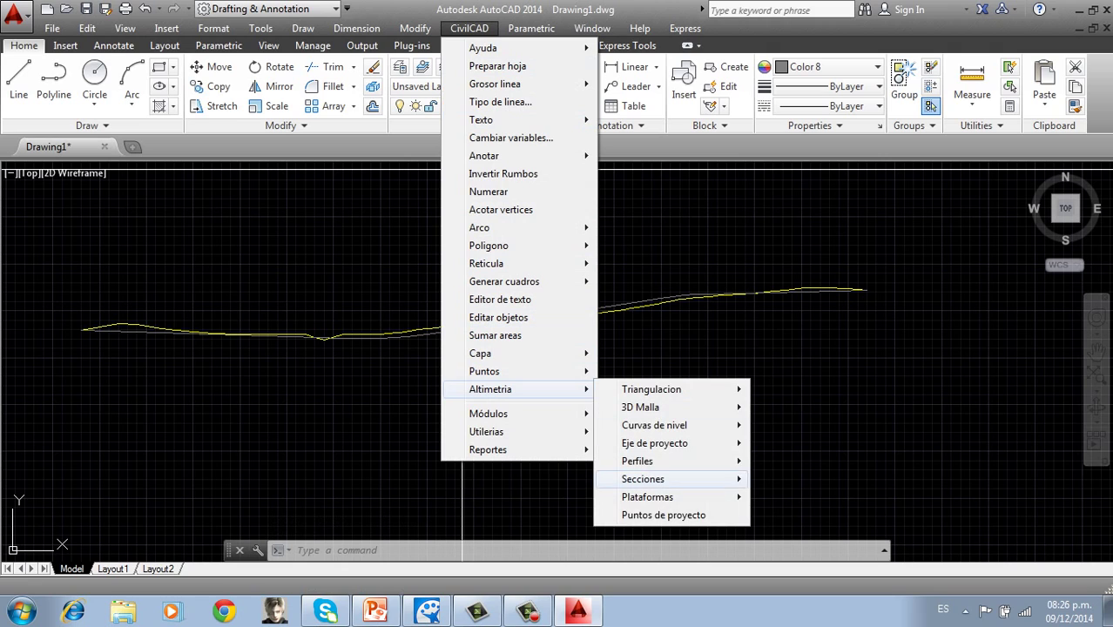
pyautogui.moveTo(637, 461)
pyautogui.moveTo(794, 497)
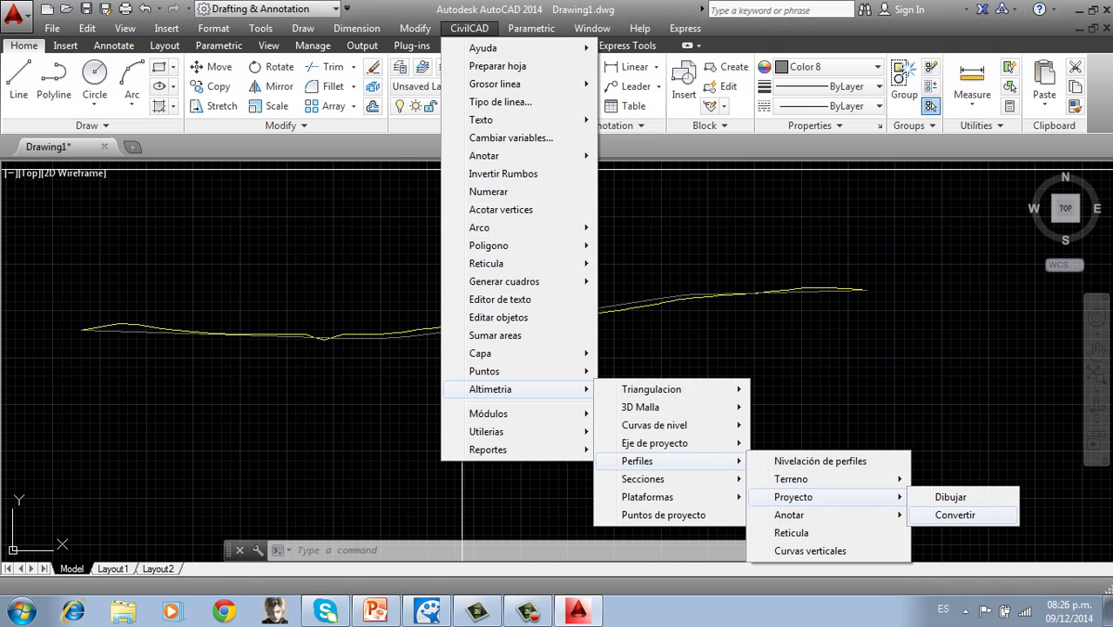
pyautogui.click(955, 514)
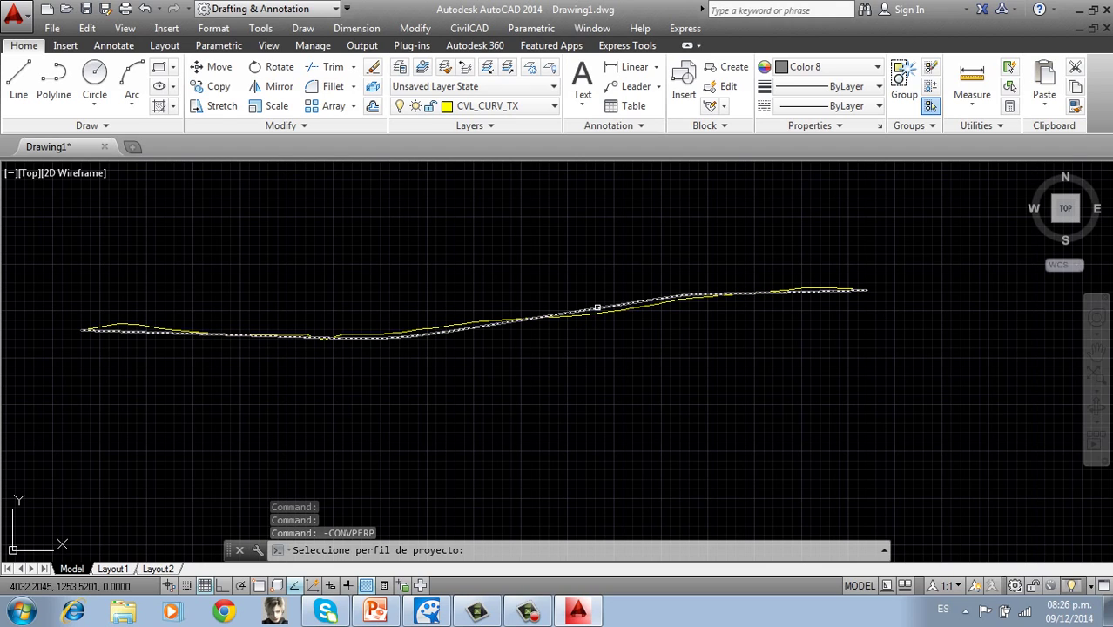
pyautogui.click(598, 306)
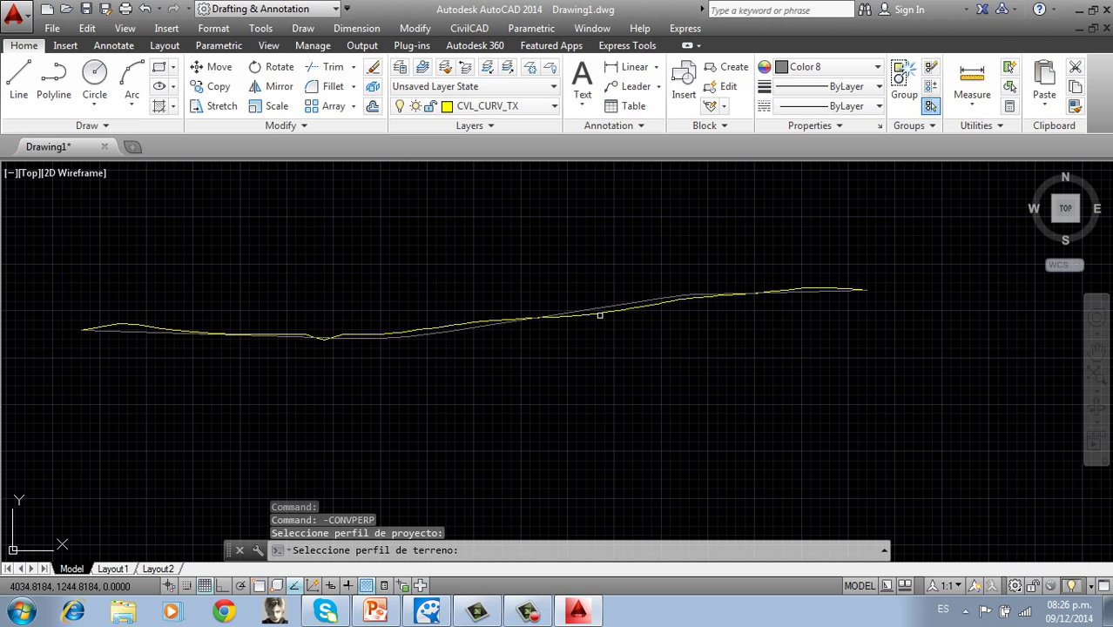
pyautogui.click(600, 313)
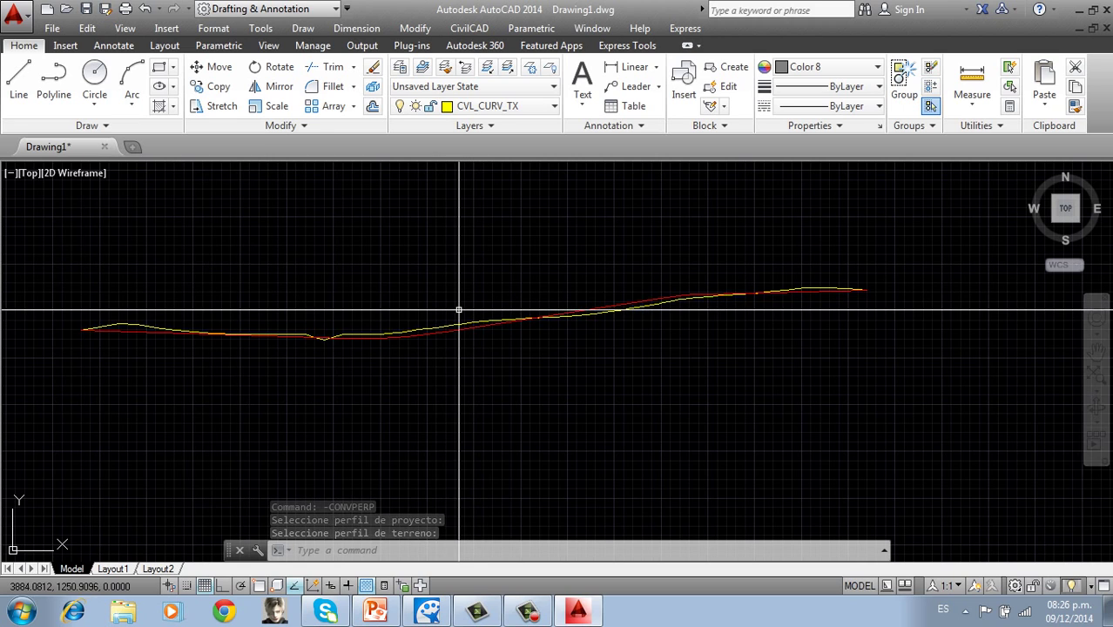
pyautogui.scroll(-2, 466, 306)
pyautogui.scroll(4, 472, 305)
pyautogui.scroll(-2, 474, 302)
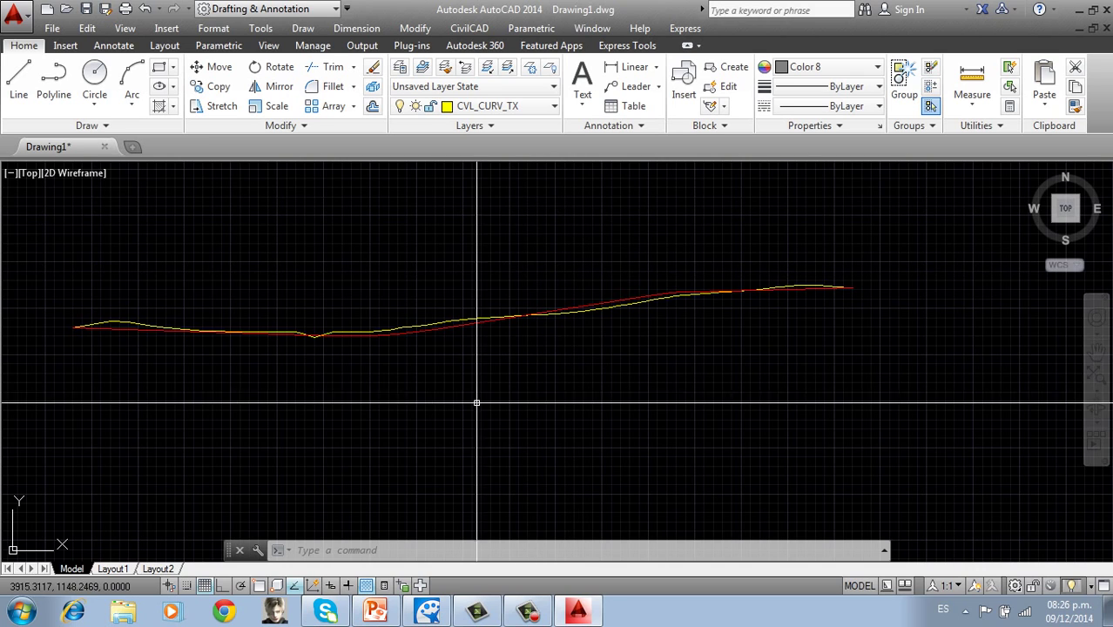
# Switch to PowerPoint, consult the embankment slope table on slide 7, and return to AutoCAD
pyautogui.click(374, 612)
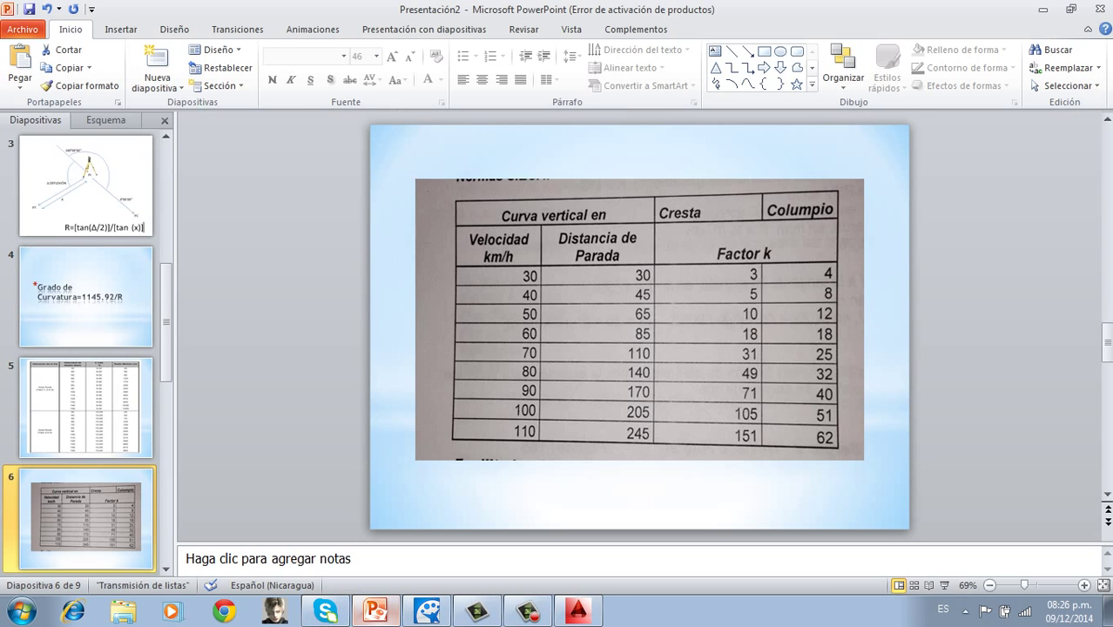
pyautogui.moveTo(167, 333); pyautogui.dragTo(167, 393)
pyautogui.click(86, 520)
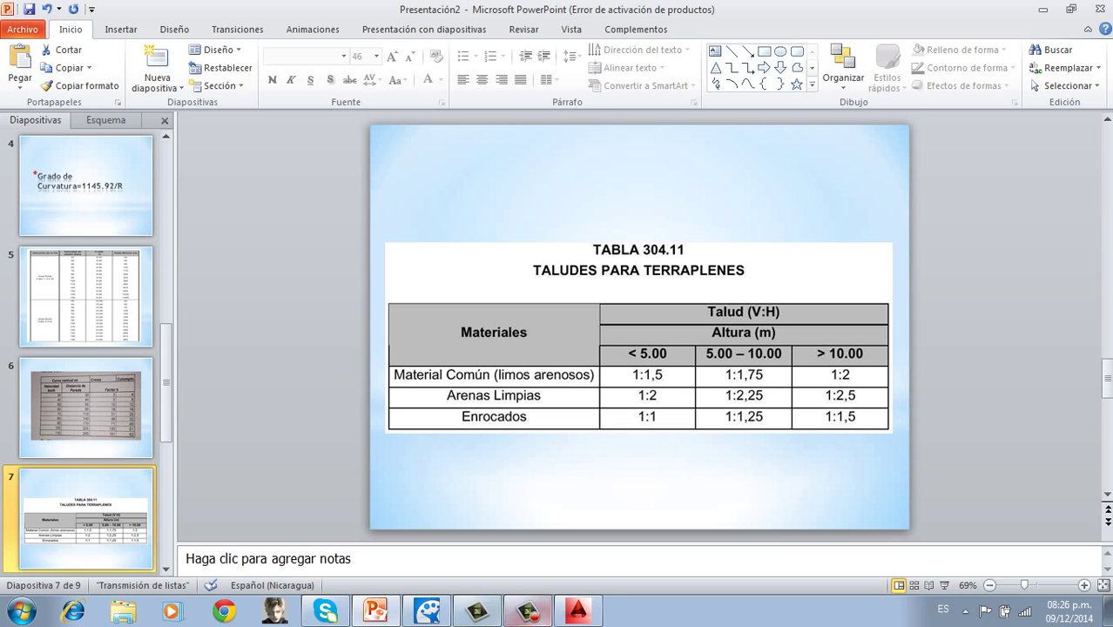
pyautogui.click(577, 611)
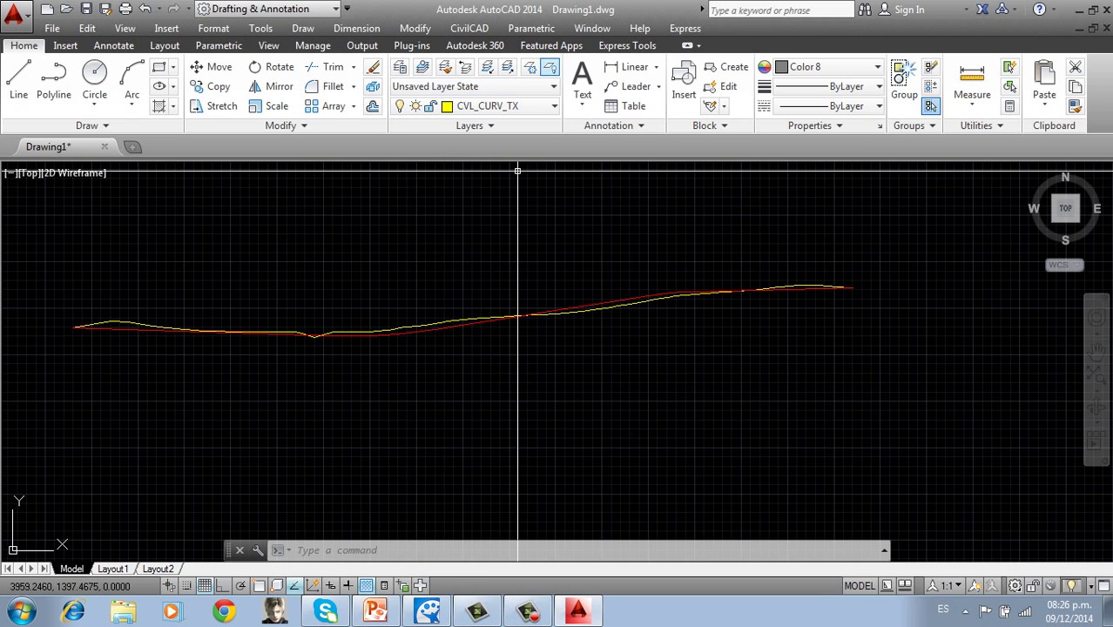
# Start the CivilCAD sections and volumes processing from the terrain profile, accepting the regeneration and choosing to draw A-B-C-E type sections
pyautogui.click(469, 27)
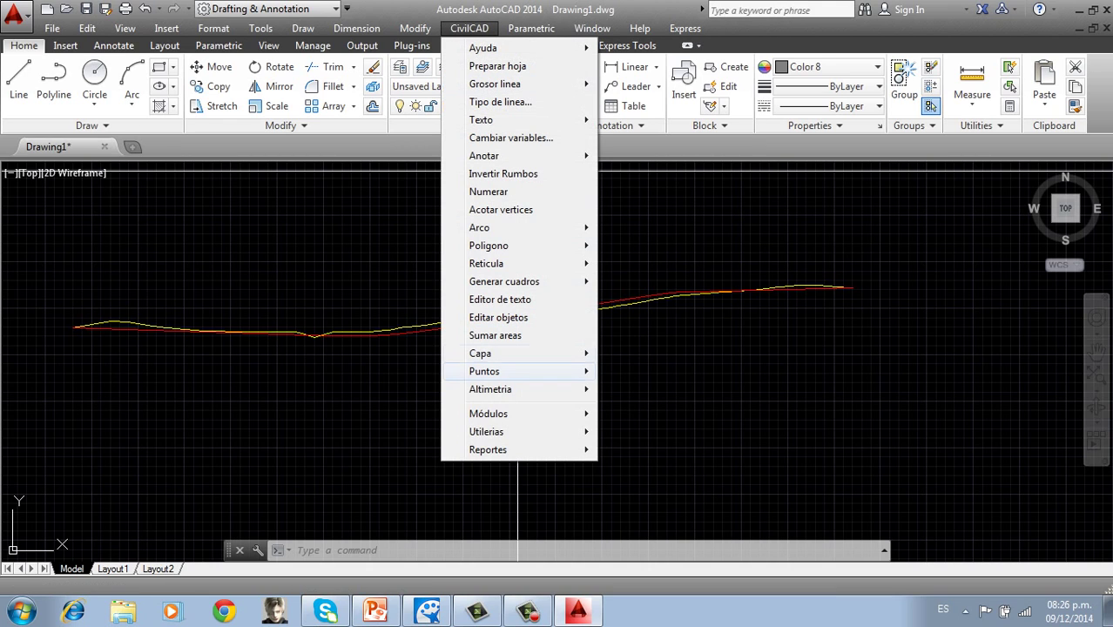
pyautogui.moveTo(522, 390)
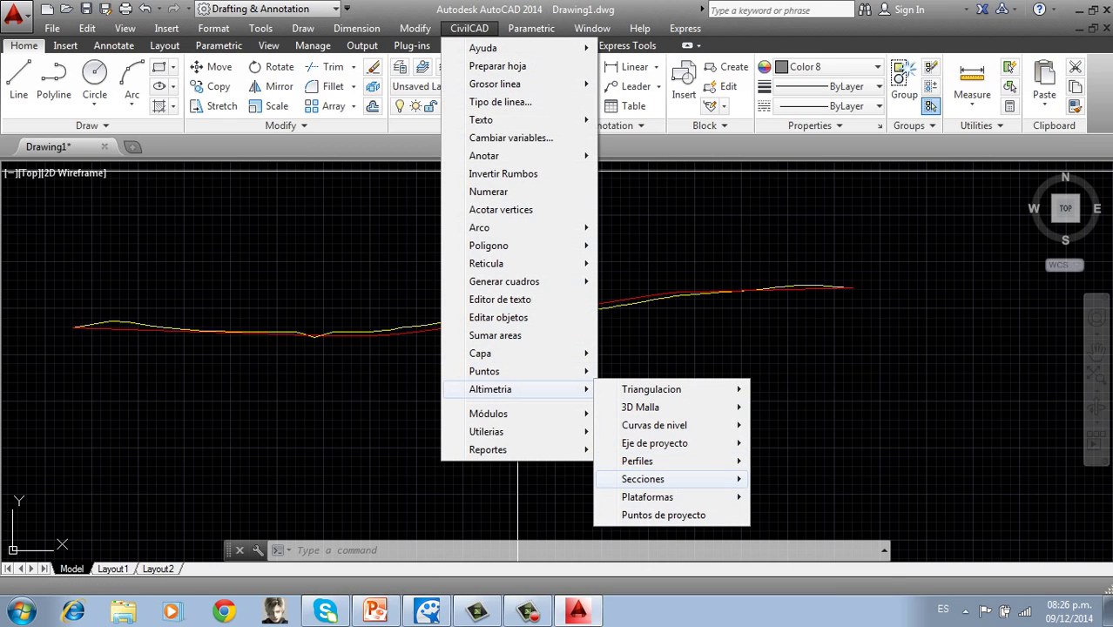
pyautogui.moveTo(654, 479)
pyautogui.moveTo(849, 479)
pyautogui.click(947, 479)
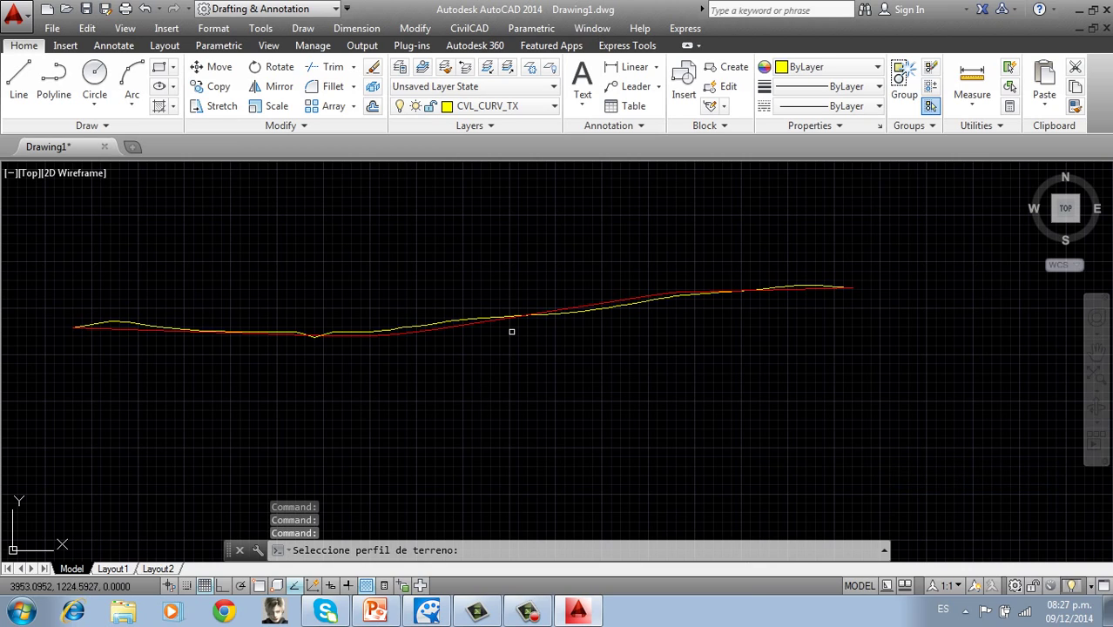
pyautogui.click(513, 315)
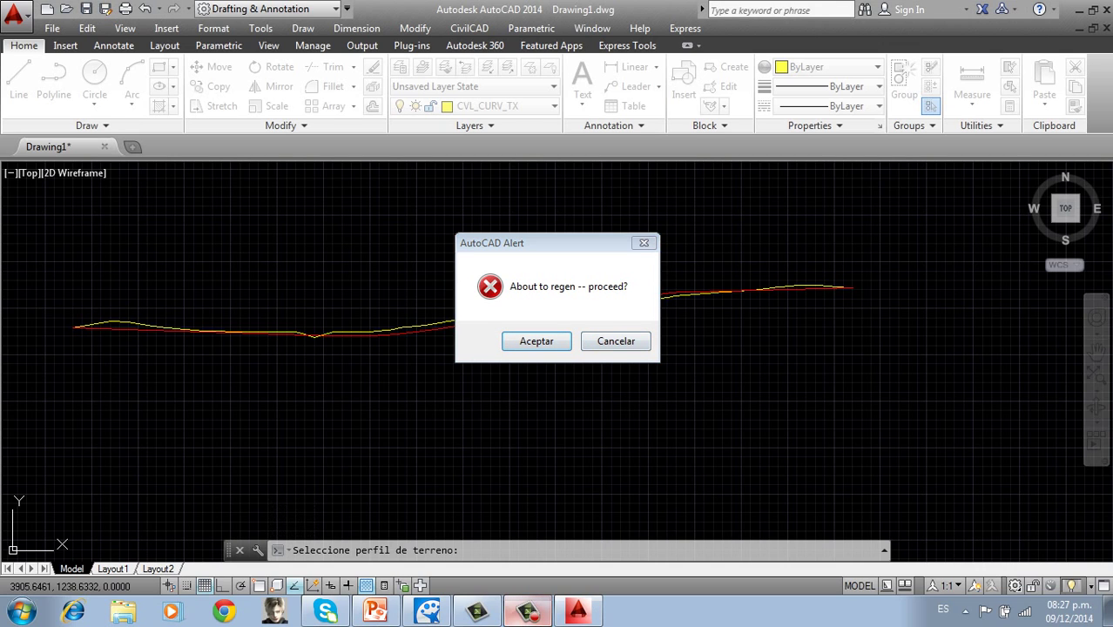
pyautogui.click(537, 341)
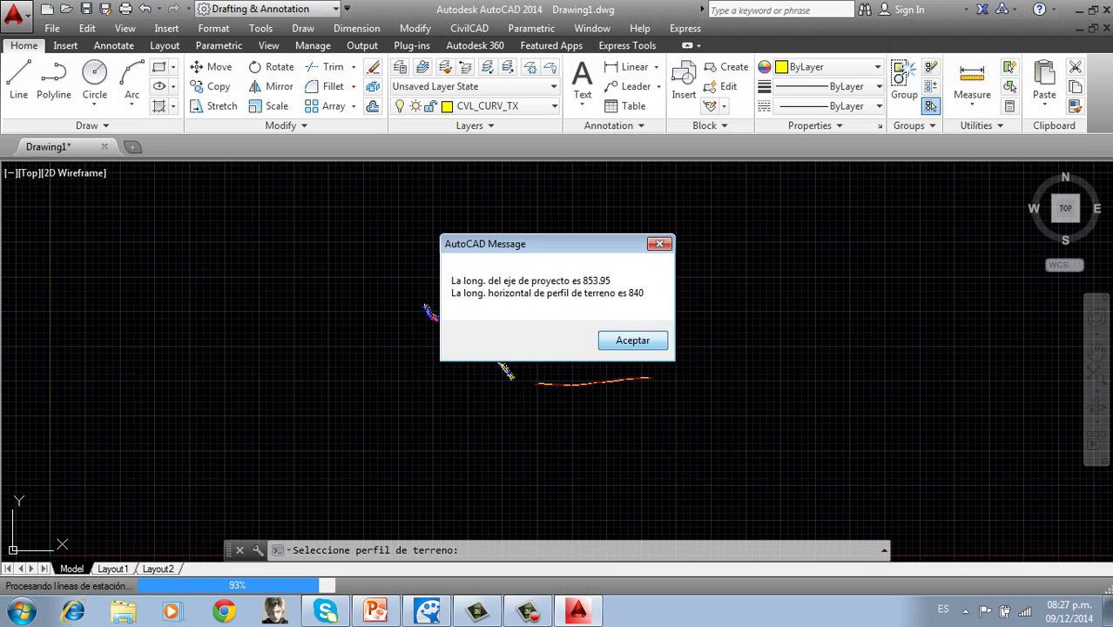
pyautogui.press('Return')
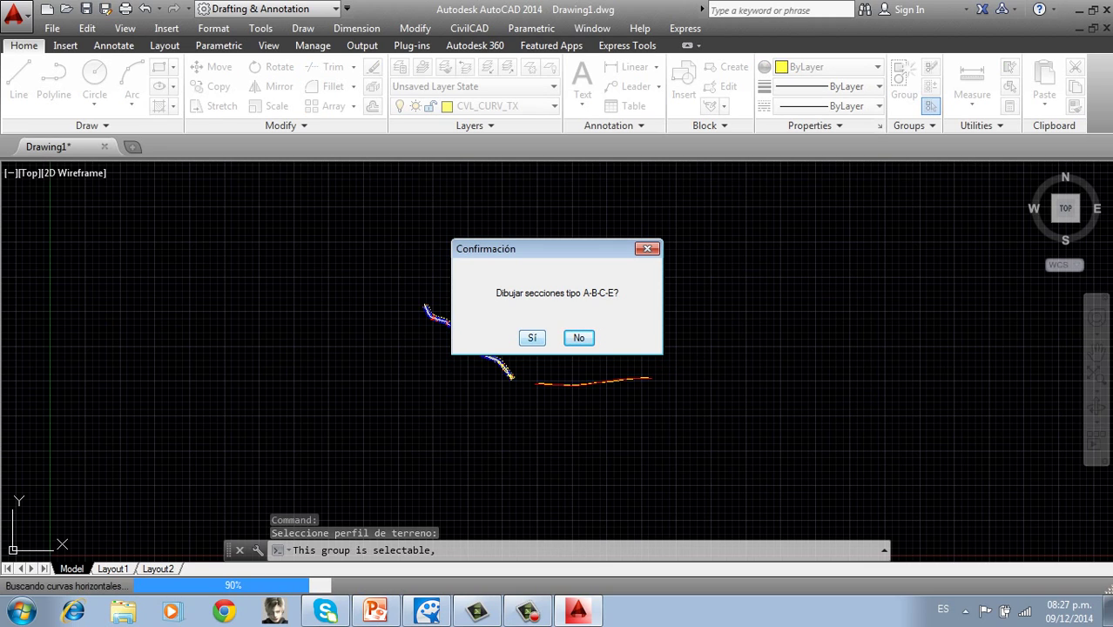
pyautogui.click(532, 338)
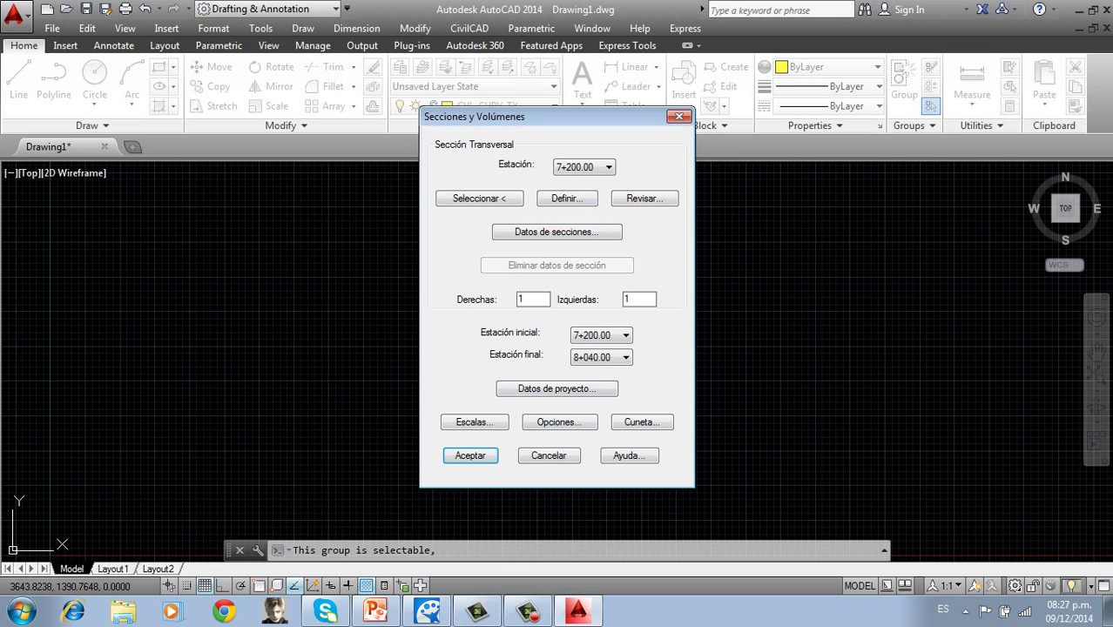
# Set both the right (Derechas) and left (Izquierdas) values of the cross section to 15
pyautogui.doubleClick(522, 299)
pyautogui.write('15')
pyautogui.press('Tab')
pyautogui.write('15')
# Define the symmetric cross section by adding a segment with a distance of 3.87 and a slope of -2
pyautogui.click(567, 199)
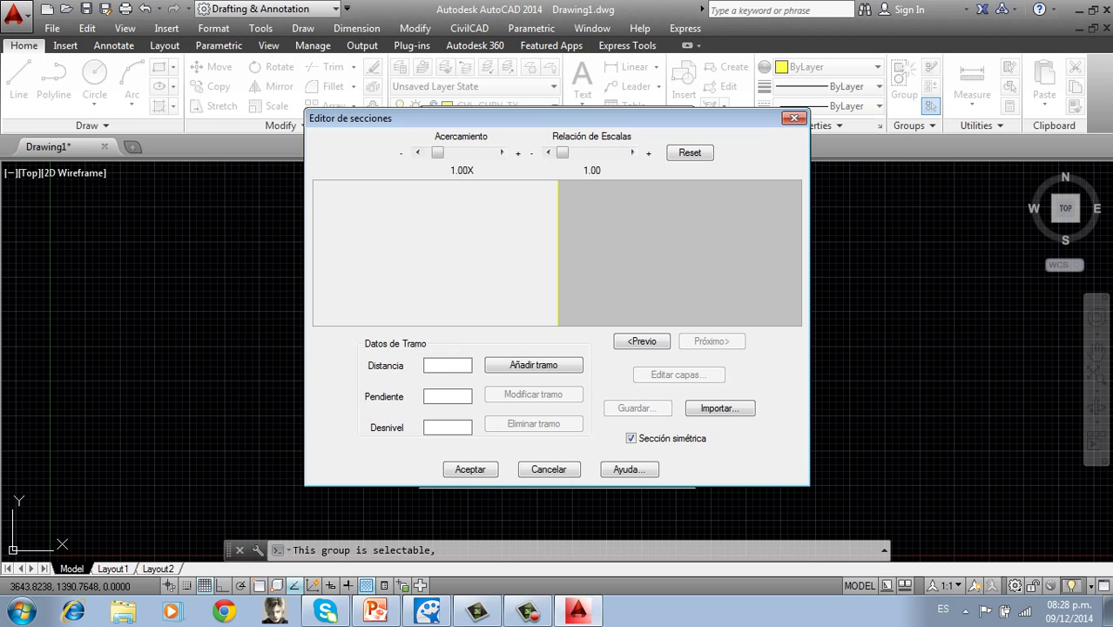
pyautogui.write('3.87')
pyautogui.write('-2')
pyautogui.press('Tab')
pyautogui.press('Return')
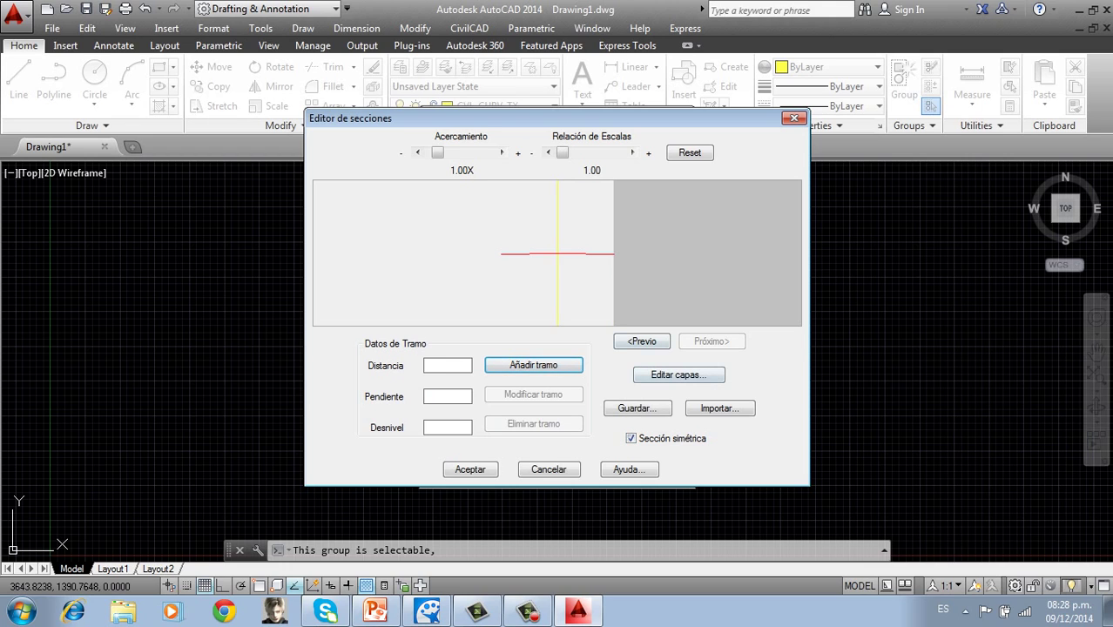
# Open the section's layer editor and start a parallel SUBRASANTE layer with a 0.30 m thickness at the centre
pyautogui.click(678, 375)
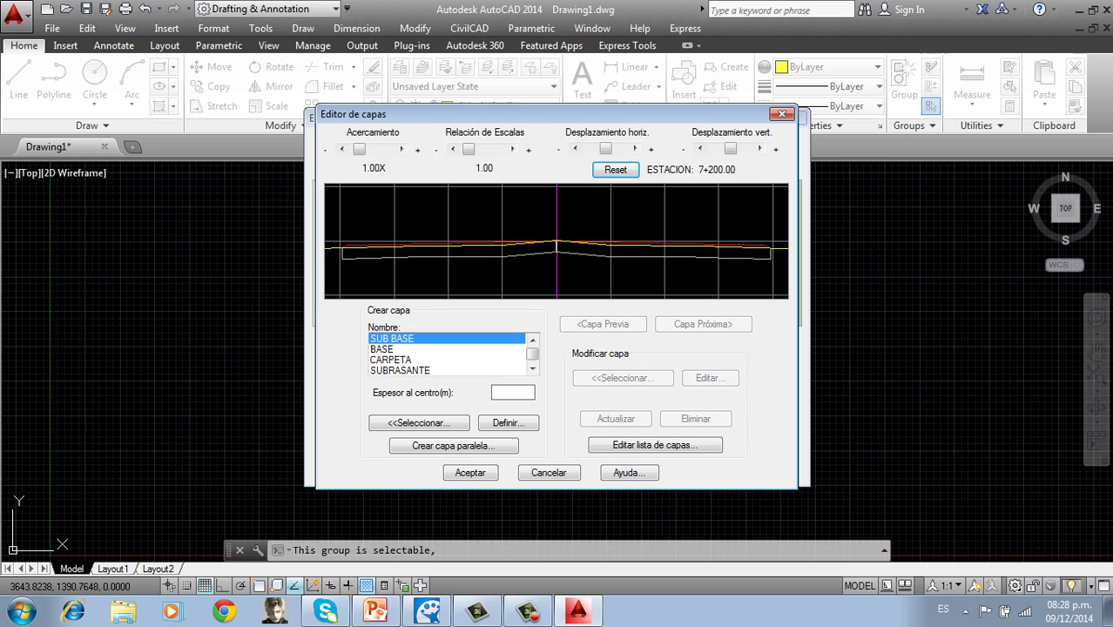
pyautogui.click(401, 370)
pyautogui.click(512, 393)
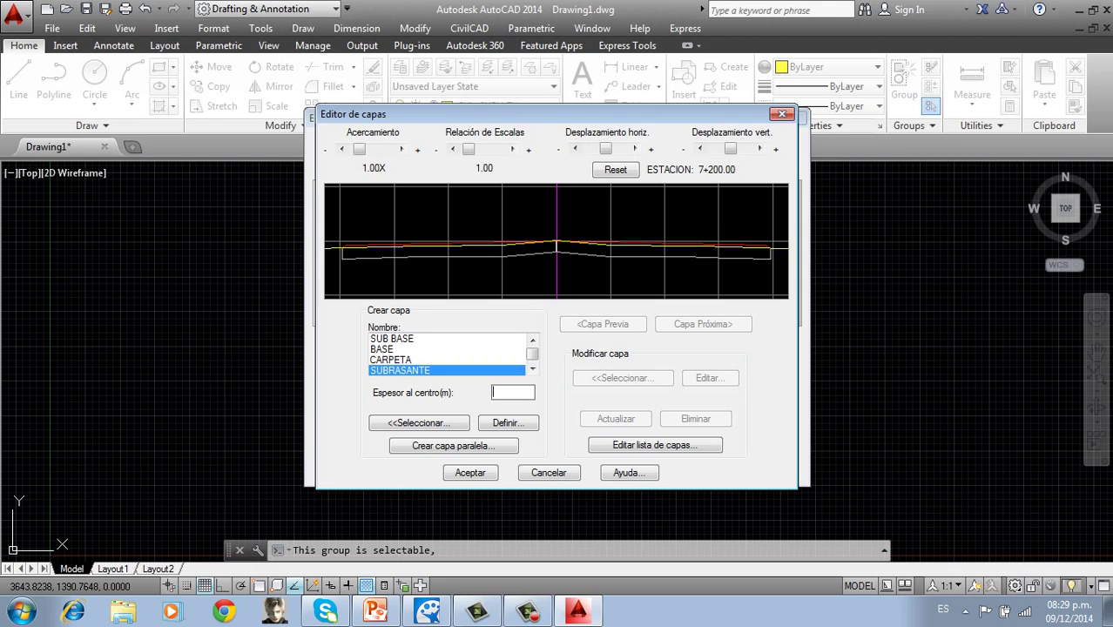
pyautogui.write('0.30')
pyautogui.click(453, 445)
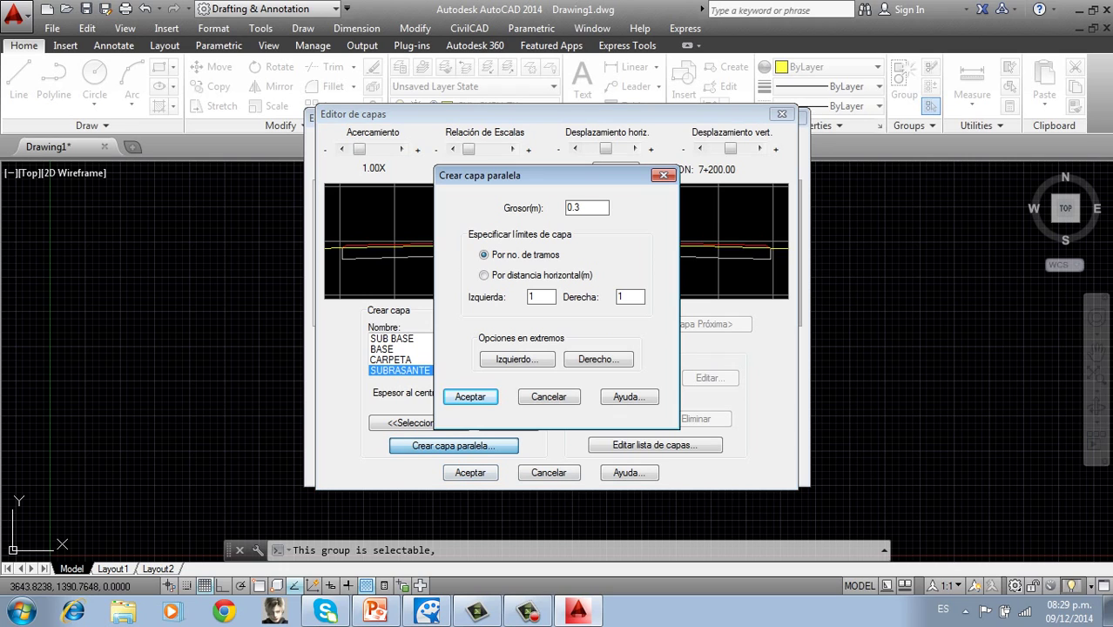
# Give the SUBRASANTE layer's ends a 1.5:1 slope with an end closing line, and create the parallel layer
pyautogui.click(513, 358)
pyautogui.click(477, 290)
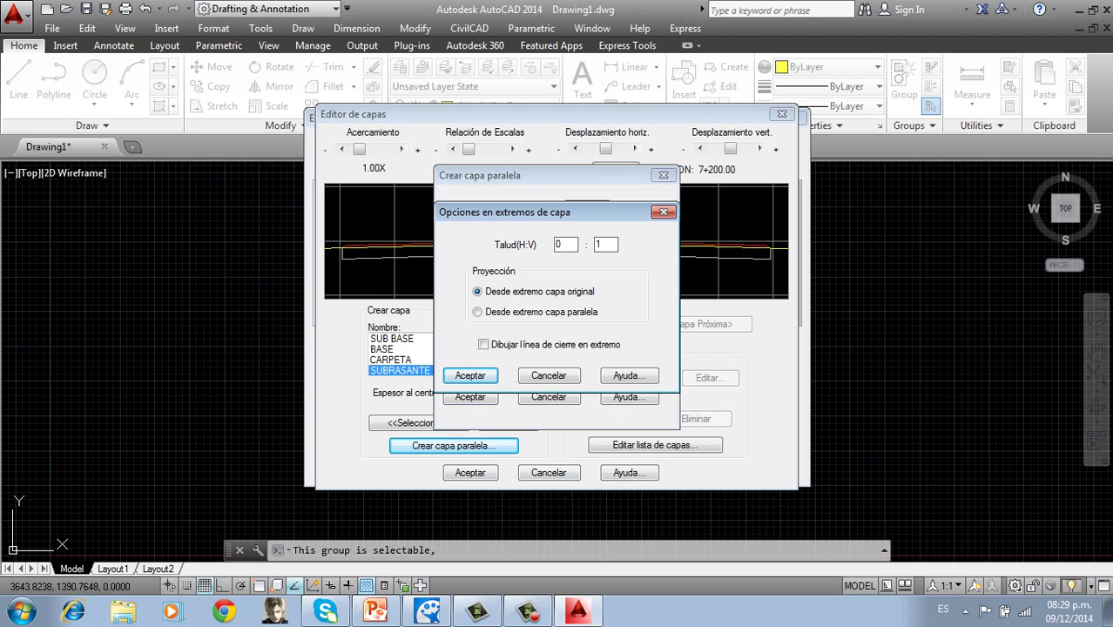
pyautogui.doubleClick(559, 244)
pyautogui.write('1.5')
pyautogui.click(469, 375)
pyautogui.write('1.5')
pyautogui.click(483, 344)
pyautogui.click(470, 375)
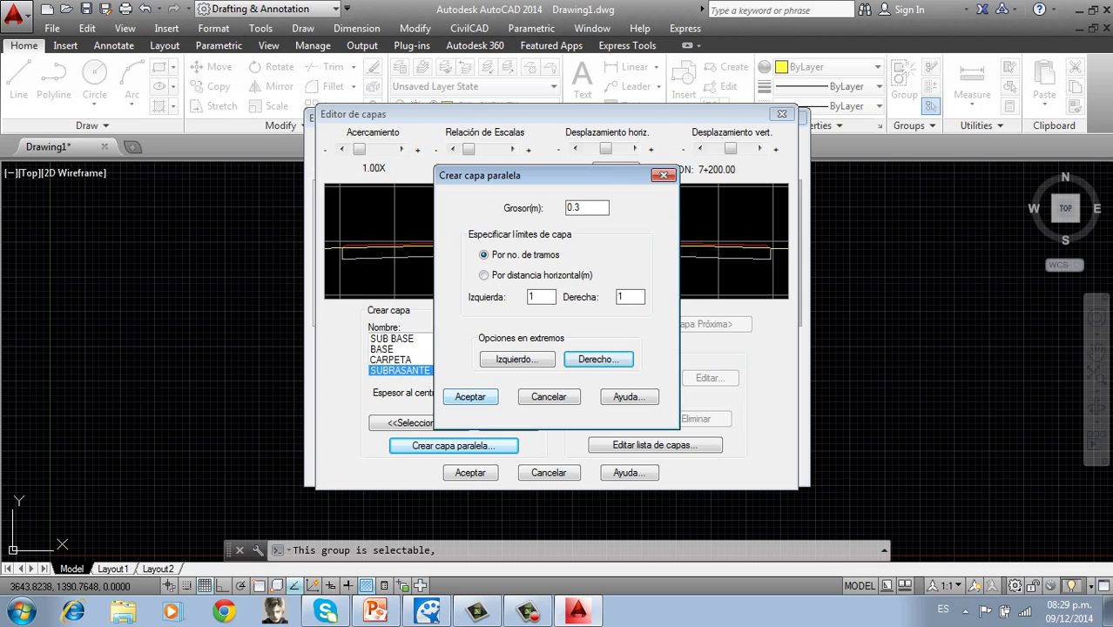
pyautogui.press('Return')
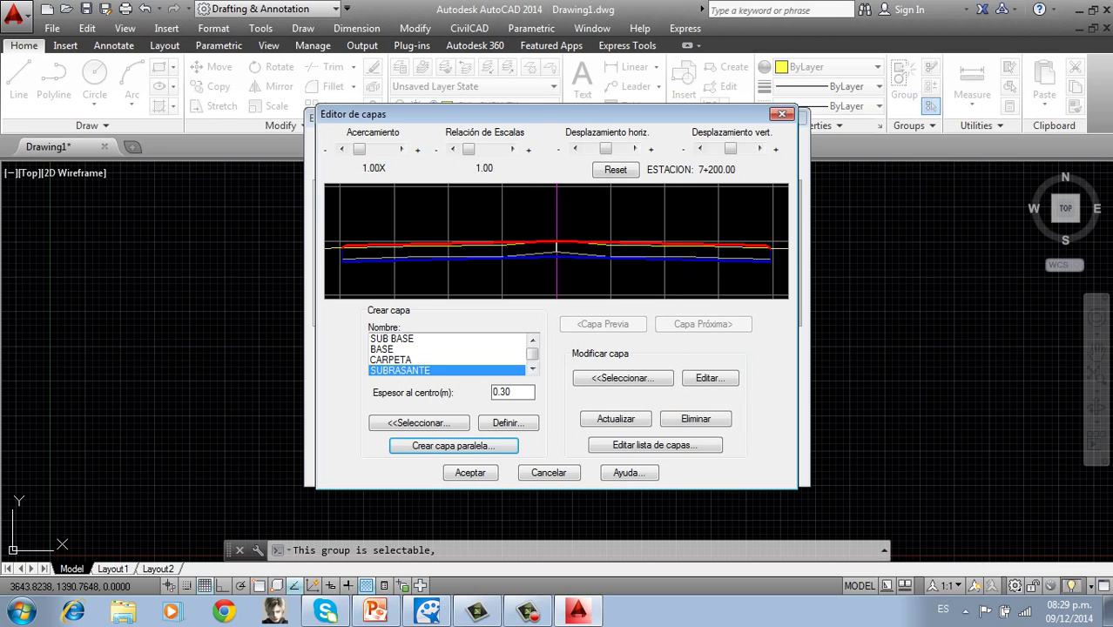
# Start a parallel BASE layer with a 0.20 m thickness at the centre
pyautogui.click(392, 349)
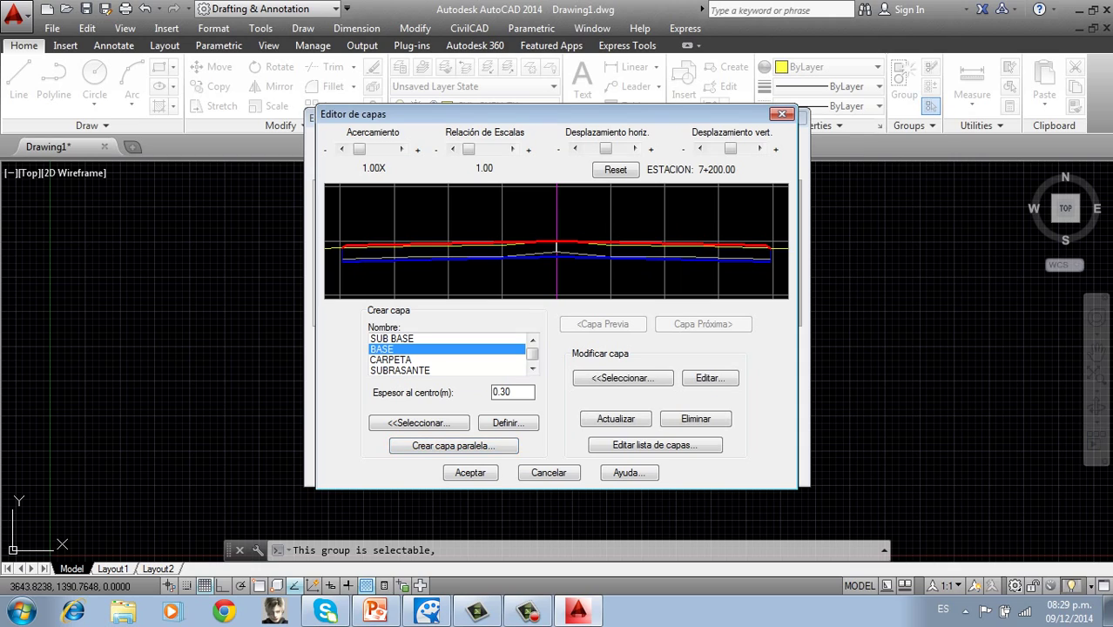
pyautogui.press('BackSpace')
pyautogui.write('2')
pyautogui.click(453, 445)
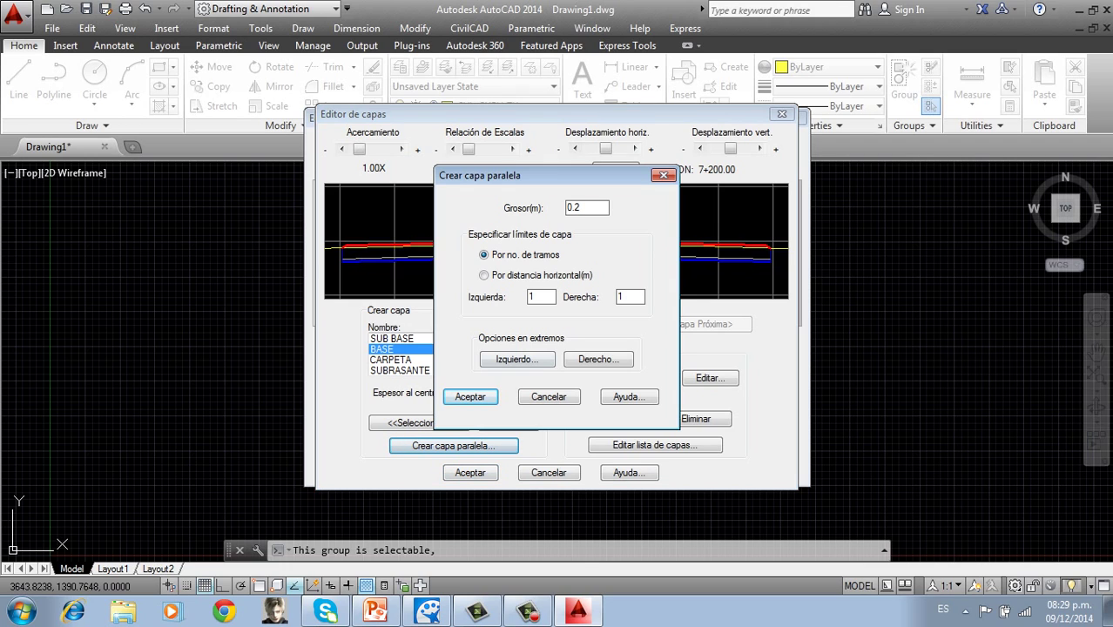
# Create the BASE layer with 1.5:1 slopes at both ends, projected from the parallel layer's edge and drawn with closing lines
pyautogui.click(516, 359)
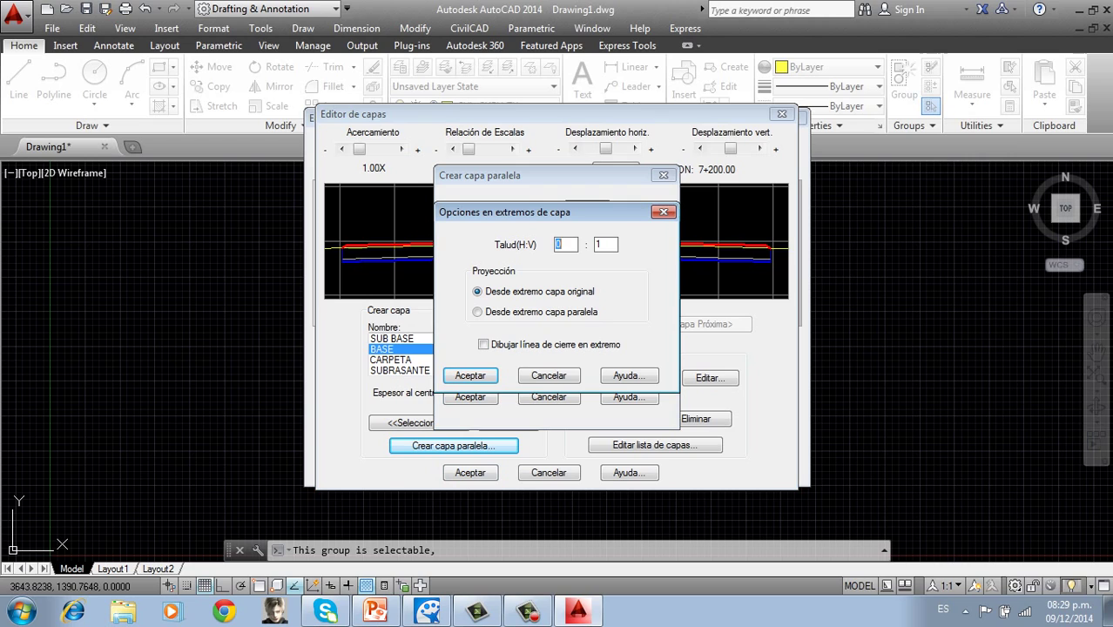
pyautogui.write('.5')
pyautogui.click(477, 312)
pyautogui.click(483, 344)
pyautogui.click(470, 375)
pyautogui.click(599, 359)
pyautogui.click(483, 344)
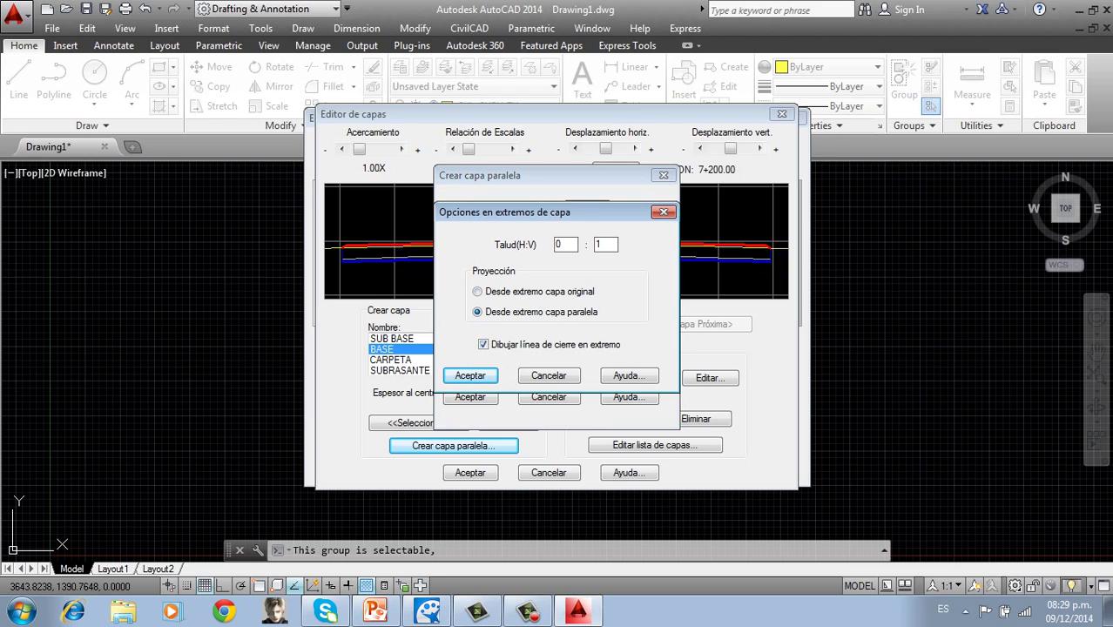
pyautogui.doubleClick(559, 245)
pyautogui.write('1.5')
pyautogui.press('Return')
pyautogui.press('Return')
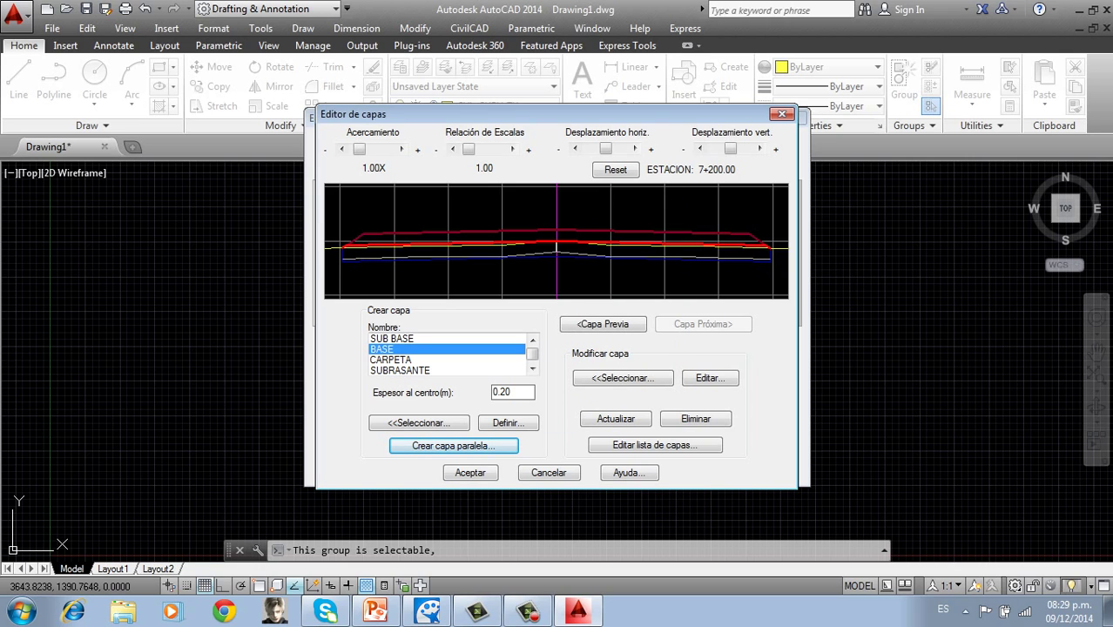
# Start a parallel CARPETA layer with a 0.05 m thickness at the centre
pyautogui.click(391, 360)
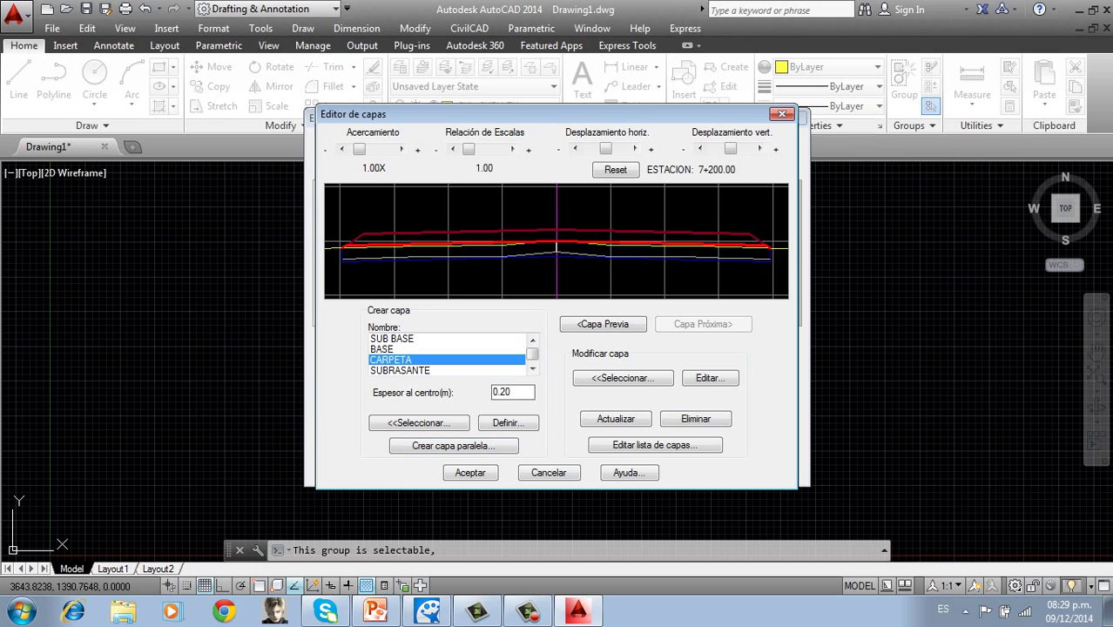
pyautogui.press('BackSpace')
pyautogui.press('BackSpace')
pyautogui.press('BackSpace')
pyautogui.write('.0.5')
pyautogui.press('BackSpace')
pyautogui.press('BackSpace')
pyautogui.write('5')
pyautogui.click(454, 445)
# Limit the CARPETA layer by horizontal distance to 3.5 m on both the left and right sides
pyautogui.click(485, 275)
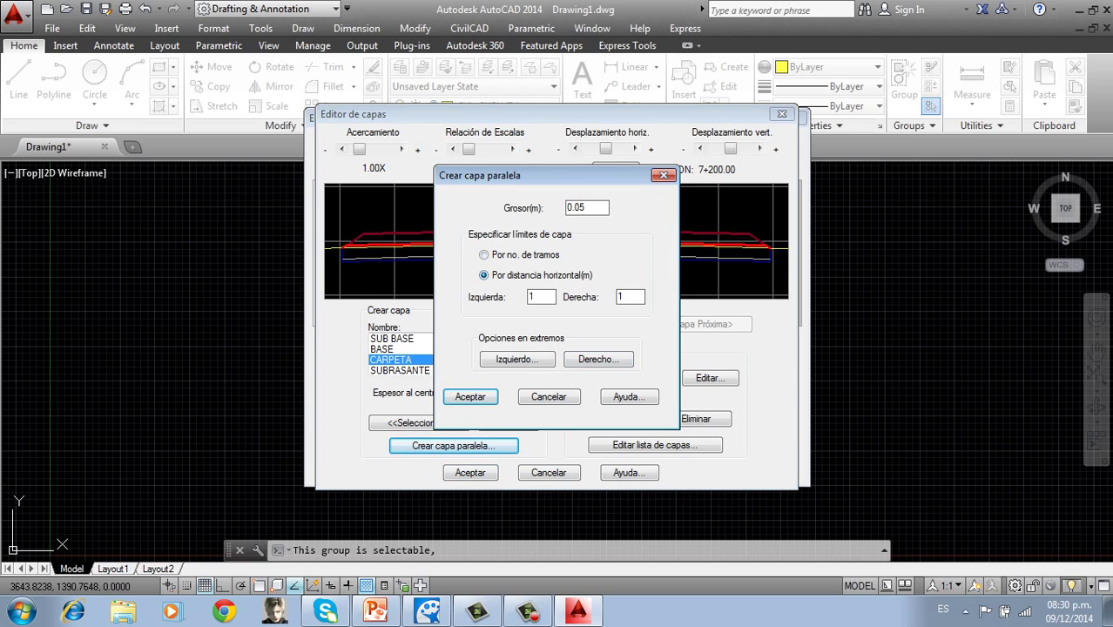
pyautogui.doubleClick(534, 297)
pyautogui.write('3.5')
pyautogui.doubleClick(621, 297)
pyautogui.write('3.5')
# Create the CARPETA layer with 1.5:1 slopes at both ends, projected from the parallel layer's edge with closing lines, and accept the section definition
pyautogui.click(598, 360)
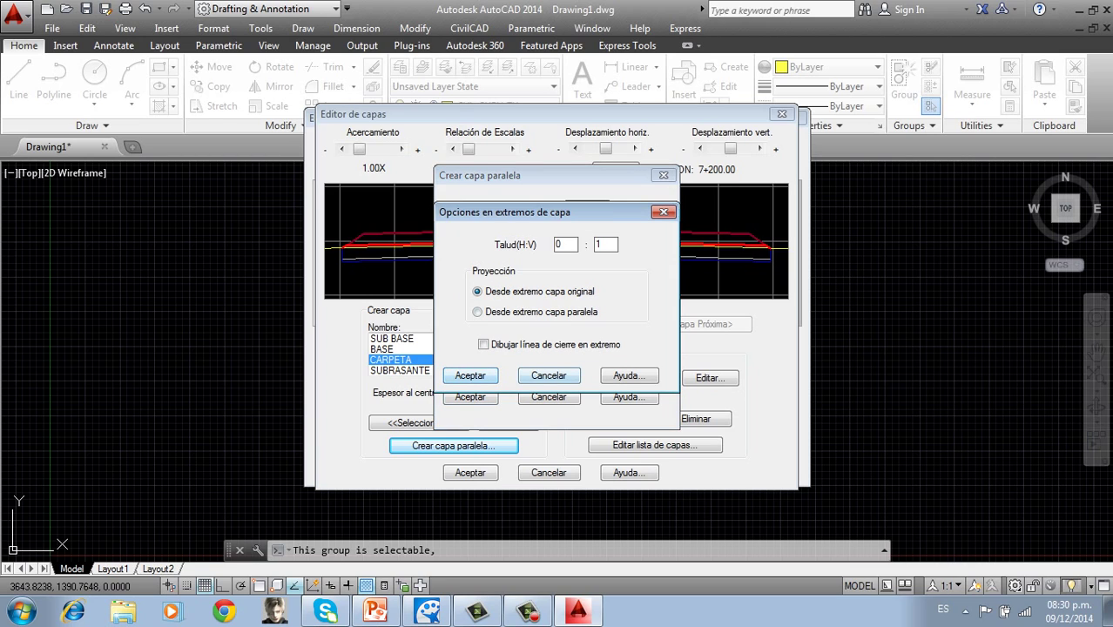
pyautogui.click(478, 312)
pyautogui.click(483, 345)
pyautogui.doubleClick(559, 244)
pyautogui.write('1.5')
pyautogui.click(470, 376)
pyautogui.click(598, 359)
pyautogui.click(478, 312)
pyautogui.click(484, 345)
pyautogui.doubleClick(559, 244)
pyautogui.write('1.5')
pyautogui.click(471, 375)
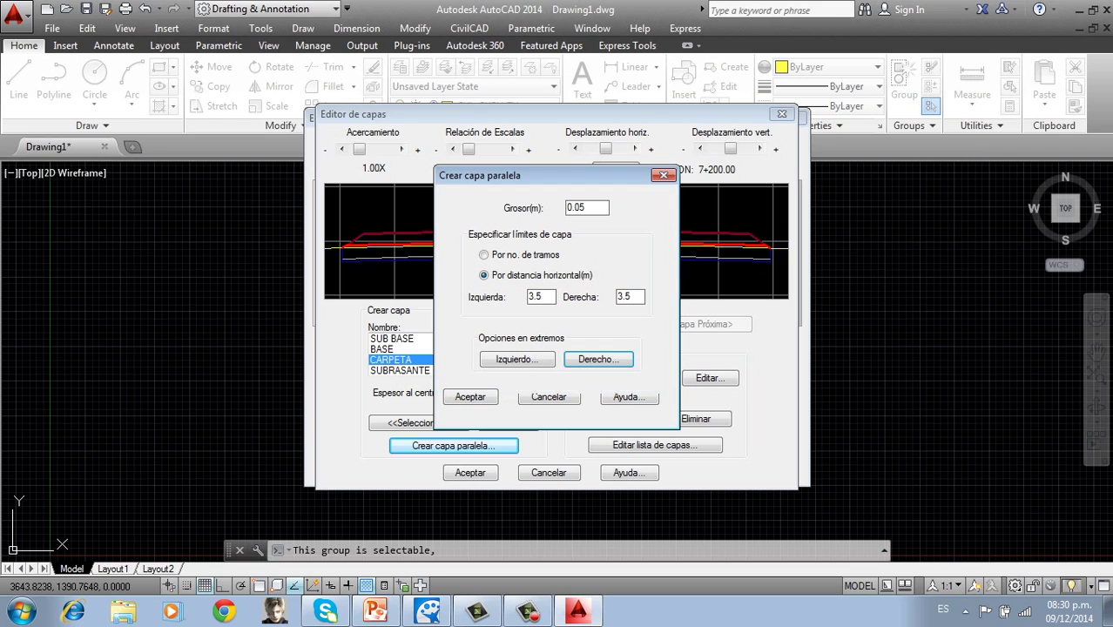
pyautogui.click(471, 397)
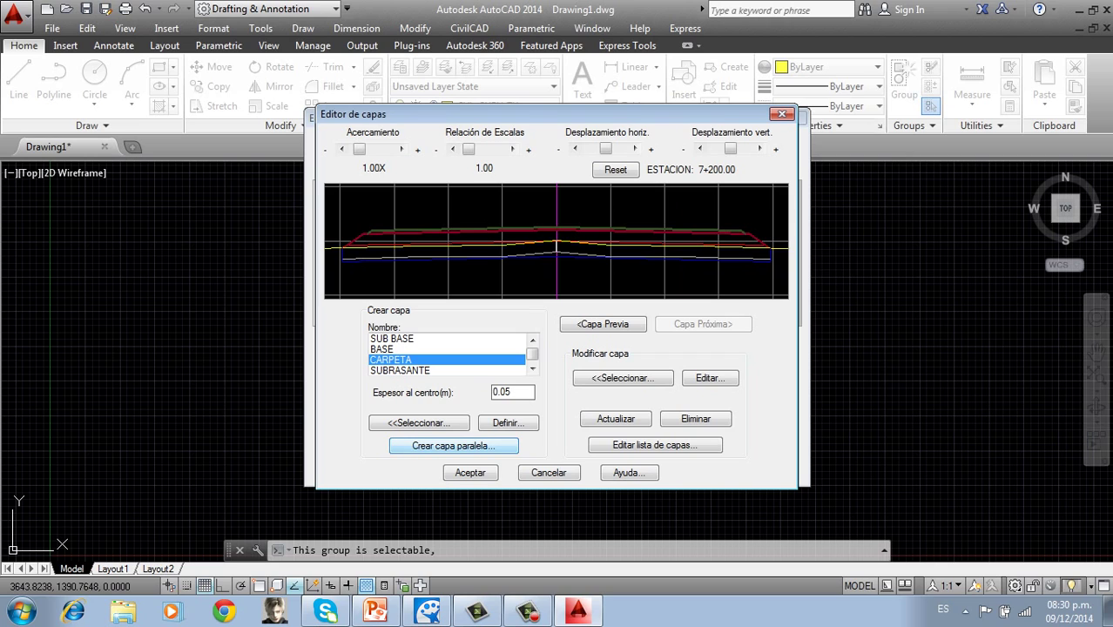
pyautogui.click(470, 472)
pyautogui.click(470, 469)
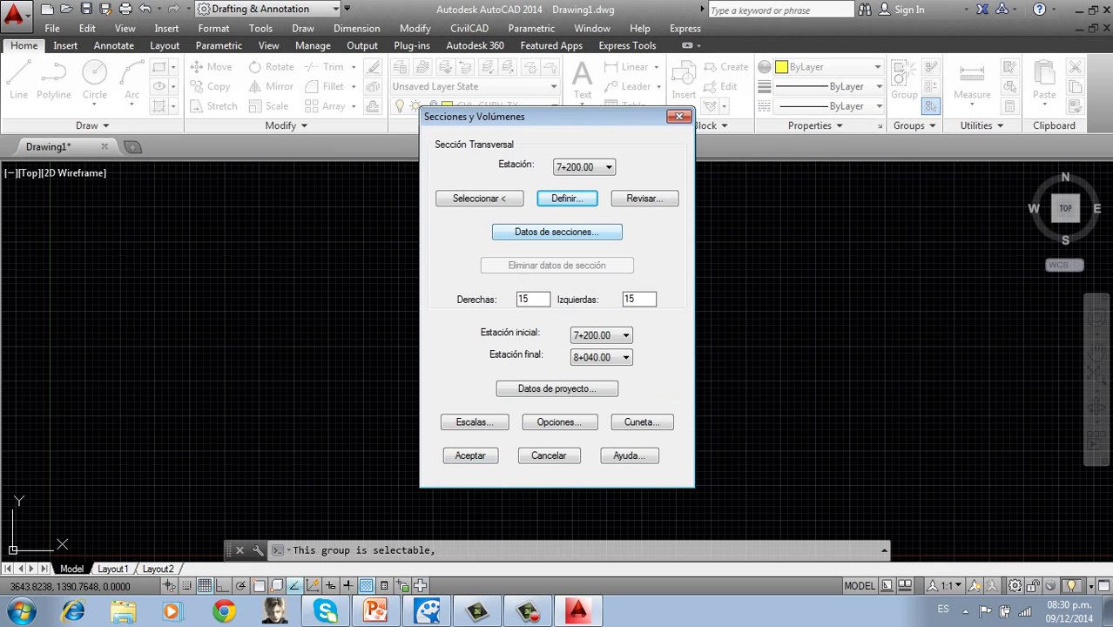
# Accept symmetric section slopes of 0.5:1 in cut and 1.5:1 in fill in the section data
pyautogui.click(556, 232)
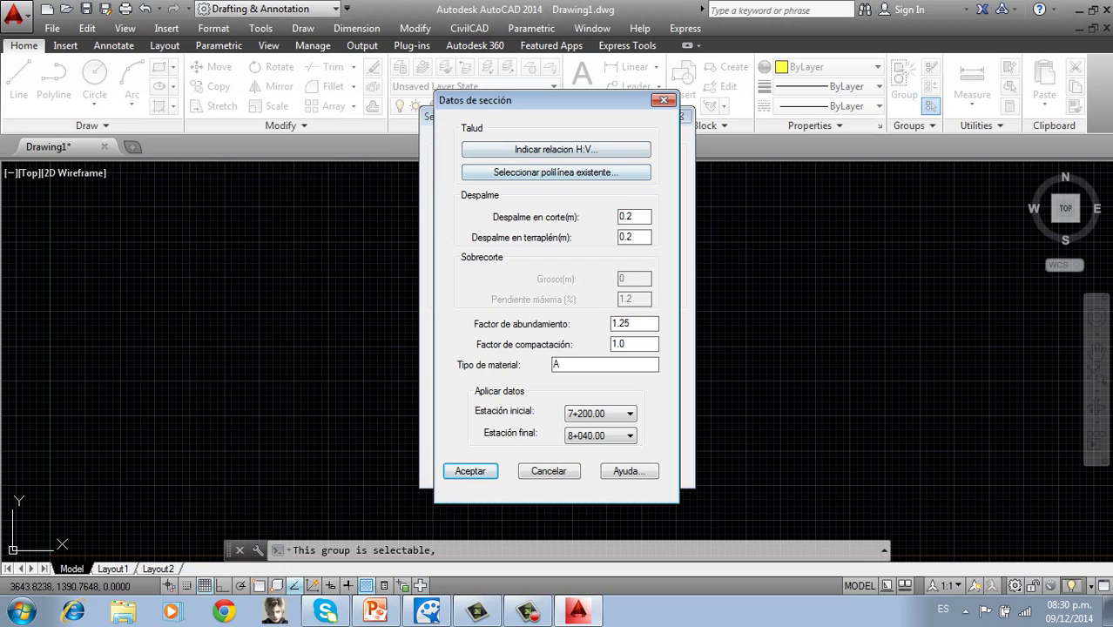
pyautogui.click(556, 149)
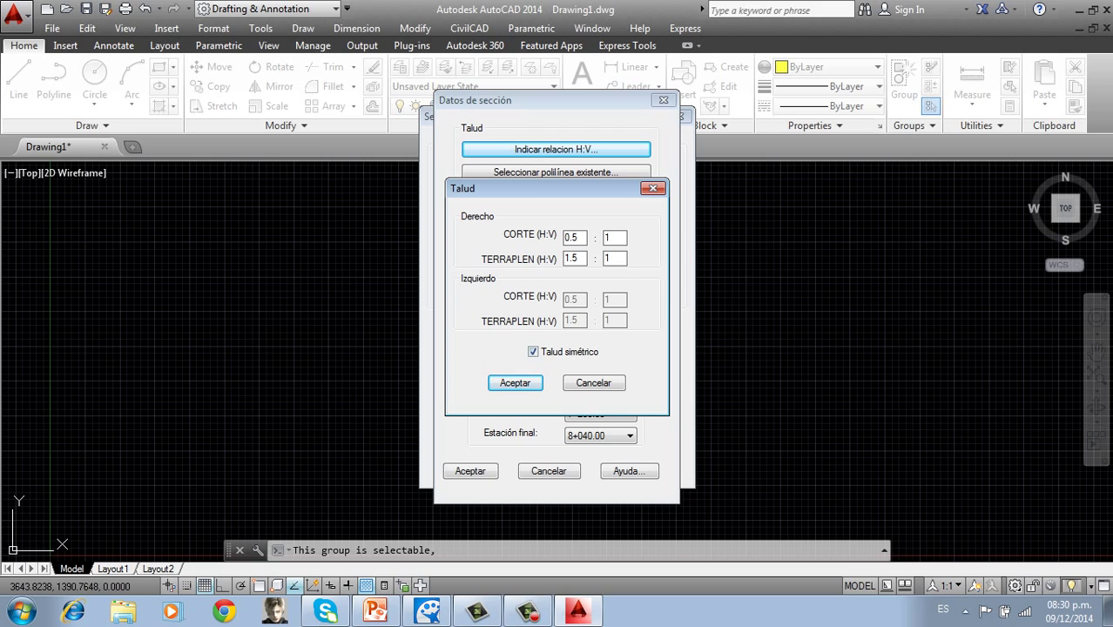
pyautogui.click(515, 382)
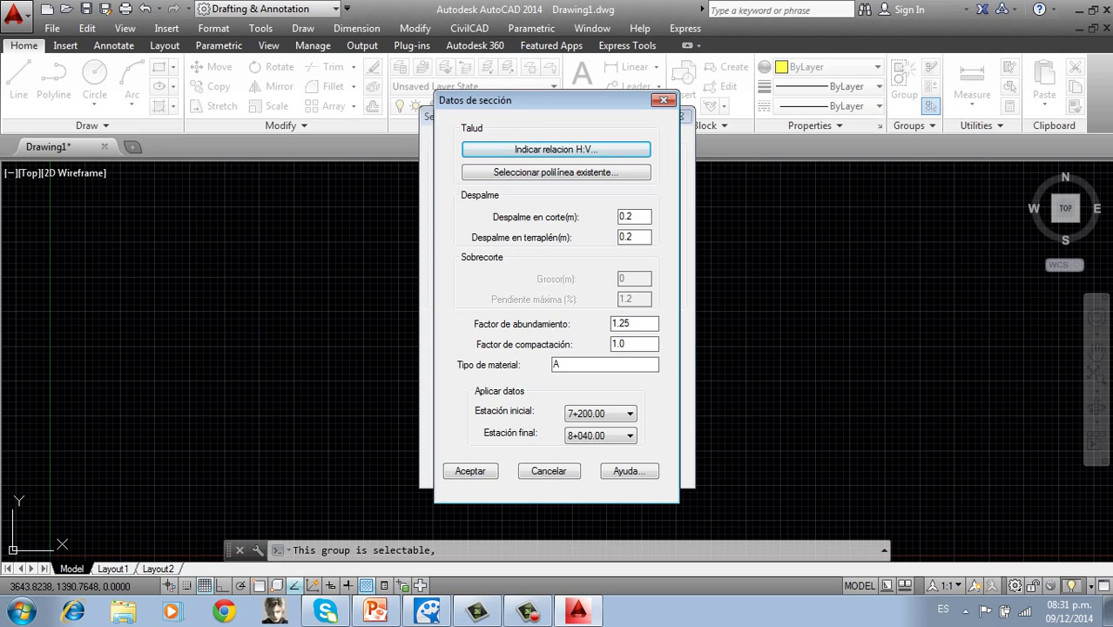
# Check the soil factor table in PowerPoint, and set the section data's compaction factor to 0.90 and material type to B in AutoCAD
pyautogui.click(376, 611)
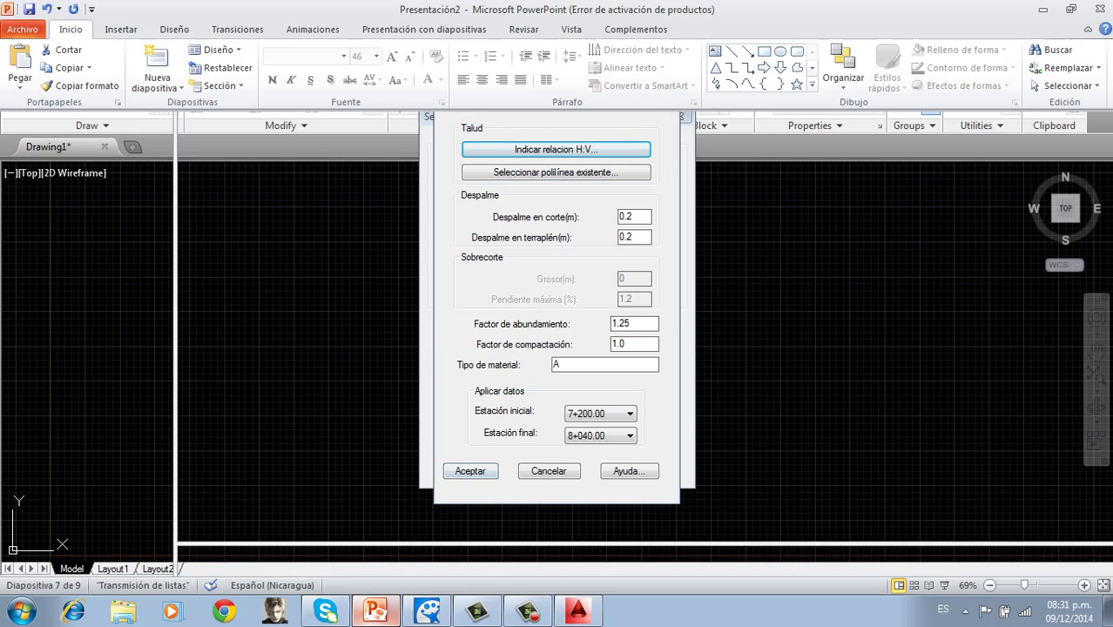
pyautogui.press('Down')
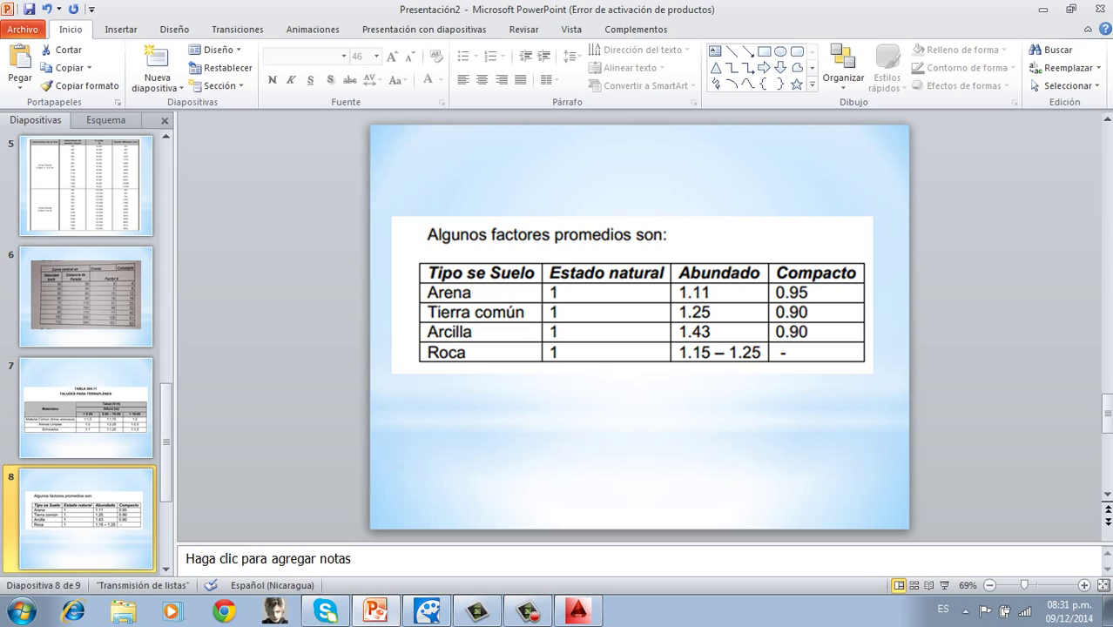
pyautogui.click(578, 610)
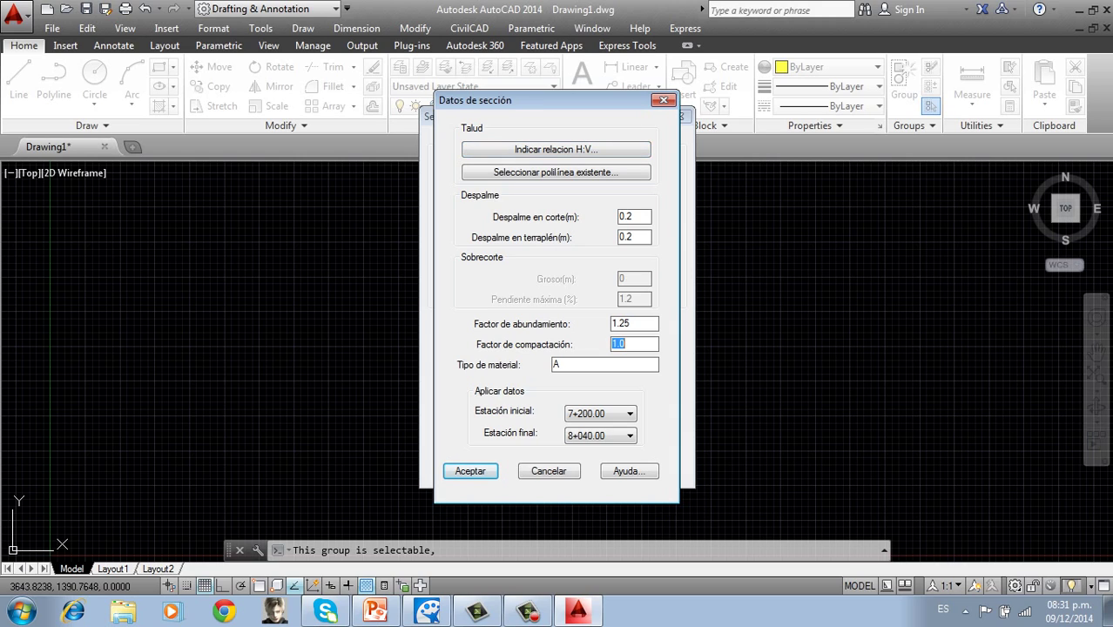
pyautogui.write('0.90')
pyautogui.press('Tab')
pyautogui.press('BackSpace')
pyautogui.write('B')
pyautogui.press('Return')
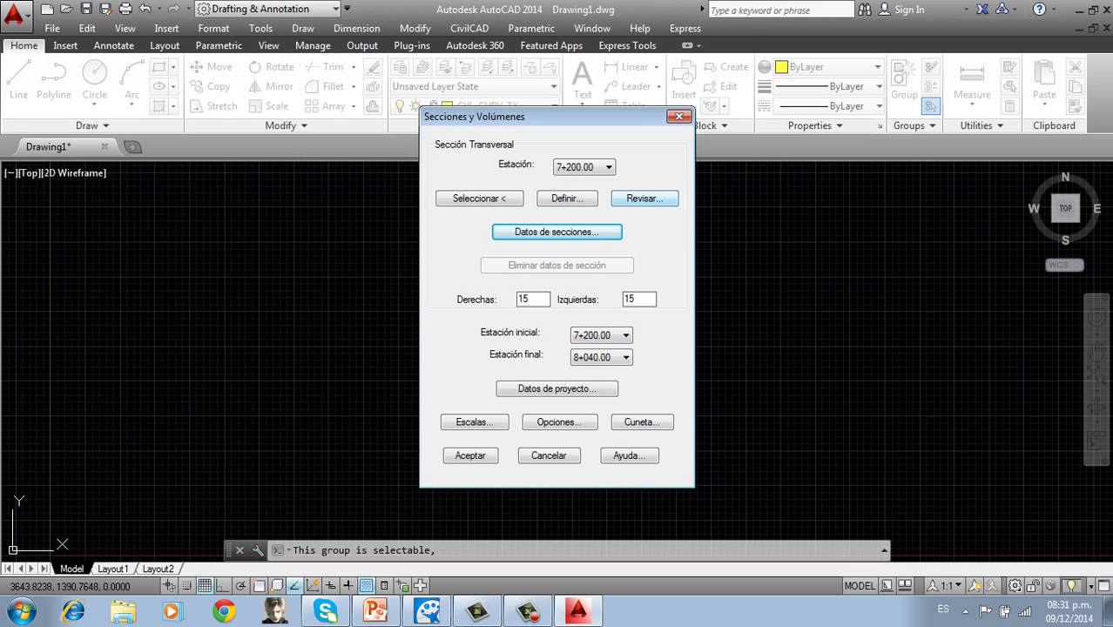
# Review the cross sections station by station from 7+200.00 to 8+040.00, including their cut and fill areas
pyautogui.click(645, 199)
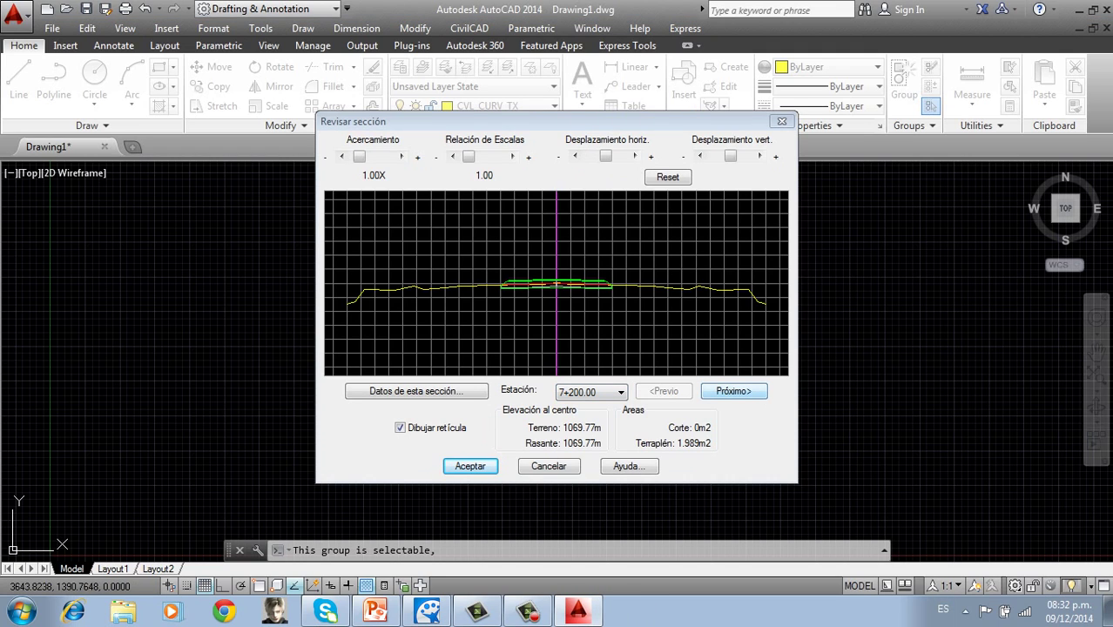
pyautogui.click(734, 392)
pyautogui.click(734, 391)
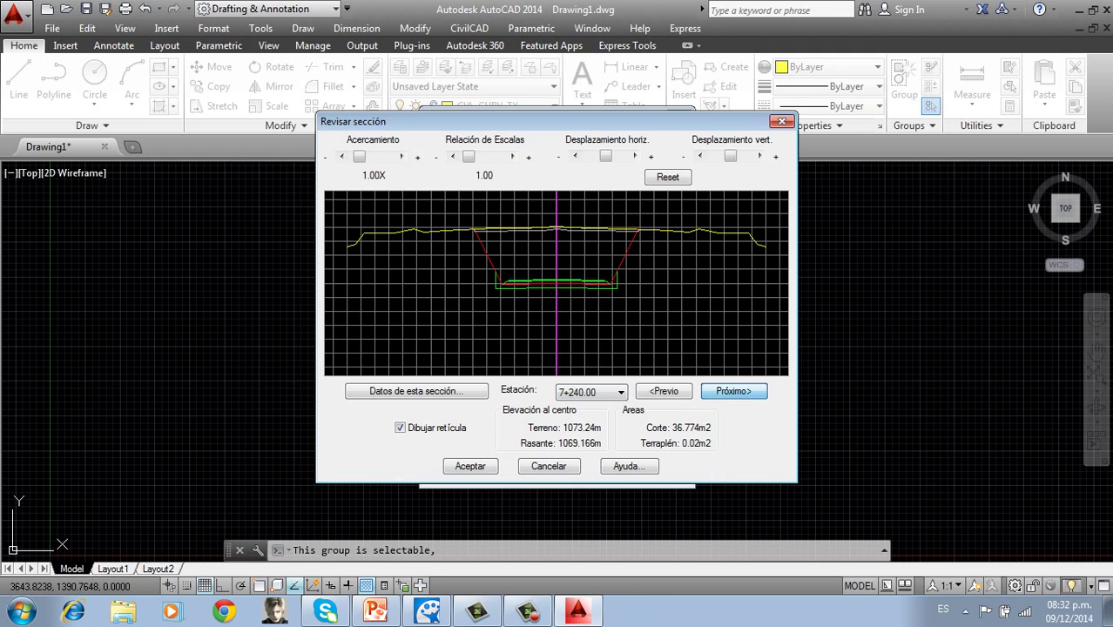
pyautogui.click(734, 392)
pyautogui.click(734, 392)
pyautogui.click(734, 392)
pyautogui.click(735, 392)
pyautogui.click(734, 392)
pyautogui.click(735, 392)
pyautogui.click(734, 392)
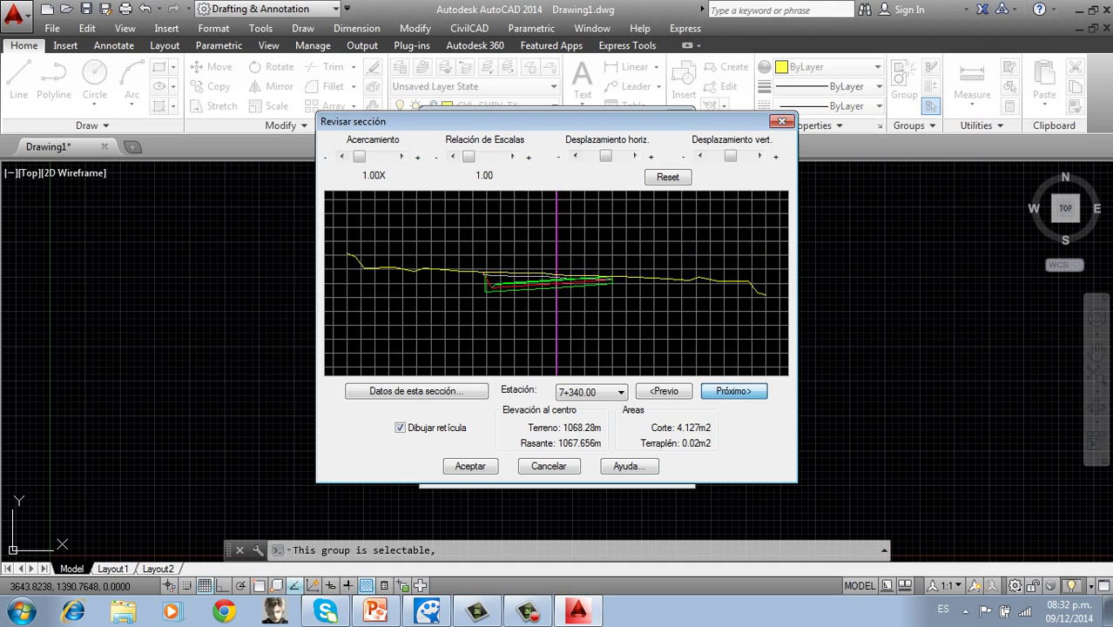
pyautogui.click(734, 392)
pyautogui.click(734, 392)
pyautogui.press('Return')
pyautogui.press('Return')
pyautogui.press('Return')
pyautogui.press('Return')
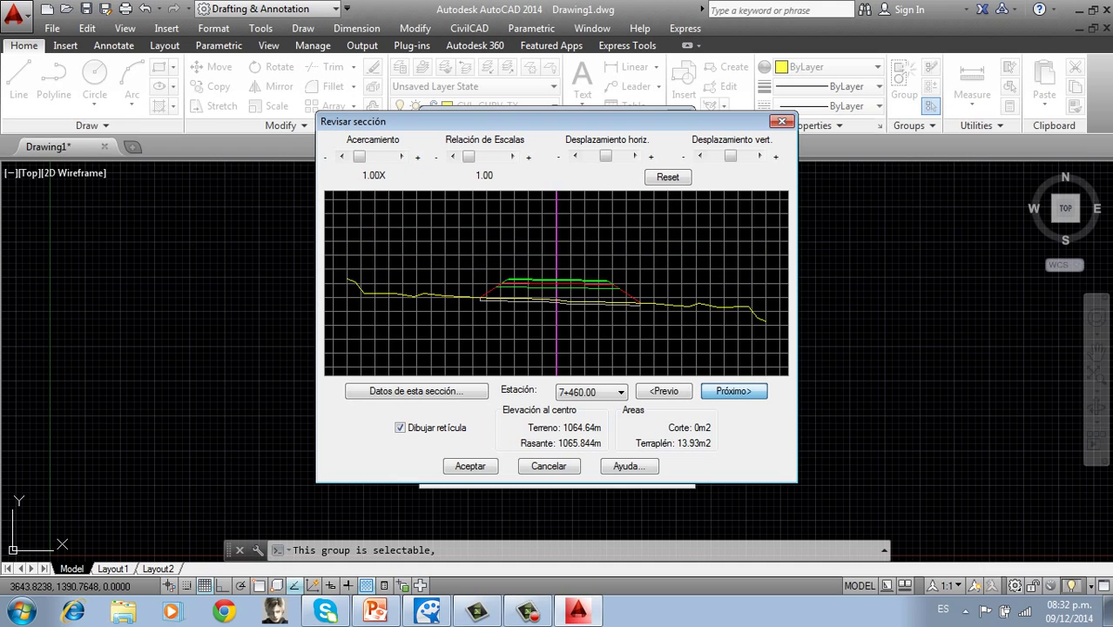
pyautogui.press('Return')
pyautogui.press('Return')
pyautogui.press('Return')
pyautogui.press('Return')
pyautogui.press('Return')
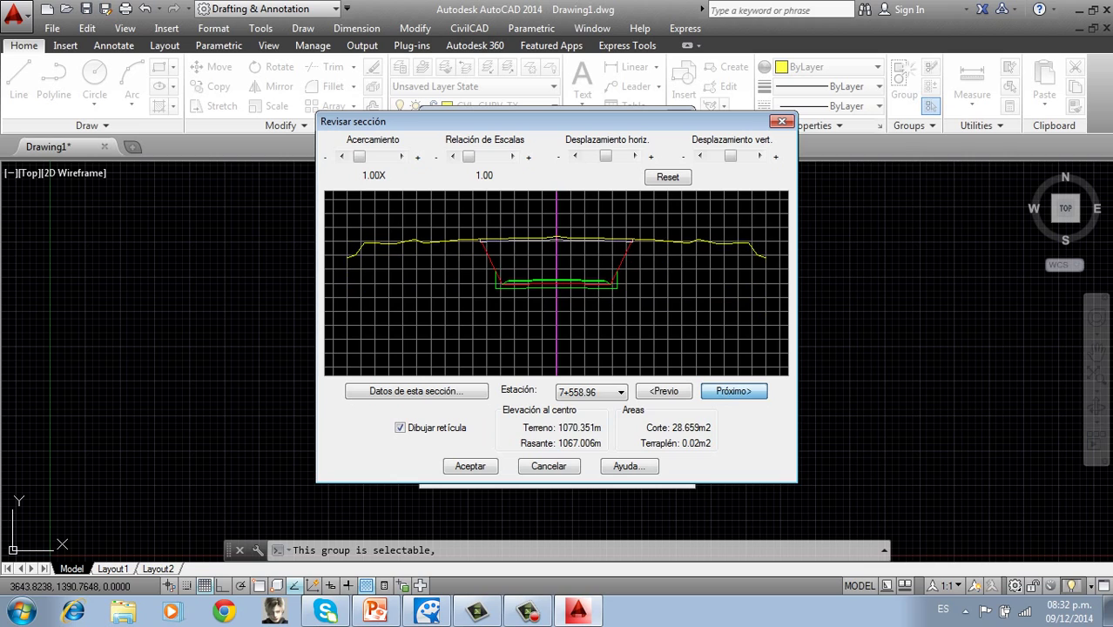
pyautogui.press('Return')
pyautogui.press('Return')
pyautogui.press('Return')
pyautogui.press('Return')
pyautogui.press('Return')
pyautogui.press('Return')
pyautogui.press('Return')
pyautogui.press('Return')
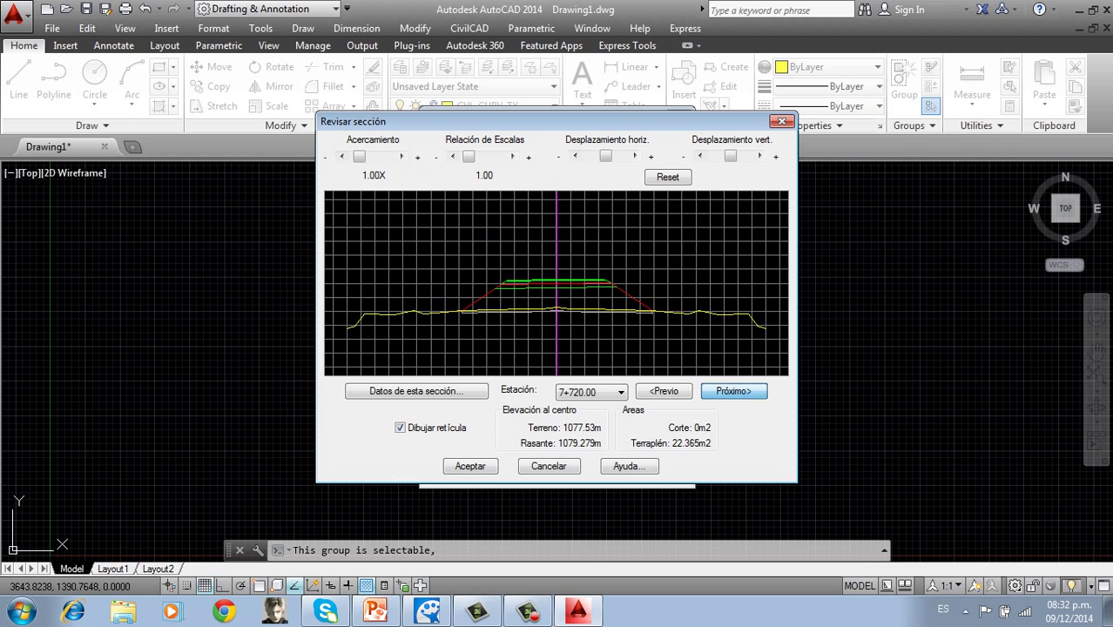
pyautogui.press('Return')
pyautogui.press('Return')
pyautogui.press('Return')
pyautogui.press('Return')
pyautogui.press('Return')
pyautogui.press('Return')
pyautogui.press('Return')
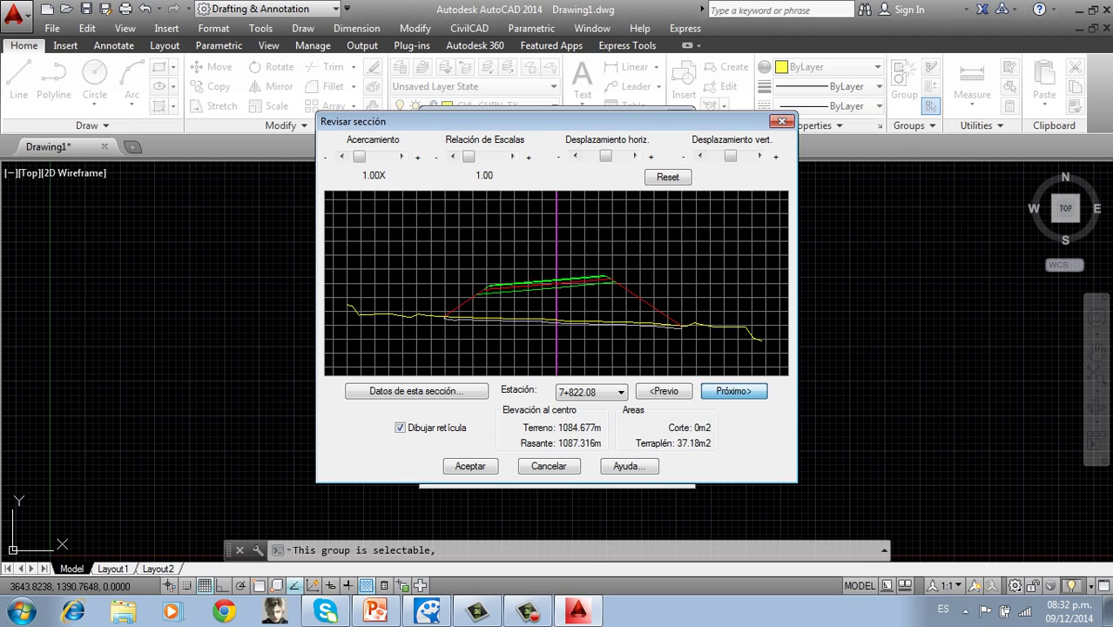
pyautogui.press('Return')
pyautogui.press('Return')
pyautogui.press('Return')
pyautogui.press('Return')
pyautogui.press('Return')
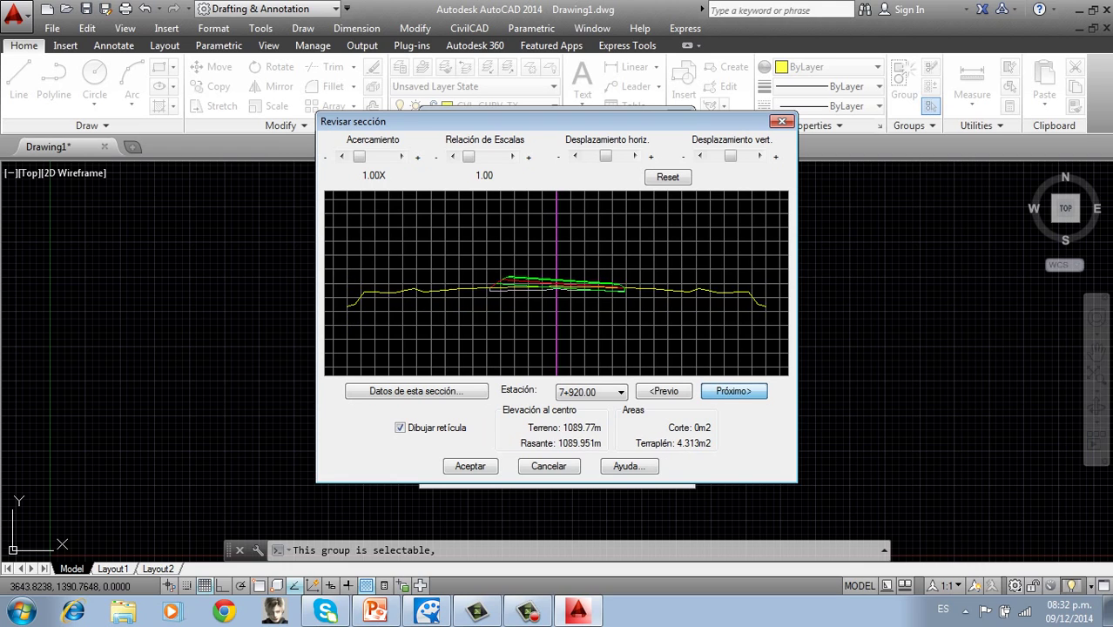
pyautogui.press('Return')
pyautogui.press('Return')
pyautogui.press('Return')
pyautogui.press('Return')
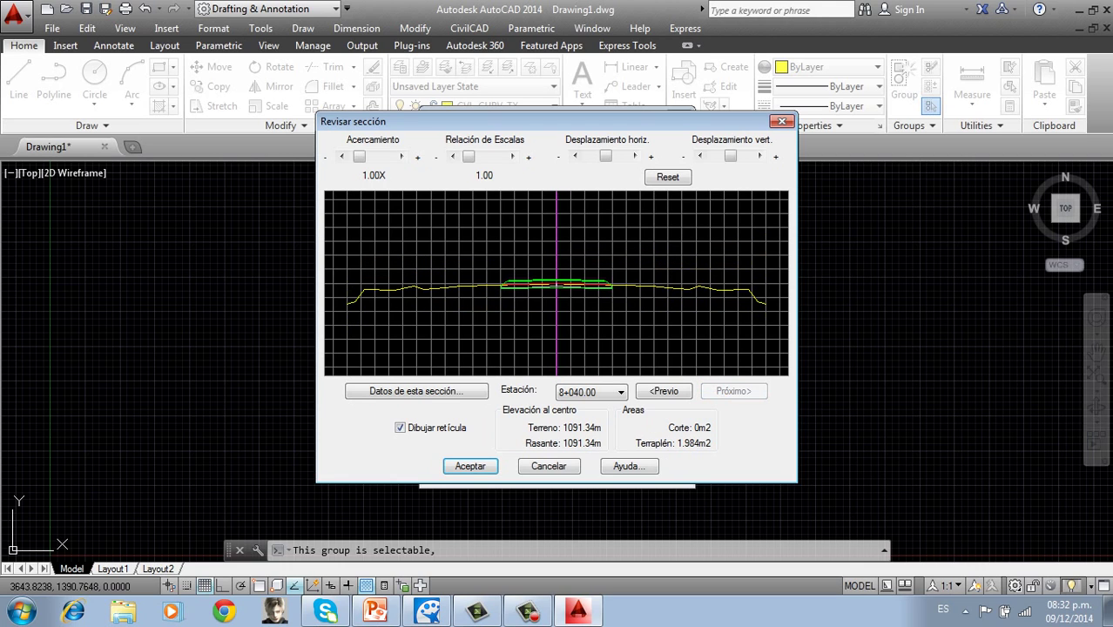
pyautogui.press('Return')
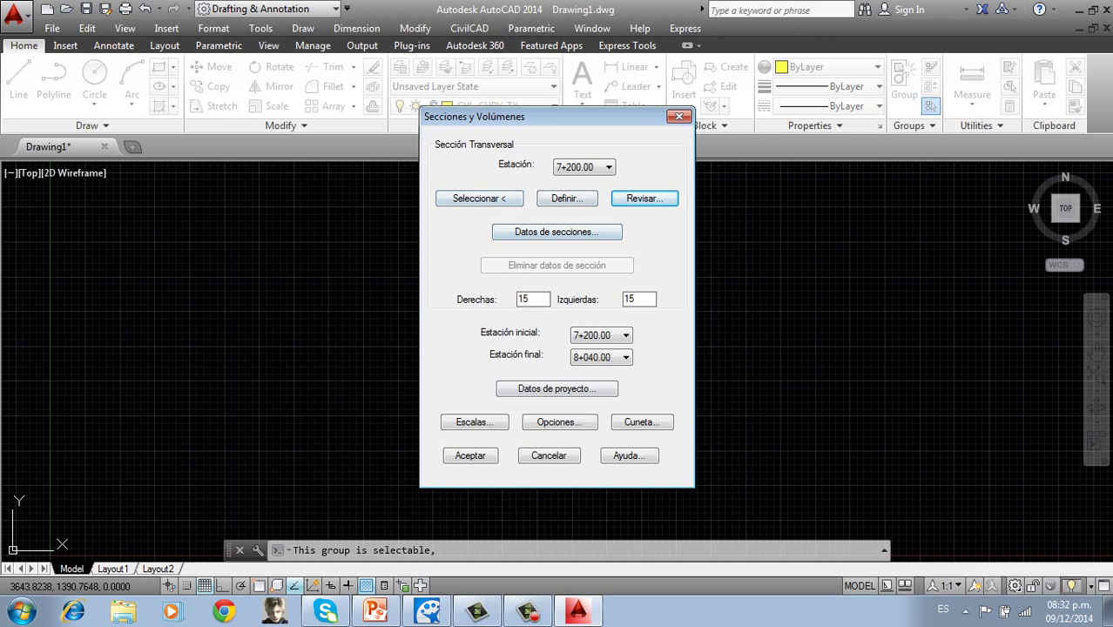
# Check the project data's work title, axis name, author and cut and fill abundance factors, and accept them
pyautogui.click(556, 389)
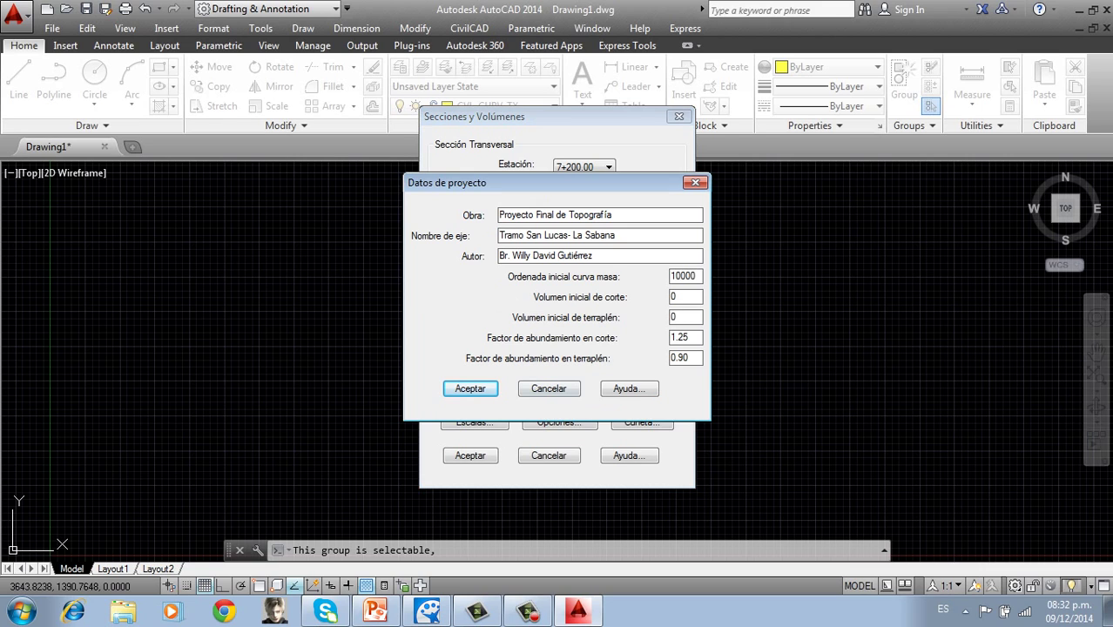
pyautogui.moveTo(499, 215)
pyautogui.mouseDown()
pyautogui.moveTo(615, 215)
pyautogui.moveTo(595, 235)
pyautogui.moveTo(498, 235)
pyautogui.mouseUp()
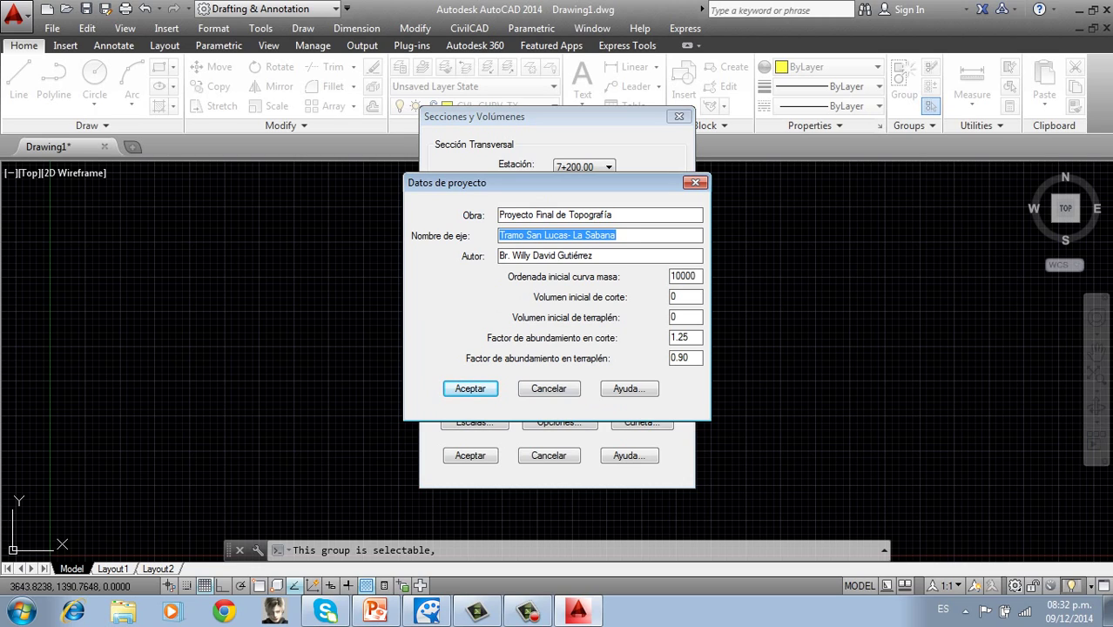
pyautogui.moveTo(593, 256); pyautogui.dragTo(505, 255)
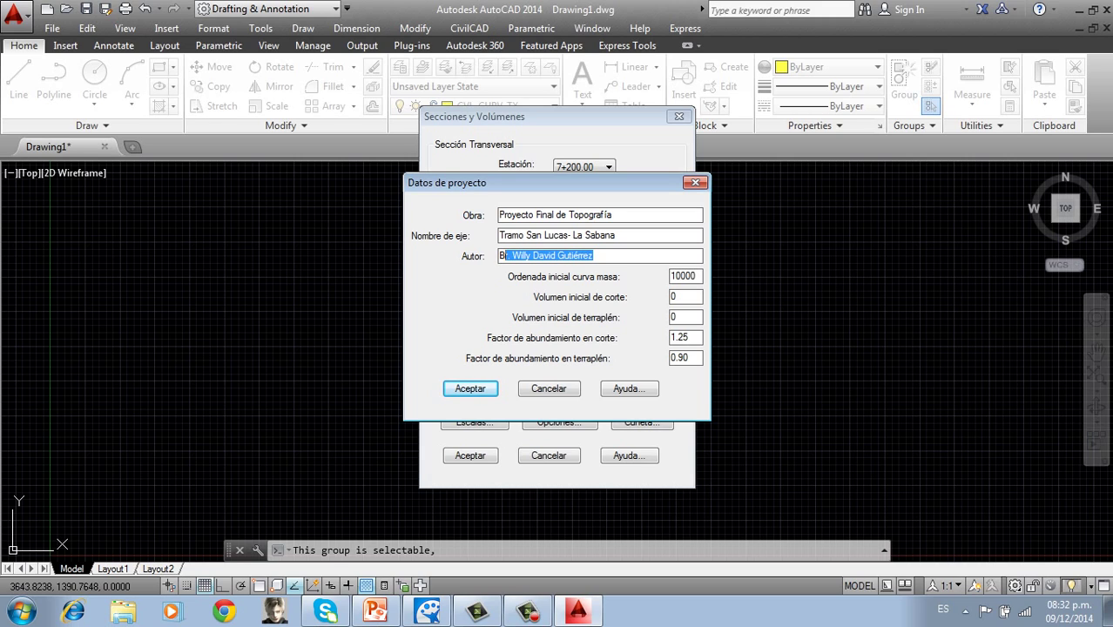
pyautogui.click(690, 338)
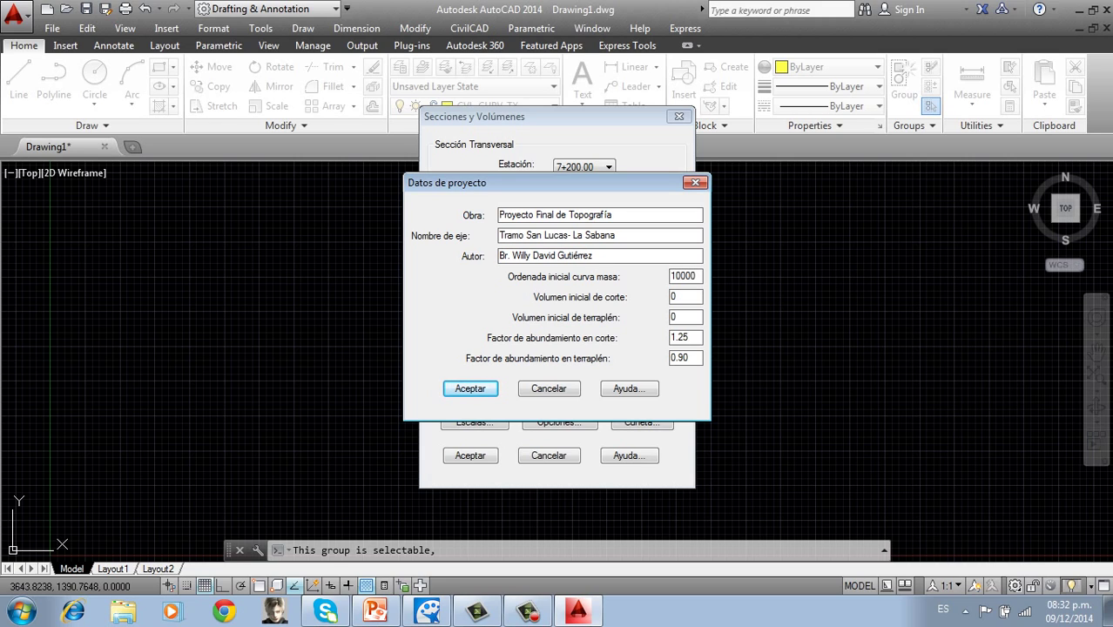
pyautogui.click(689, 358)
pyautogui.press('Return')
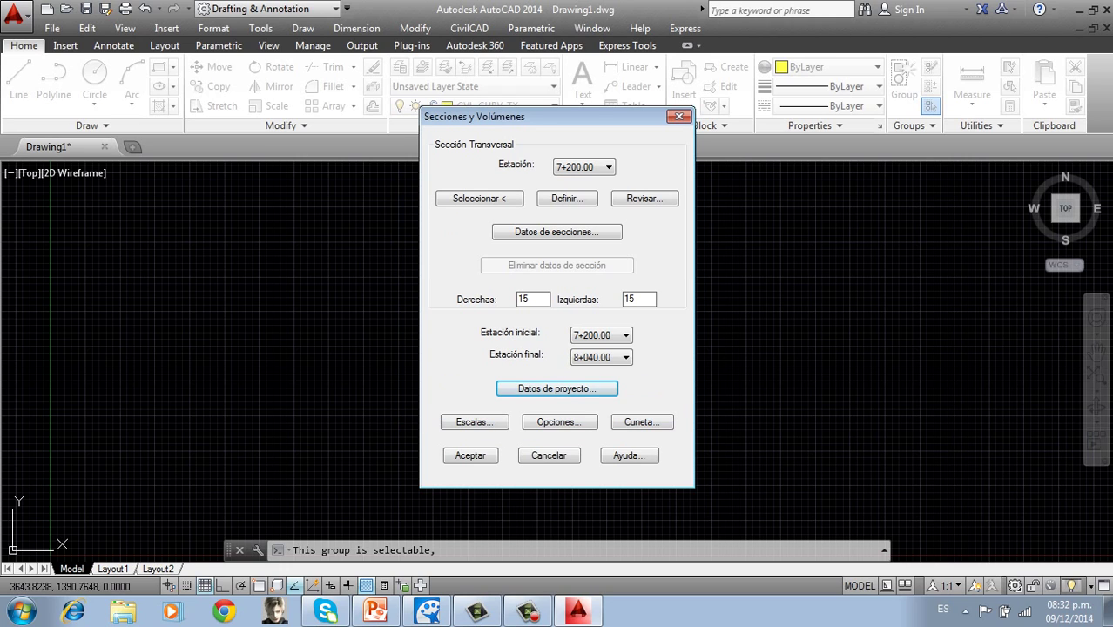
# Open the ditch definition and consult Table 304.12 on maximum interior ditch slopes in PowerPoint before returning to AutoCAD
pyautogui.click(642, 422)
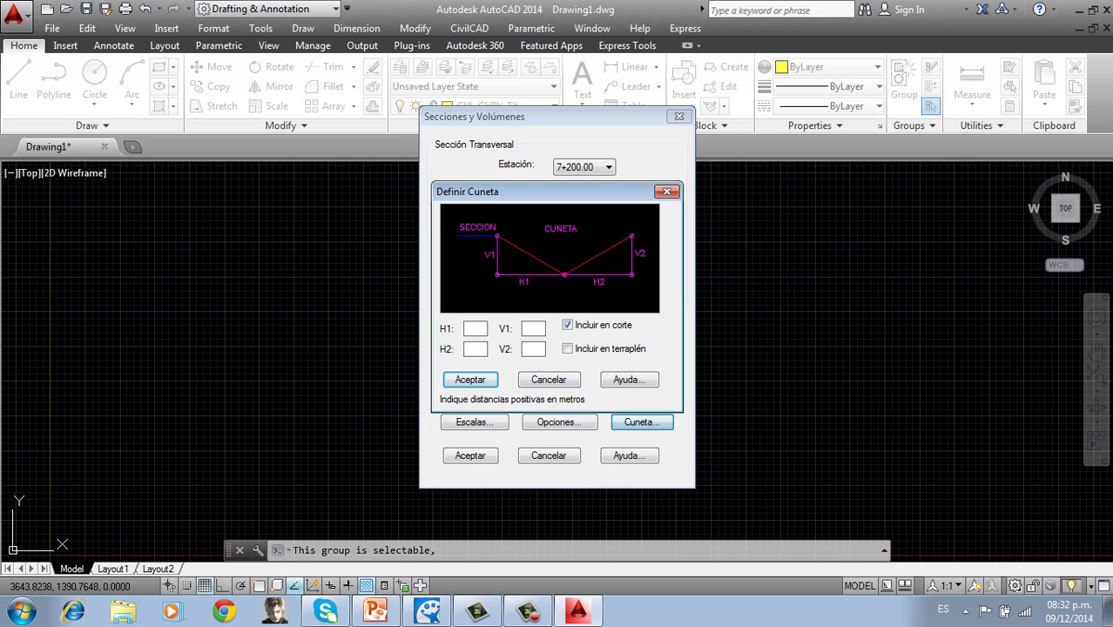
pyautogui.click(374, 612)
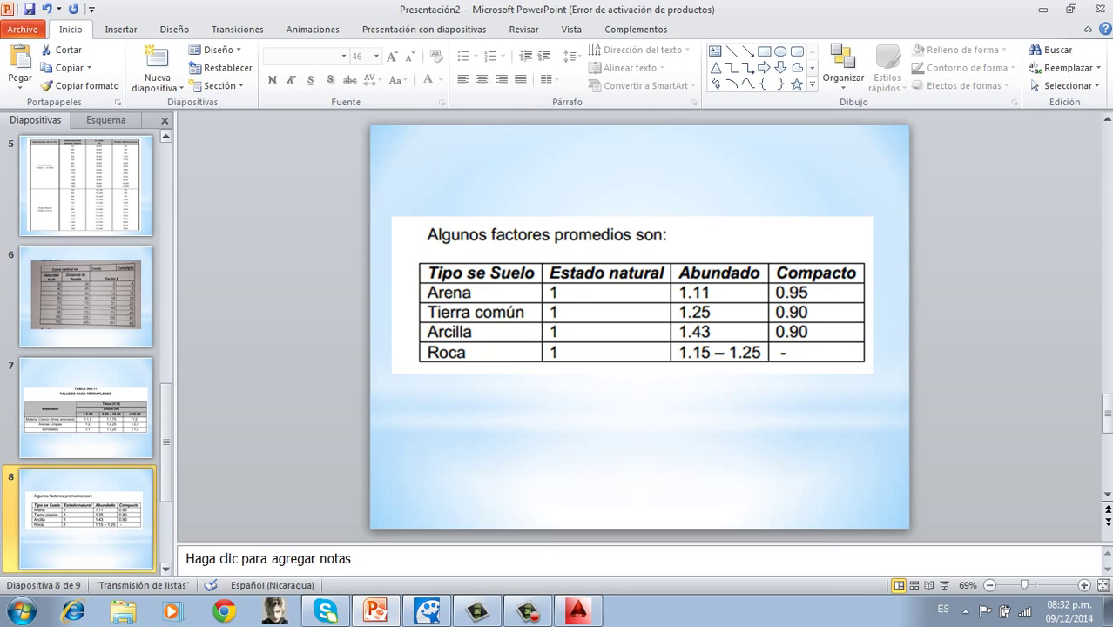
pyautogui.scroll(-2, 86, 349)
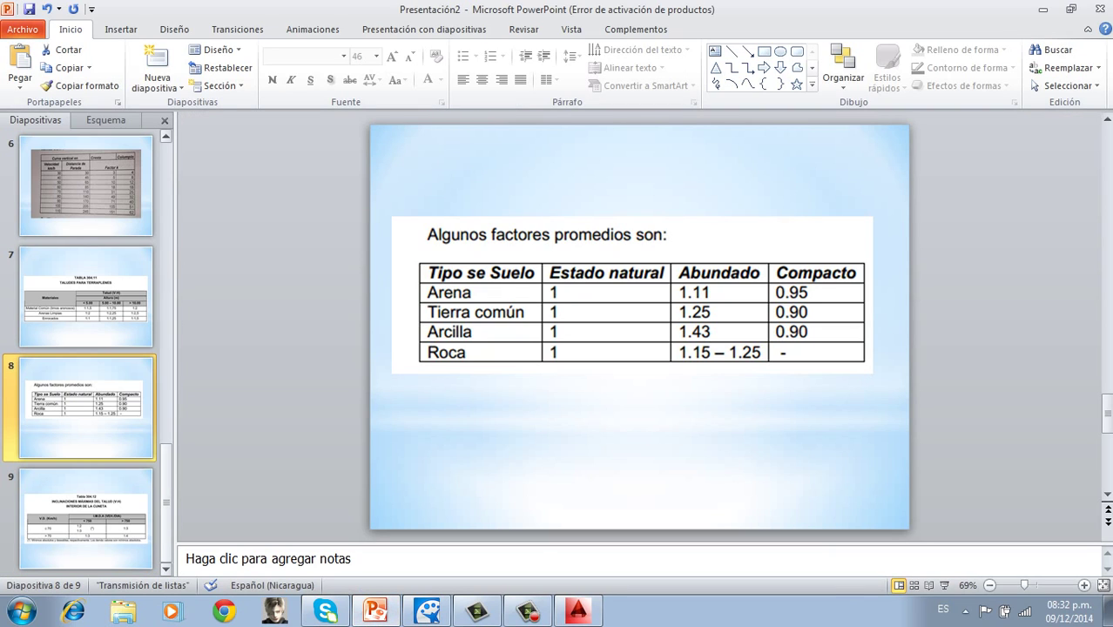
pyautogui.click(86, 518)
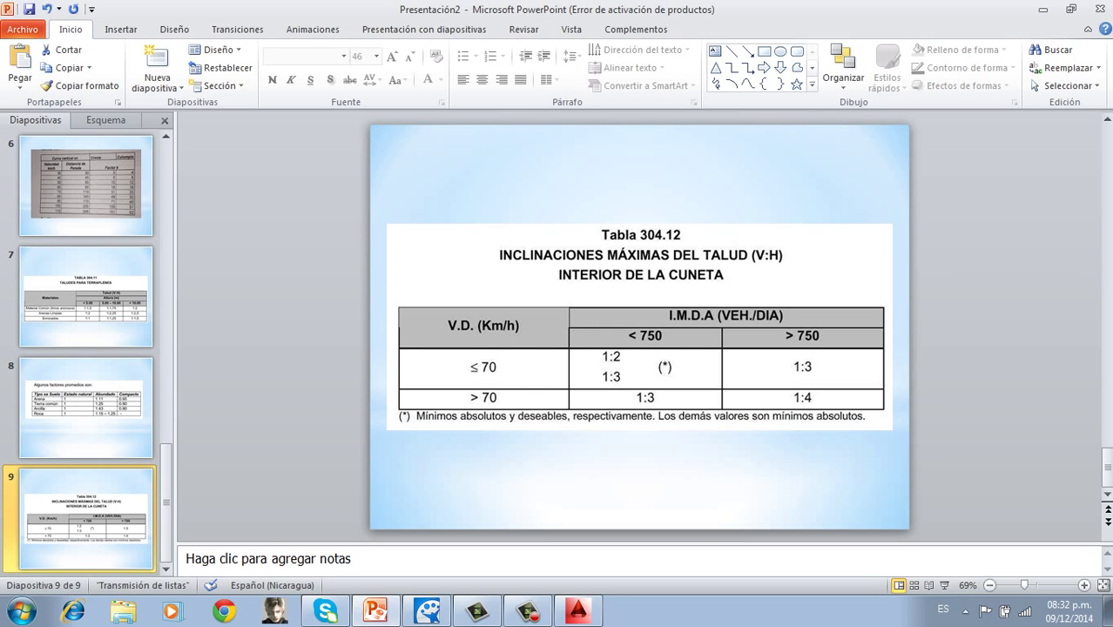
pyautogui.click(640, 366)
pyautogui.moveTo(641, 366)
pyautogui.mouseDown()
pyautogui.moveTo(624, 375)
pyautogui.moveTo(638, 364)
pyautogui.mouseUp()
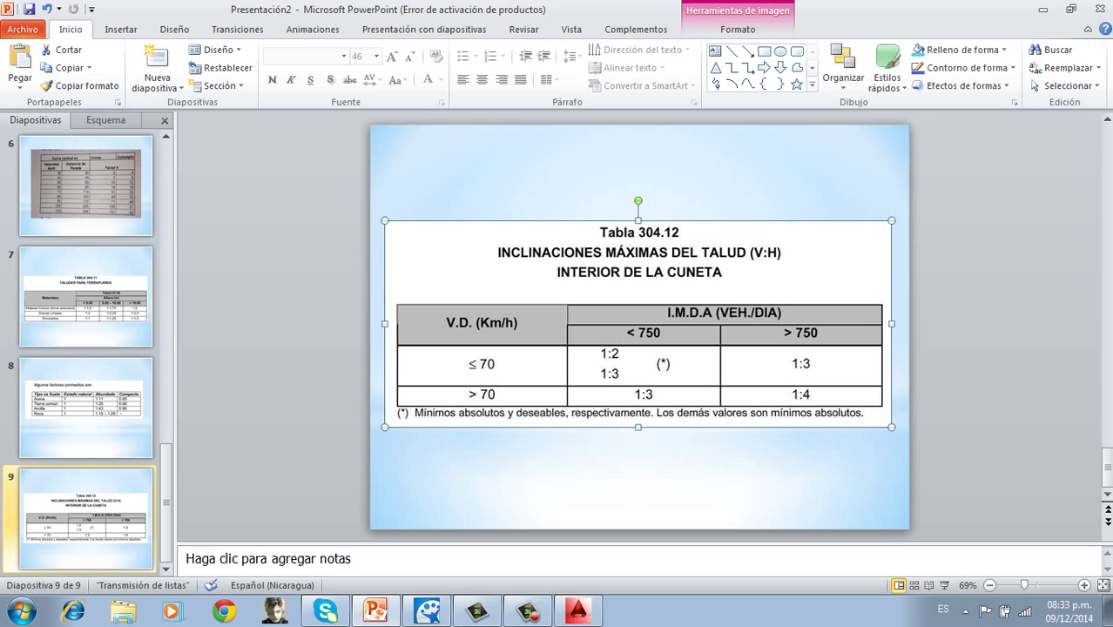
pyautogui.press('Escape')
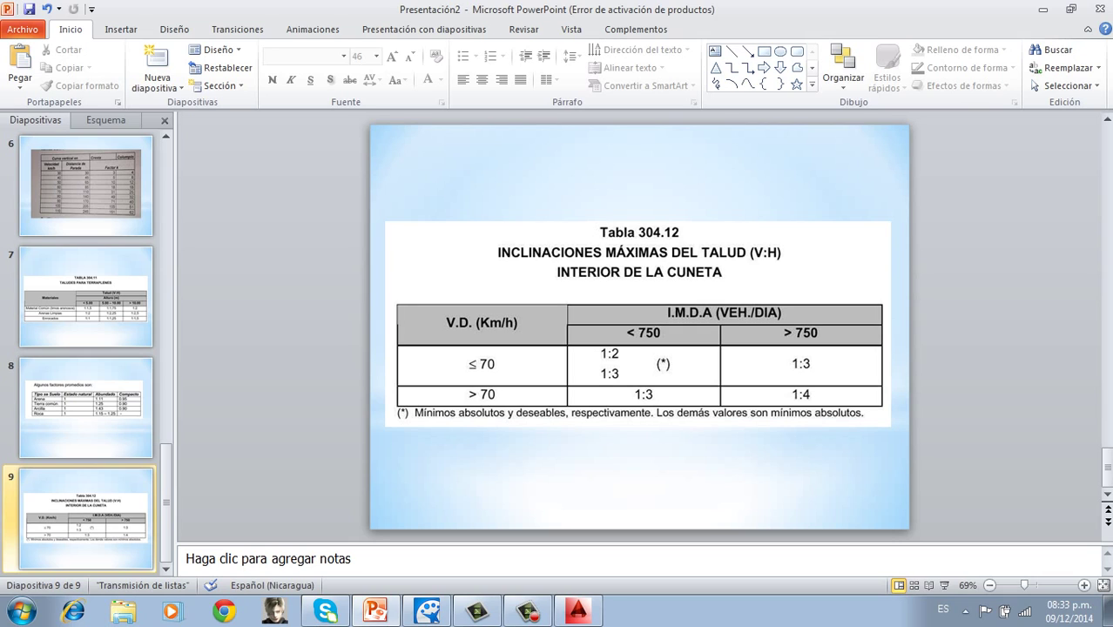
pyautogui.click(576, 612)
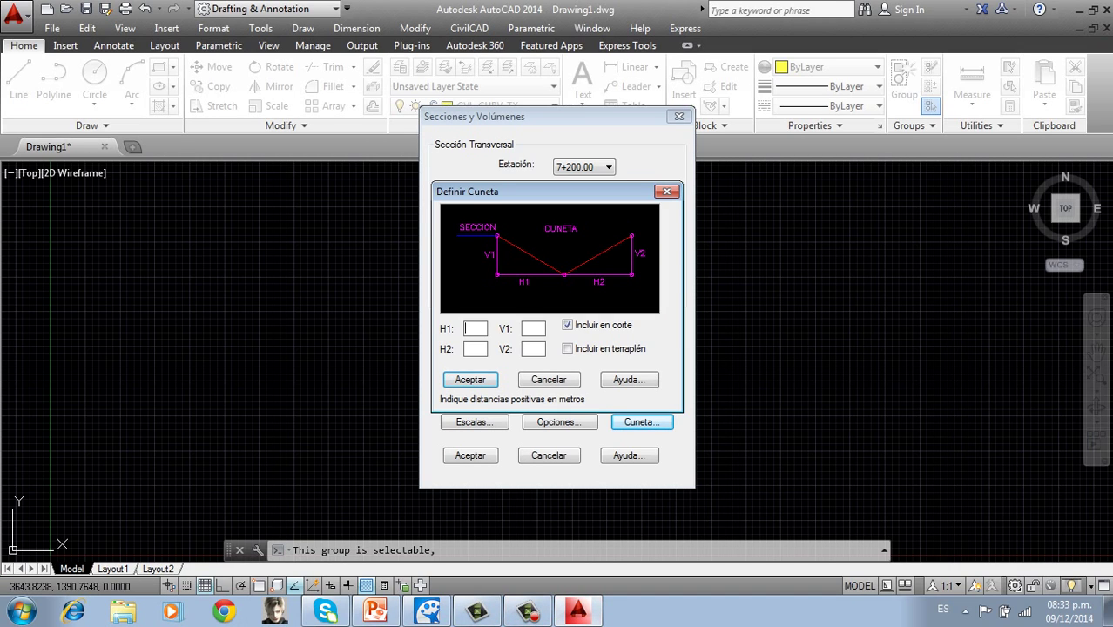
# Define the ditch with H1 1, V1 0.33, H2 0.15 and V2 0.4 m, and accept it
pyautogui.write('1')
pyautogui.press('Tab')
pyautogui.write('0.330.15')
pyautogui.press('Tab')
pyautogui.write('0.4')
pyautogui.press('Return')
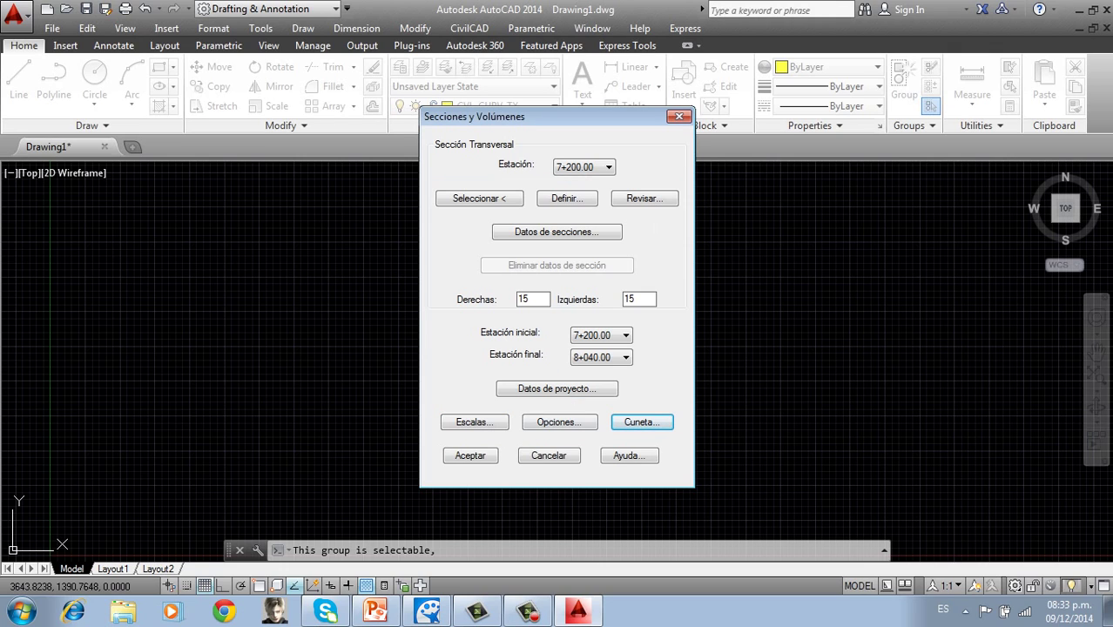
# Accept the scale settings, and enable considering cut, fill and stripping volumes separately in the section options
pyautogui.click(475, 422)
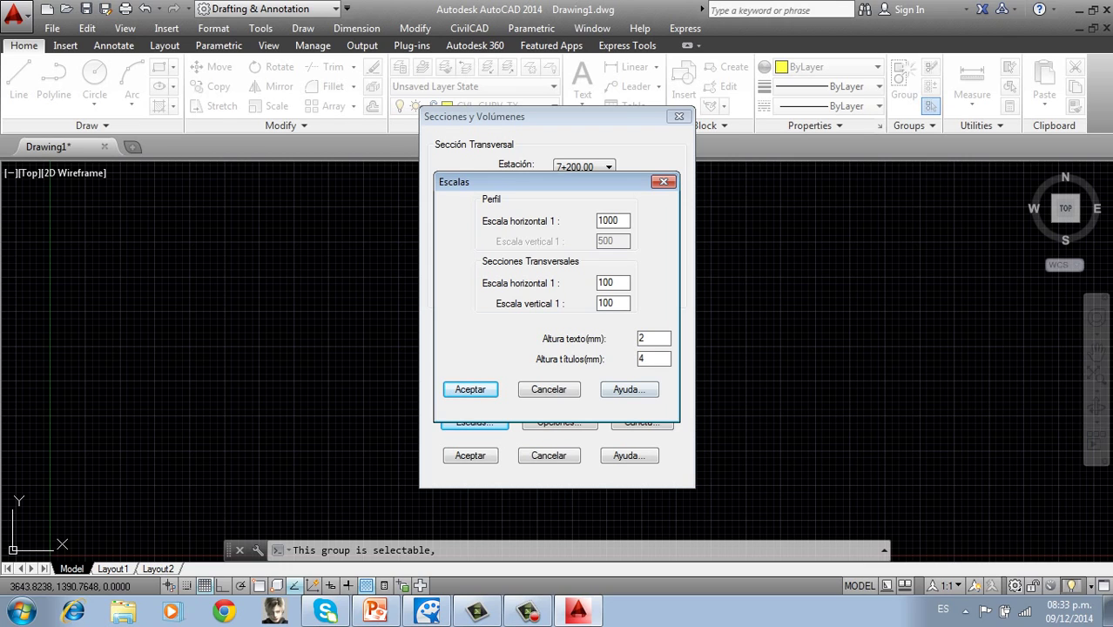
pyautogui.press('Return')
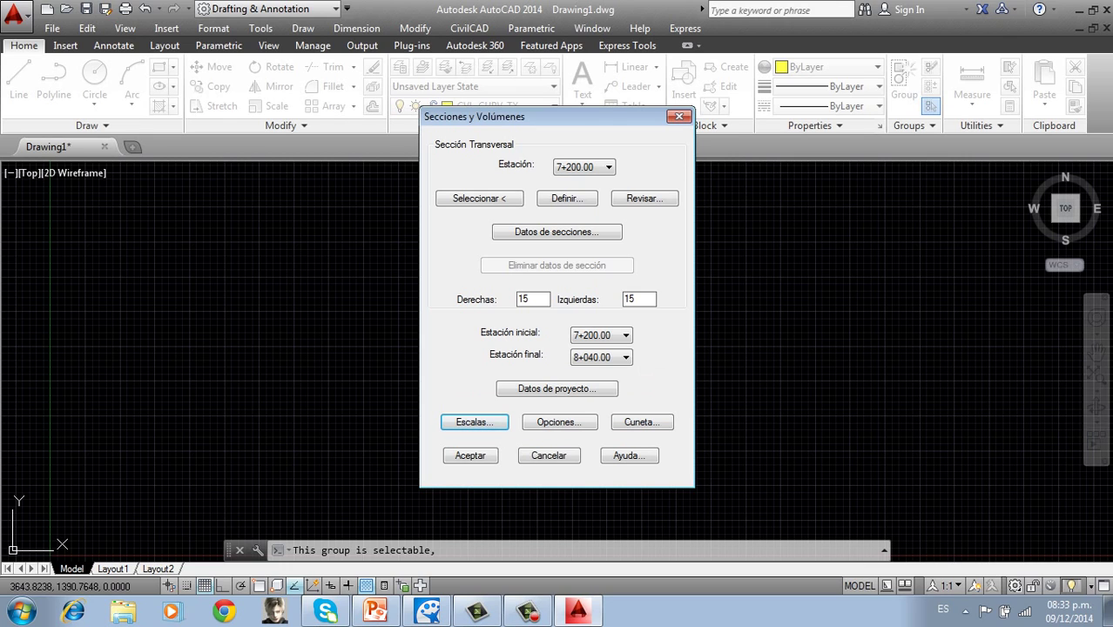
pyautogui.click(559, 422)
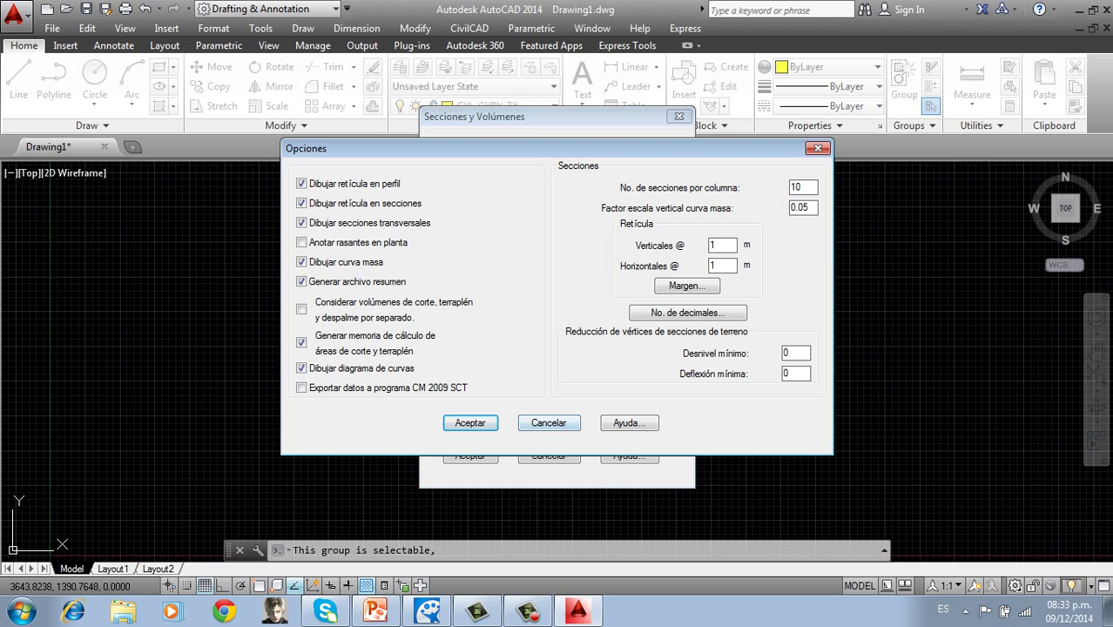
pyautogui.click(301, 308)
pyautogui.moveTo(803, 187); pyautogui.dragTo(790, 187)
pyautogui.click(802, 187)
pyautogui.press('Return')
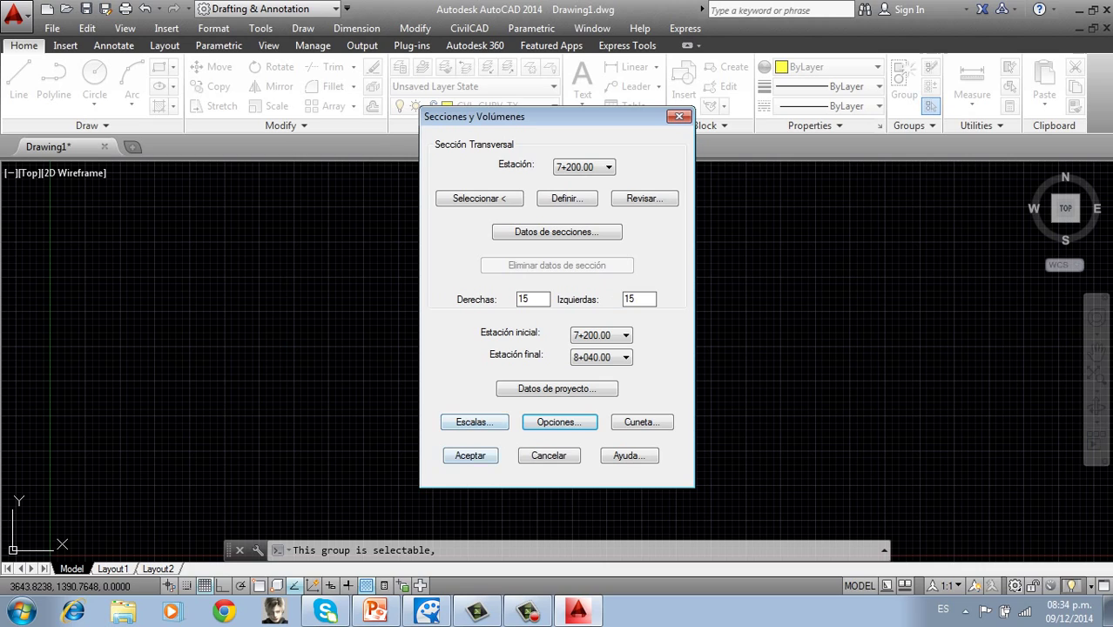
# Process the project sections and volumes, saving the Excel reports to the desktop (Escritorio) as Volumenes de secciones
pyautogui.press('Return')
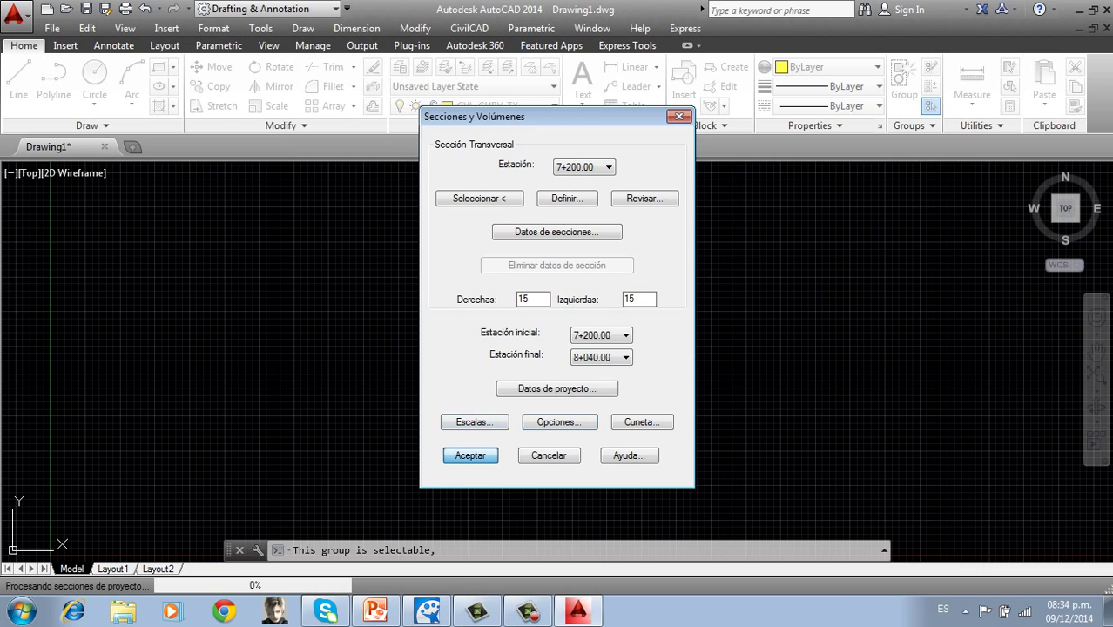
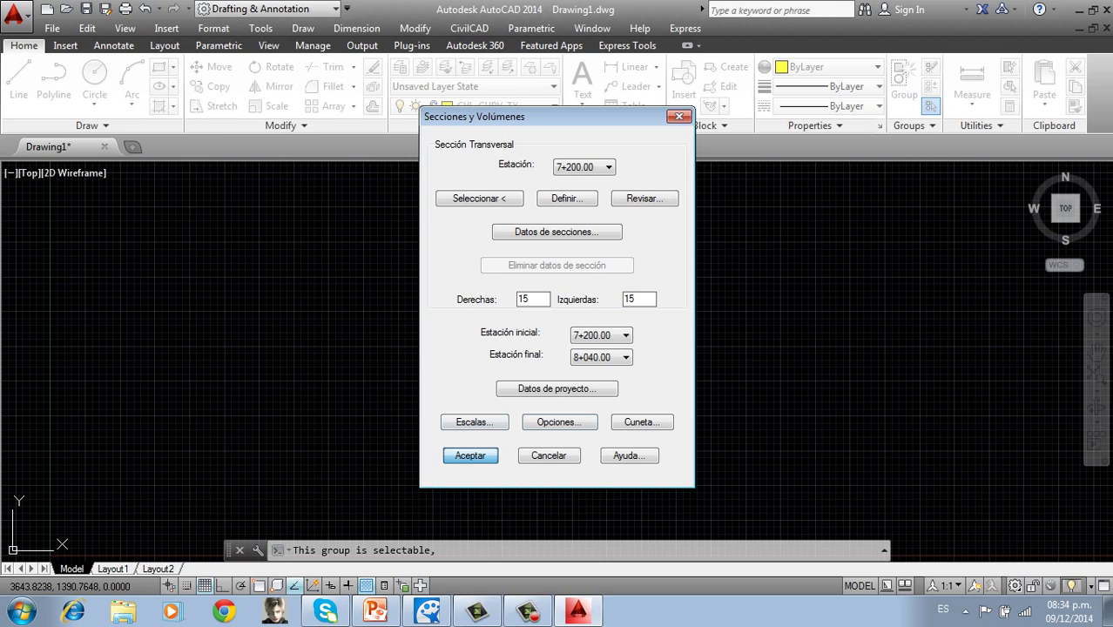
pyautogui.click(470, 455)
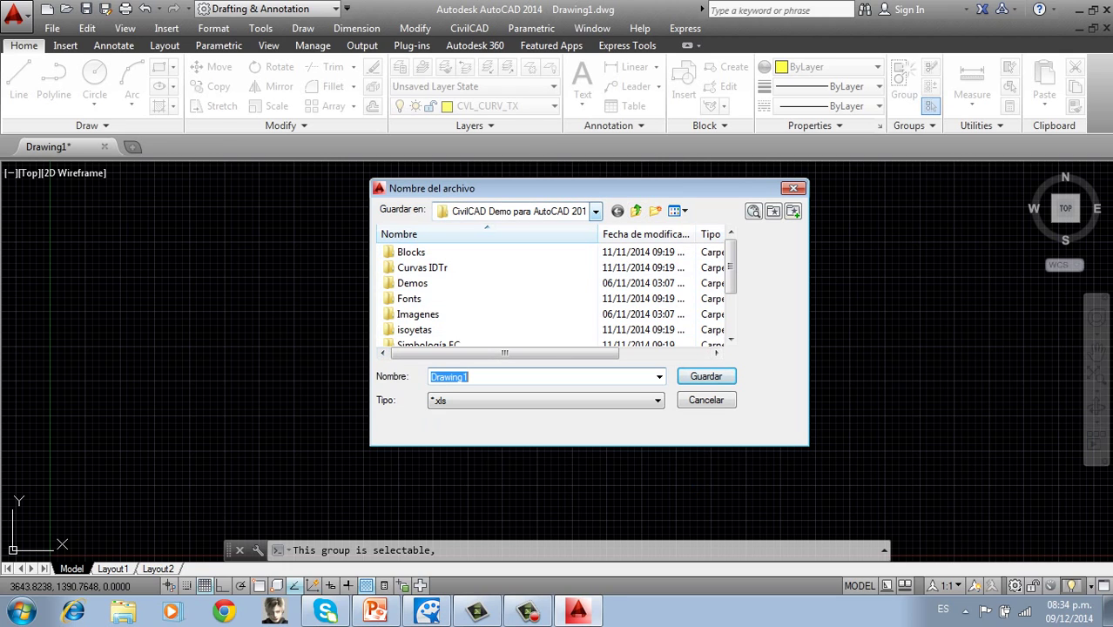
pyautogui.click(595, 211)
pyautogui.click(469, 242)
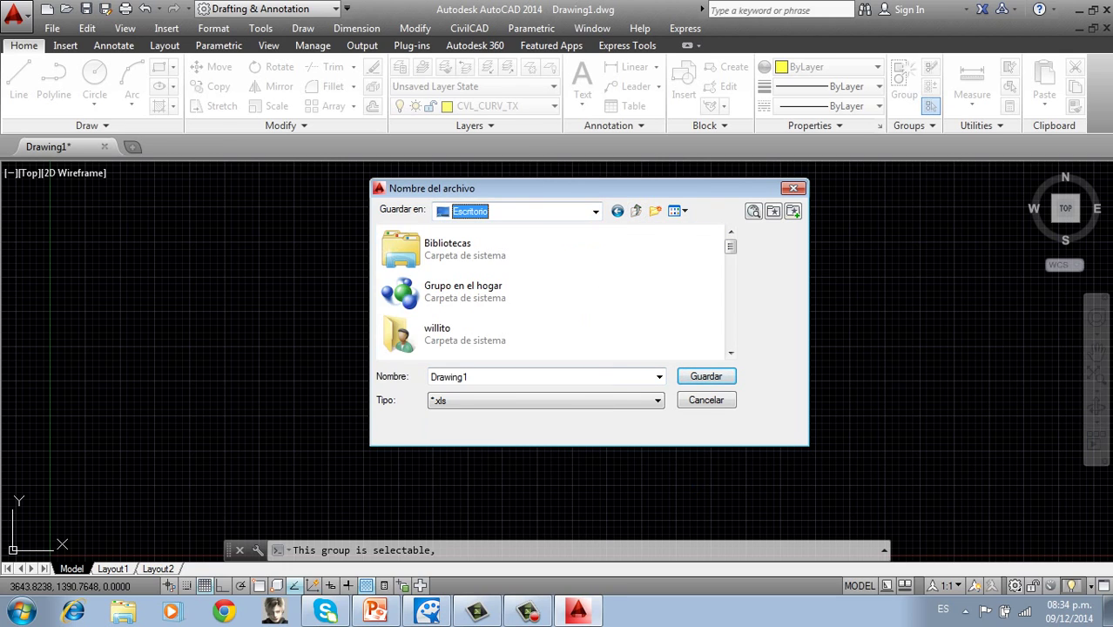
pyautogui.click(487, 378)
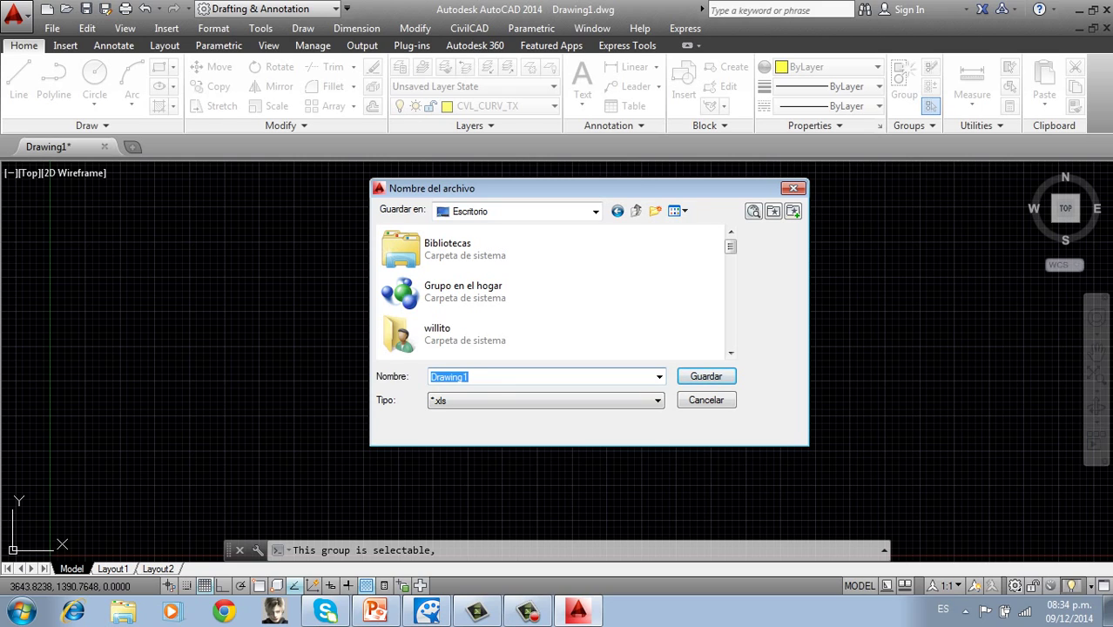
pyautogui.write('Volume')
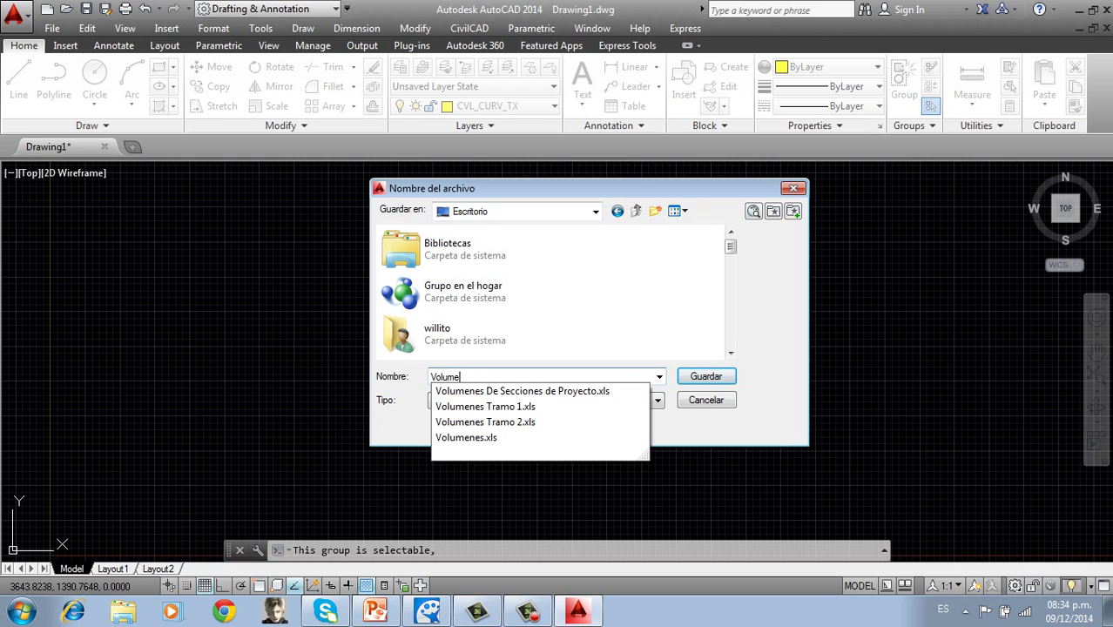
pyautogui.write('nes ')
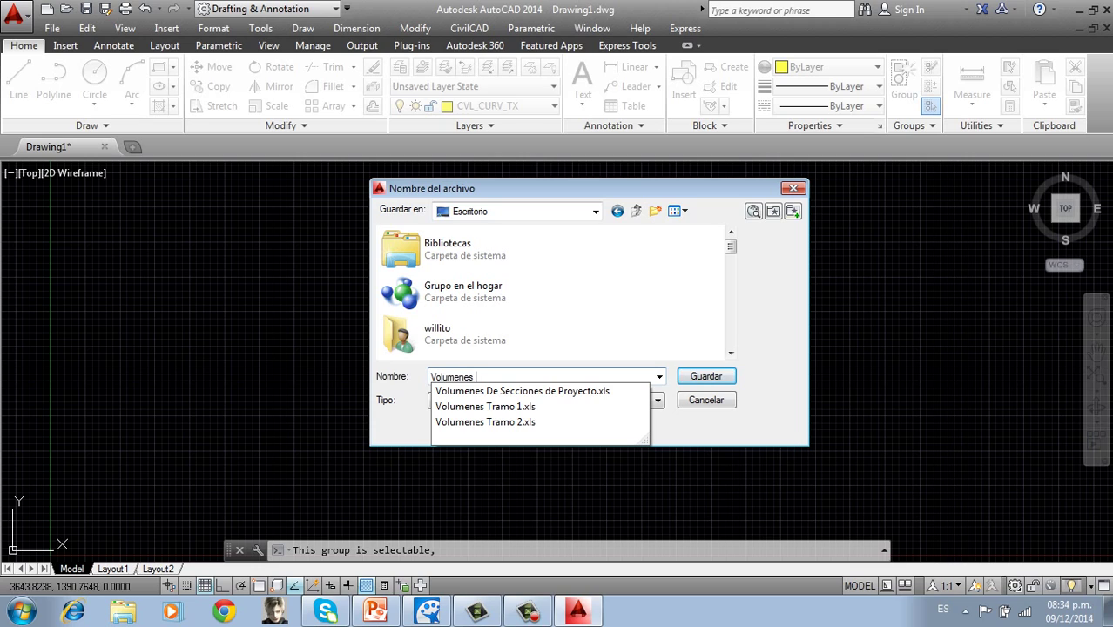
pyautogui.write('de s')
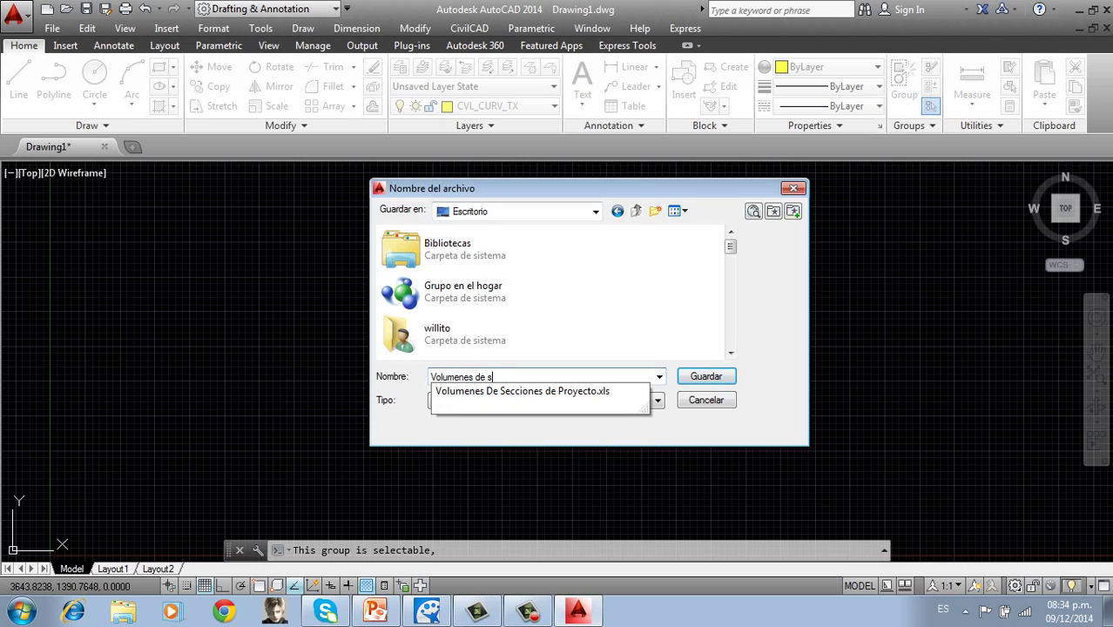
pyautogui.write('ecciones')
pyautogui.press('Return')
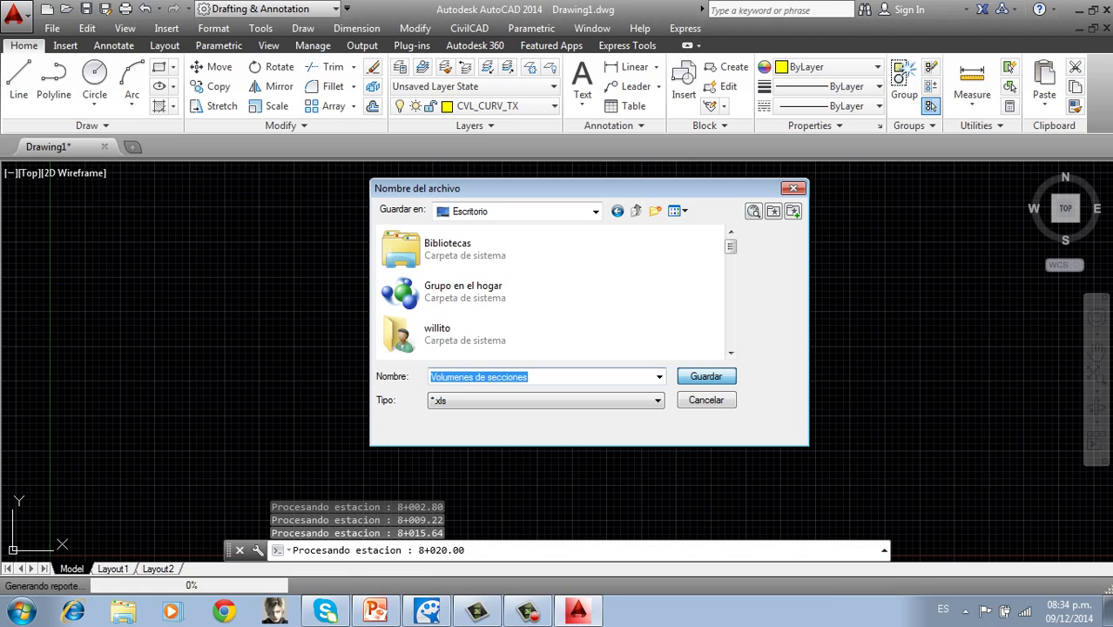
pyautogui.press('Return')
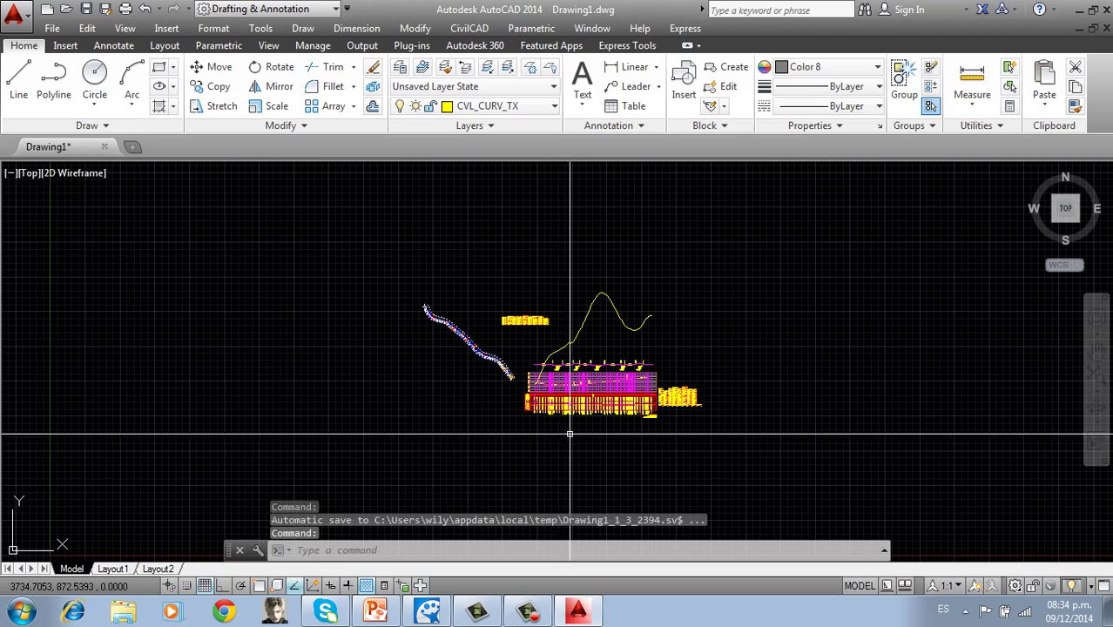
# Return to AutoCAD from the opened report and examine the section at station 7+703.55, including its pavement layers, slopes and area list
pyautogui.scroll(6, 600, 375)
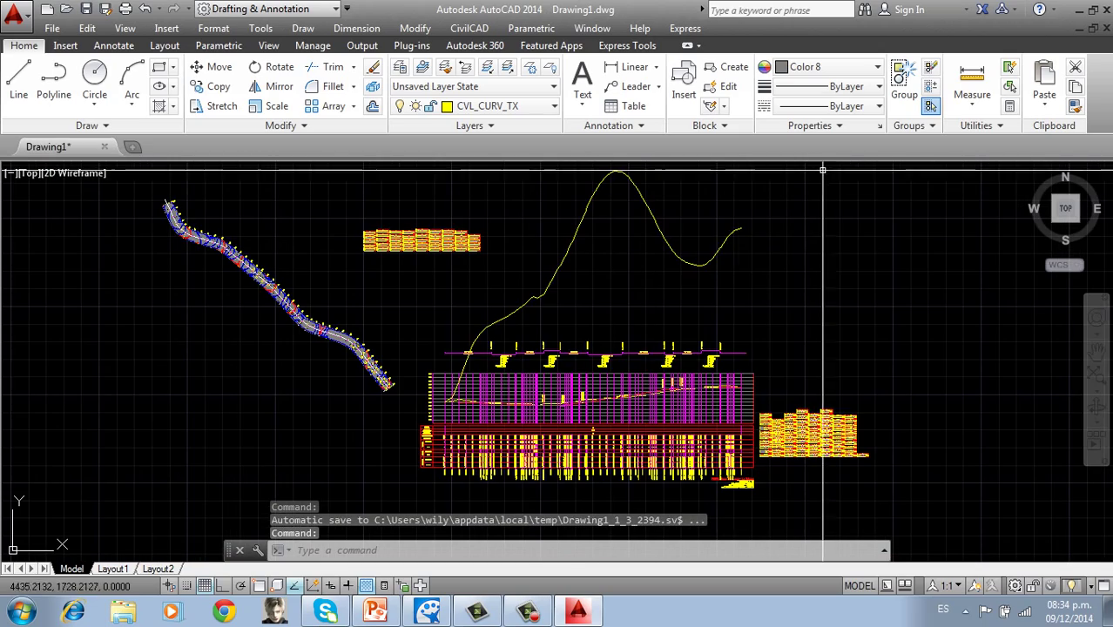
pyautogui.scroll(-3, 581, 448)
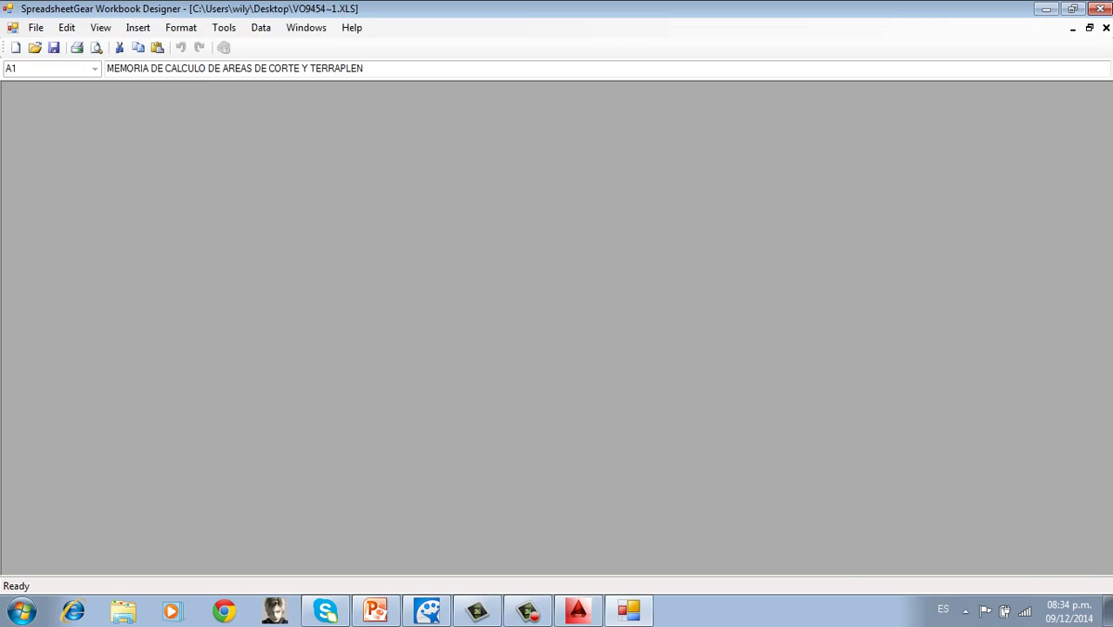
pyautogui.click(578, 611)
pyautogui.scroll(6, 531, 431)
pyautogui.scroll(-6, 794, 470)
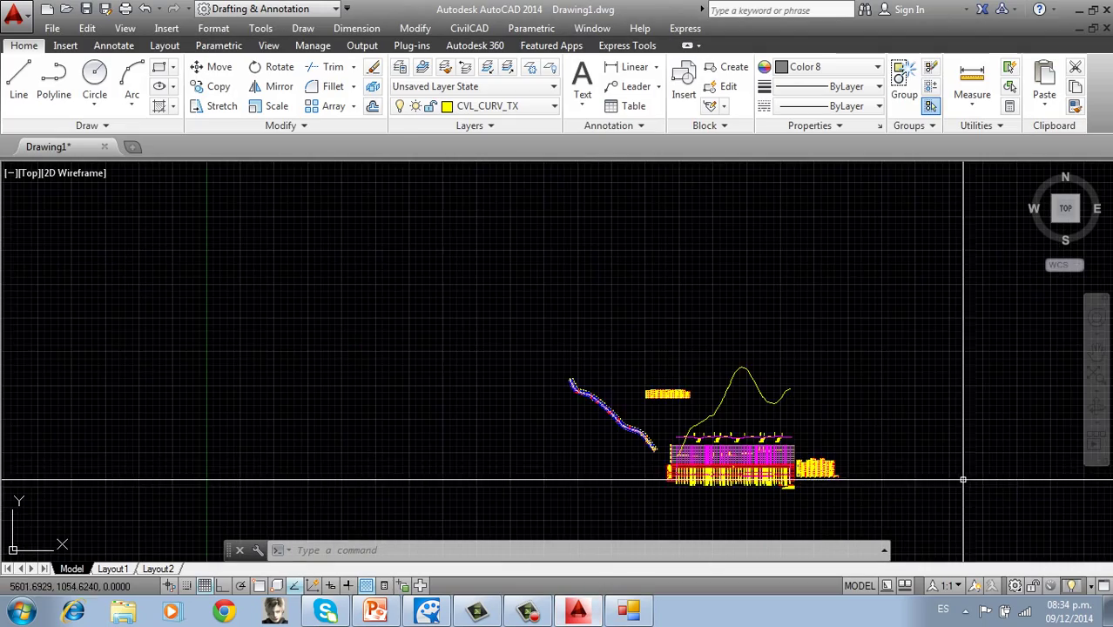
pyautogui.scroll(10, 814, 471)
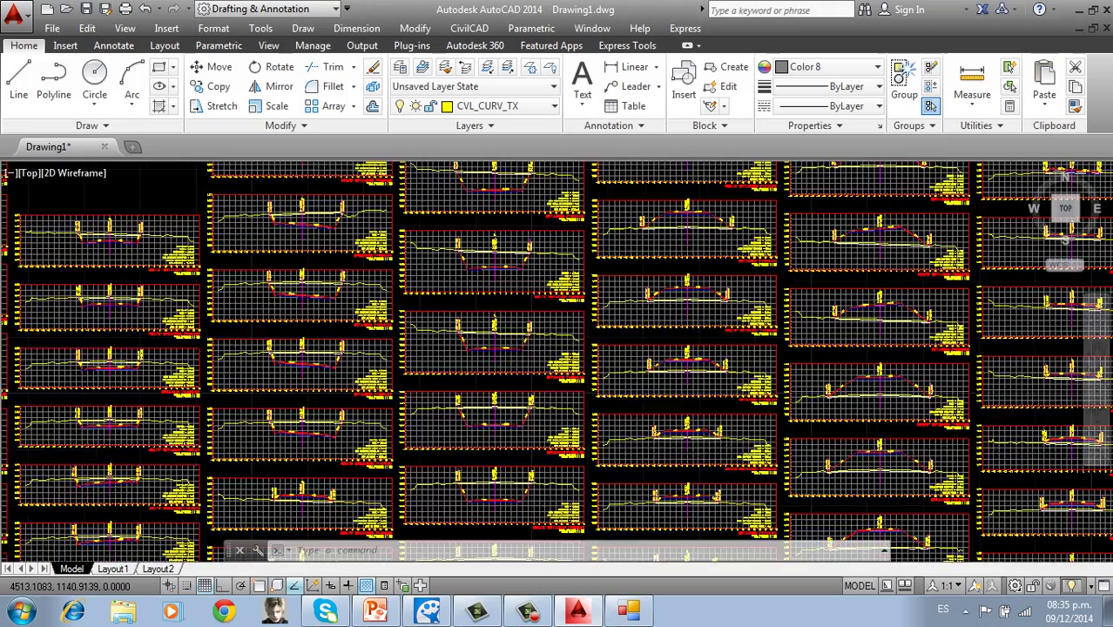
pyautogui.scroll(8, 636, 420)
pyautogui.click(1096, 352)
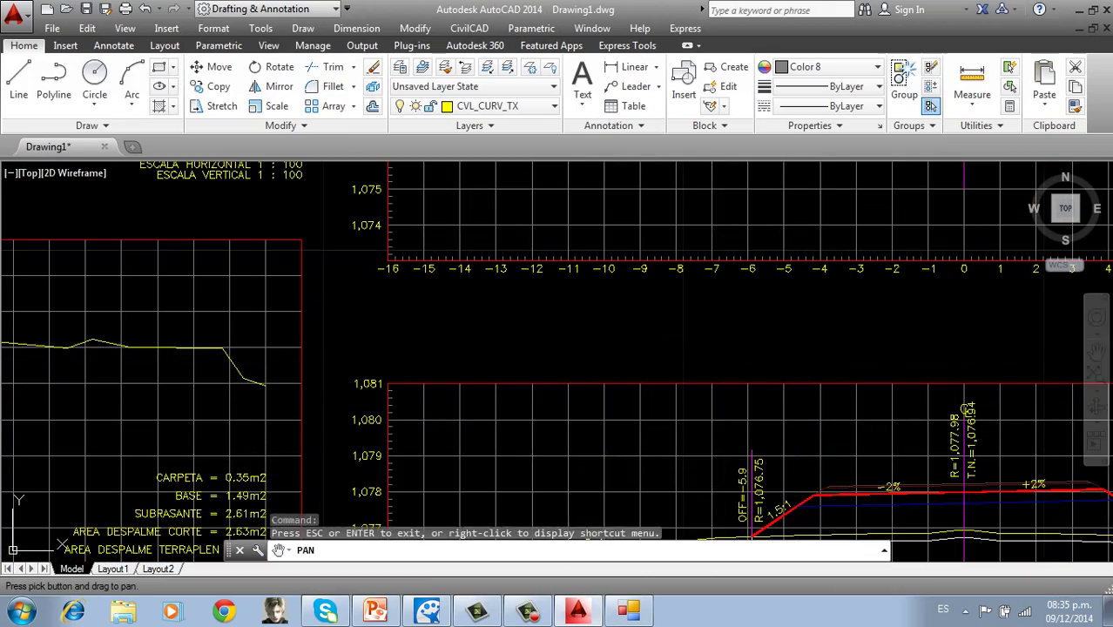
pyautogui.moveTo(958, 436)
pyautogui.mouseDown()
pyautogui.moveTo(670, 192)
pyautogui.moveTo(660, 158)
pyautogui.moveTo(495, 254)
pyautogui.mouseUp()
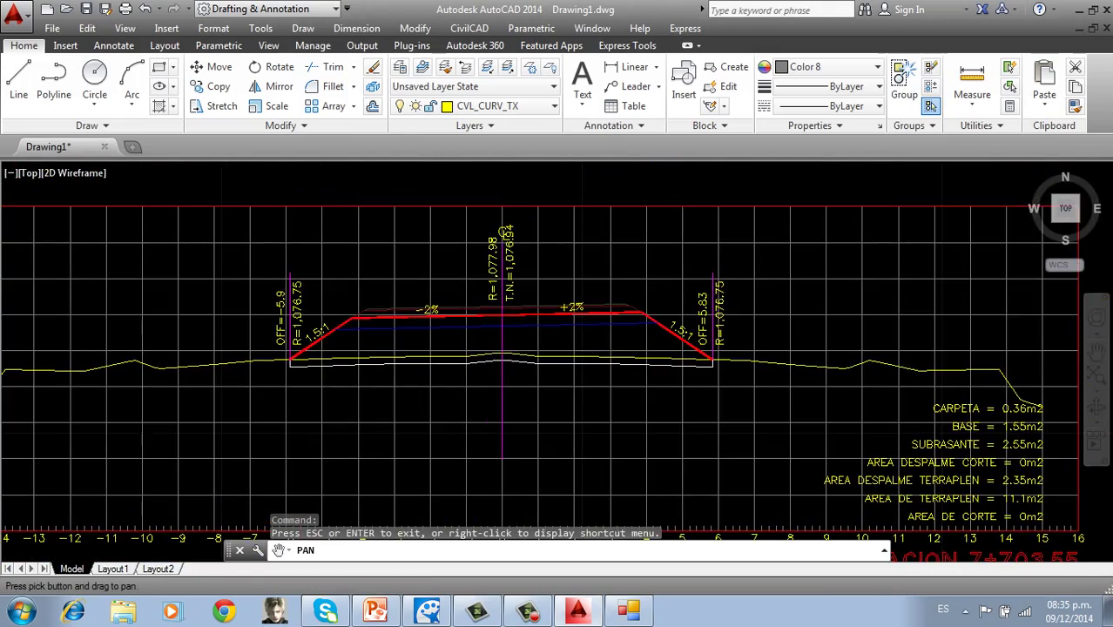
pyautogui.scroll(6, 557, 316)
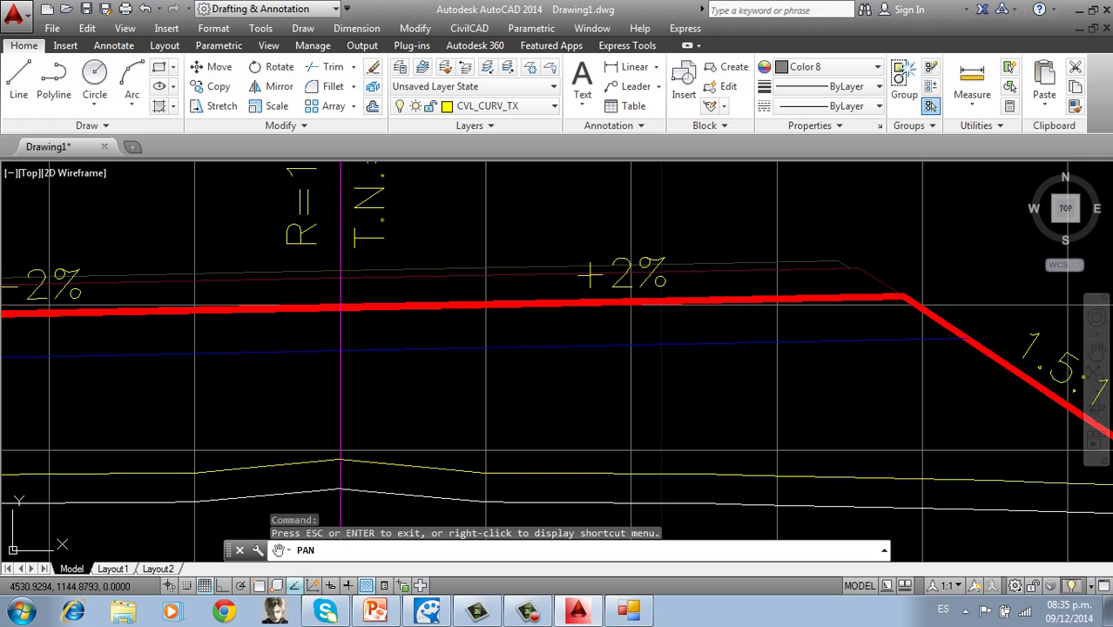
pyautogui.scroll(-3, 682, 384)
pyautogui.moveTo(682, 385)
pyautogui.mouseDown()
pyautogui.moveTo(266, 280)
pyautogui.moveTo(269, 230)
pyautogui.mouseUp()
pyautogui.scroll(2, 655, 316)
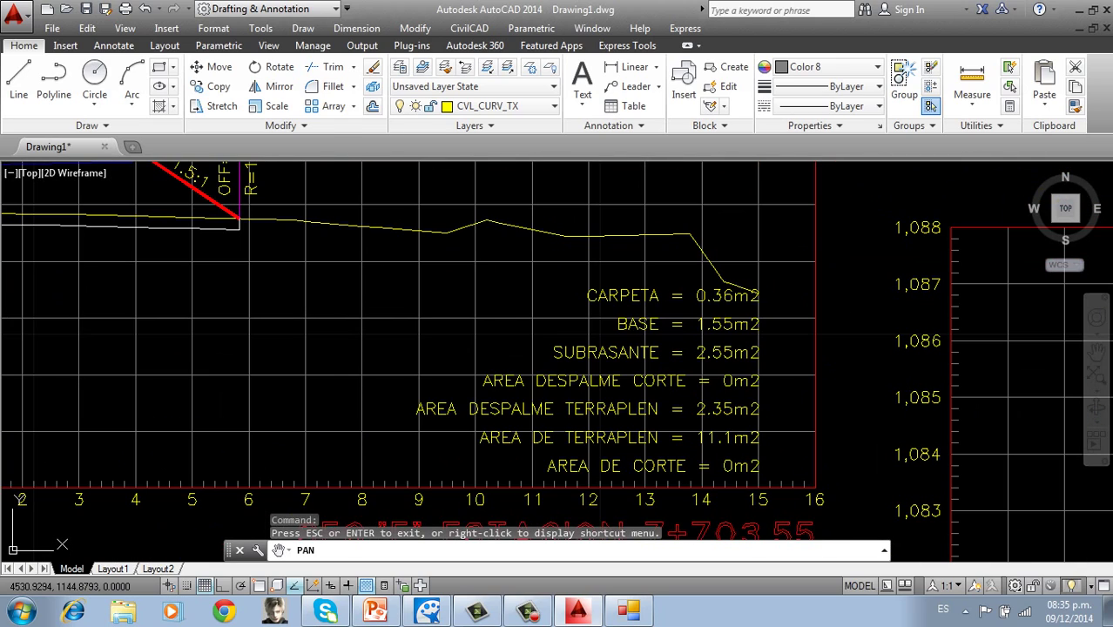
# Examine the fill section at station 7+800.00 and the Sec. "A" cut section near 7+558, including slopes, ditches and stripping line
pyautogui.scroll(-10, 571, 427)
pyautogui.scroll(4, 818, 383)
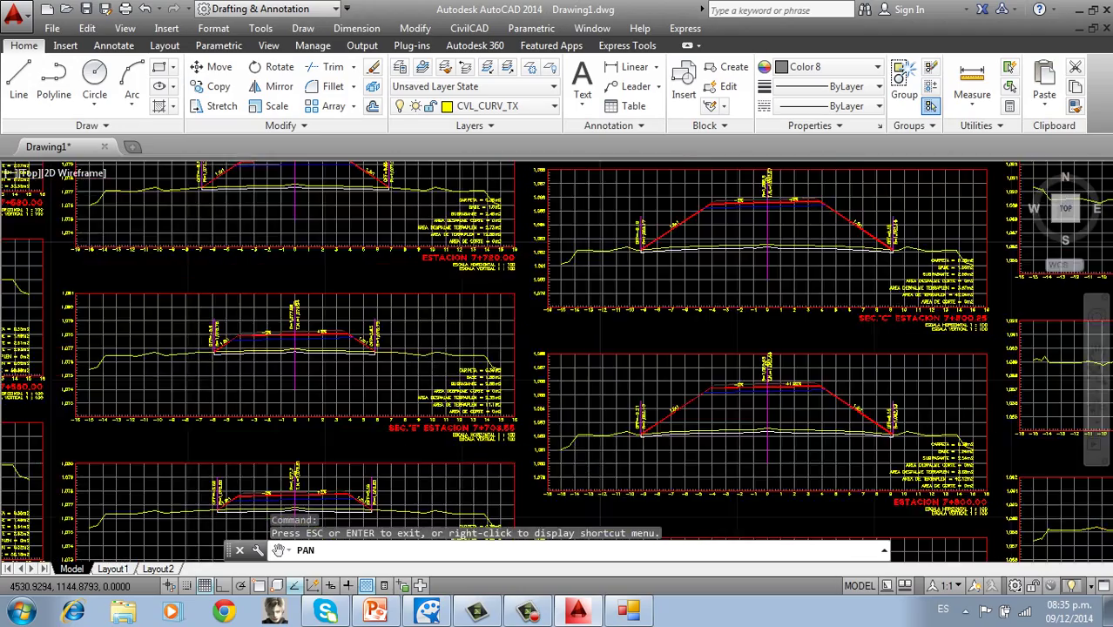
pyautogui.scroll(6, 810, 200)
pyautogui.scroll(-2, 798, 488)
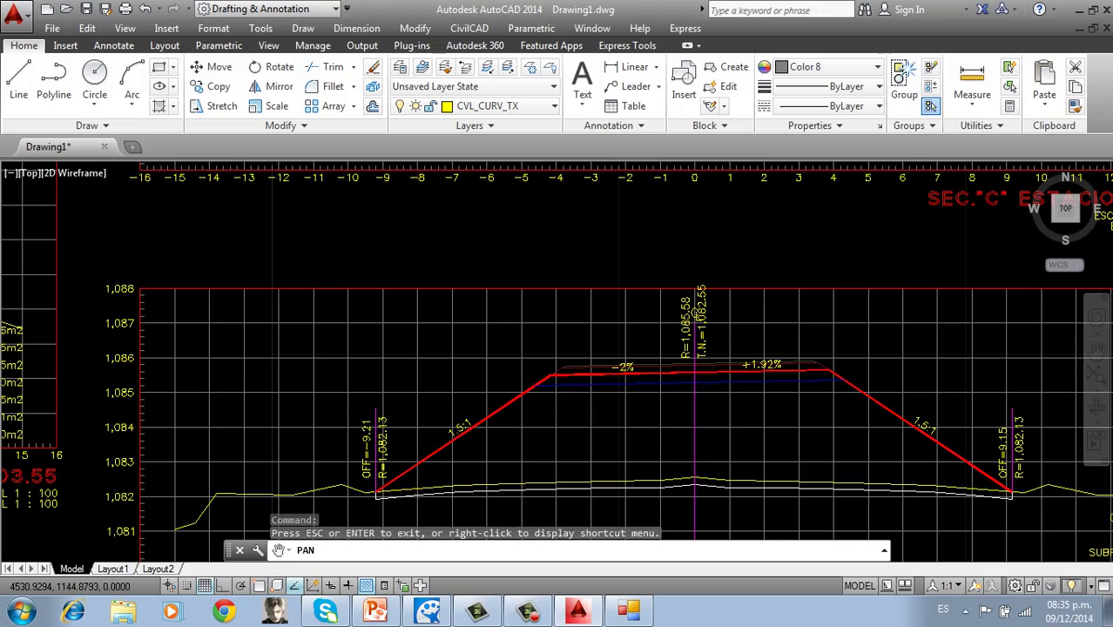
pyautogui.scroll(-8, 557, 361)
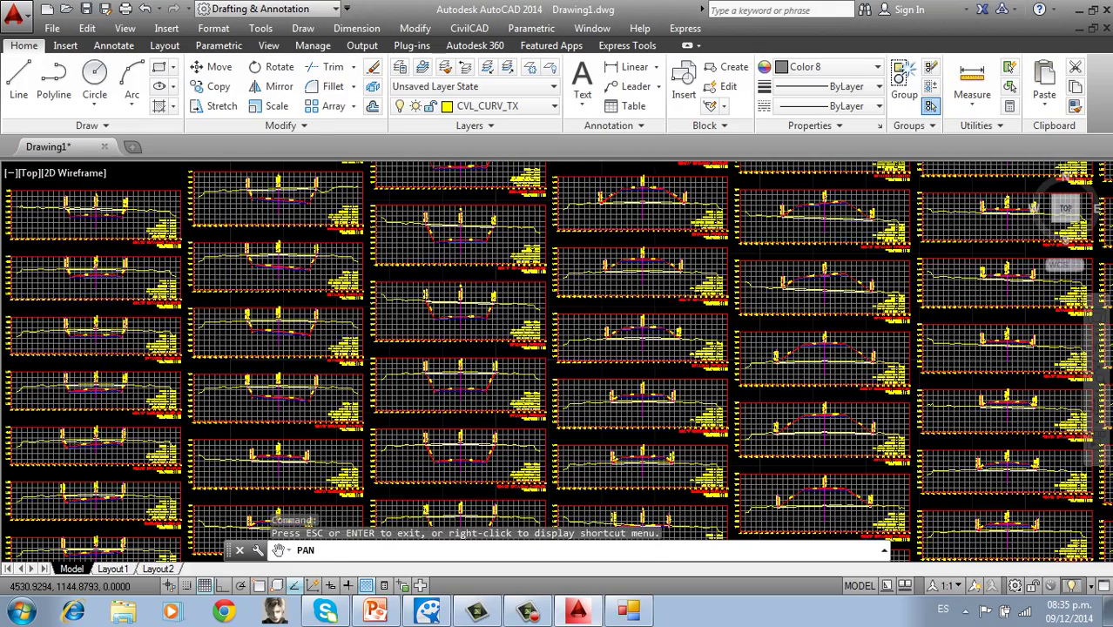
pyautogui.scroll(12, 557, 362)
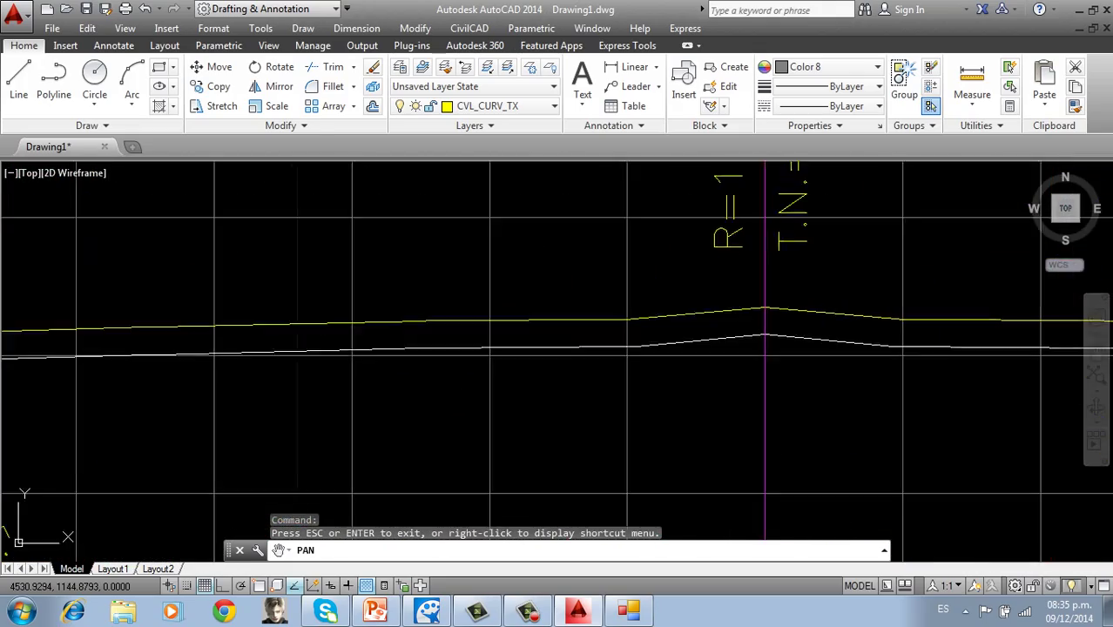
pyautogui.scroll(-5, 503, 296)
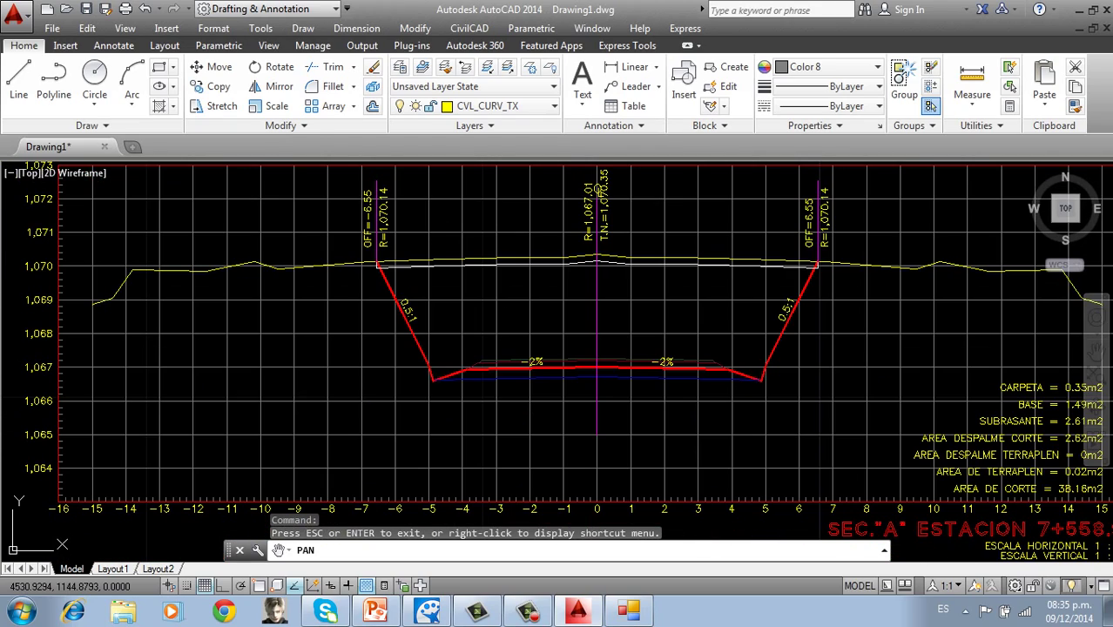
pyautogui.scroll(-4, 558, 362)
pyautogui.scroll(6, 558, 362)
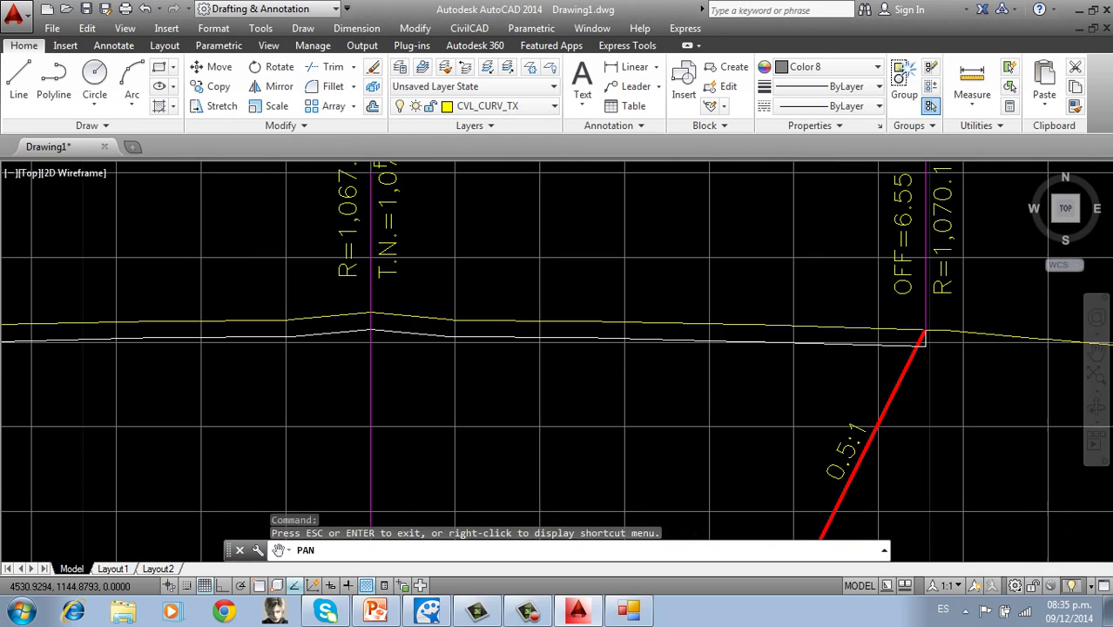
pyautogui.scroll(-4, 557, 362)
pyautogui.scroll(7, 558, 362)
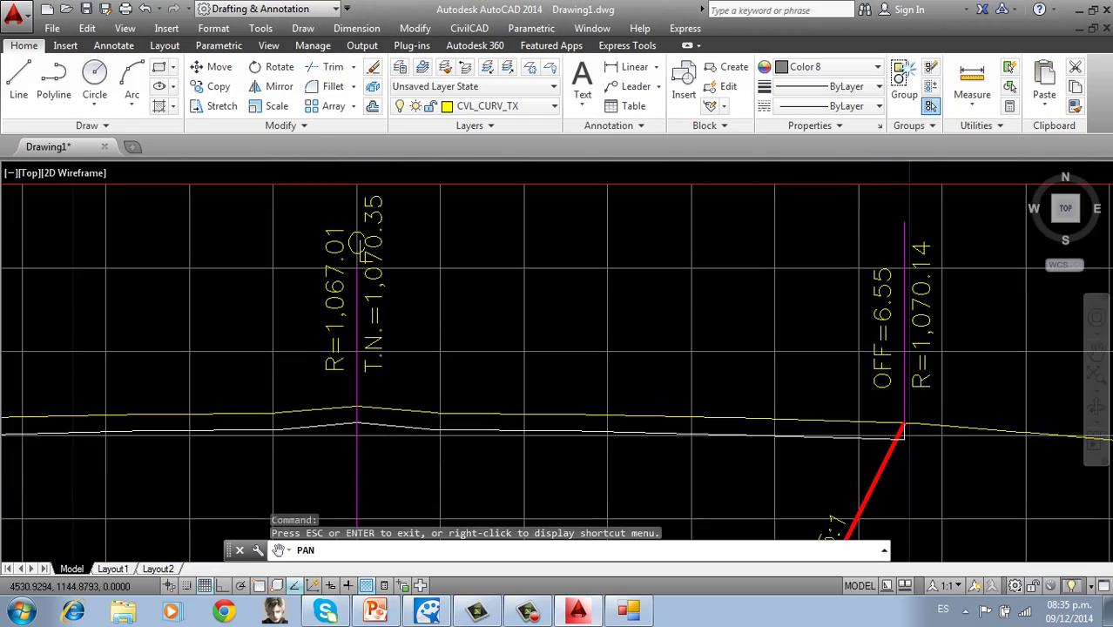
pyautogui.scroll(-7, 557, 361)
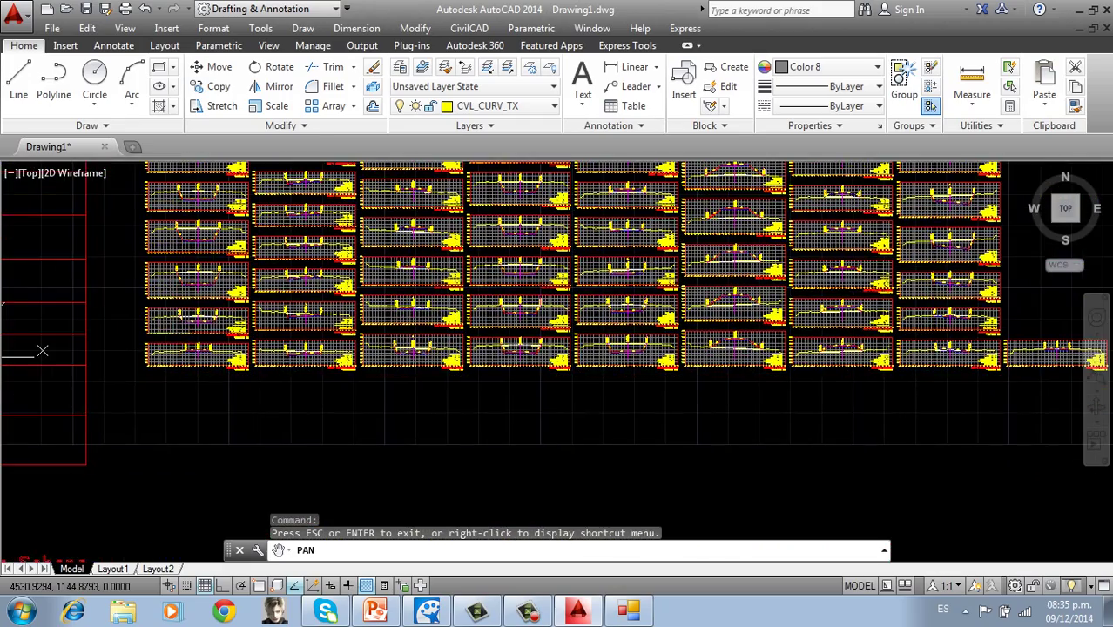
# Examine the profile's data table of mass curve ordinates, volumes, thicknesses and elevations along the stations, through to the volume totals
pyautogui.moveTo(558, 362)
pyautogui.mouseDown(button='middle')
pyautogui.moveTo(266, 325)
pyautogui.moveTo(616, 404)
pyautogui.moveTo(971, 407)
pyautogui.moveTo(1101, 311)
pyautogui.mouseUp(button='middle')
pyautogui.moveTo(349, 304); pyautogui.dragTo(995, 339, button='middle')
pyautogui.moveTo(218, 322); pyautogui.dragTo(1074, 353, button='middle')
pyautogui.moveTo(261, 348)
pyautogui.mouseDown(button='middle')
pyautogui.moveTo(542, 348)
pyautogui.moveTo(761, 370)
pyautogui.moveTo(605, 361)
pyautogui.moveTo(646, 372)
pyautogui.mouseUp(button='middle')
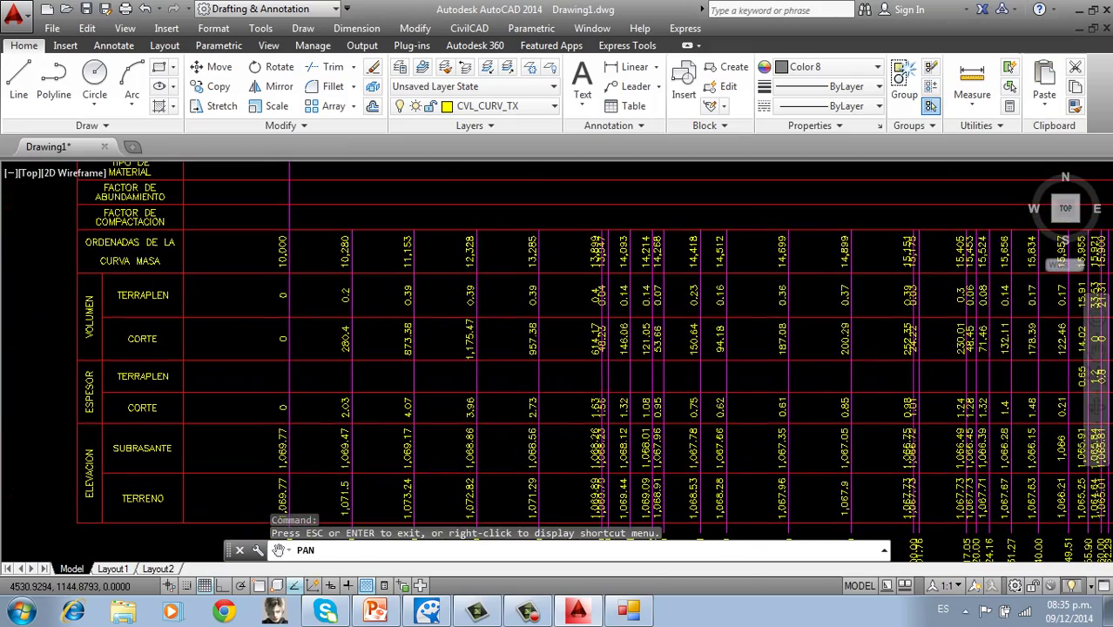
pyautogui.moveTo(745, 448); pyautogui.dragTo(733, 568, button='middle')
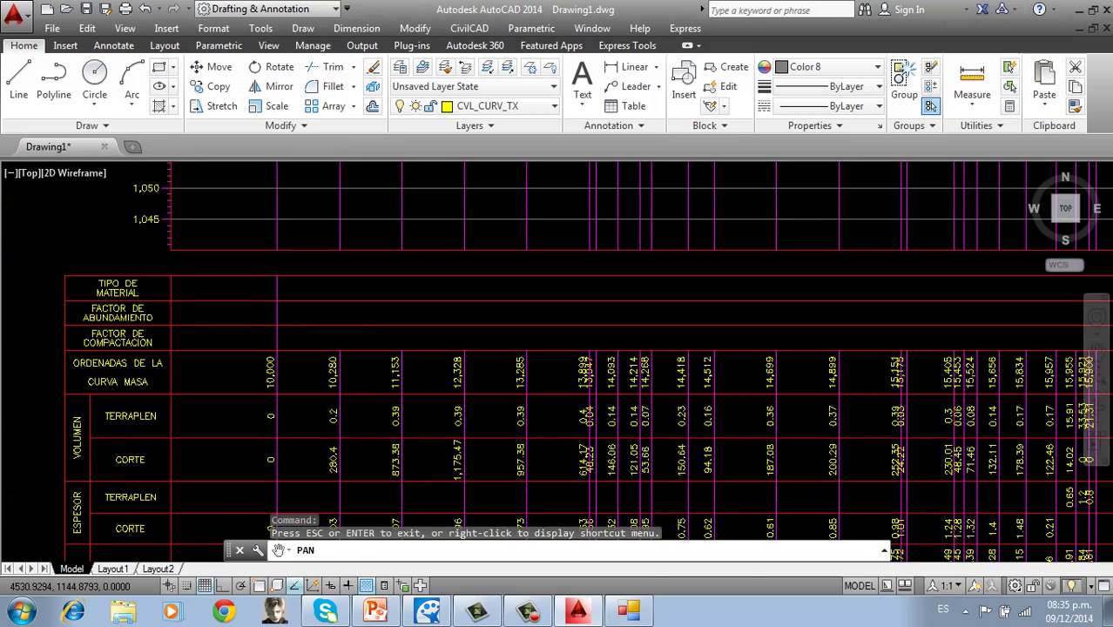
pyautogui.moveTo(627, 522); pyautogui.dragTo(390, 148, button='middle')
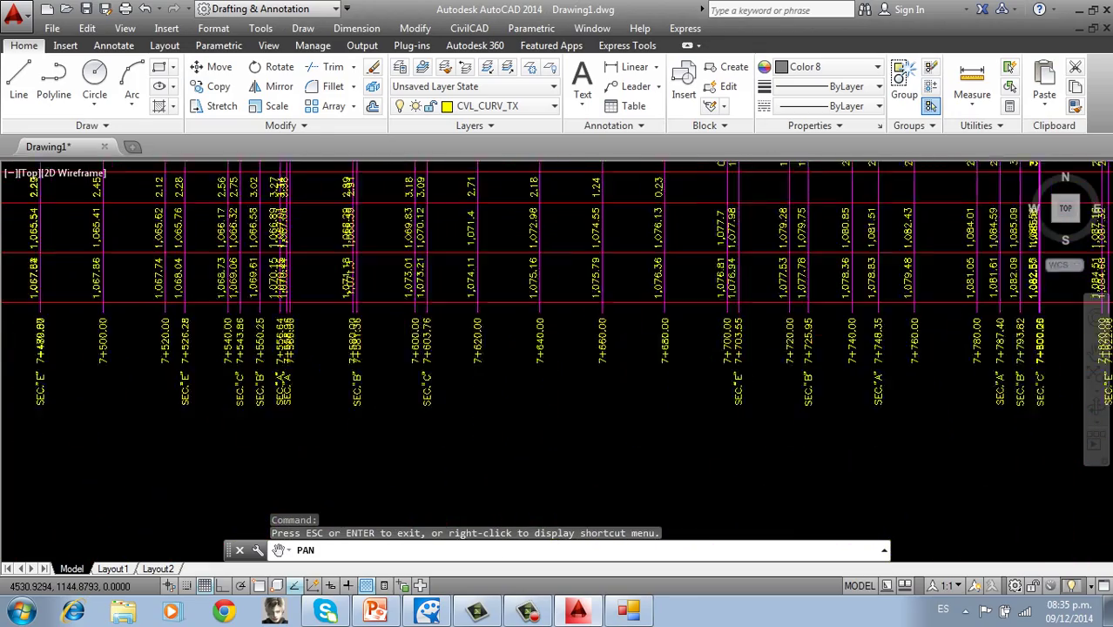
pyautogui.moveTo(1045, 375); pyautogui.dragTo(75, 357)
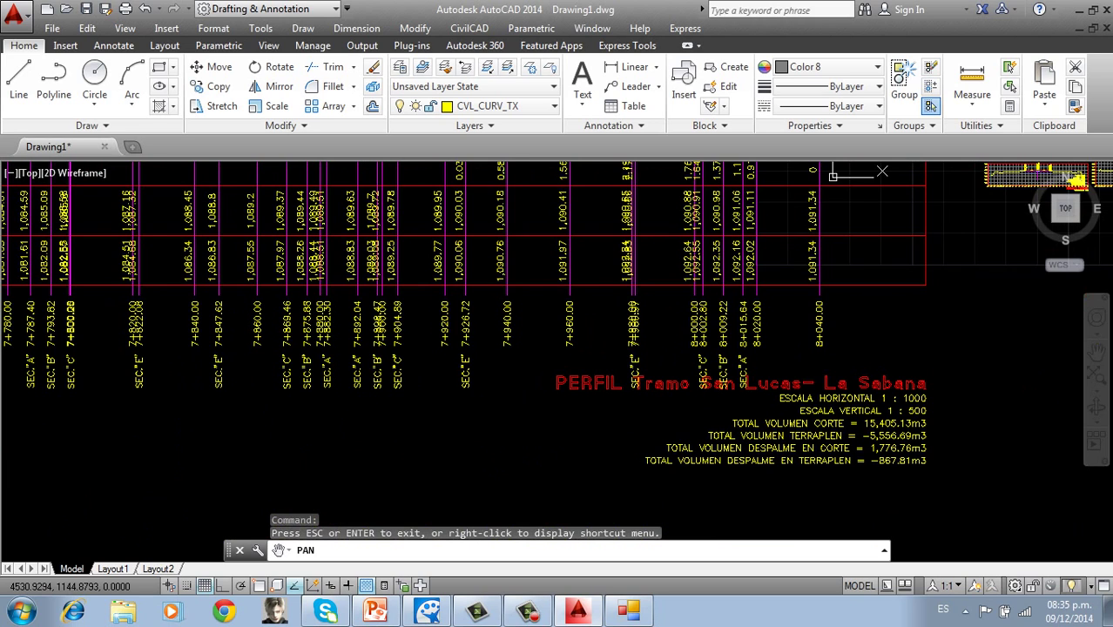
# Examine the profile's vertical curve between PCV 7+480.05 and PTV 7+590.05, including its PIV and elevations
pyautogui.scroll(-10, 706, 344)
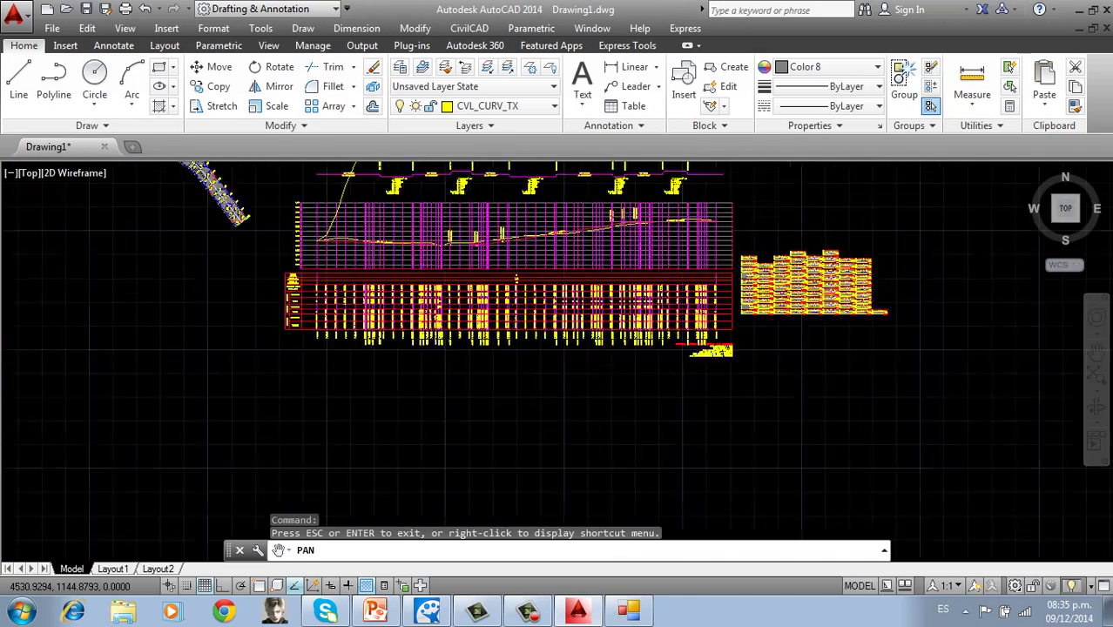
pyautogui.scroll(10, 392, 237)
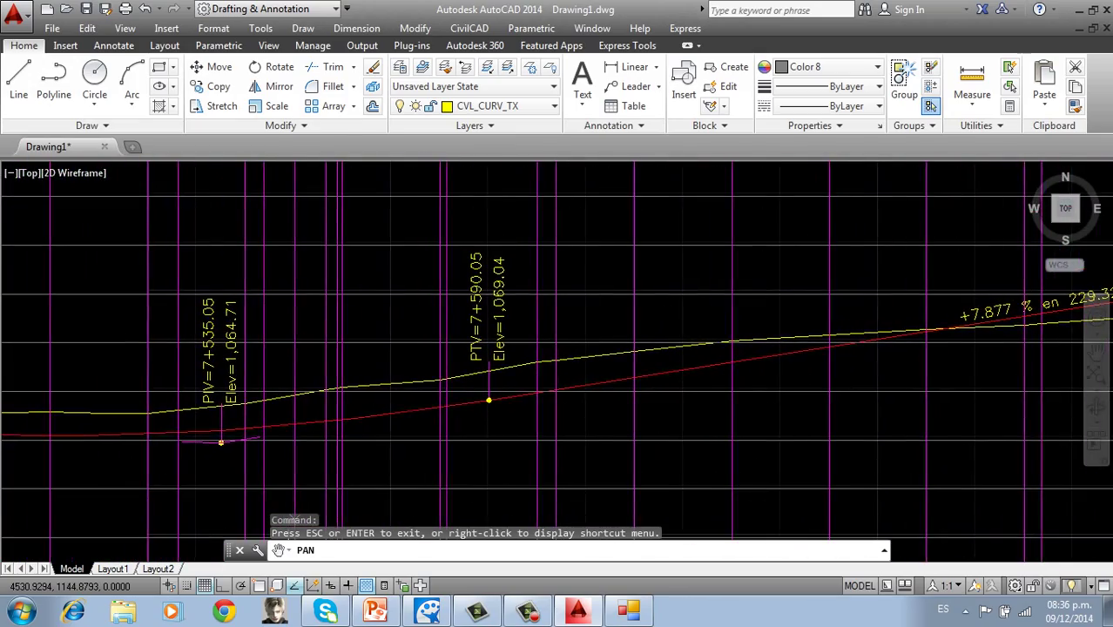
pyautogui.moveTo(295, 523); pyautogui.dragTo(470, 492)
pyautogui.moveTo(557, 362); pyautogui.dragTo(570, 359)
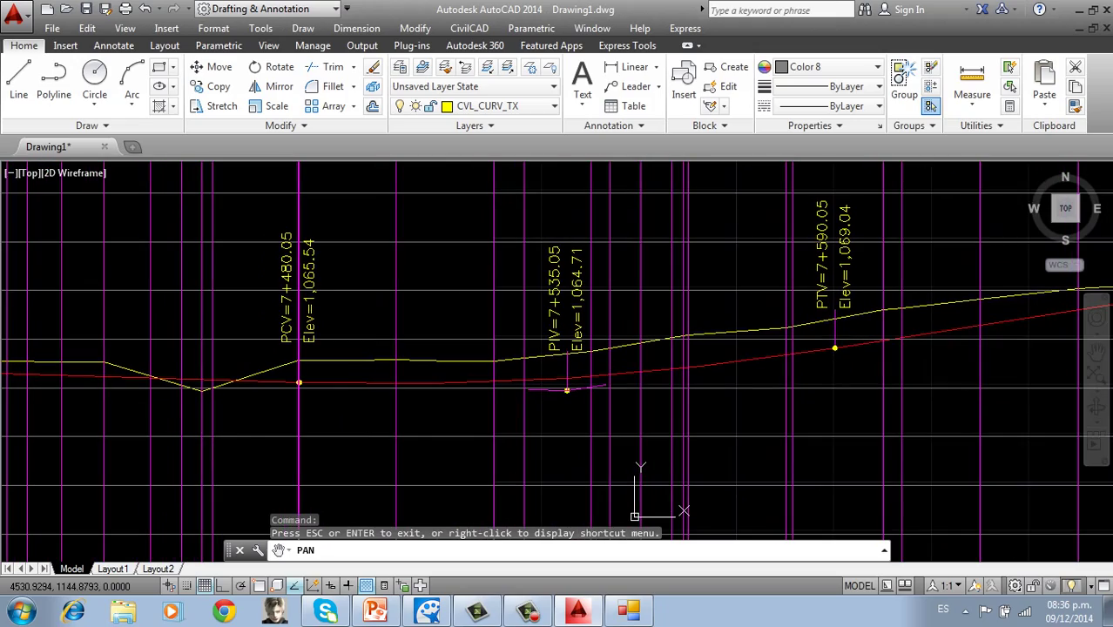
pyautogui.moveTo(871, 357)
pyautogui.mouseDown()
pyautogui.moveTo(610, 360)
pyautogui.moveTo(170, 335)
pyautogui.mouseUp()
# Examine the horizontal alignment diagram above the profile, reading the curve data at PI 7+367.72 and PI 7+503.59 and the tangent between them
pyautogui.moveTo(261, 148); pyautogui.dragTo(469, 610, button='middle')
pyautogui.moveTo(261, 261)
pyautogui.mouseDown(button='middle')
pyautogui.moveTo(479, 396)
pyautogui.moveTo(604, 424)
pyautogui.moveTo(1007, 398)
pyautogui.moveTo(1066, 456)
pyautogui.mouseUp(button='middle')
pyautogui.moveTo(348, 349)
pyautogui.mouseDown(button='middle')
pyautogui.moveTo(306, 324)
pyautogui.moveTo(616, 324)
pyautogui.moveTo(736, 351)
pyautogui.moveTo(754, 288)
pyautogui.mouseUp(button='middle')
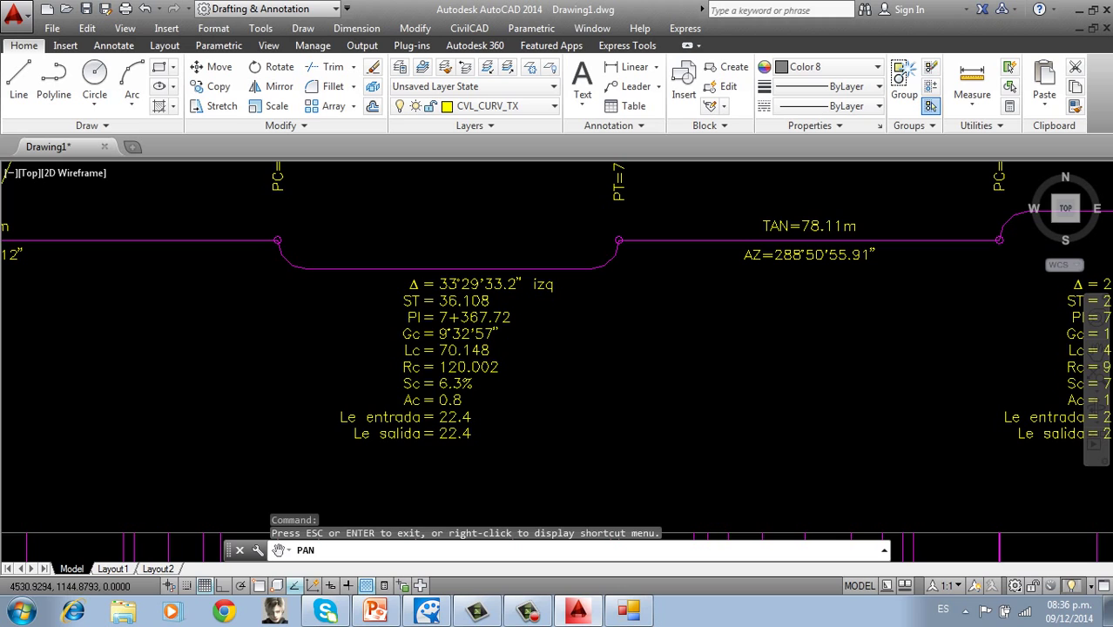
pyautogui.moveTo(692, 313); pyautogui.dragTo(422, 412, button='middle')
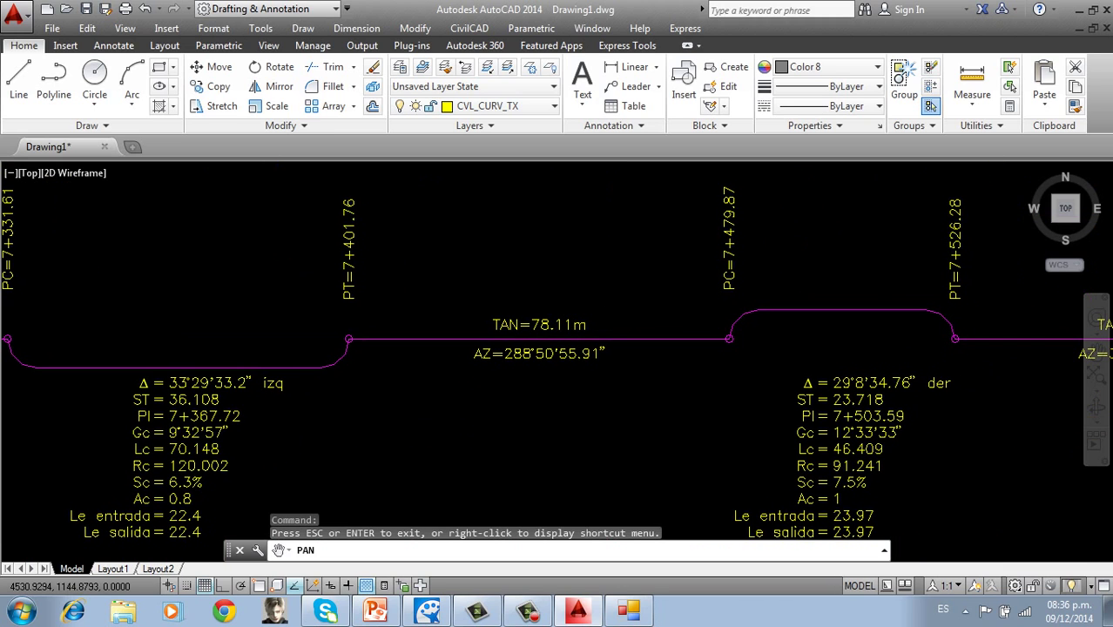
pyautogui.moveTo(422, 412)
pyautogui.mouseDown()
pyautogui.moveTo(616, 491)
pyautogui.moveTo(699, 478)
pyautogui.moveTo(614, 494)
pyautogui.moveTo(469, 385)
pyautogui.moveTo(421, 452)
pyautogui.mouseUp()
# Examine the mass curve above the profile together with the overall layout of plan, sections and profile
pyautogui.scroll(-10, 421, 451)
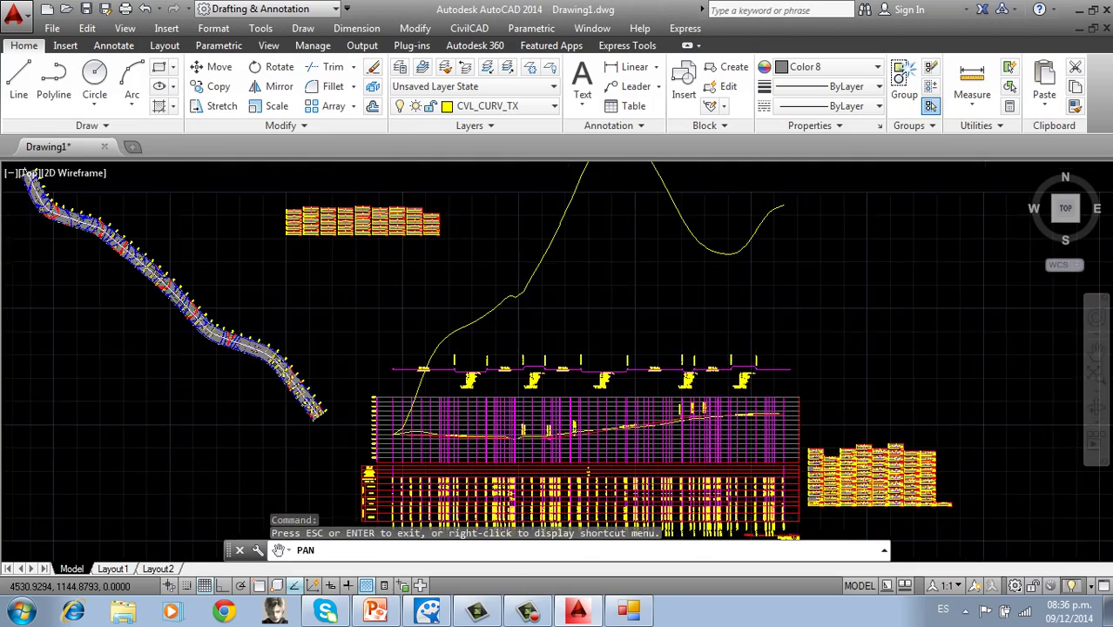
pyautogui.moveTo(637, 223)
pyautogui.mouseDown()
pyautogui.moveTo(642, 237)
pyautogui.moveTo(699, 179)
pyautogui.moveTo(729, 279)
pyautogui.mouseUp()
pyautogui.scroll(6, 642, 237)
pyautogui.scroll(-6, 729, 279)
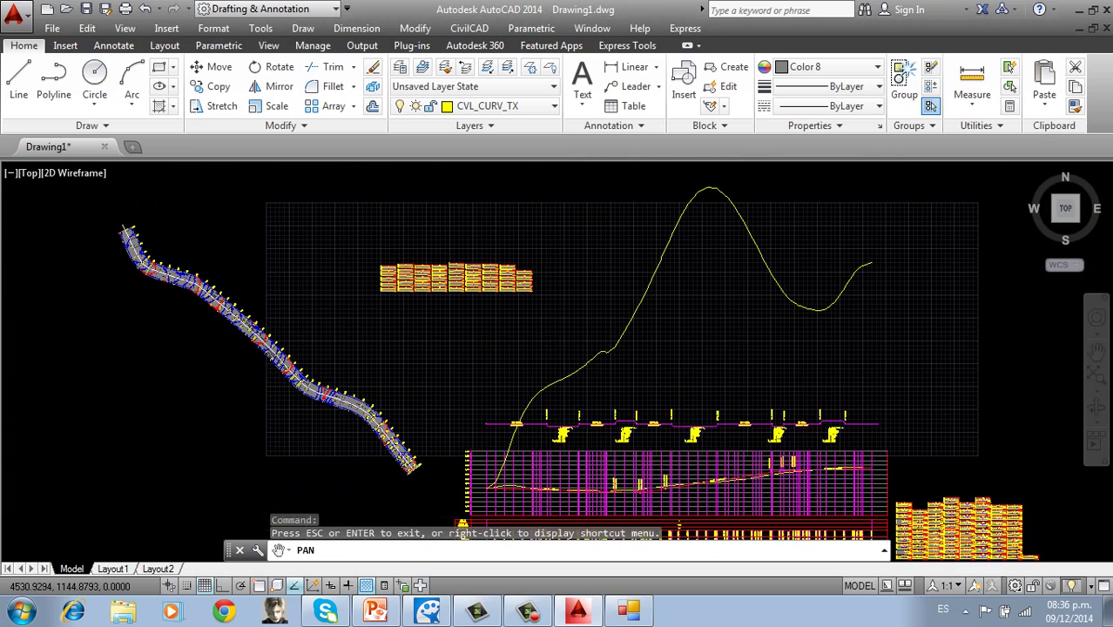
pyautogui.moveTo(729, 279)
pyautogui.mouseDown(button='middle')
pyautogui.moveTo(703, 415)
pyautogui.moveTo(689, 221)
pyautogui.moveTo(665, 144)
pyautogui.mouseUp(button='middle')
# Switch to the volume report in SpreadsheetGear Workbook Designer and review the cut and fill area calculations on the Areas sheet
pyautogui.click(629, 611)
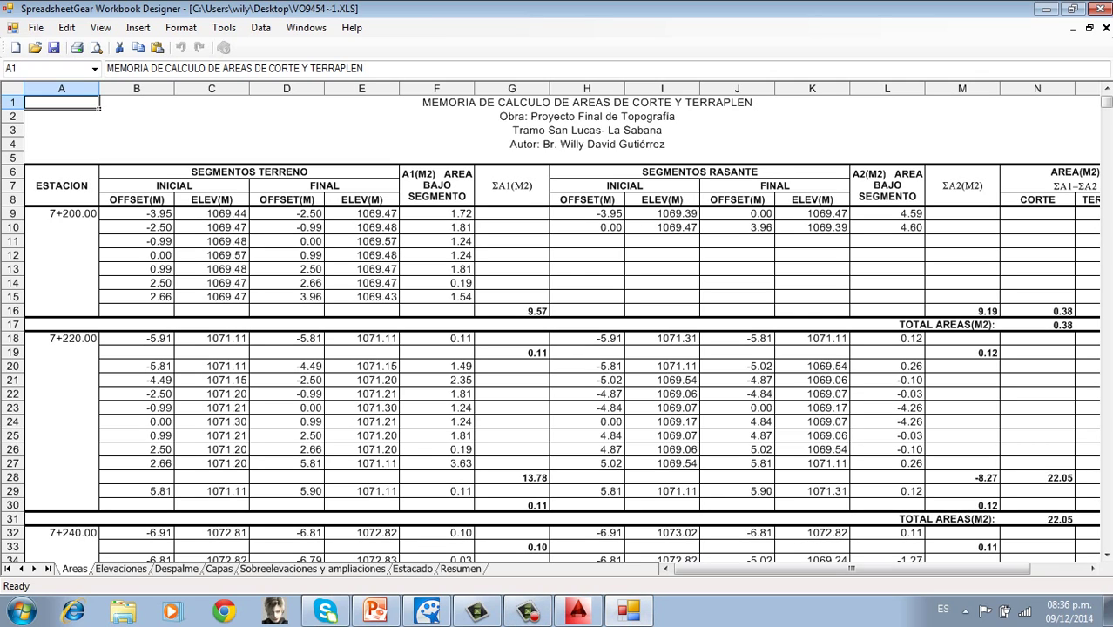
pyautogui.scroll(-9, 557, 331)
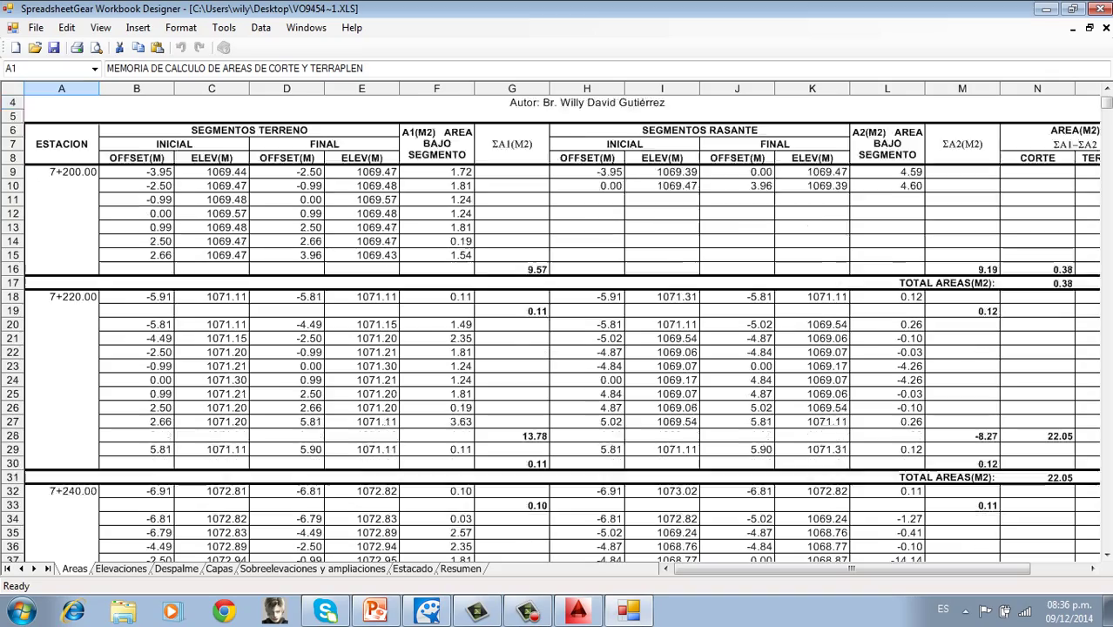
pyautogui.scroll(-12, 557, 331)
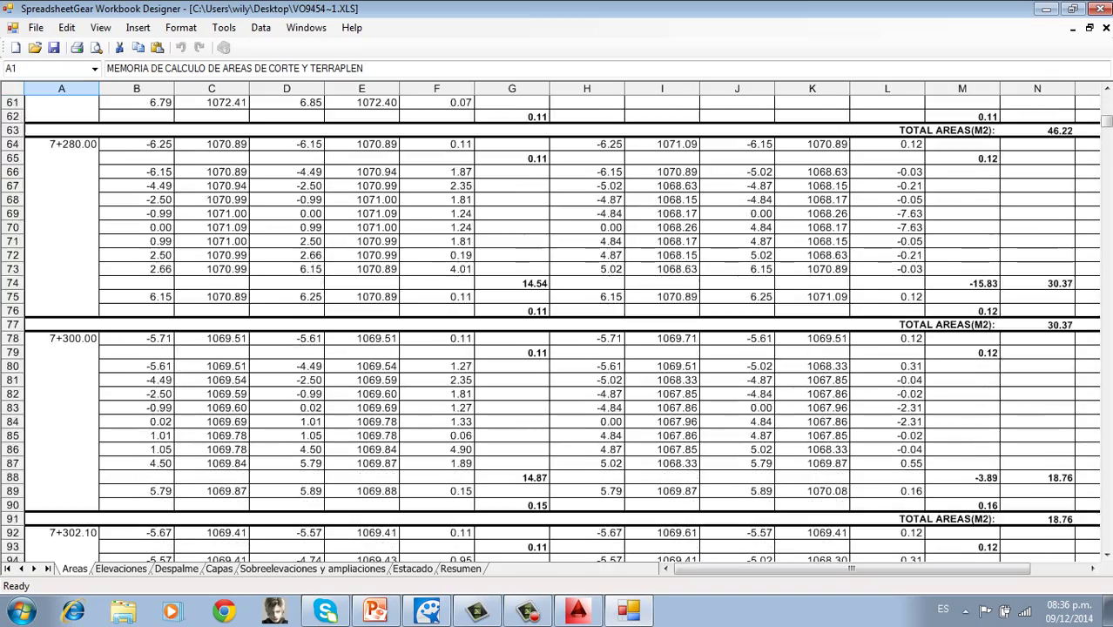
pyautogui.scroll(20, 557, 330)
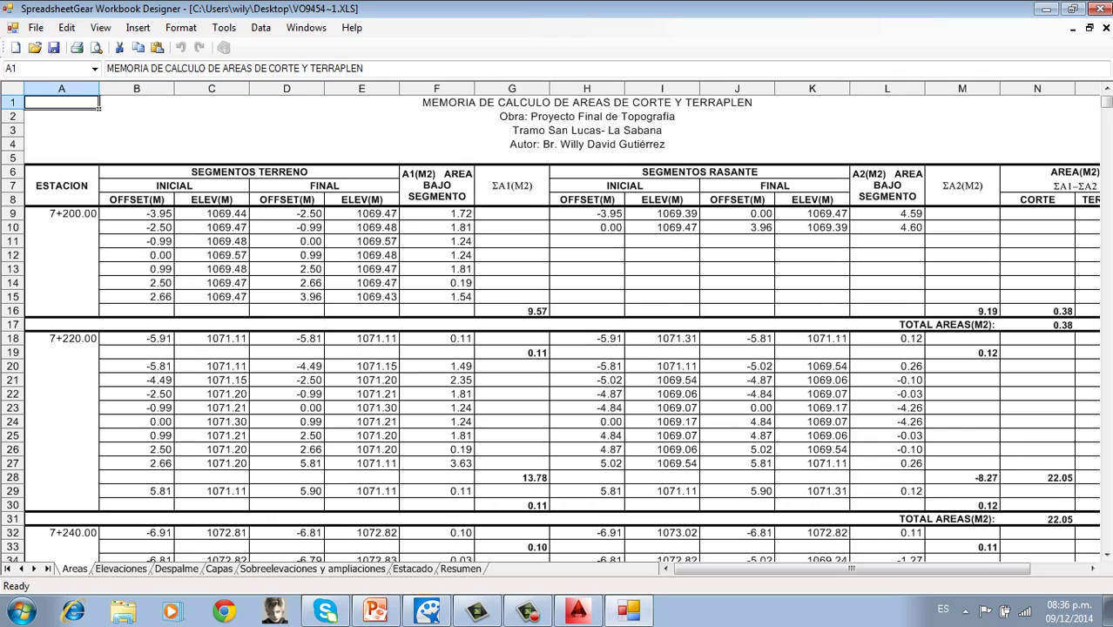
pyautogui.scroll(-9, 557, 331)
pyautogui.scroll(9, 557, 331)
# Review the terrain and subgrade elevations and the cut and fill thicknesses by station on the Elevaciones sheet
pyautogui.hotkey('ctrl', 'pagedown')
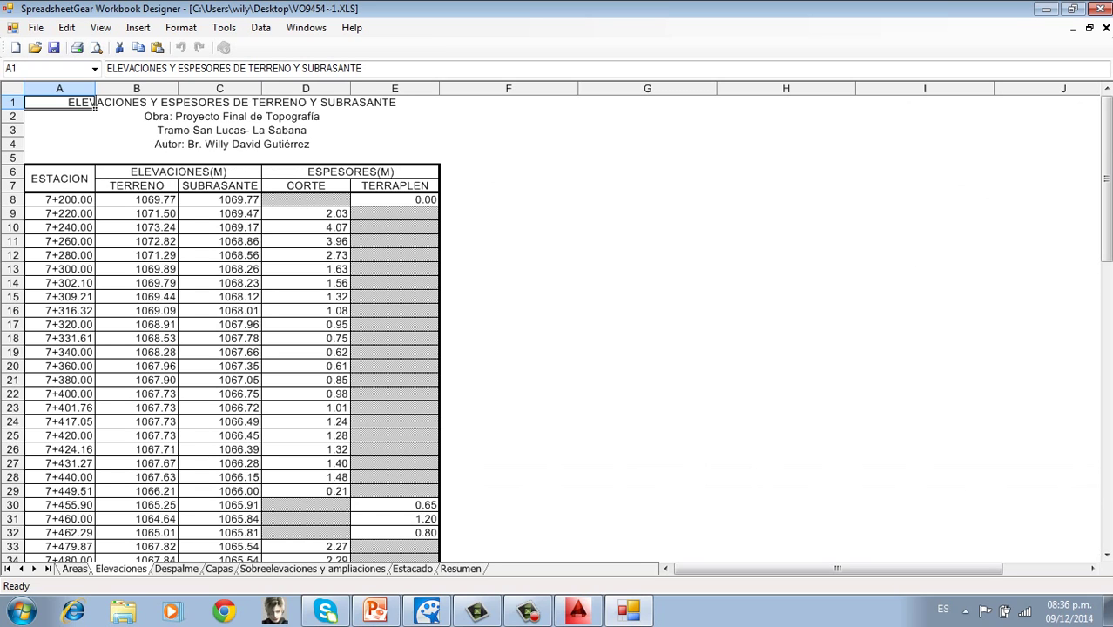
pyautogui.scroll(-8, 557, 331)
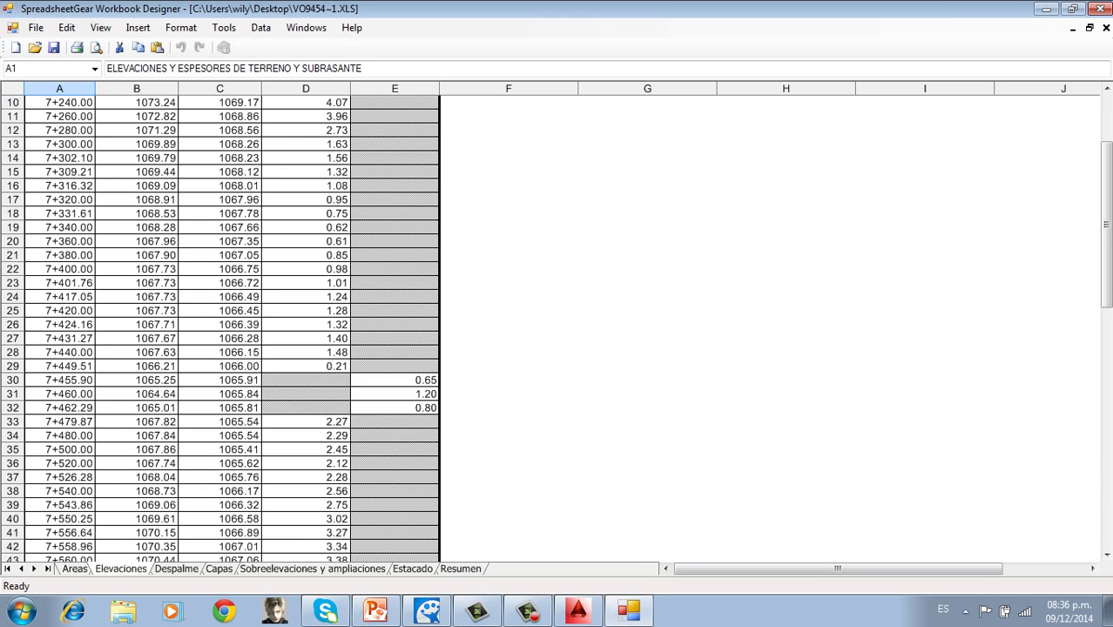
pyautogui.scroll(-3, 557, 331)
pyautogui.scroll(11, 557, 331)
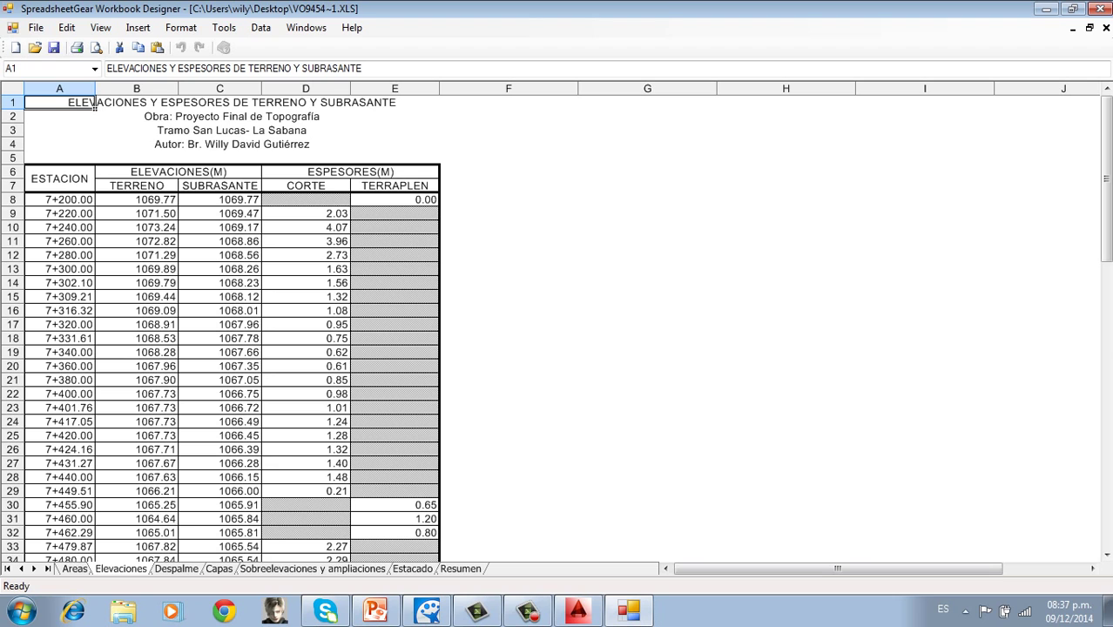
pyautogui.scroll(-12, 557, 331)
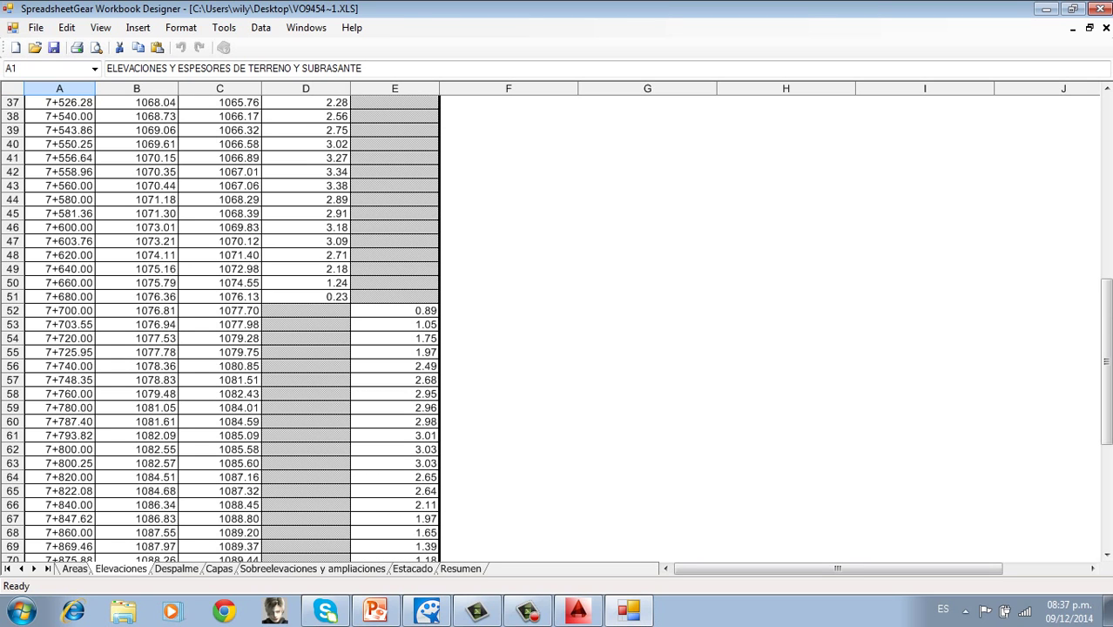
# Review the stripping volumes on the Despalme sheet and the SUBRASANTE, BASE and CARPETA layer volumes on the Capas sheet
pyautogui.hotkey('ctrl', 'pagedown')
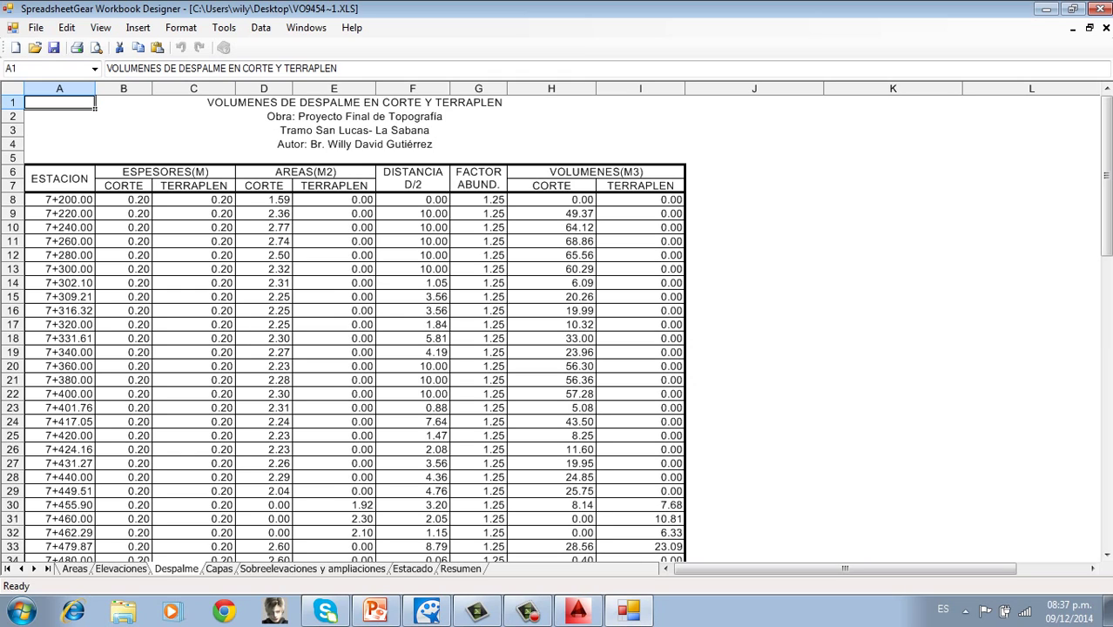
pyautogui.hotkey('ctrl', 'pagedown')
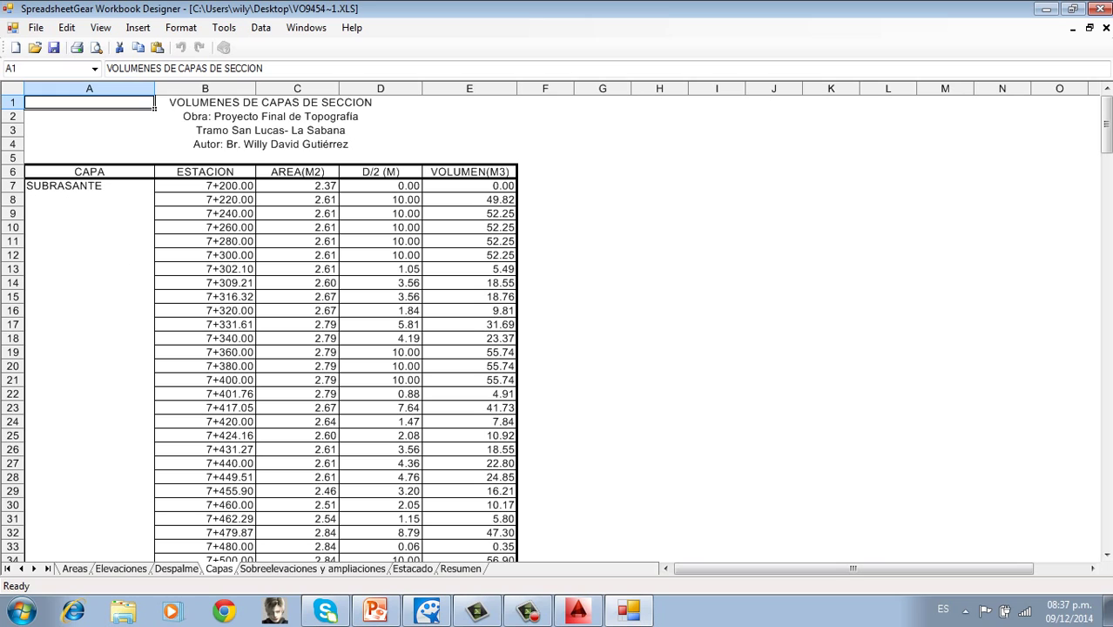
pyautogui.scroll(-20, 270, 331)
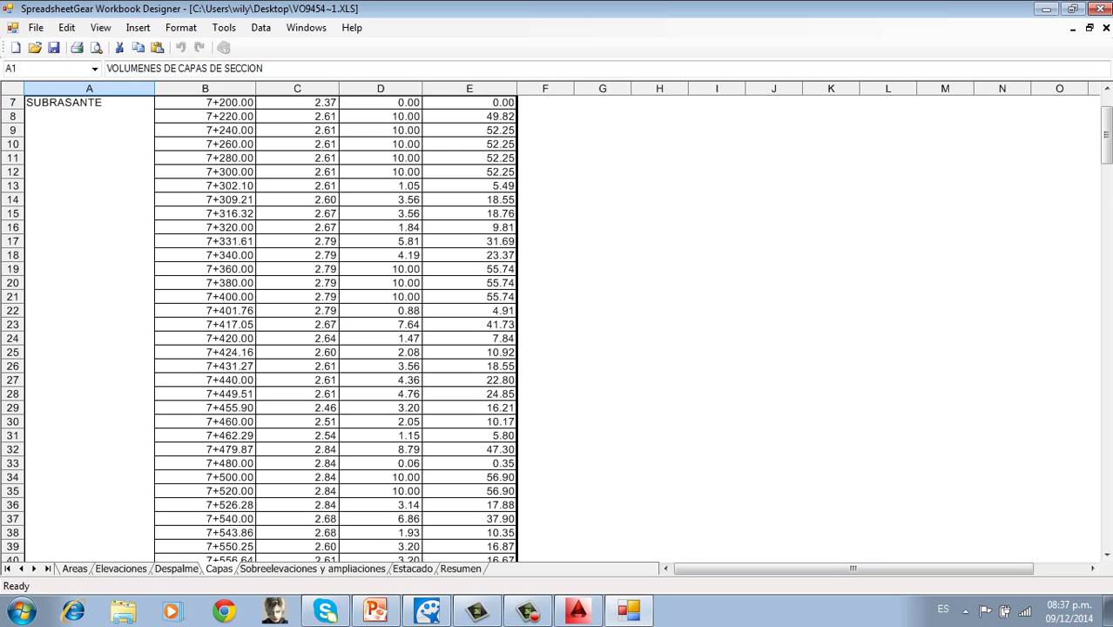
pyautogui.scroll(20, 270, 331)
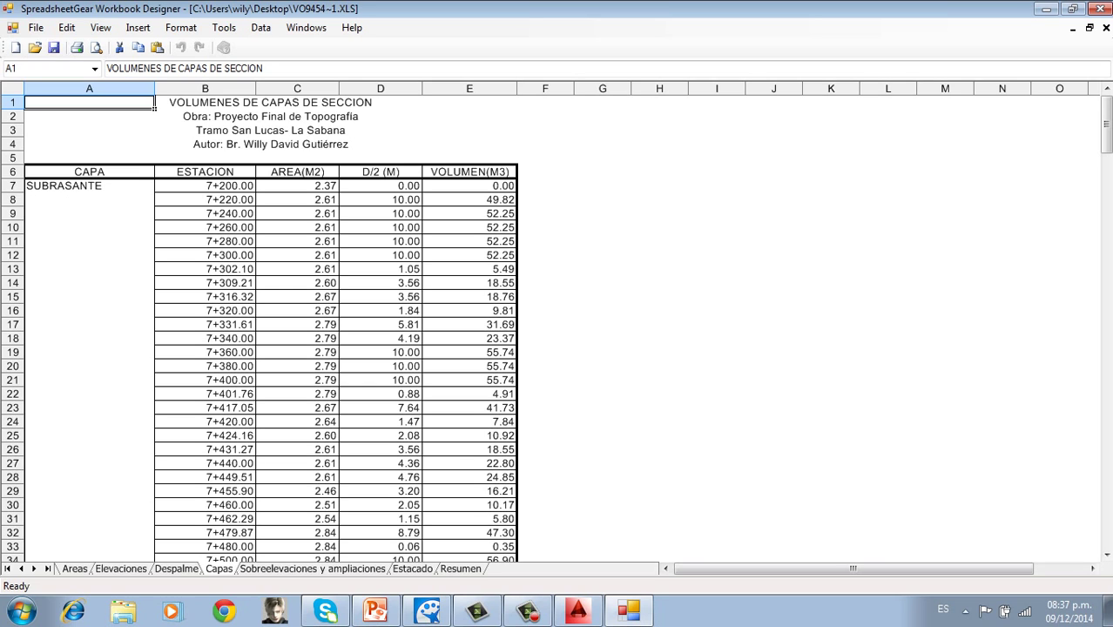
pyautogui.scroll(-20, 270, 331)
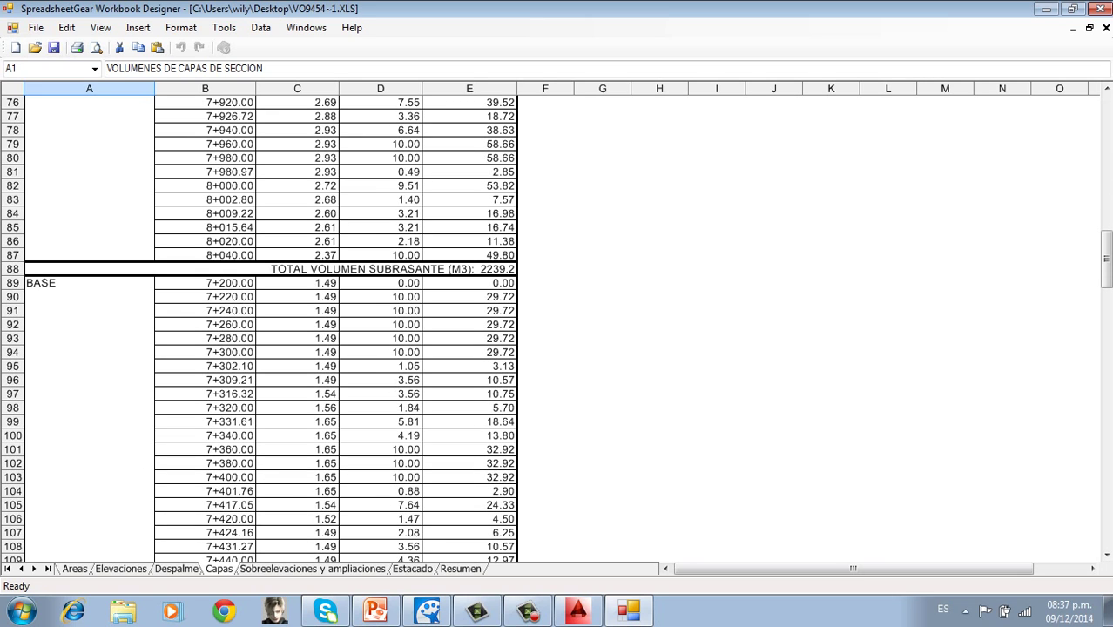
pyautogui.scroll(-7, 270, 331)
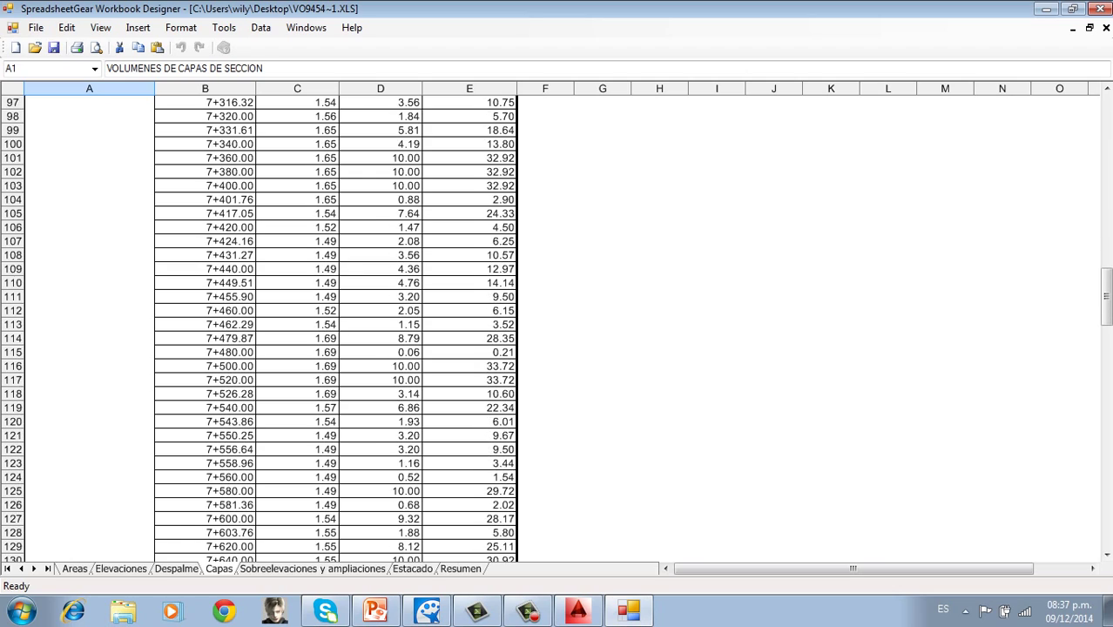
pyautogui.scroll(4, 270, 330)
pyautogui.scroll(-15, 270, 331)
pyautogui.scroll(-17, 270, 331)
pyautogui.scroll(4, 270, 331)
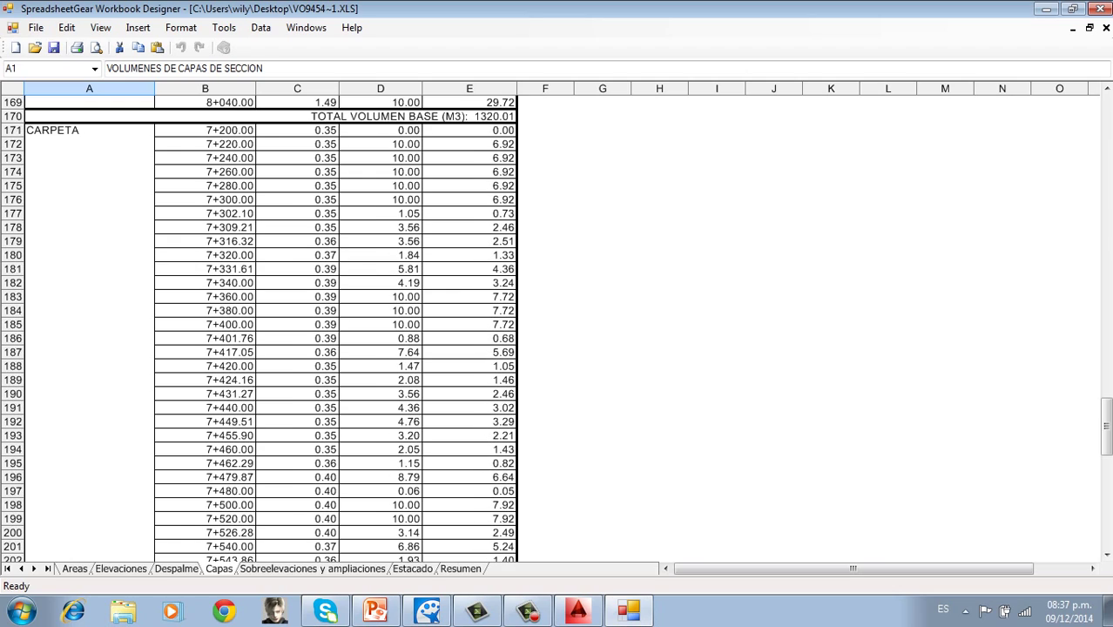
pyautogui.scroll(-20, 270, 331)
pyautogui.scroll(-5, 270, 331)
pyautogui.scroll(20, 270, 331)
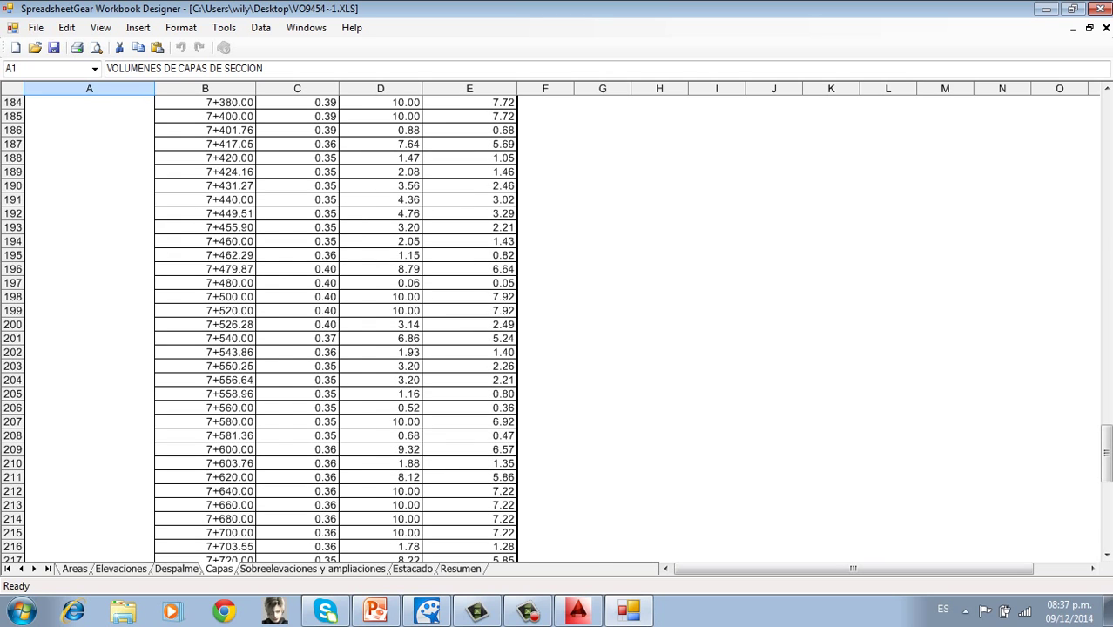
# Review the crown slopes, widenings, total carriageway widths and slope extensions by station on the Sobreelevaciones y ampliaciones sheet
pyautogui.click(313, 568)
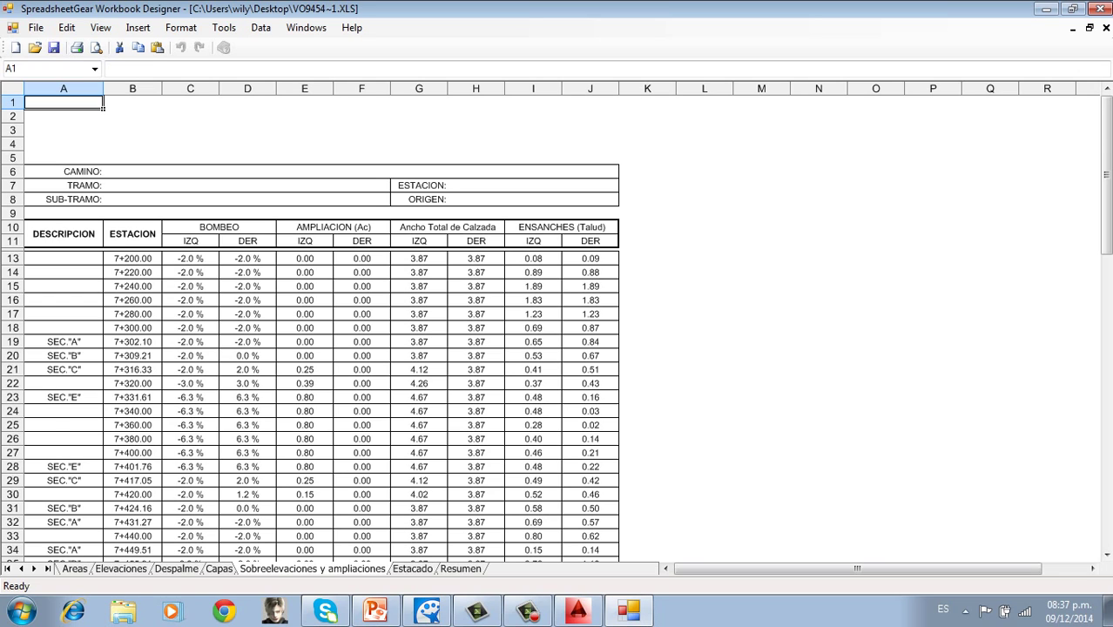
pyautogui.scroll(-3, 557, 322)
pyautogui.scroll(1, 558, 322)
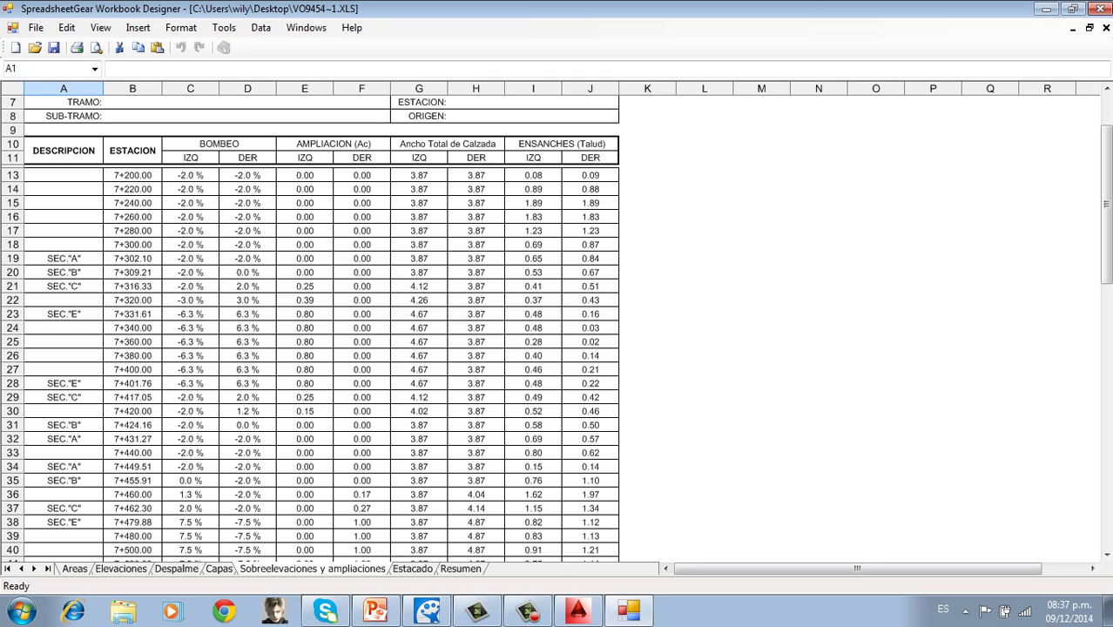
# Review the staking distances, elevations and point descriptions for each station on the Estacado sheet
pyautogui.hotkey('ctrl', 'pagedown')
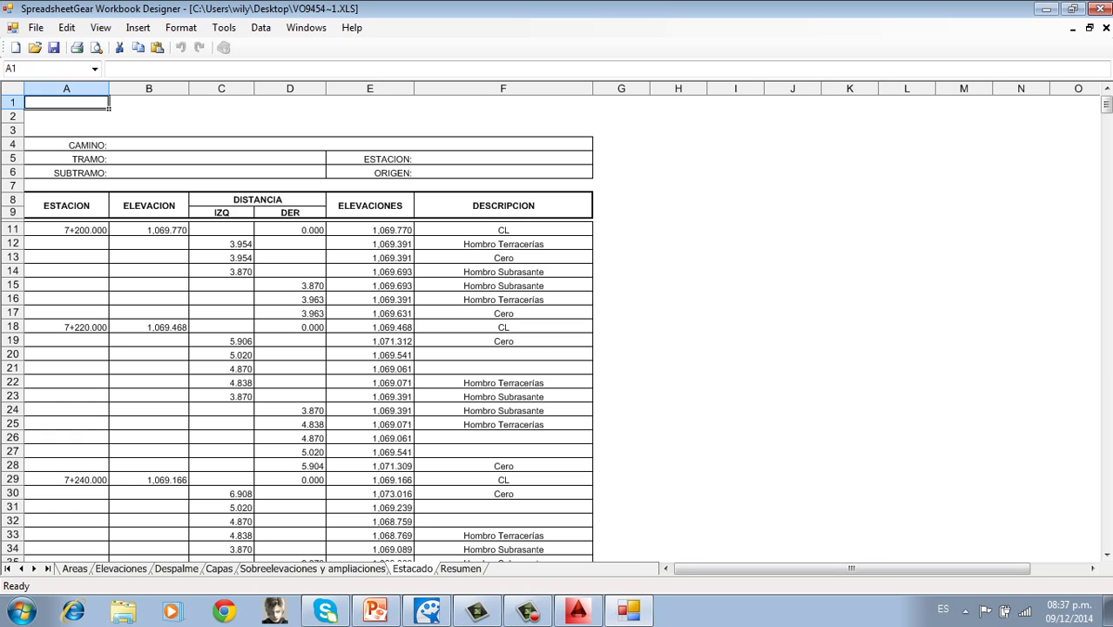
pyautogui.scroll(-10, 296, 326)
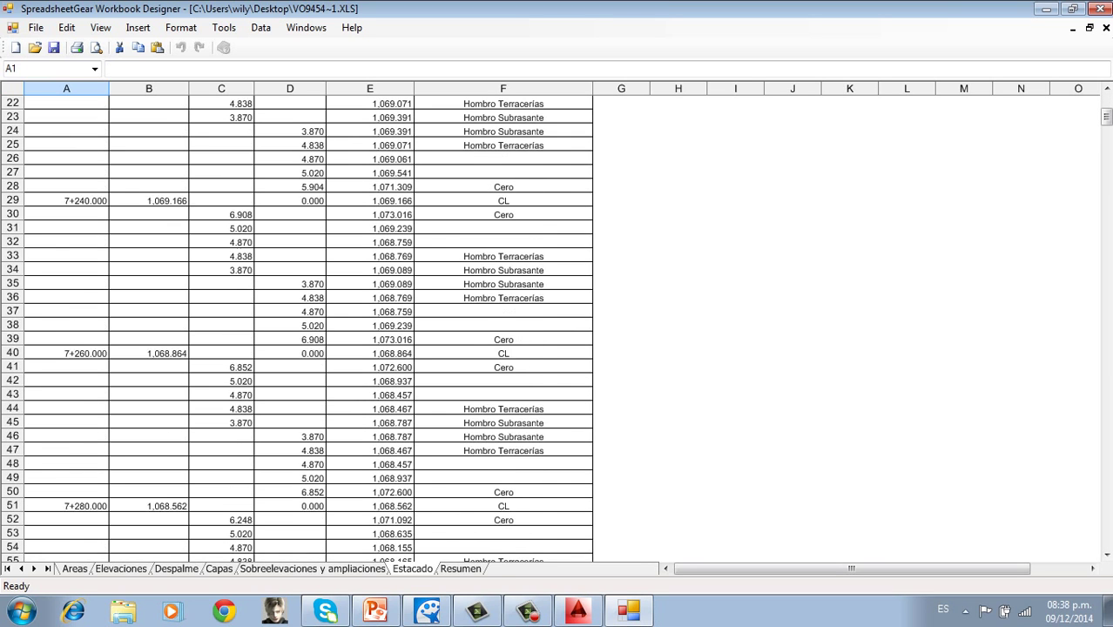
pyautogui.scroll(10, 296, 326)
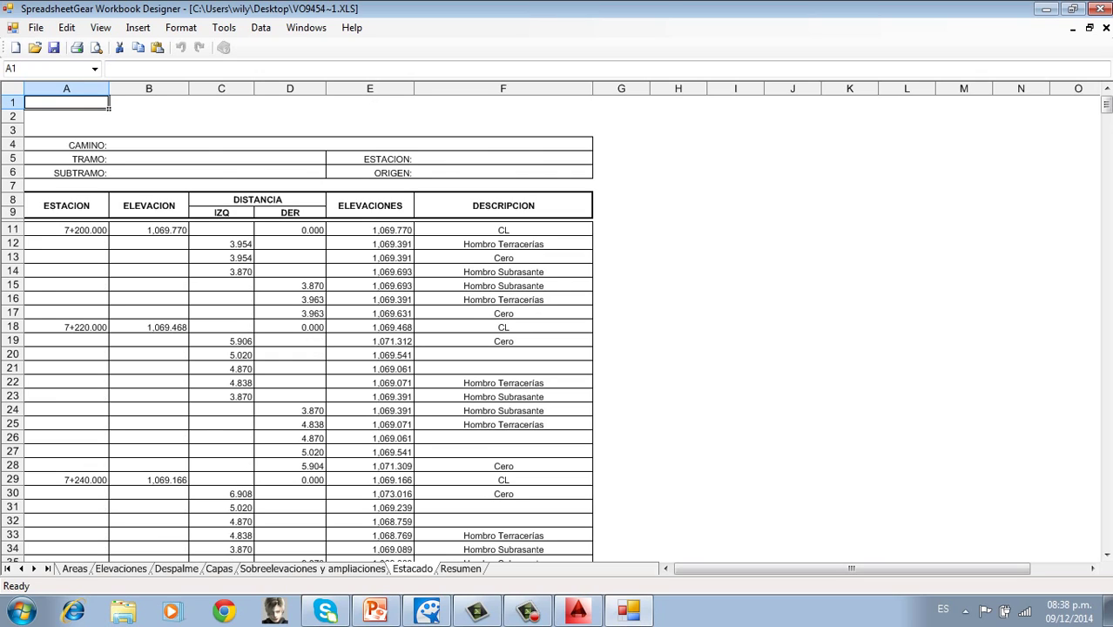
pyautogui.scroll(-3, 297, 327)
pyautogui.scroll(3, 296, 327)
pyautogui.scroll(-5, 296, 326)
pyautogui.scroll(5, 296, 327)
pyautogui.scroll(-3, 296, 327)
pyautogui.scroll(-6, 297, 327)
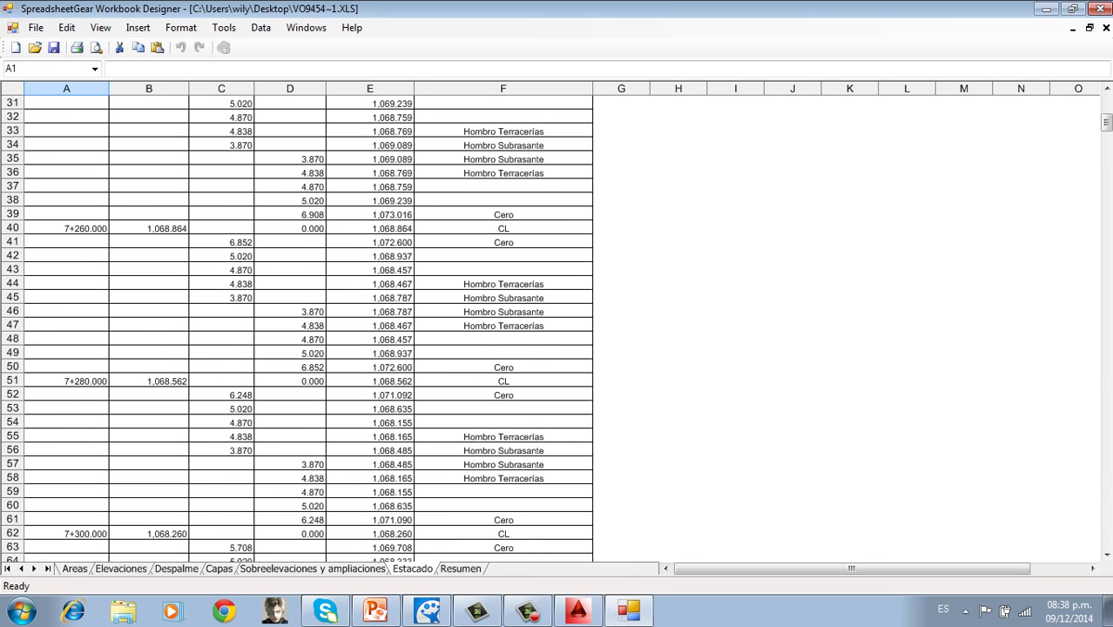
# Review the Resumen sheet's symbols, areas, volumes and mass curve ordinates across the stations
pyautogui.hotkey('ctrl', 'pagedown')
pyautogui.scroll(-4, 557, 331)
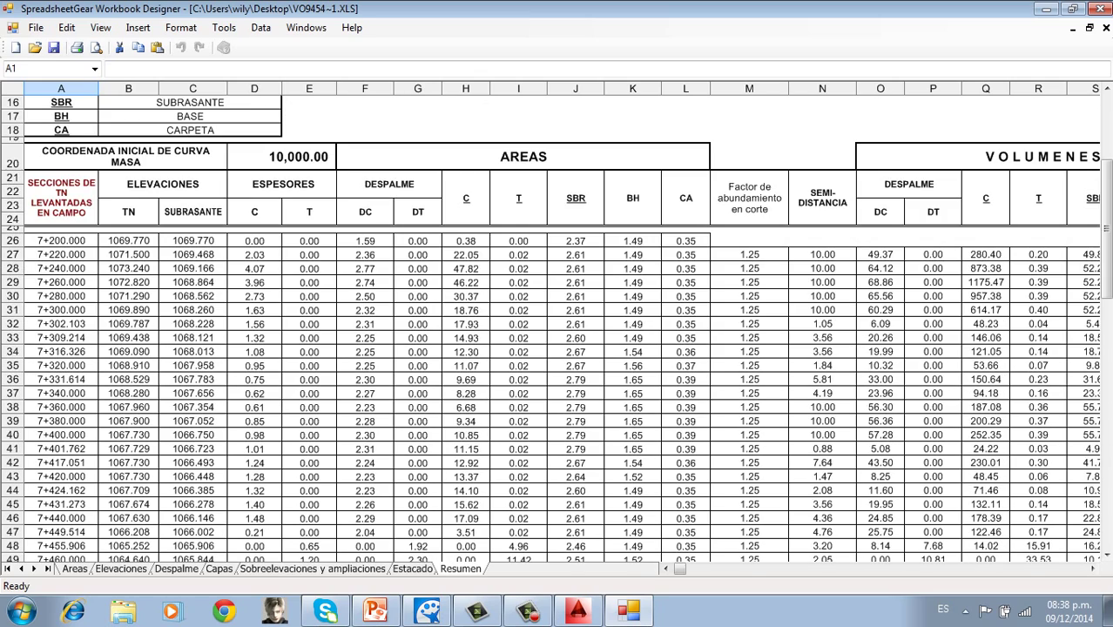
pyautogui.scroll(4, 557, 331)
pyautogui.scroll(-2, 558, 331)
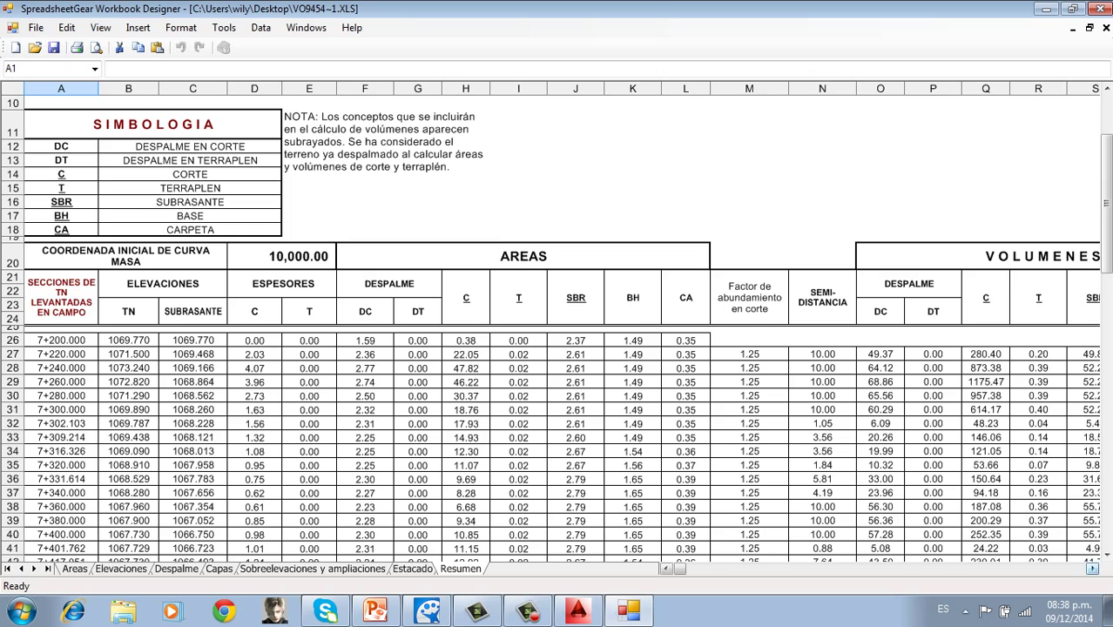
pyautogui.click(1092, 569)
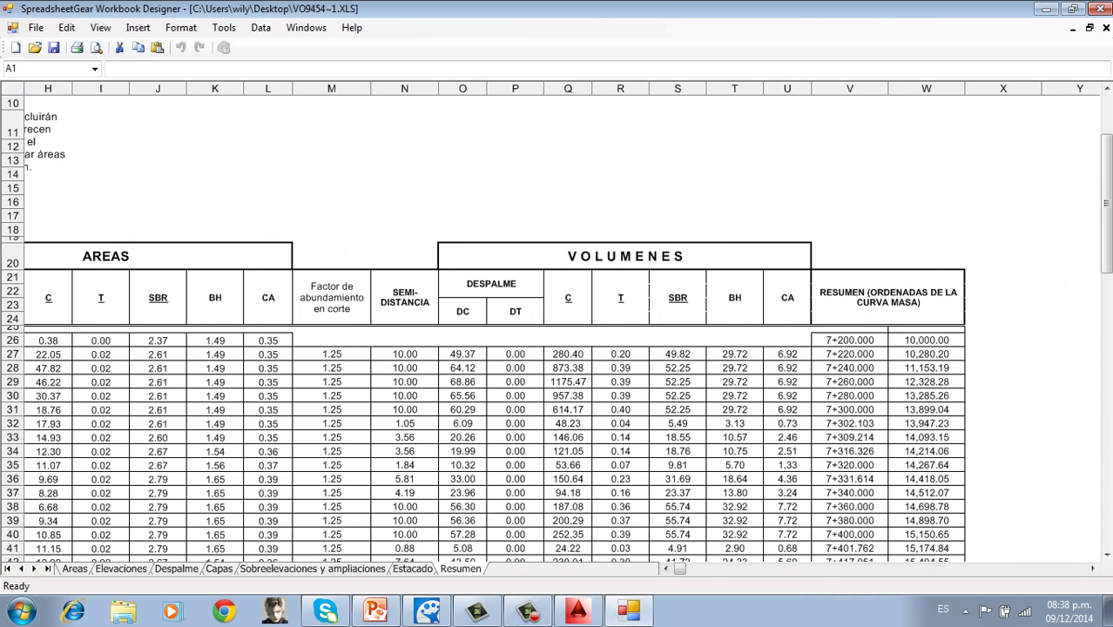
pyautogui.scroll(-2, 556, 328)
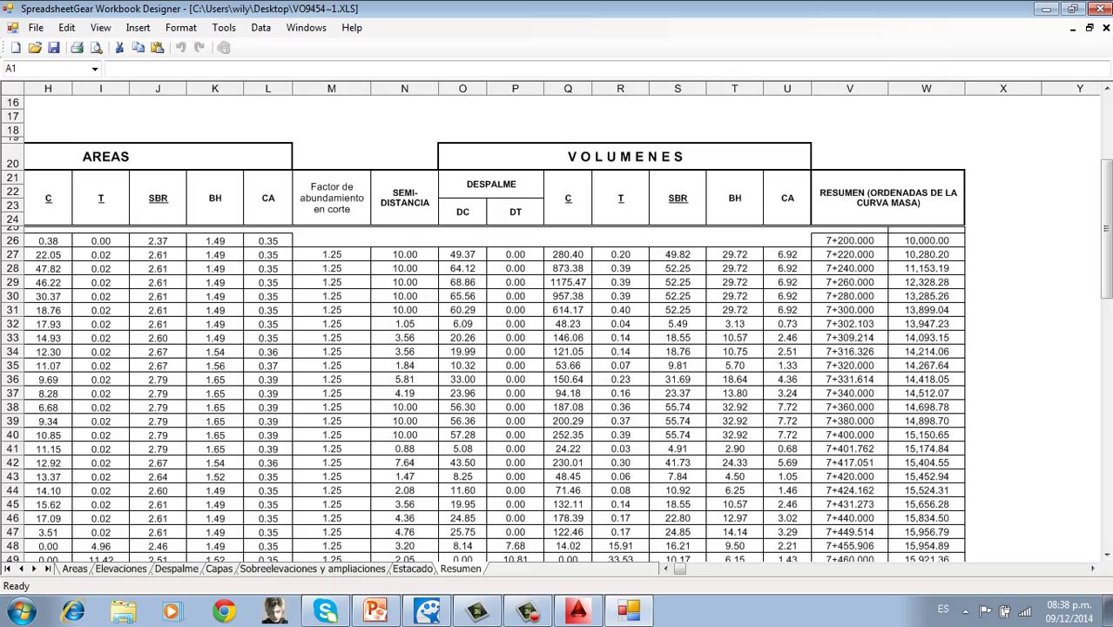
pyautogui.scroll(-11, 558, 323)
pyautogui.scroll(5, 558, 322)
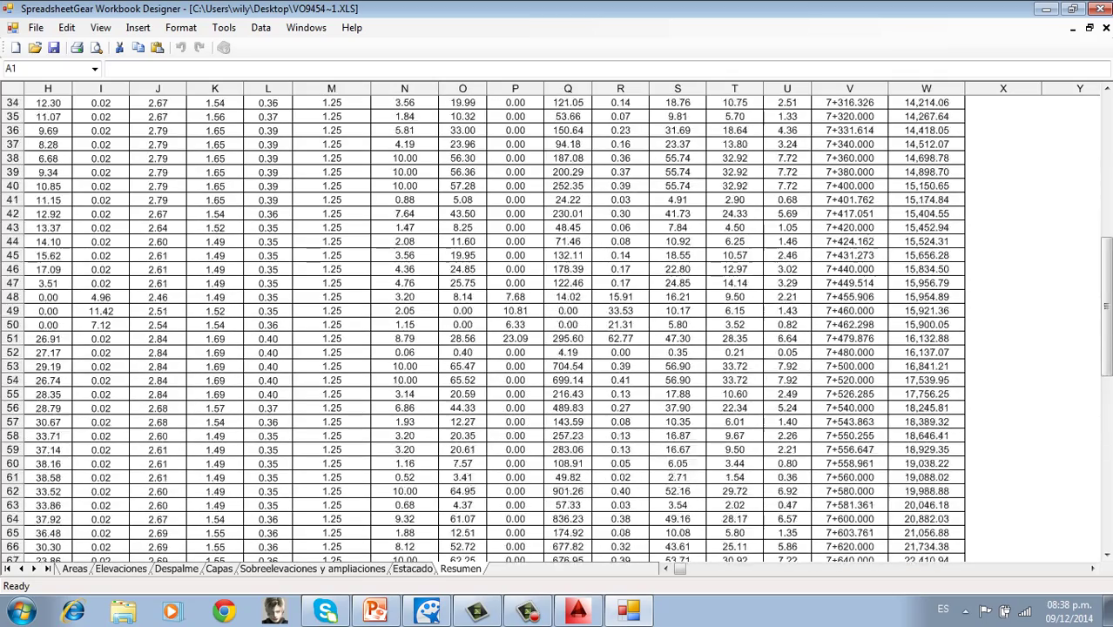
pyautogui.scroll(8, 557, 325)
pyautogui.scroll(-10, 557, 325)
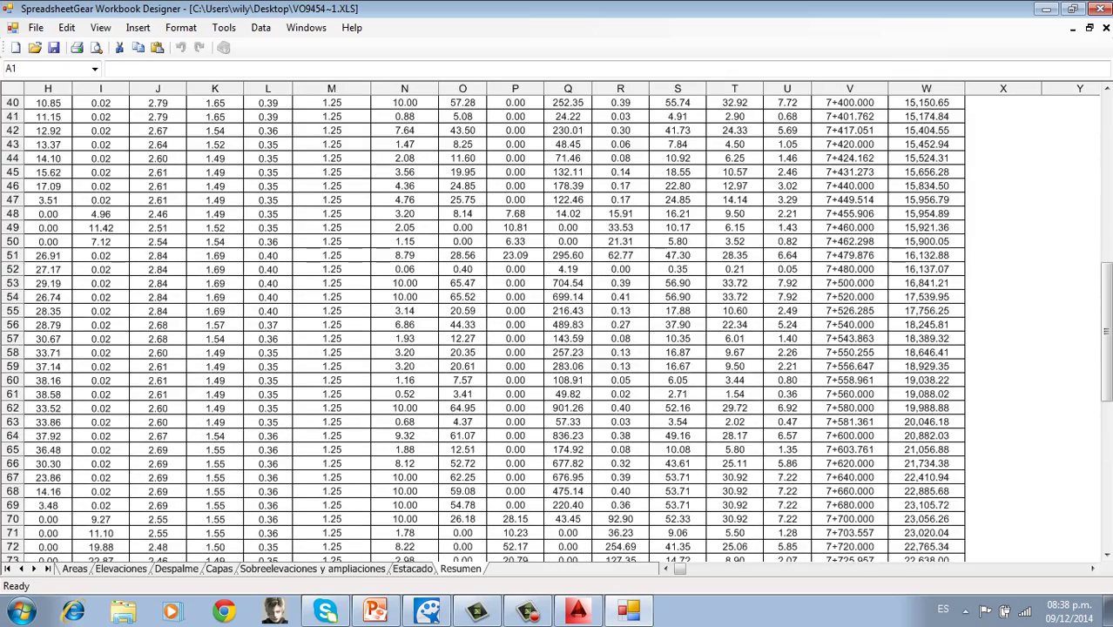
# Compare the mass curve in the AutoCAD drawing with the areas, volumes and mass curve ordinates on the spreadsheet's Resumen sheet
pyautogui.click(578, 611)
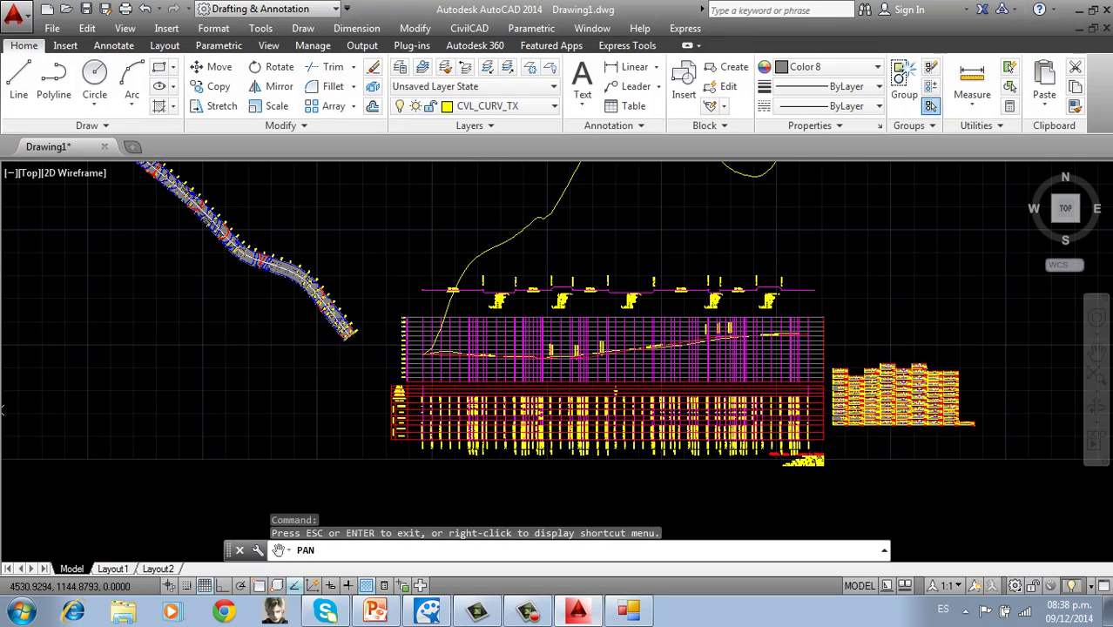
pyautogui.scroll(-3, 610, 227)
pyautogui.scroll(5, 610, 227)
pyautogui.scroll(-6, 609, 227)
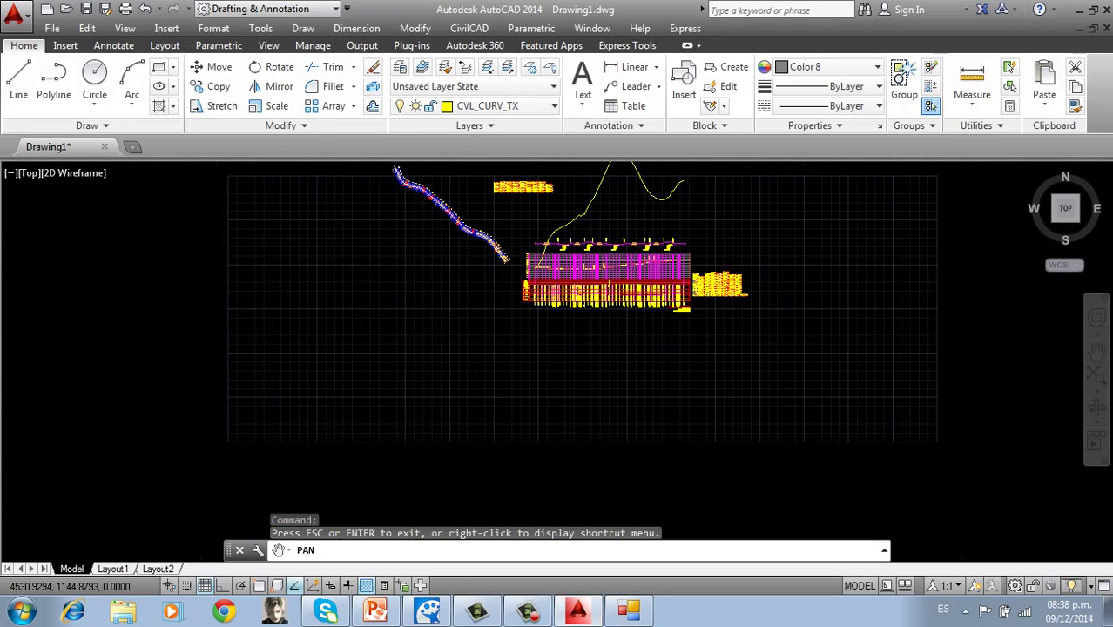
pyautogui.scroll(4, 653, 174)
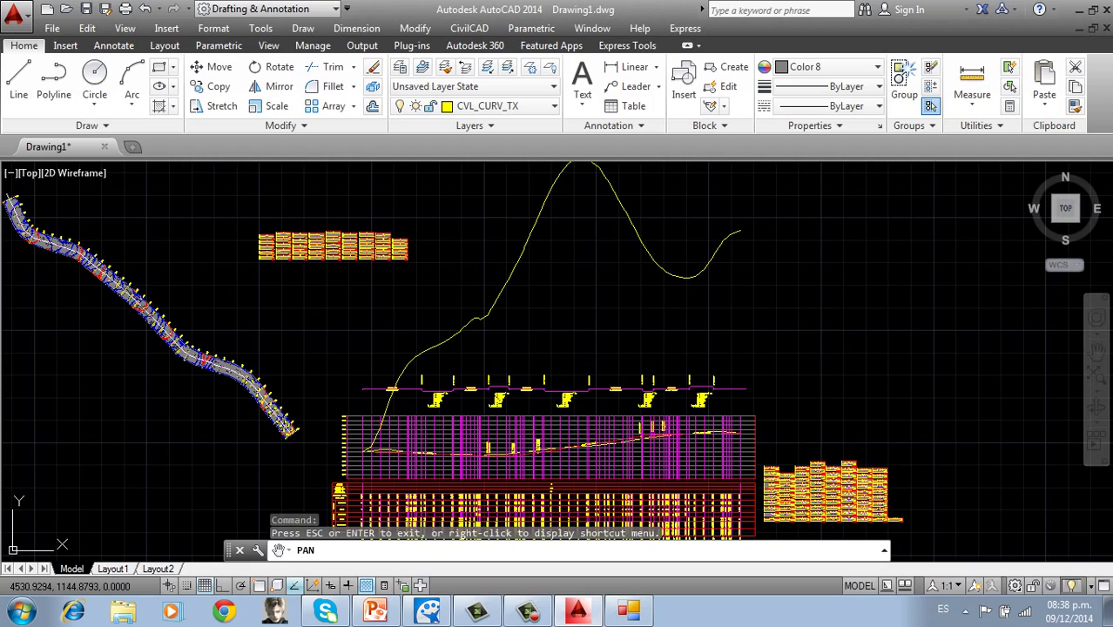
pyautogui.click(628, 612)
pyautogui.scroll(8, 557, 331)
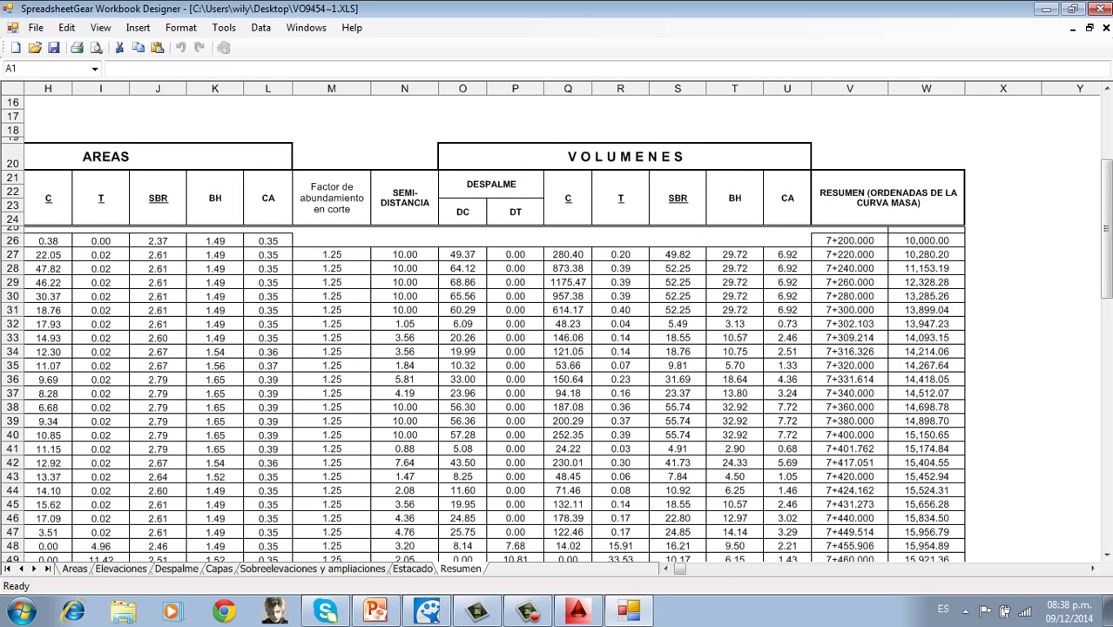
pyautogui.scroll(-2, 557, 331)
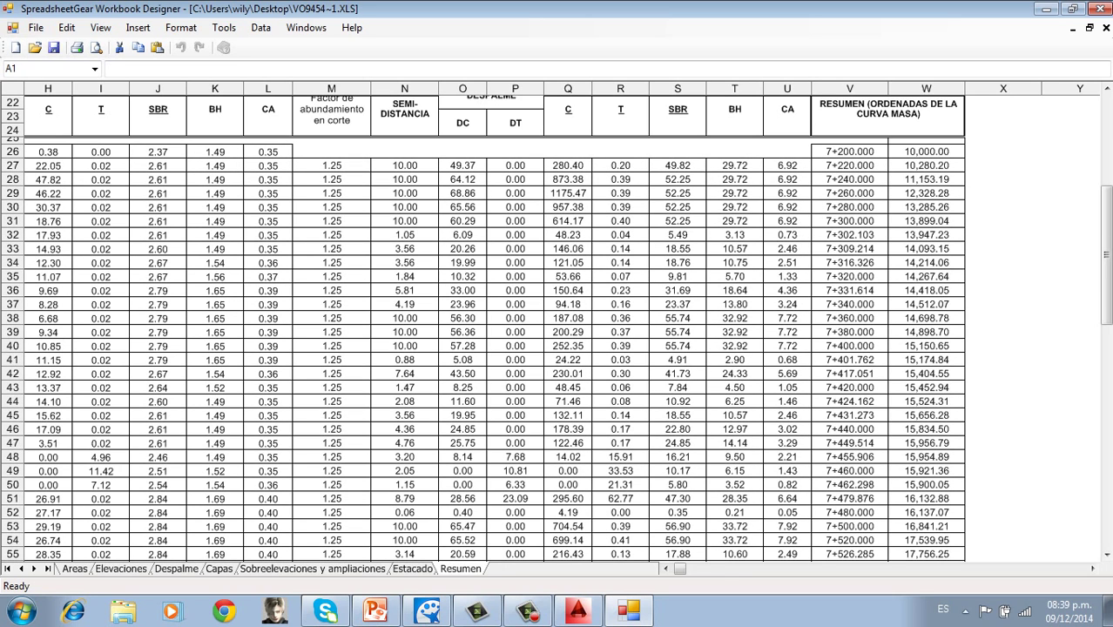
pyautogui.scroll(1, 483, 324)
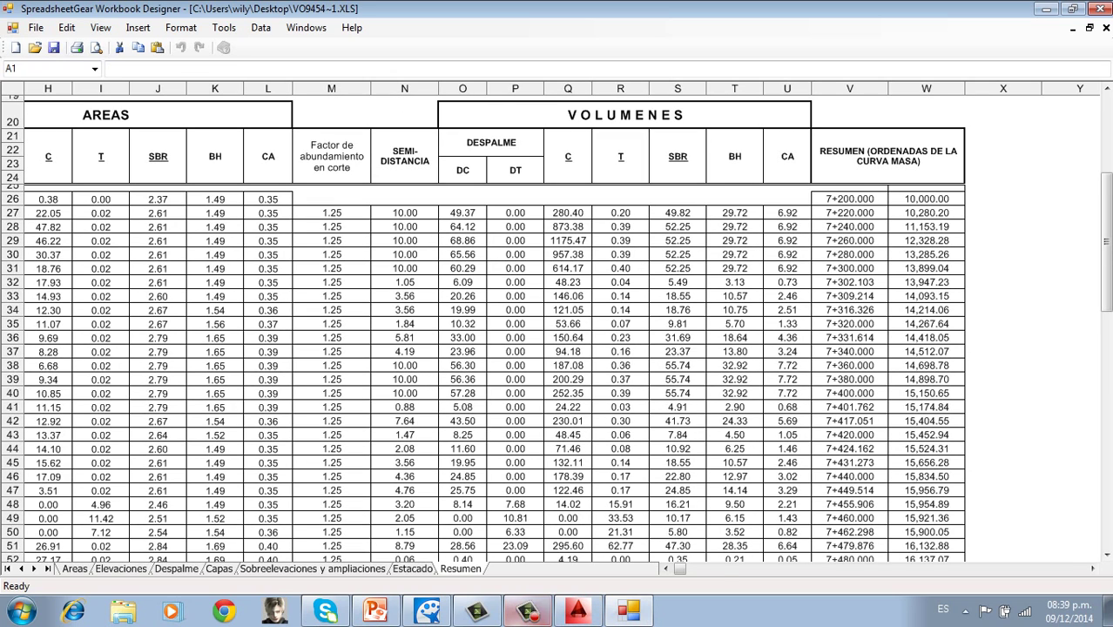
# Switch to AutoCAD and examine the alignment plan, the cross sections and the profile with its mass curve data rows
pyautogui.click(577, 609)
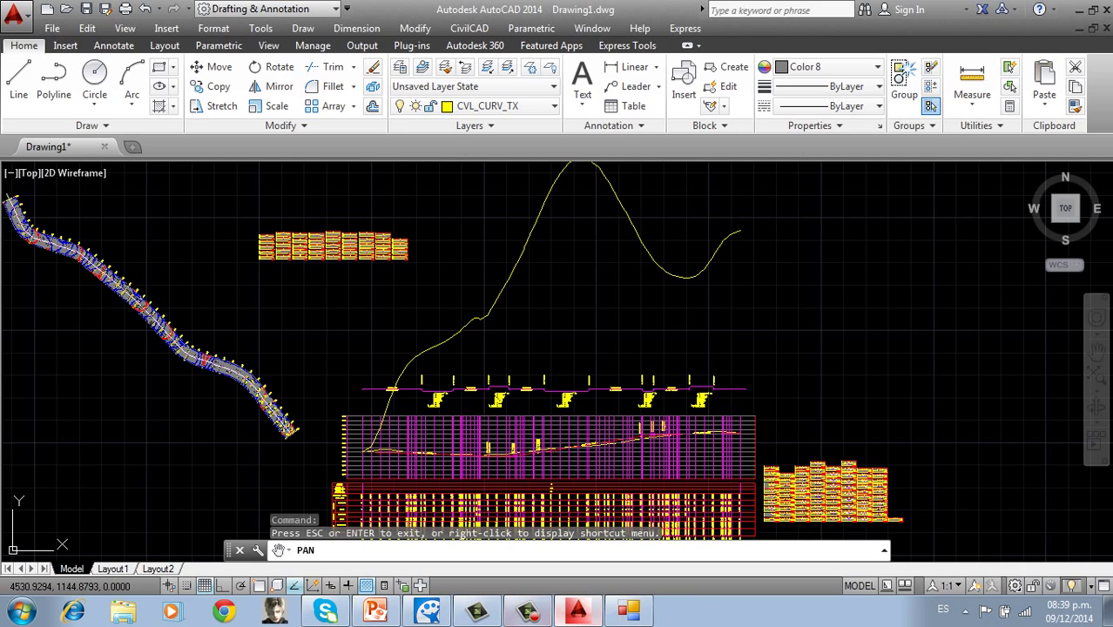
pyautogui.scroll(-4, 663, 357)
pyautogui.scroll(2, 621, 359)
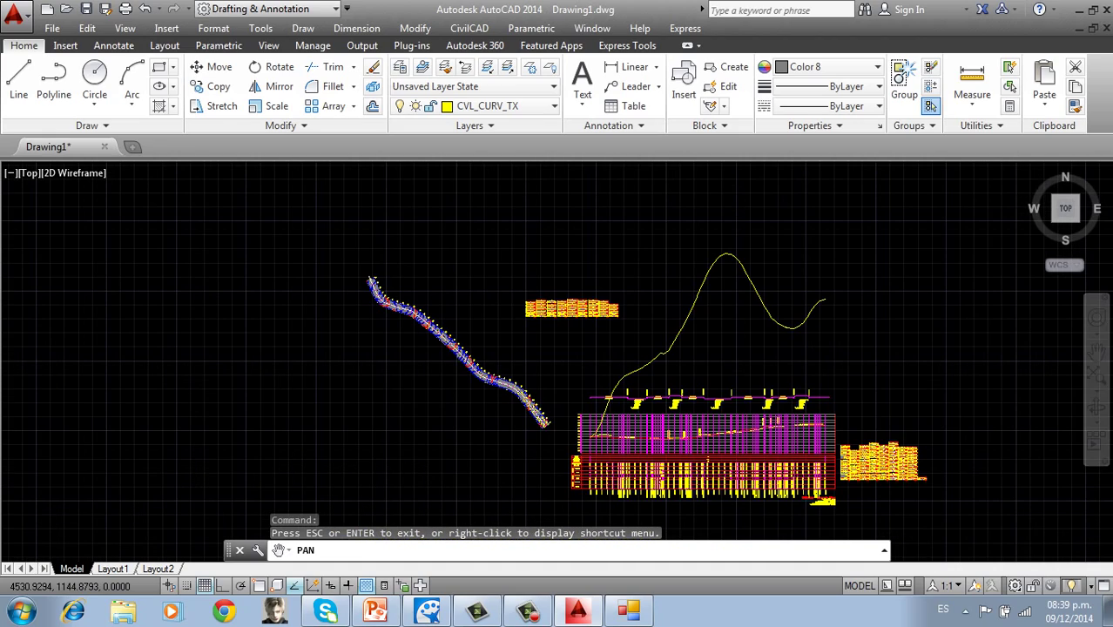
pyautogui.moveTo(621, 360); pyautogui.dragTo(507, 281, button='middle')
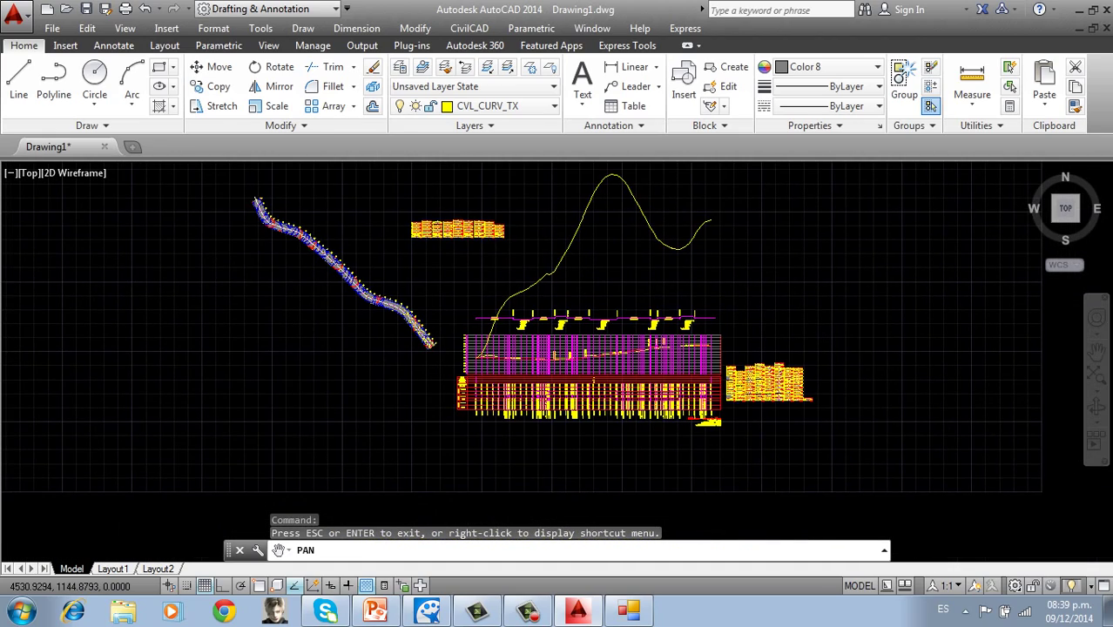
pyautogui.scroll(6, 732, 397)
pyautogui.scroll(6, 868, 367)
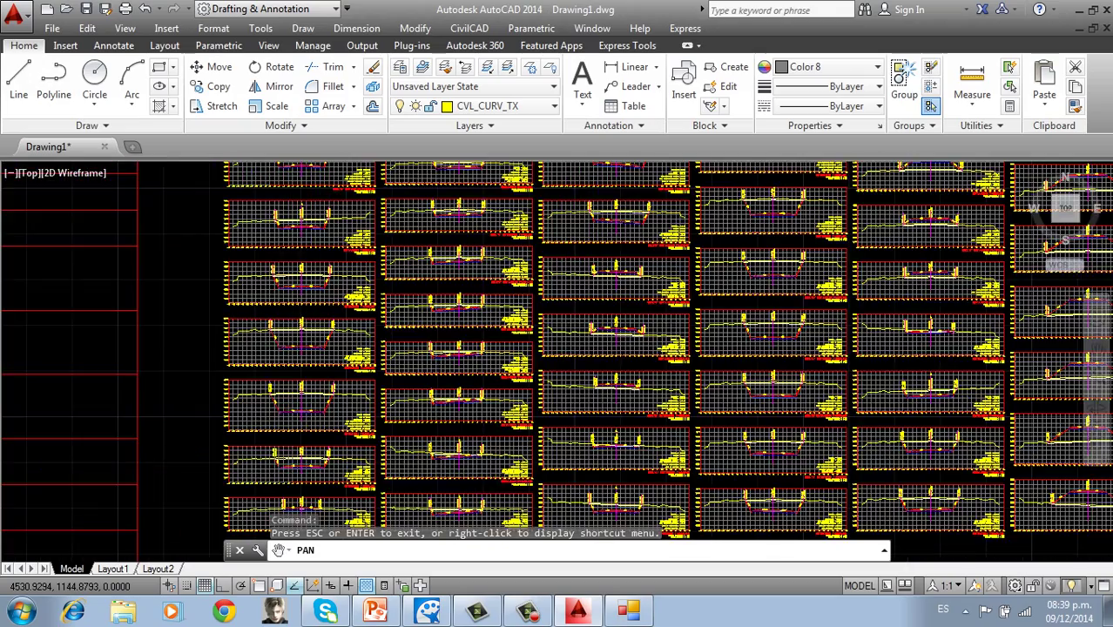
pyautogui.scroll(-4, 846, 368)
pyautogui.scroll(-4, 496, 378)
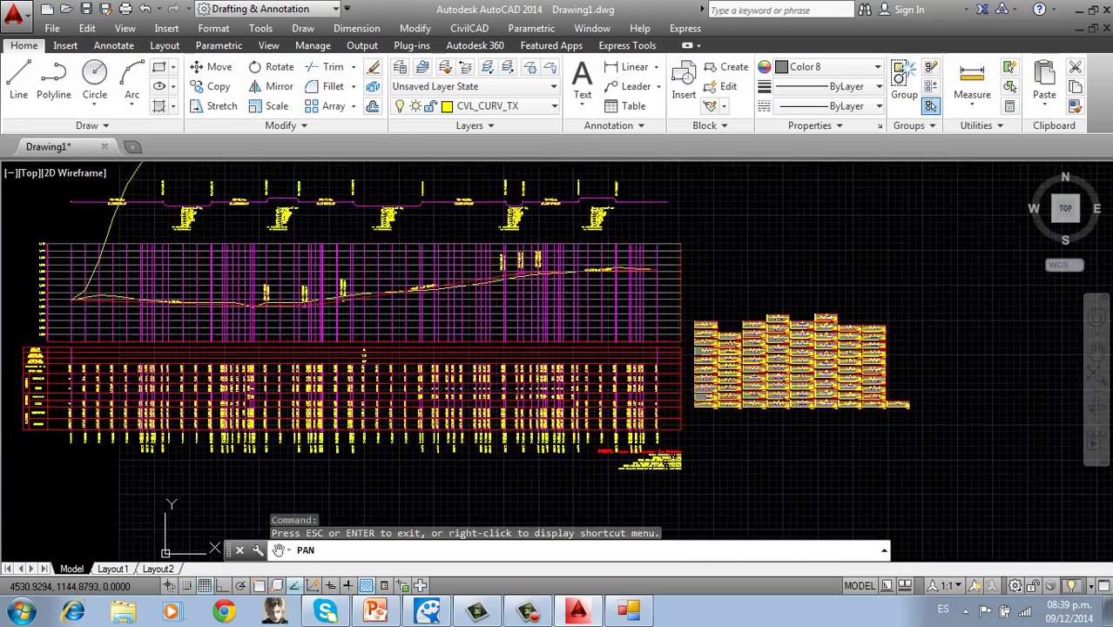
pyautogui.scroll(6, 348, 366)
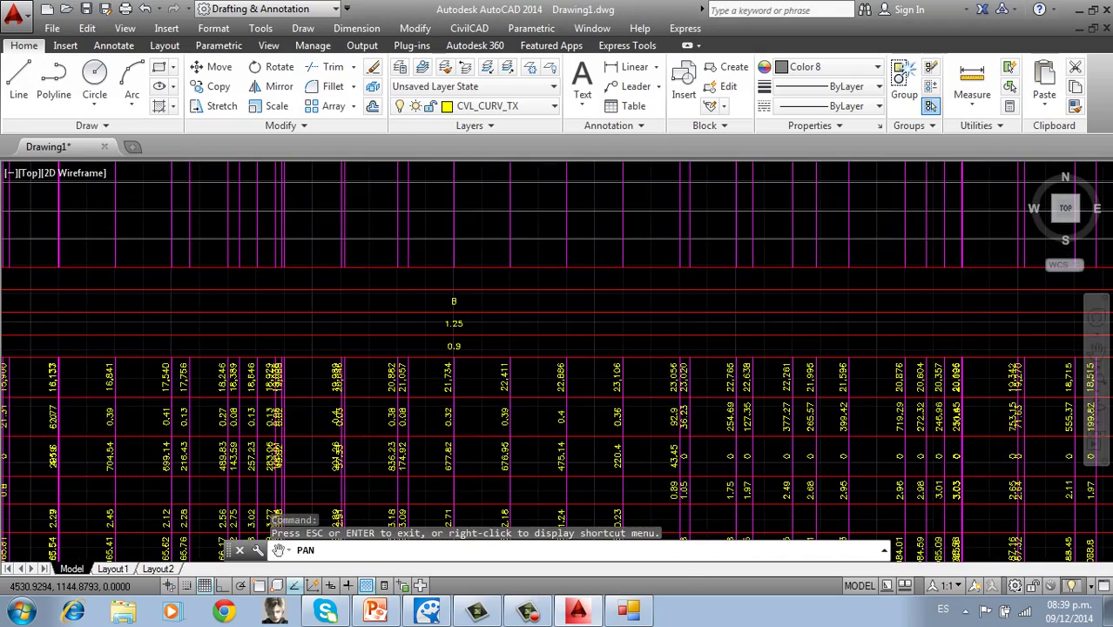
pyautogui.scroll(-5, 662, 392)
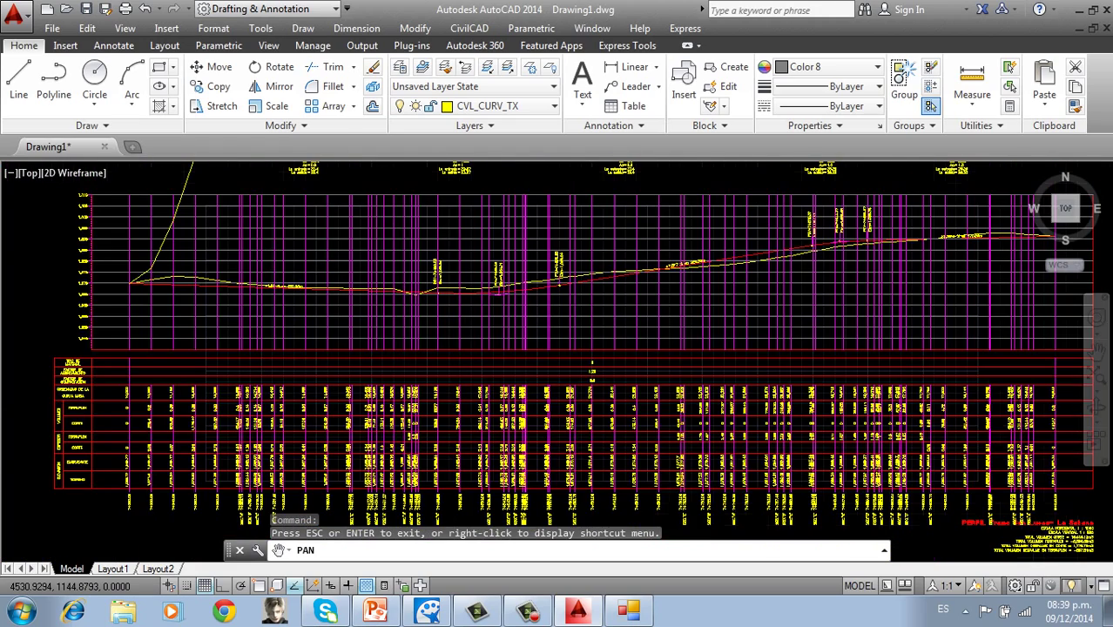
# Generate the CivilCAD vertical curves report for the red project profile with a station spacing of 20 m
pyautogui.scroll(4, 606, 257)
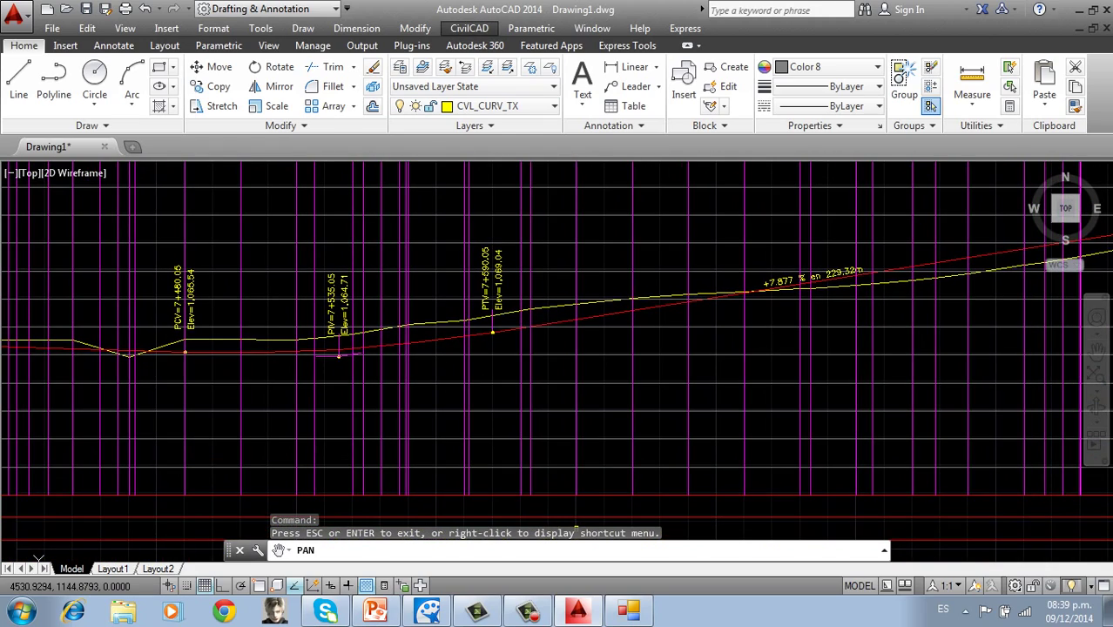
pyautogui.click(470, 28)
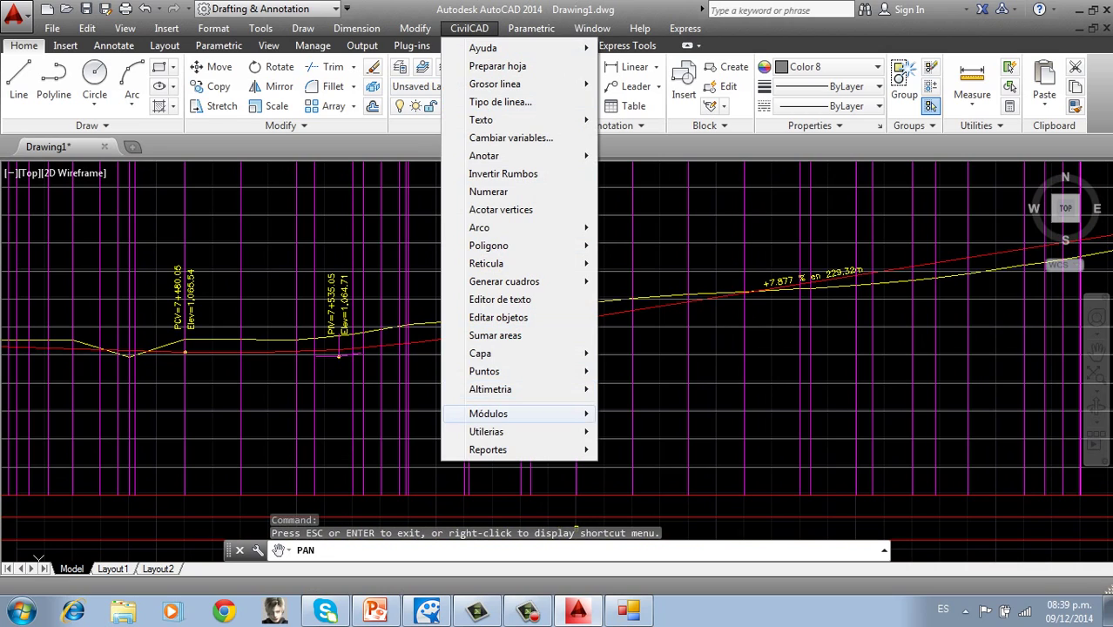
pyautogui.moveTo(488, 414)
pyautogui.moveTo(653, 467)
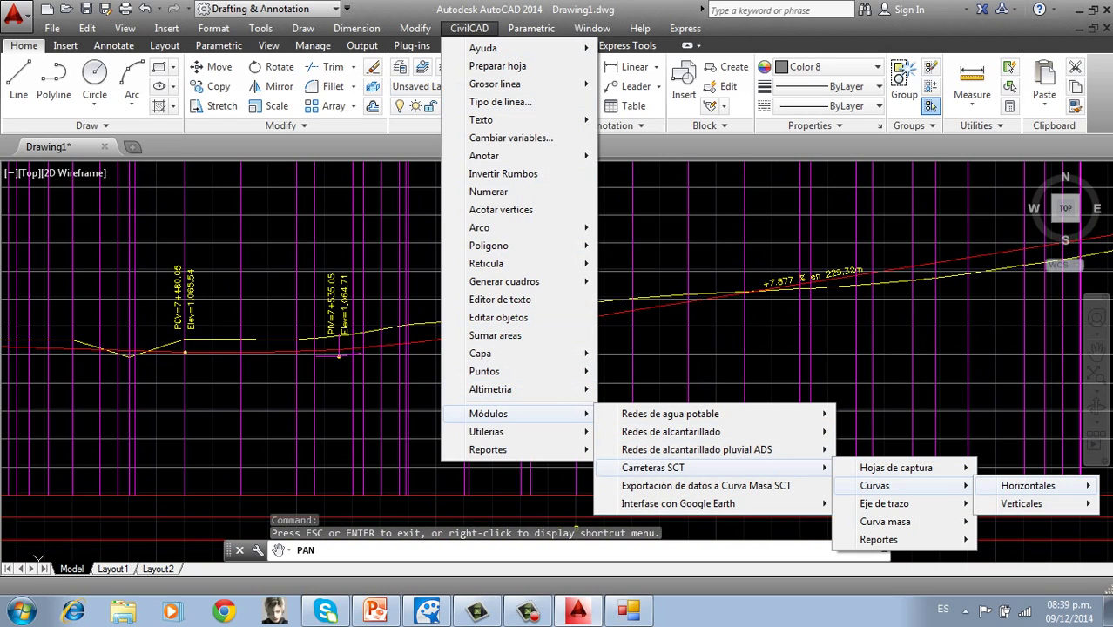
pyautogui.moveTo(879, 539)
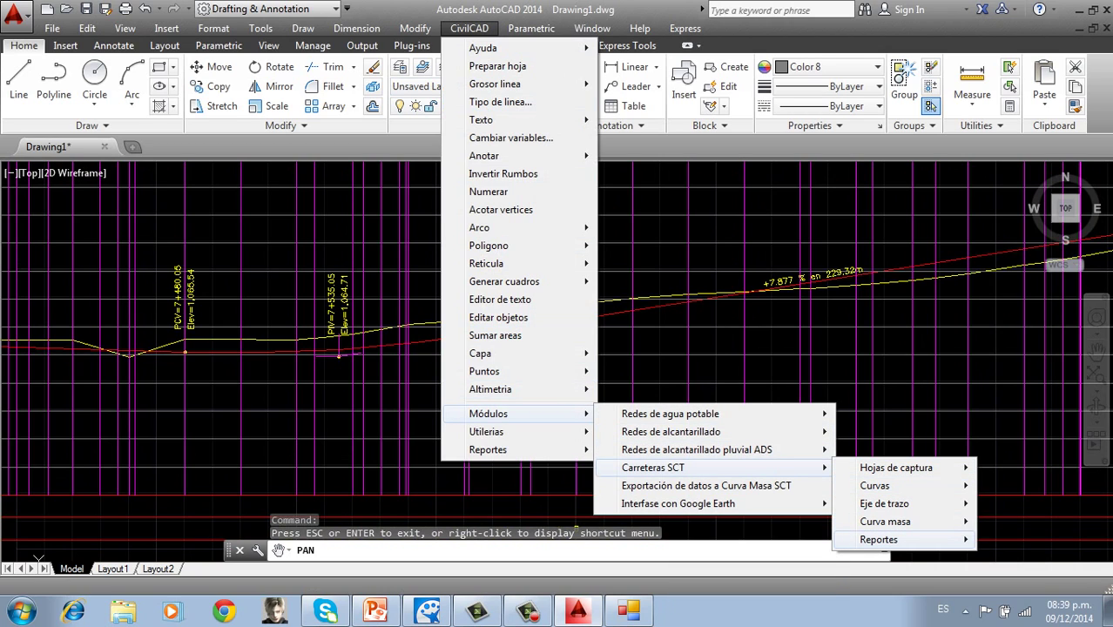
pyautogui.moveTo(874, 485)
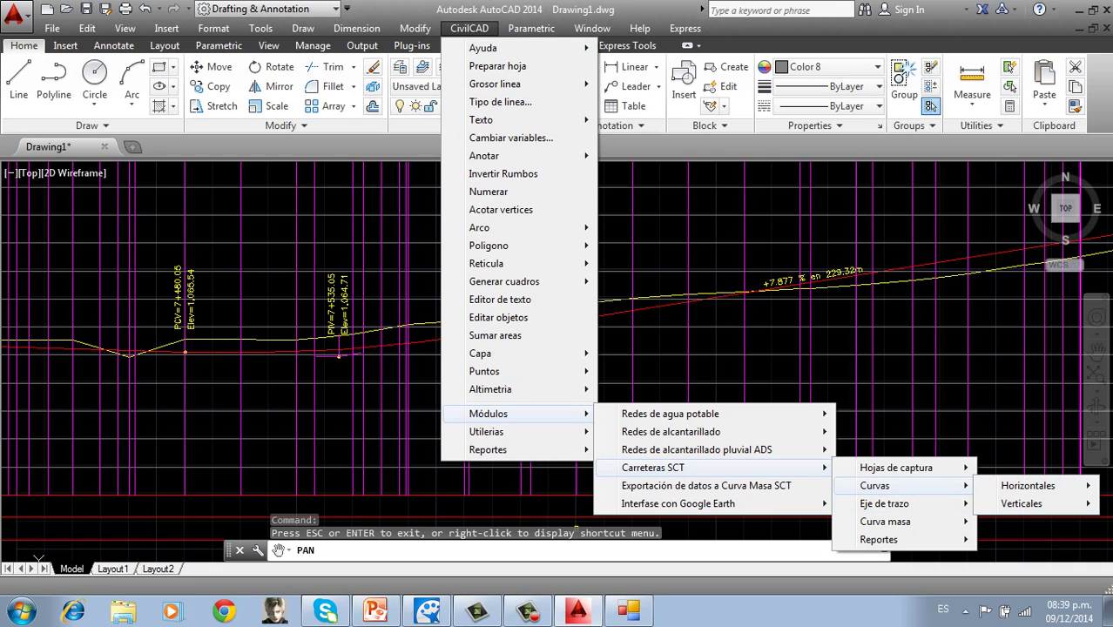
pyautogui.moveTo(1021, 504)
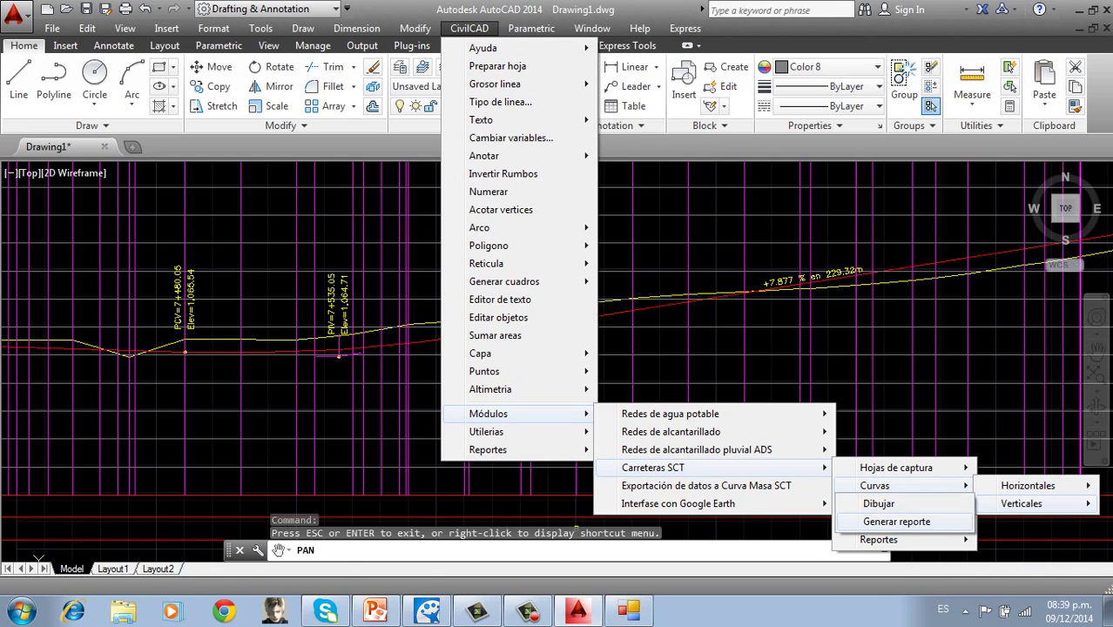
pyautogui.click(897, 521)
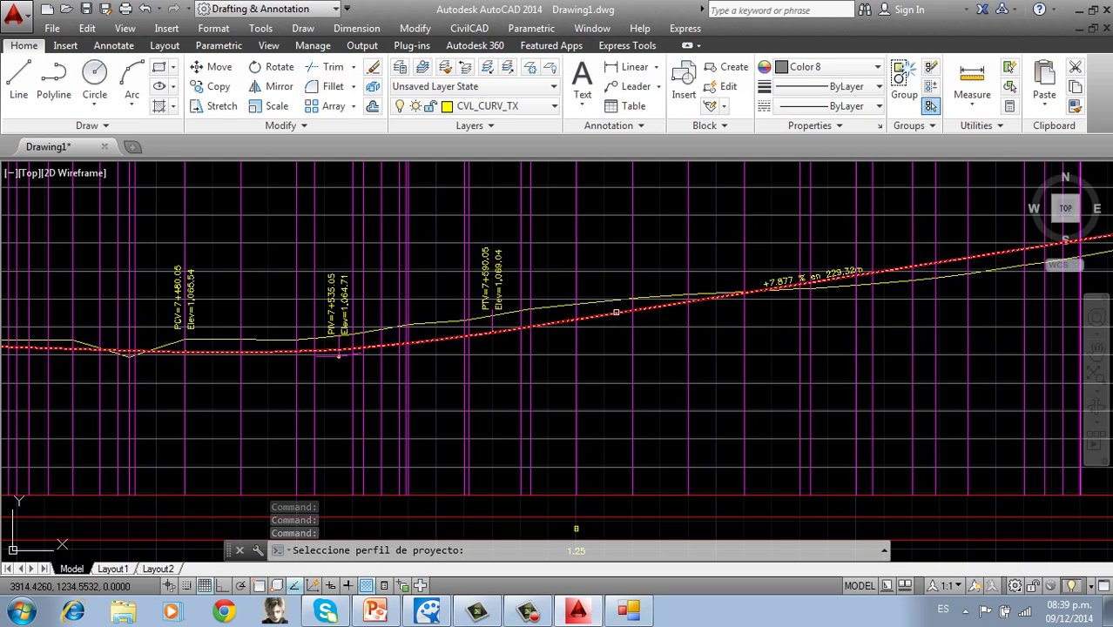
pyautogui.click(616, 311)
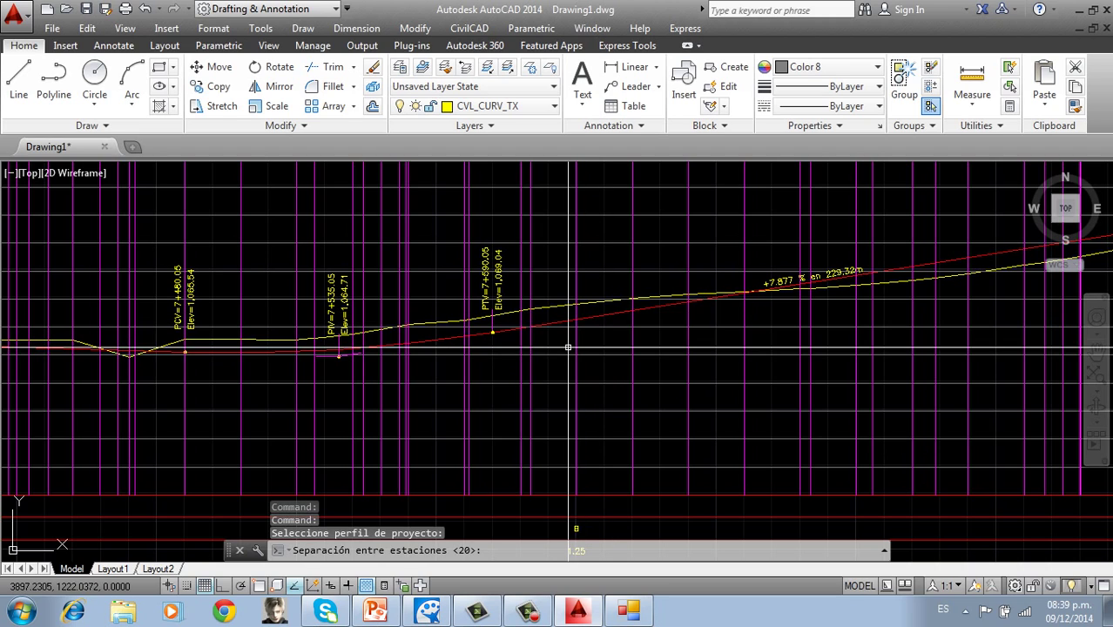
pyautogui.press('Return')
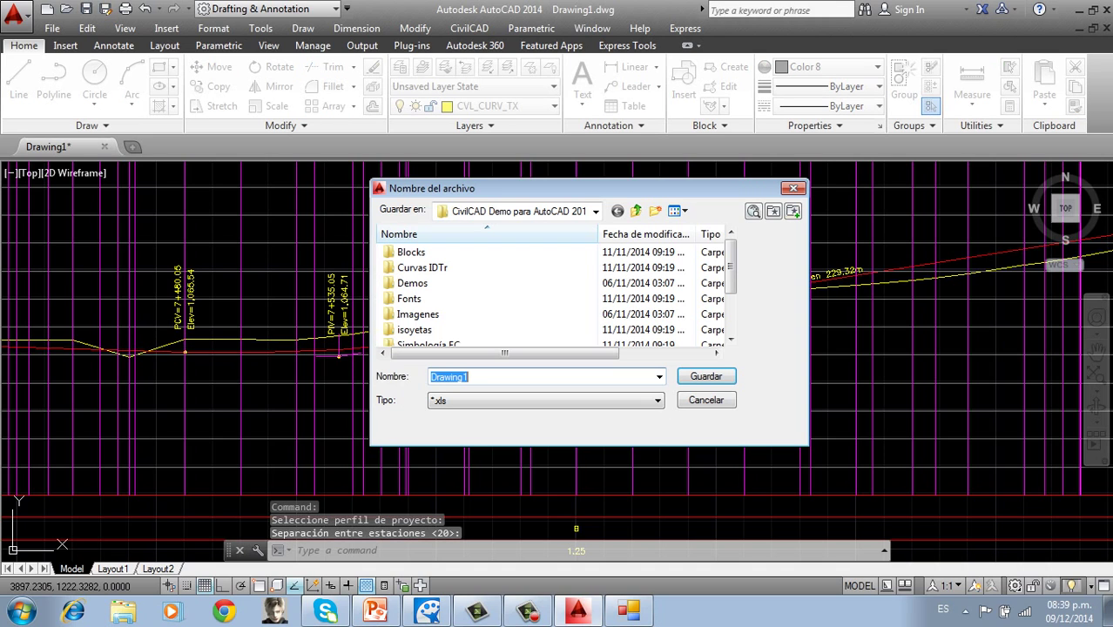
# Save the report in the Escritorio folder as an xls file named "Reporte de Curvas Verticales"
pyautogui.click(596, 211)
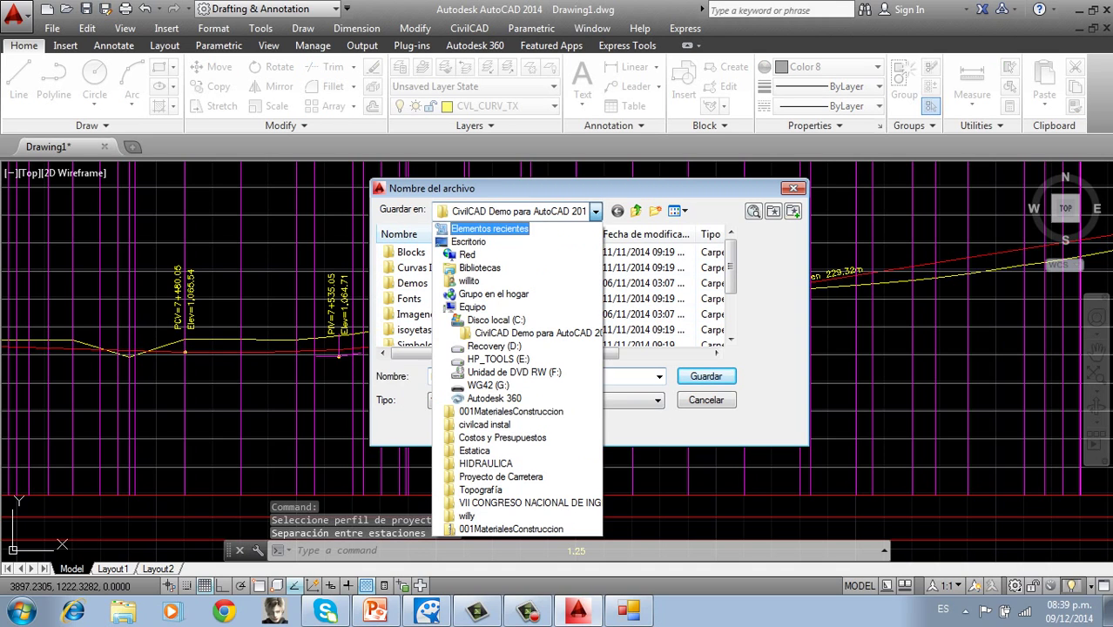
pyautogui.click(470, 241)
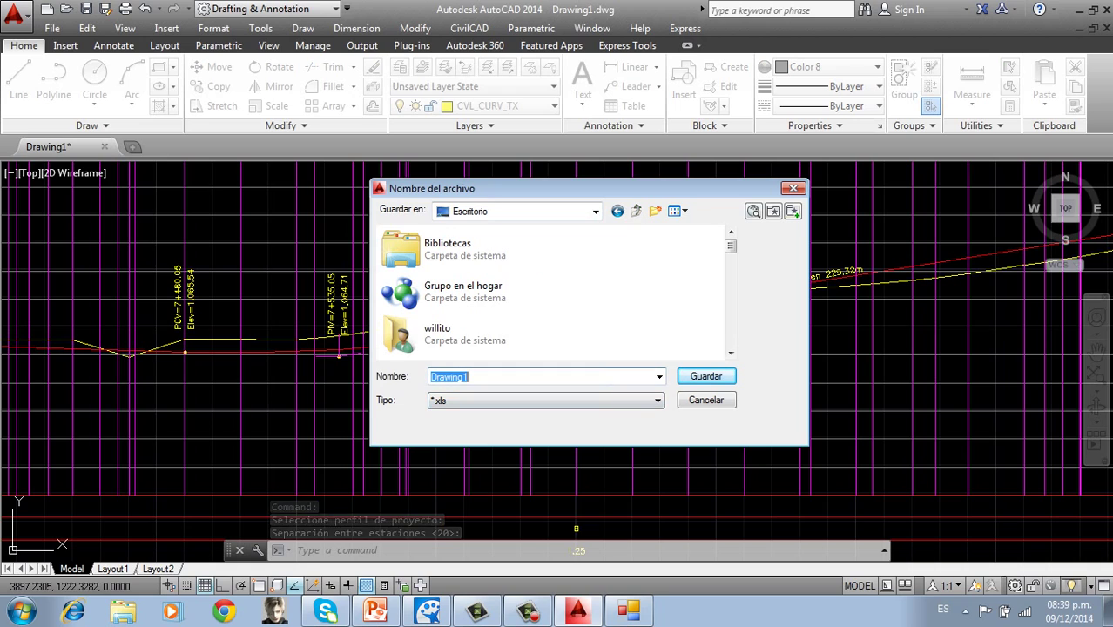
pyautogui.write('Rep')
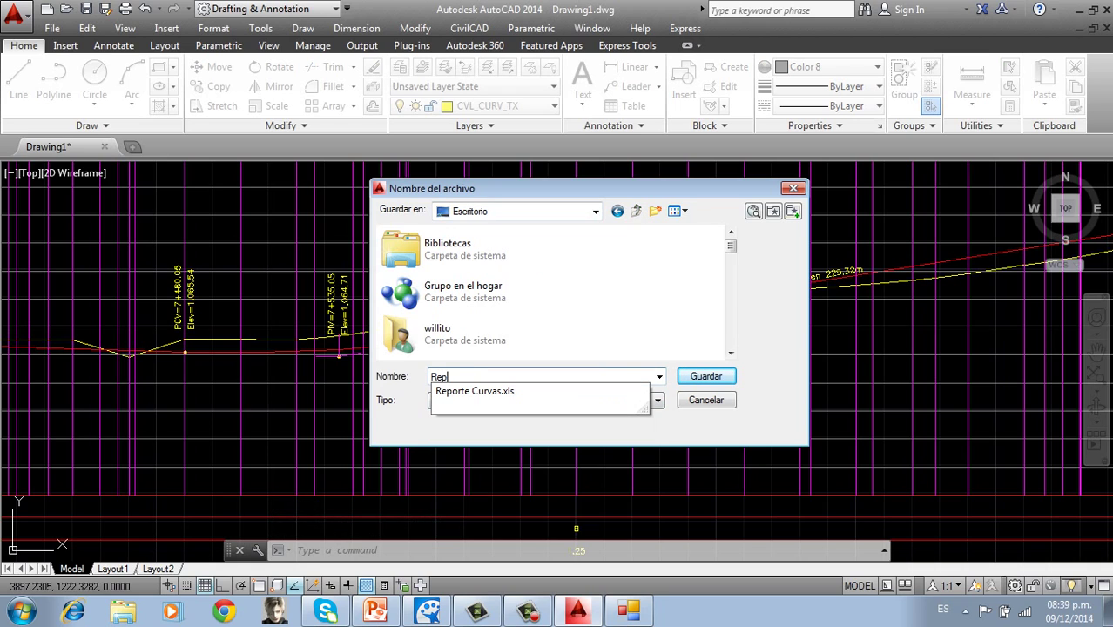
pyautogui.write('orte de C')
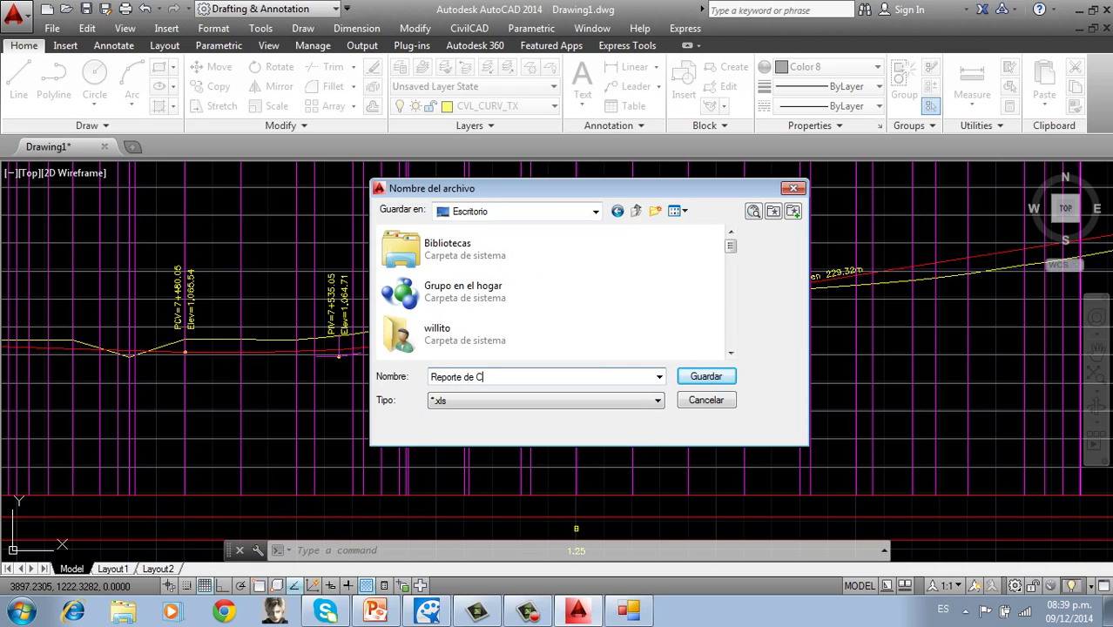
pyautogui.write('urvas Vertivales')
pyautogui.click(523, 377)
pyautogui.press('Delete')
pyautogui.write('c')
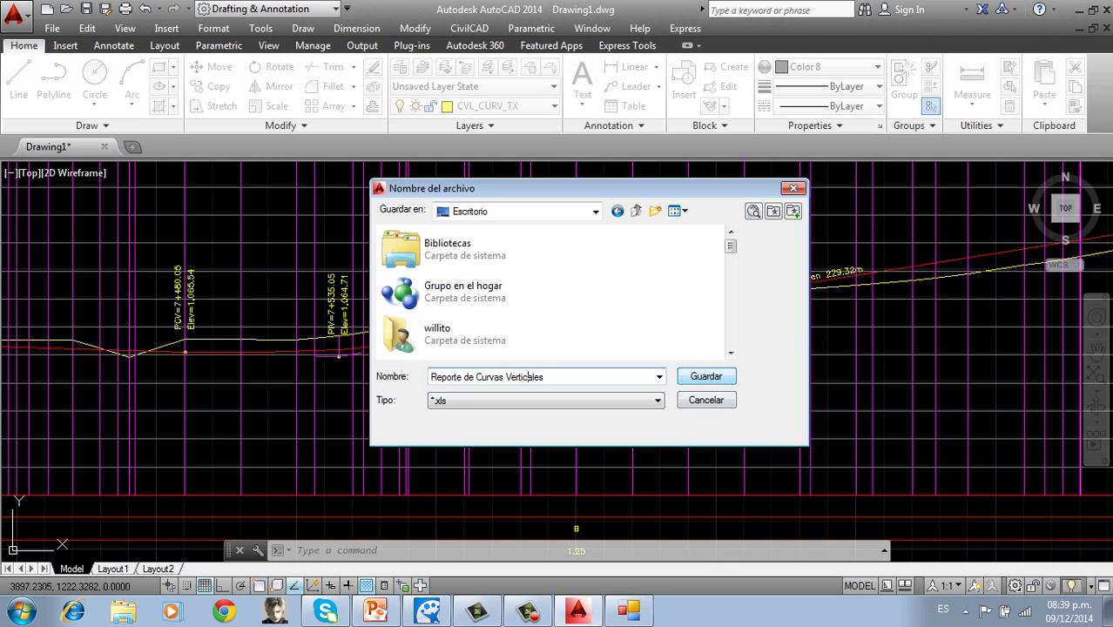
pyautogui.press('Return')
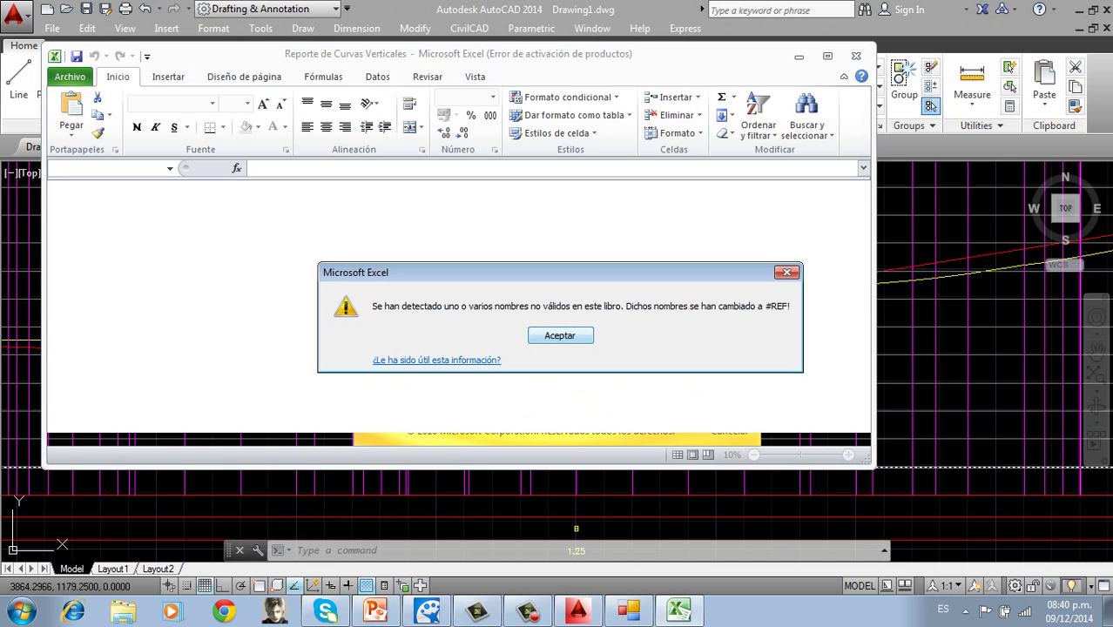
# Review the slopes, PIV data, curve lengths and station elevations of both vertical curves in the maximized Excel report, dismissing any message windows
pyautogui.press('Return')
pyautogui.click(828, 56)
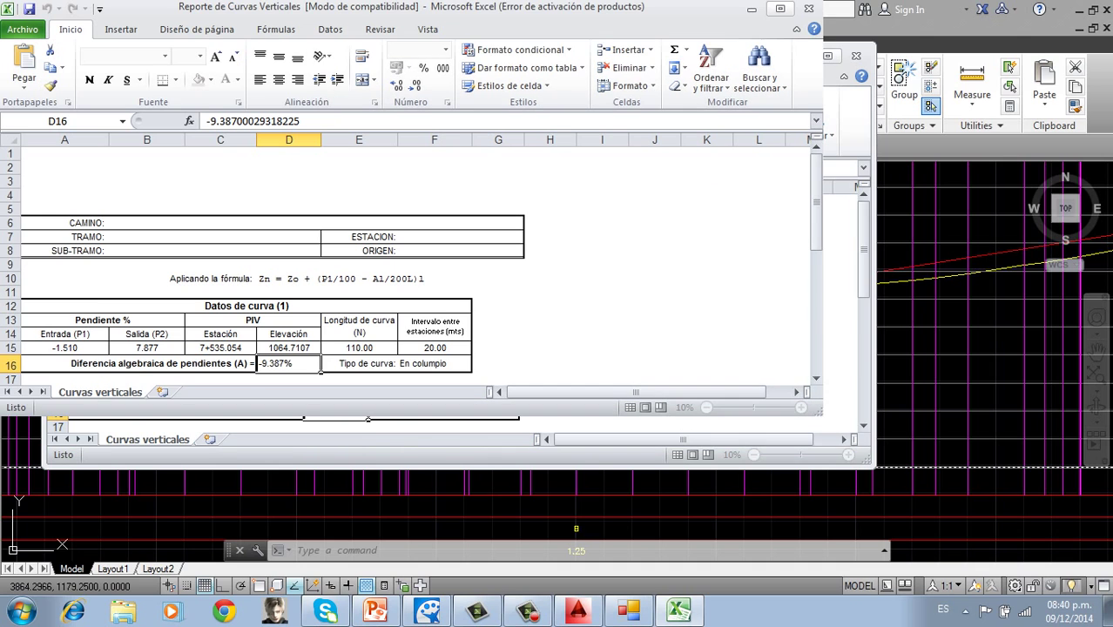
pyautogui.scroll(-3, 554, 355)
pyautogui.scroll(2, 555, 355)
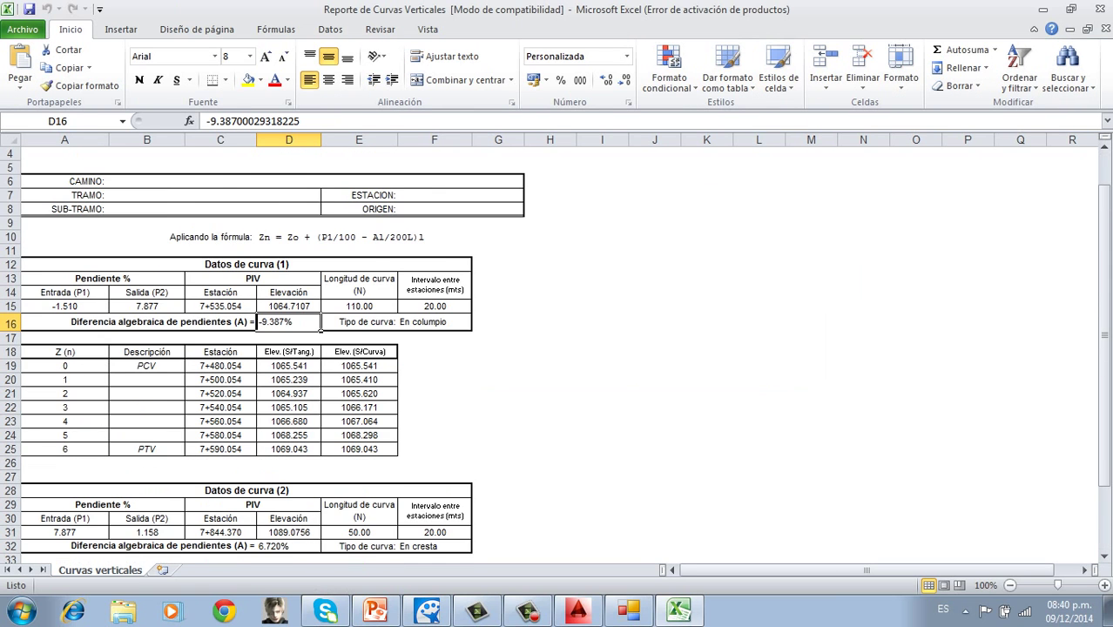
pyautogui.scroll(-1, 555, 356)
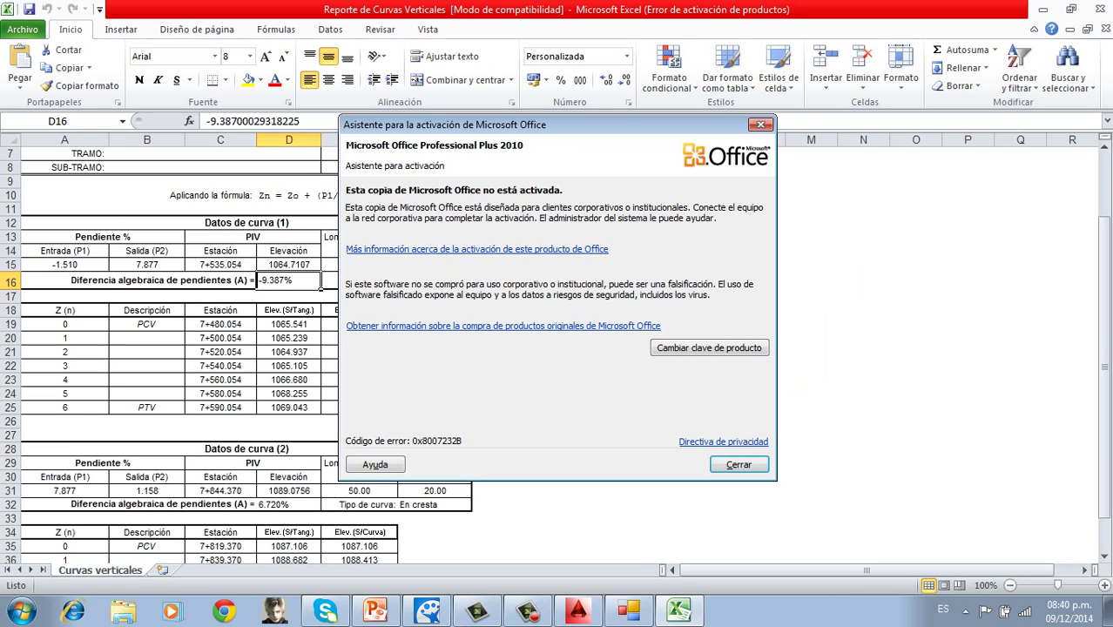
pyautogui.click(738, 464)
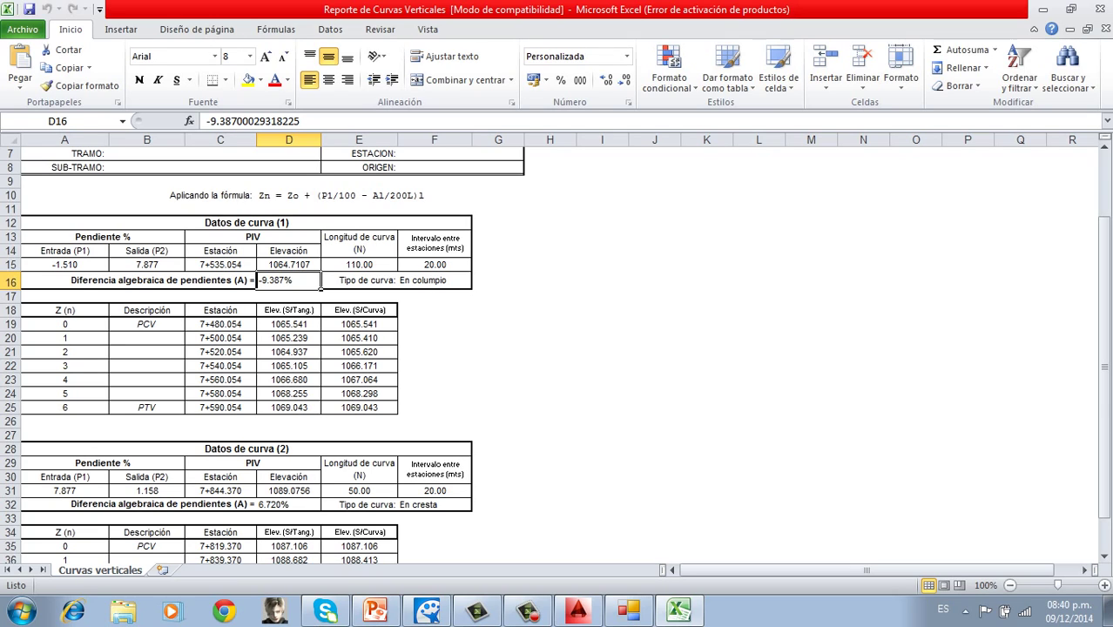
pyautogui.scroll(-2, 557, 348)
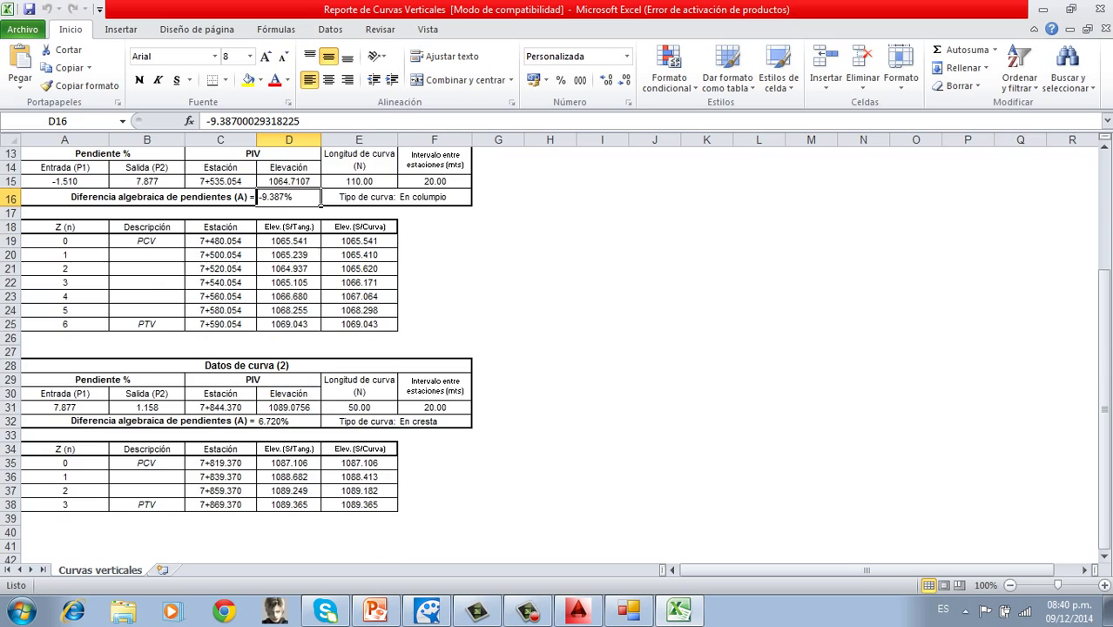
pyautogui.scroll(1, 557, 348)
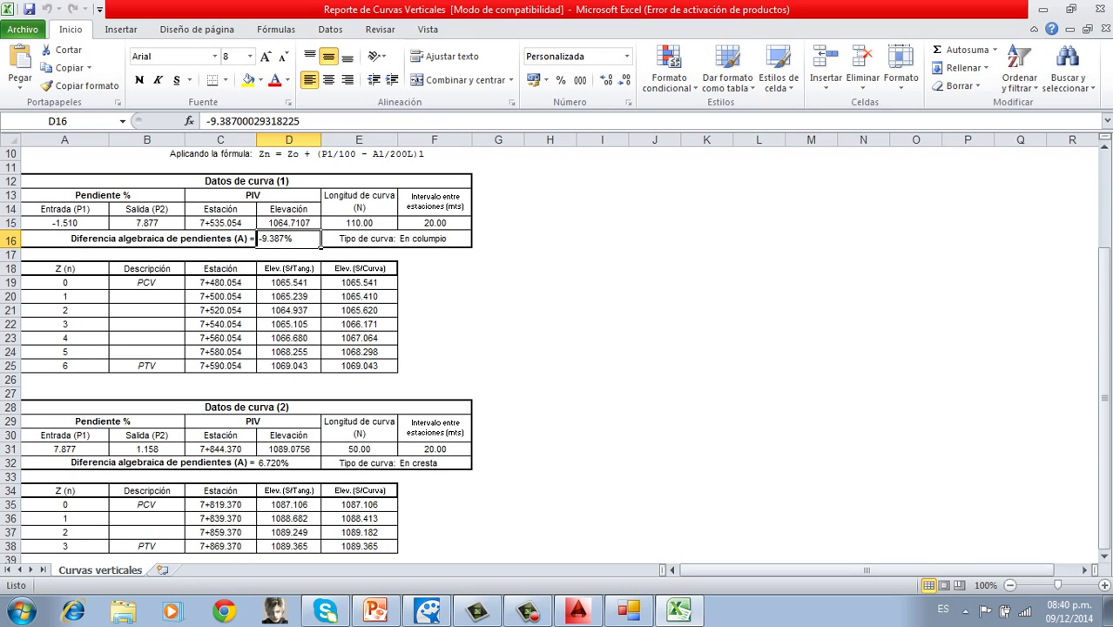
pyautogui.scroll(-5, 558, 348)
pyautogui.scroll(5, 557, 348)
pyautogui.scroll(-2, 558, 349)
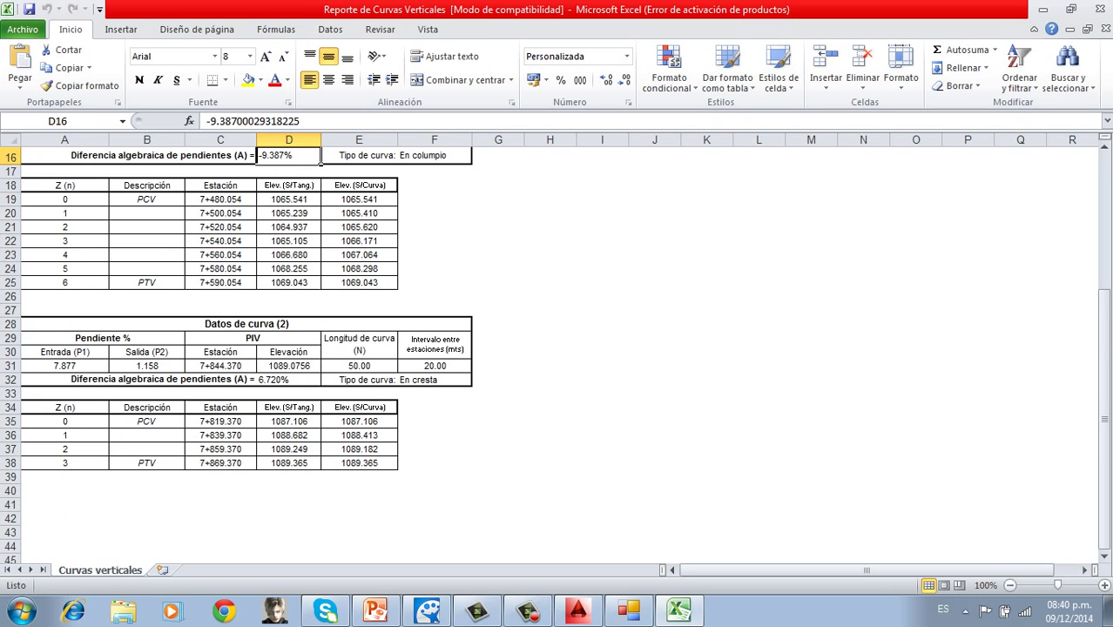
# Recheck the data blocks and station elevation tables of curves 1 and 2 in the vertical curves report
pyautogui.scroll(2, 557, 348)
pyautogui.scroll(-1, 557, 348)
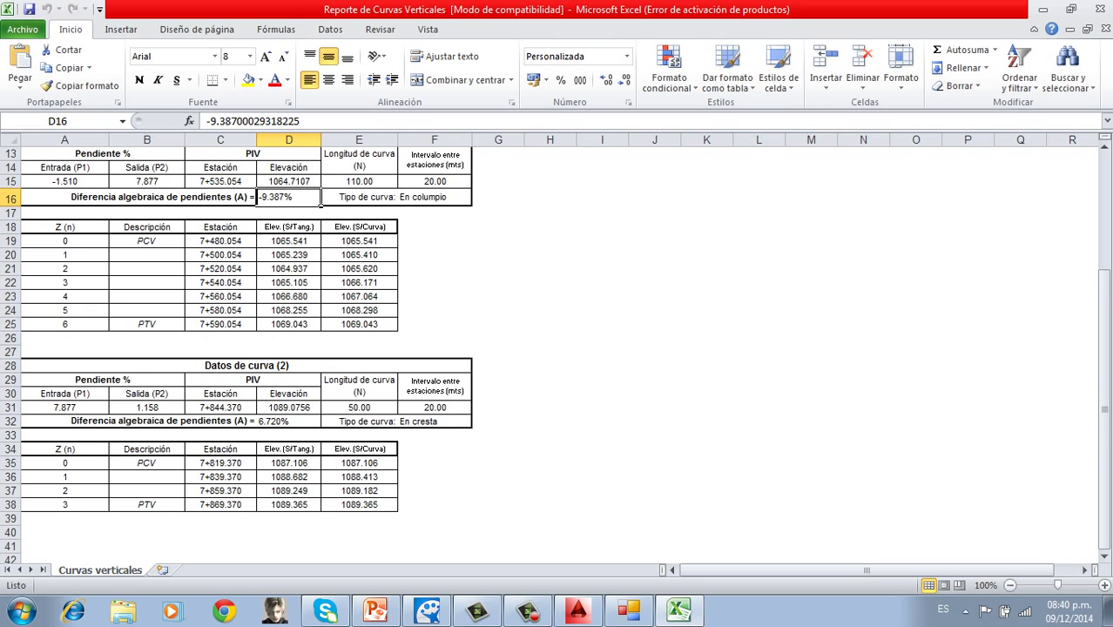
pyautogui.scroll(2, 557, 349)
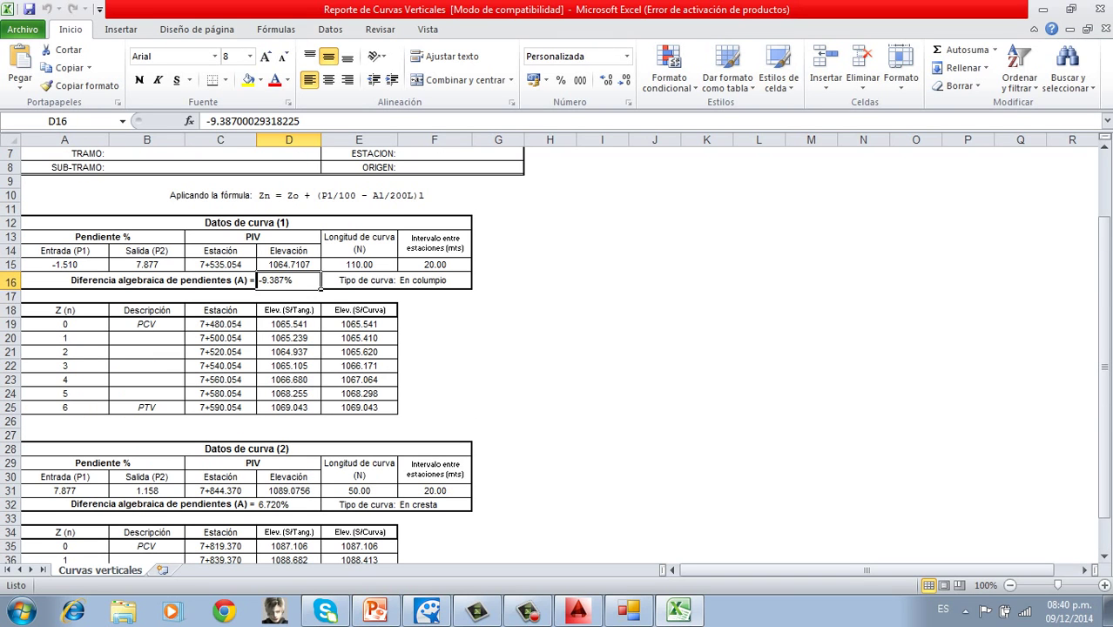
pyautogui.scroll(-2, 557, 349)
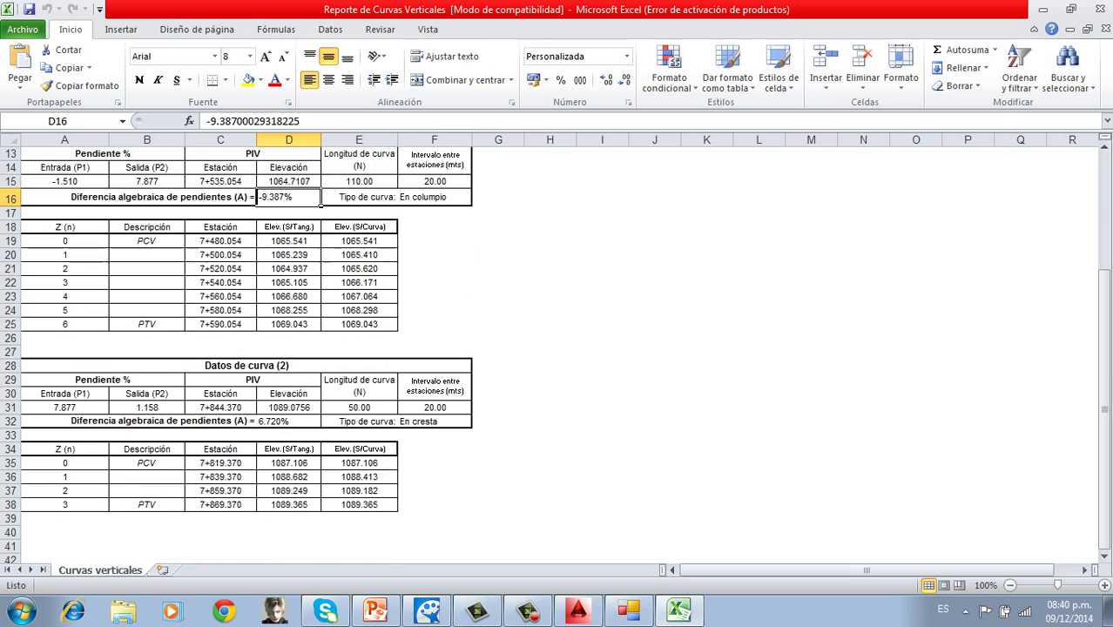
pyautogui.scroll(1, 558, 348)
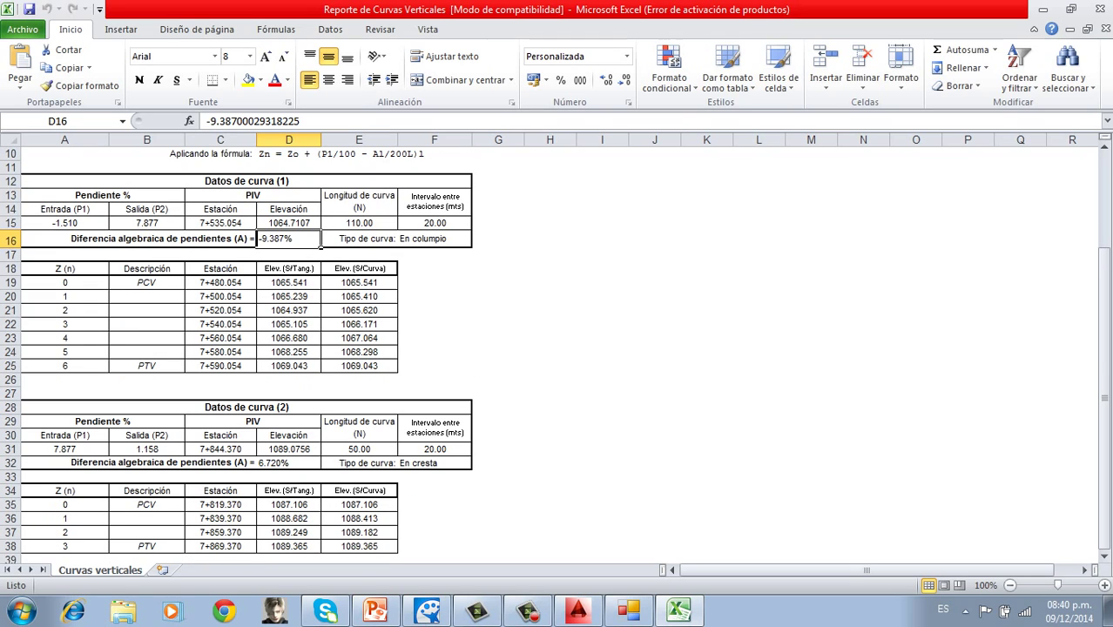
pyautogui.scroll(-1, 558, 348)
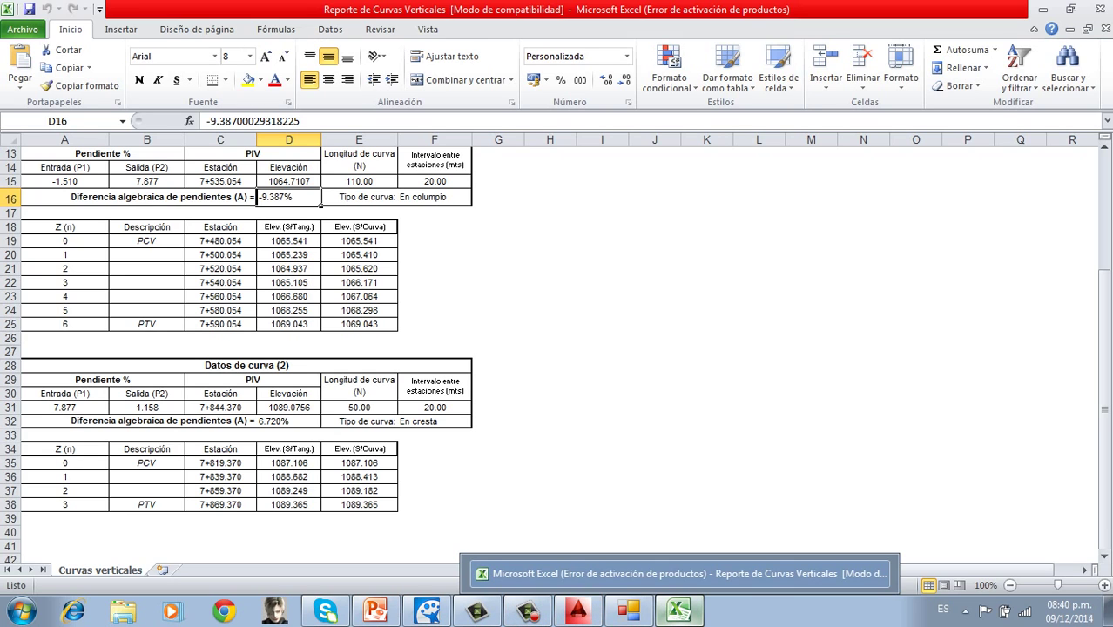
# Leave the Excel report and switch to the volume workbook in SpreadsheetGear Workbook Designer
pyautogui.click(678, 611)
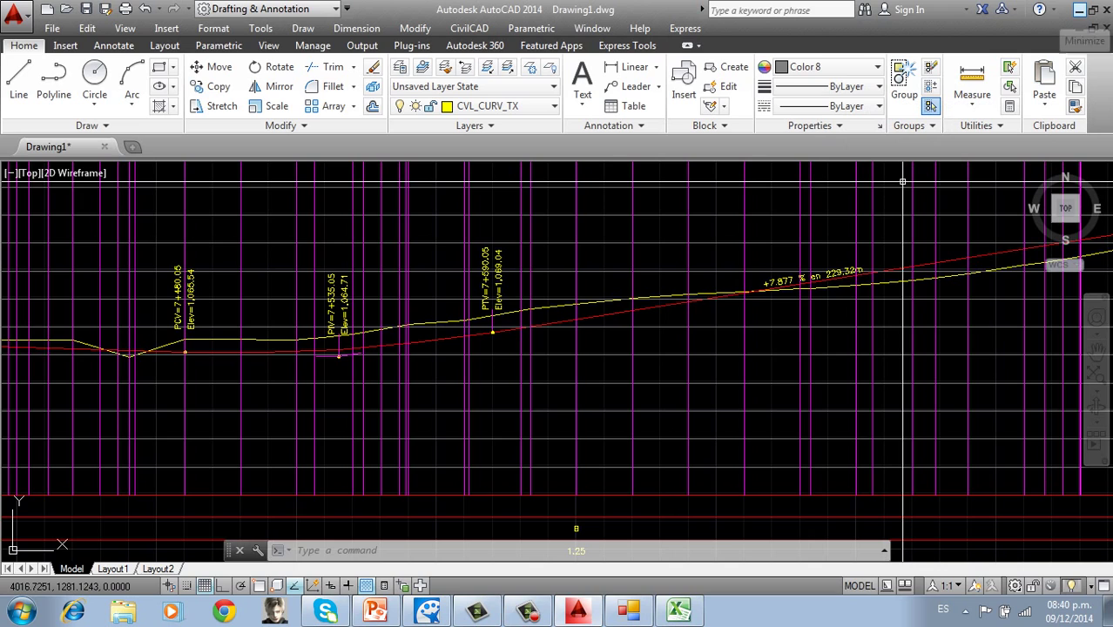
pyautogui.hotkey('alt', 'Tab')
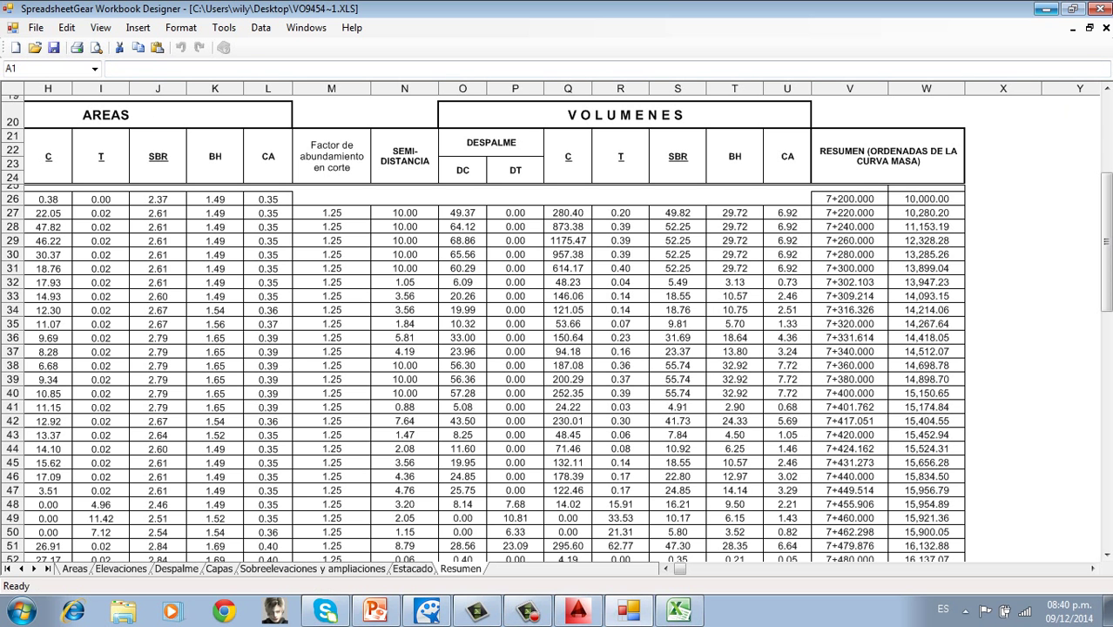